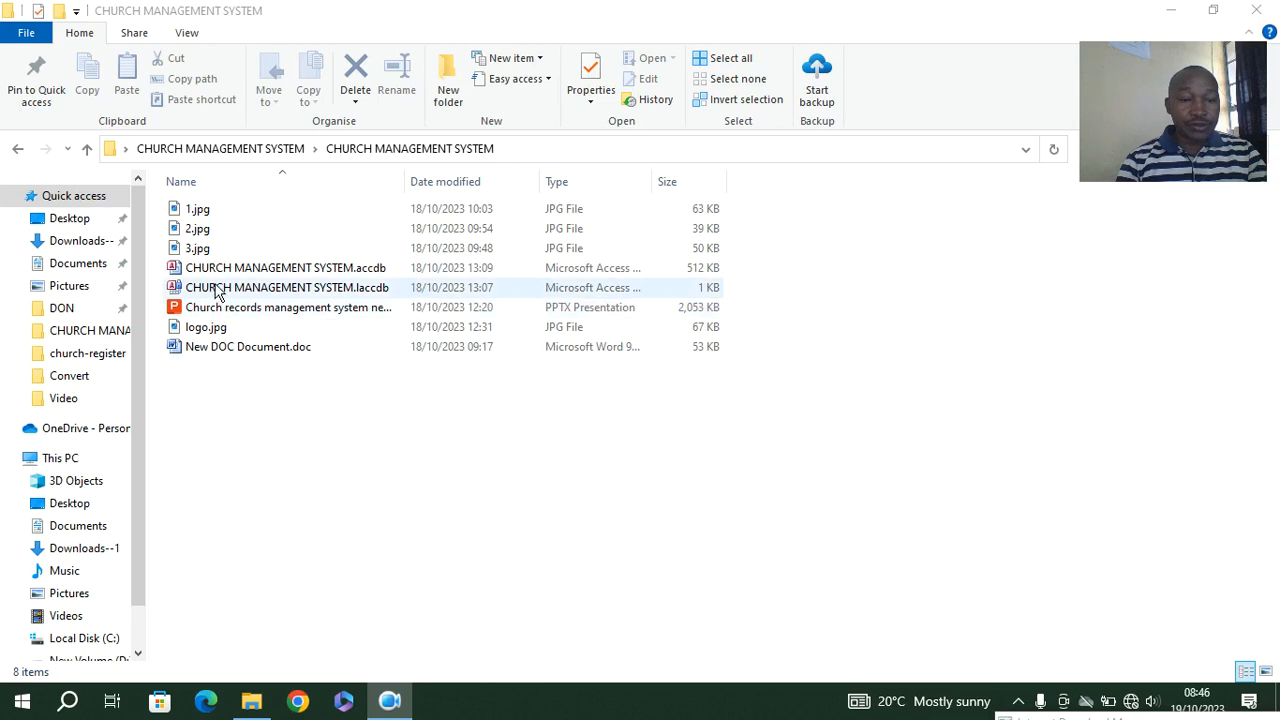
Open the CHURCH MANAGEMENT SYSTEM.accdb database and create a new table in Design View
double_click(220, 270)
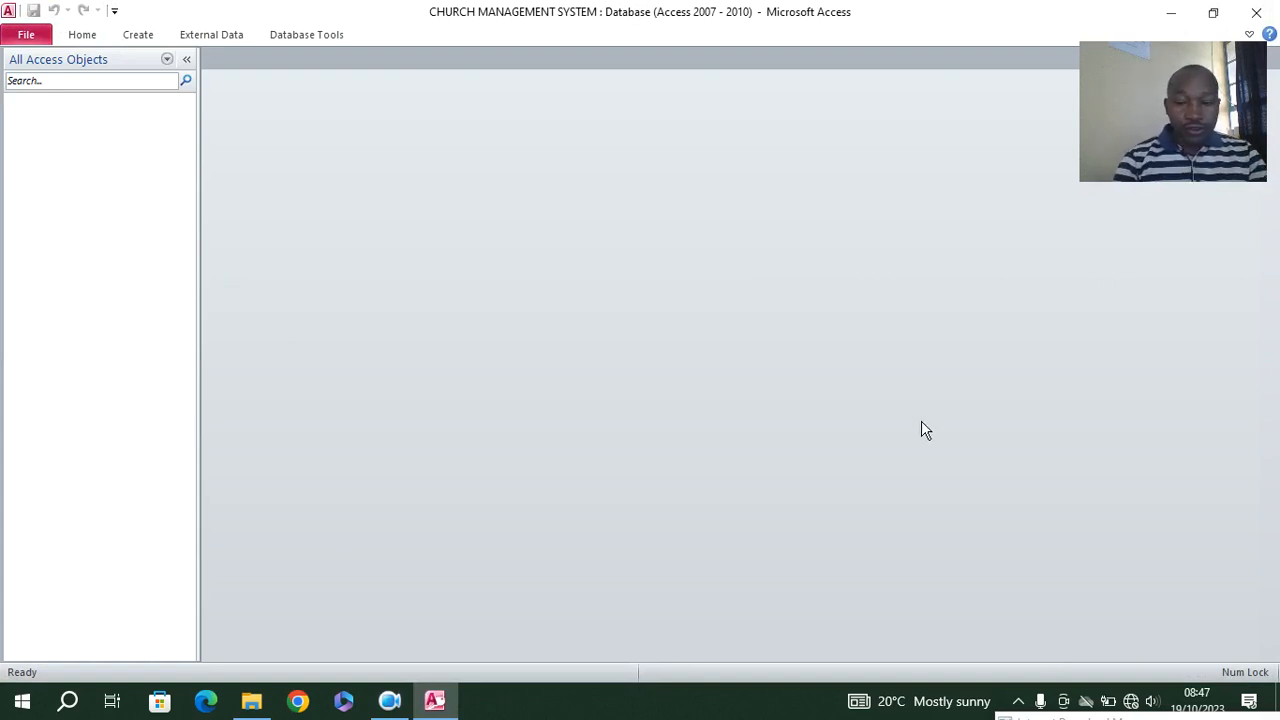
click(1018, 701)
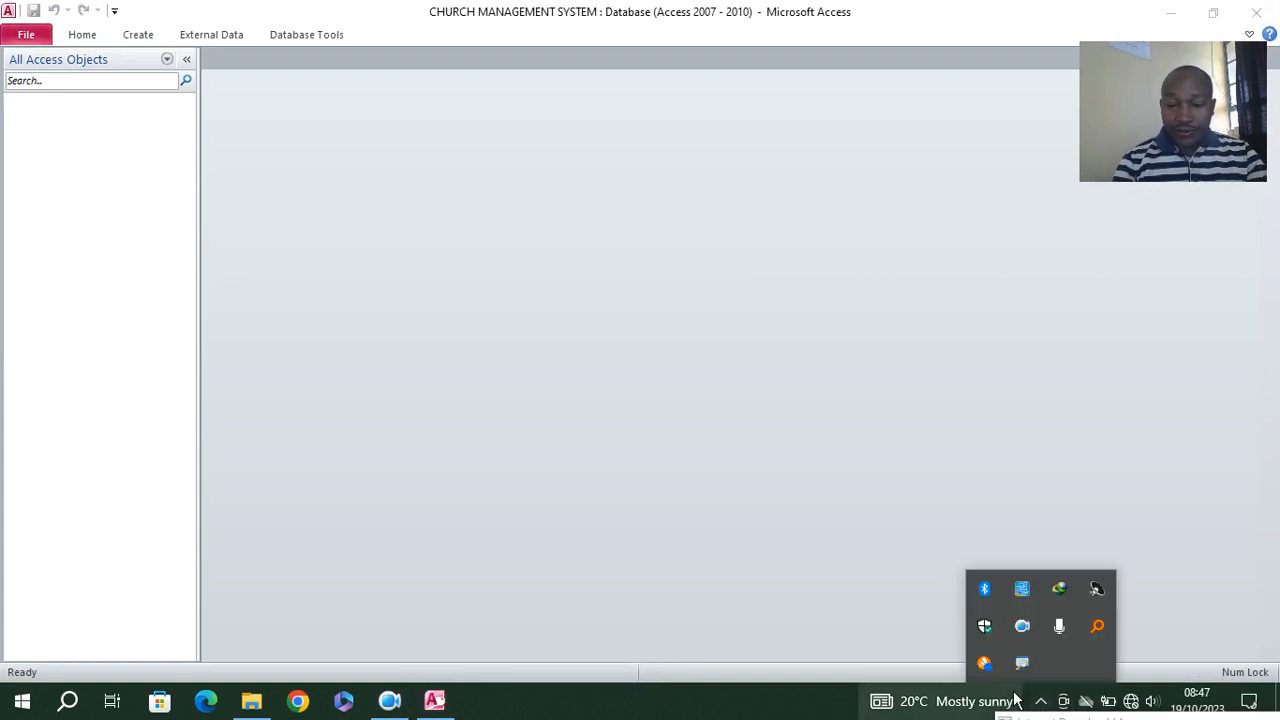
click(345, 218)
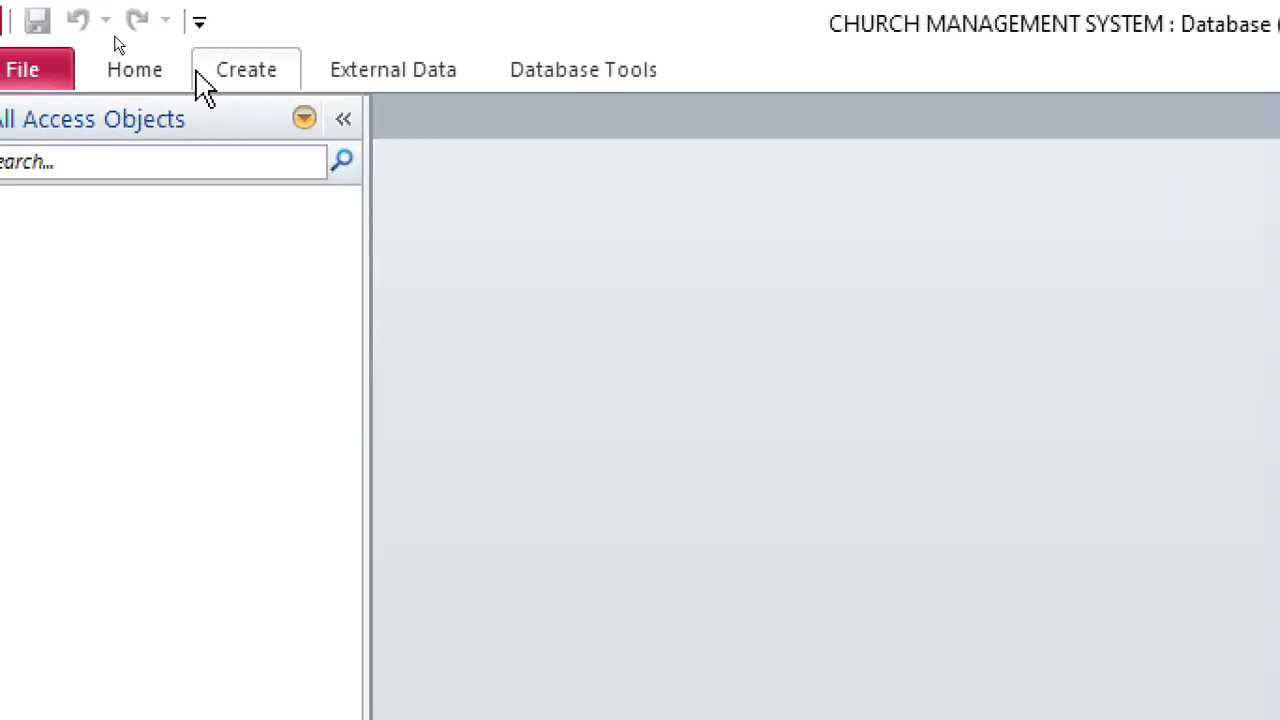
click(128, 42)
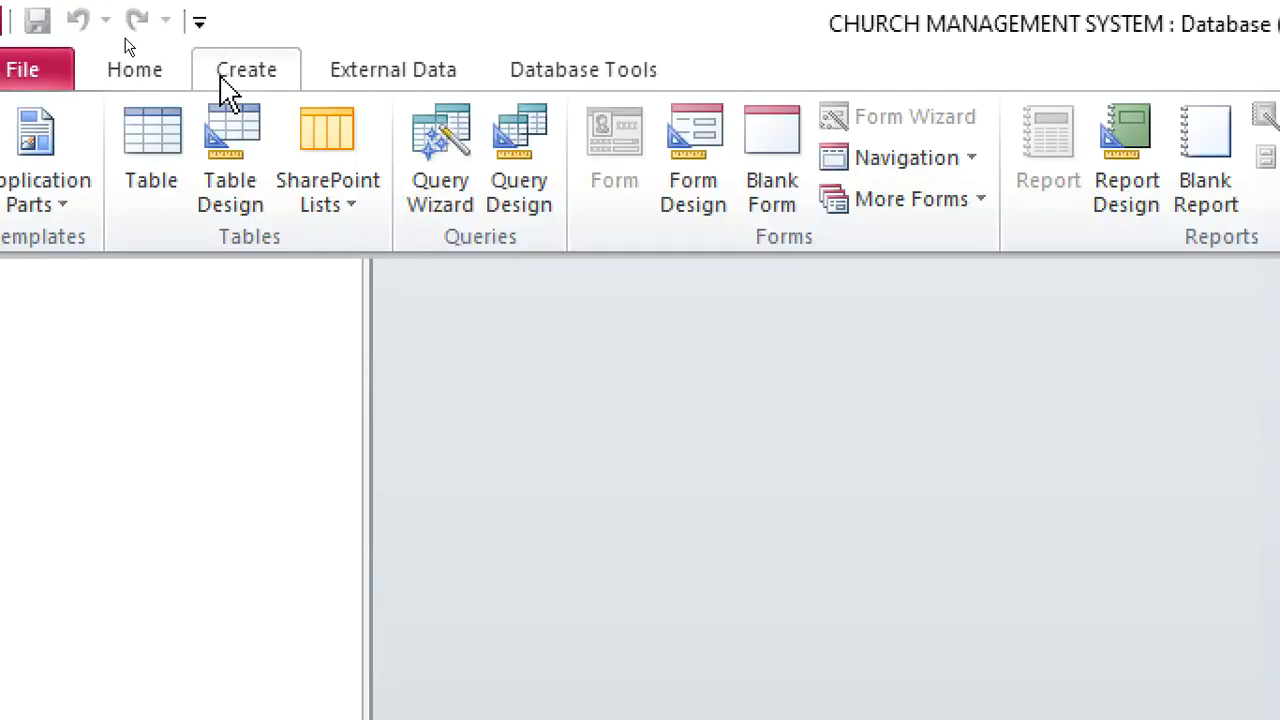
click(256, 165)
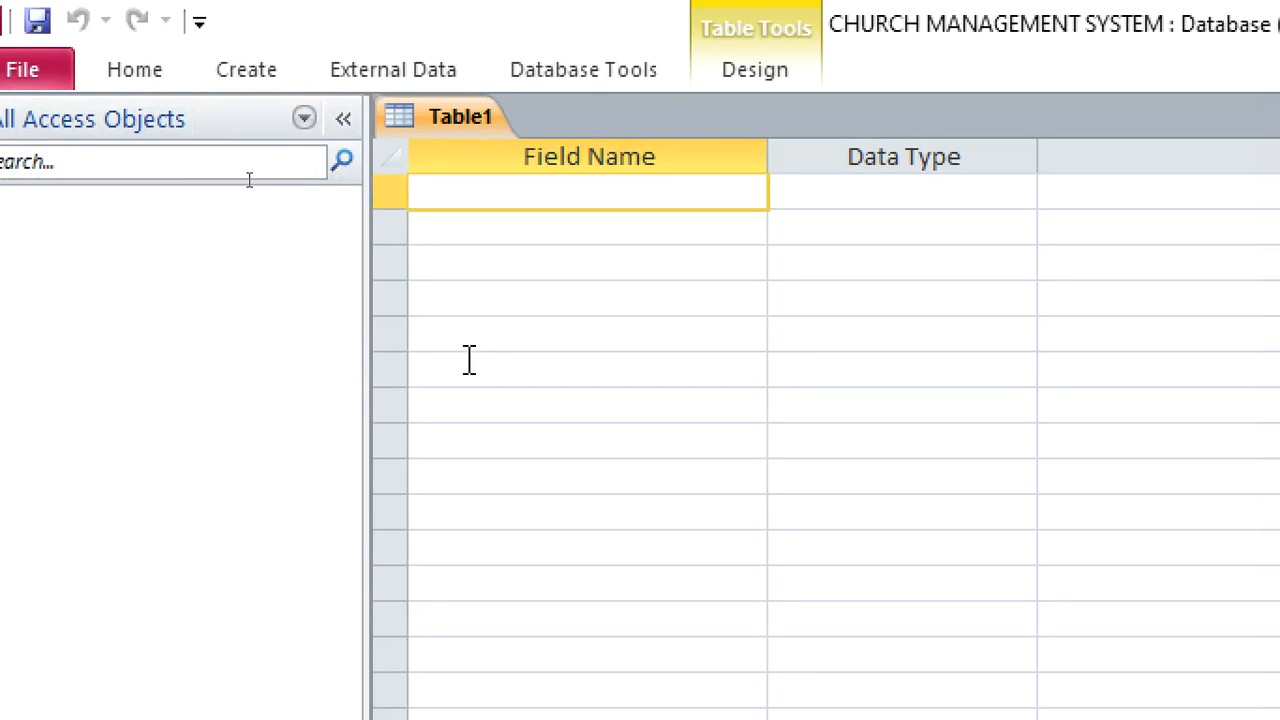
Name the first field of the new table MemberID
text(MEMB)
key(BackSpace)
key(BackSpace)
key(BackSpace)
text(ember)
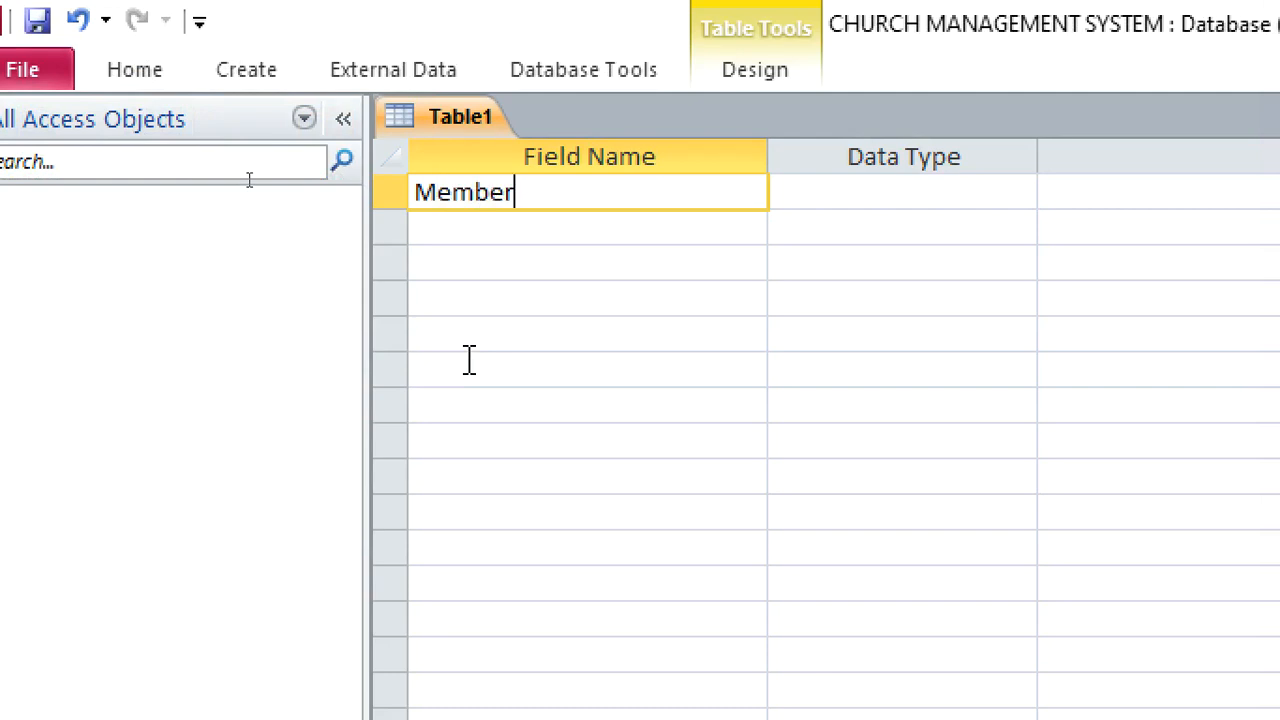
text(ID)
Set the MemberID field's data type to Text and make it the primary key
click(829, 209)
right_click(827, 212)
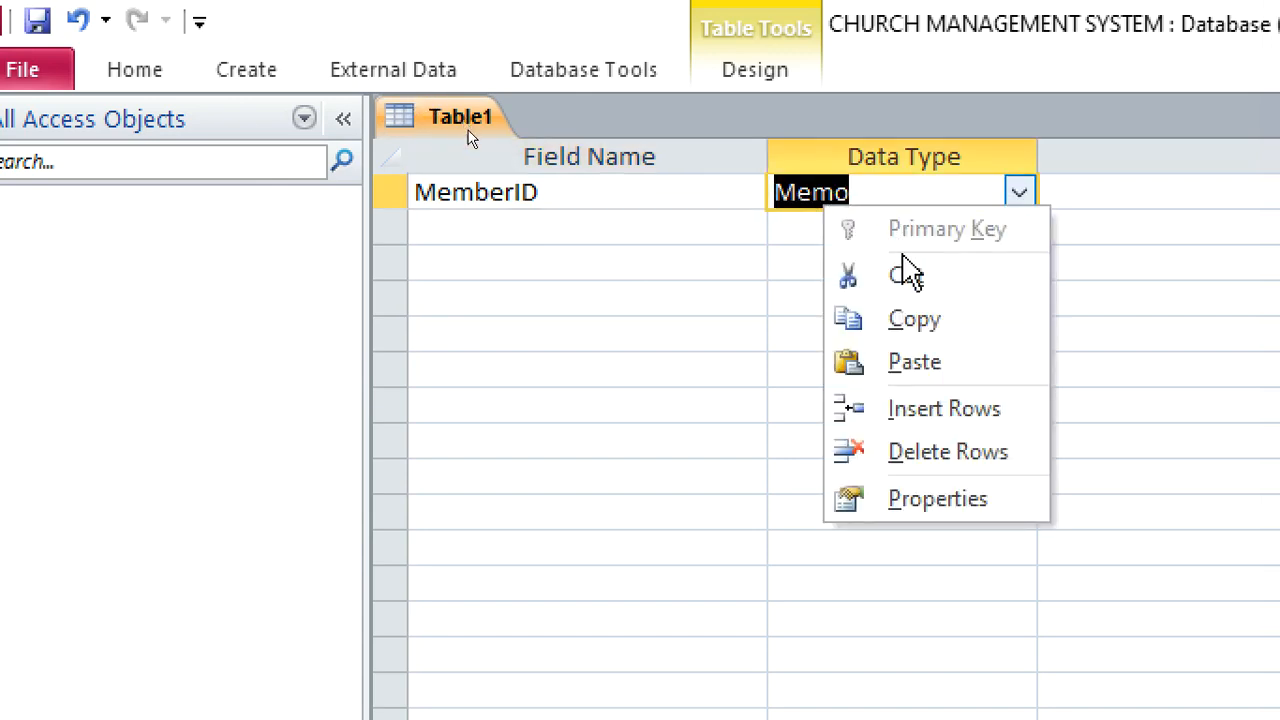
click(1018, 194)
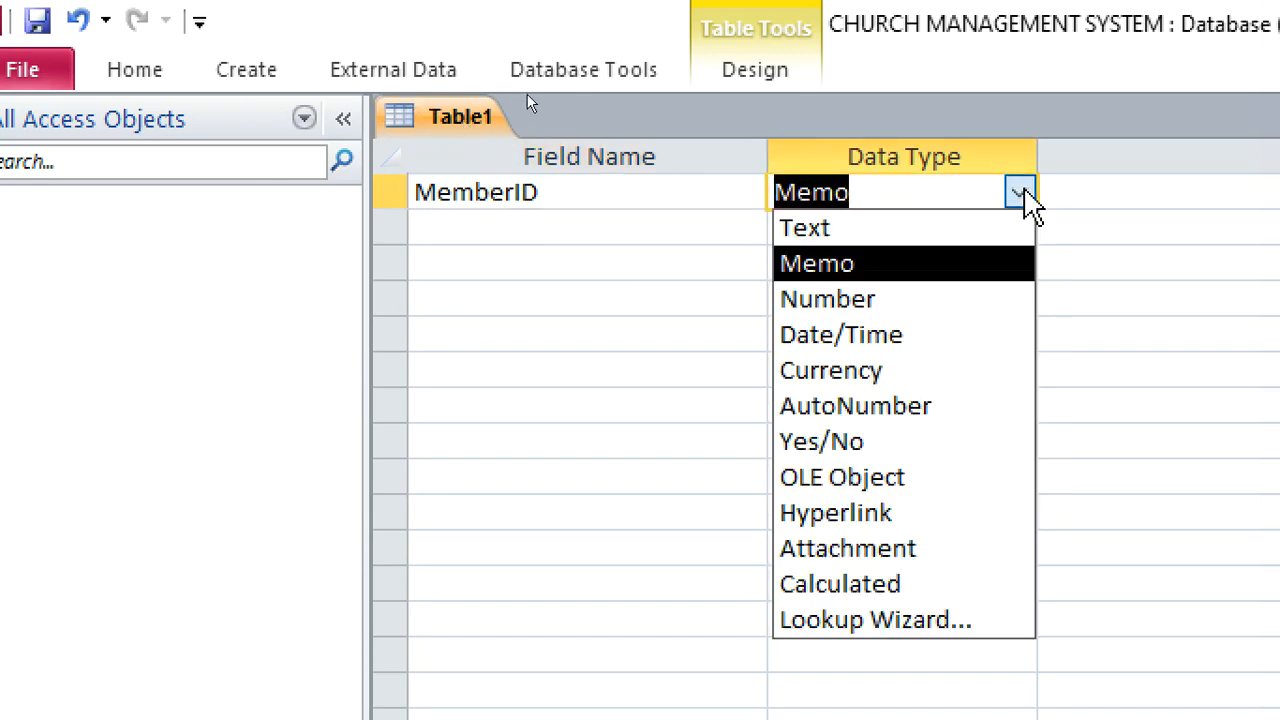
click(923, 234)
right_click(853, 200)
click(900, 216)
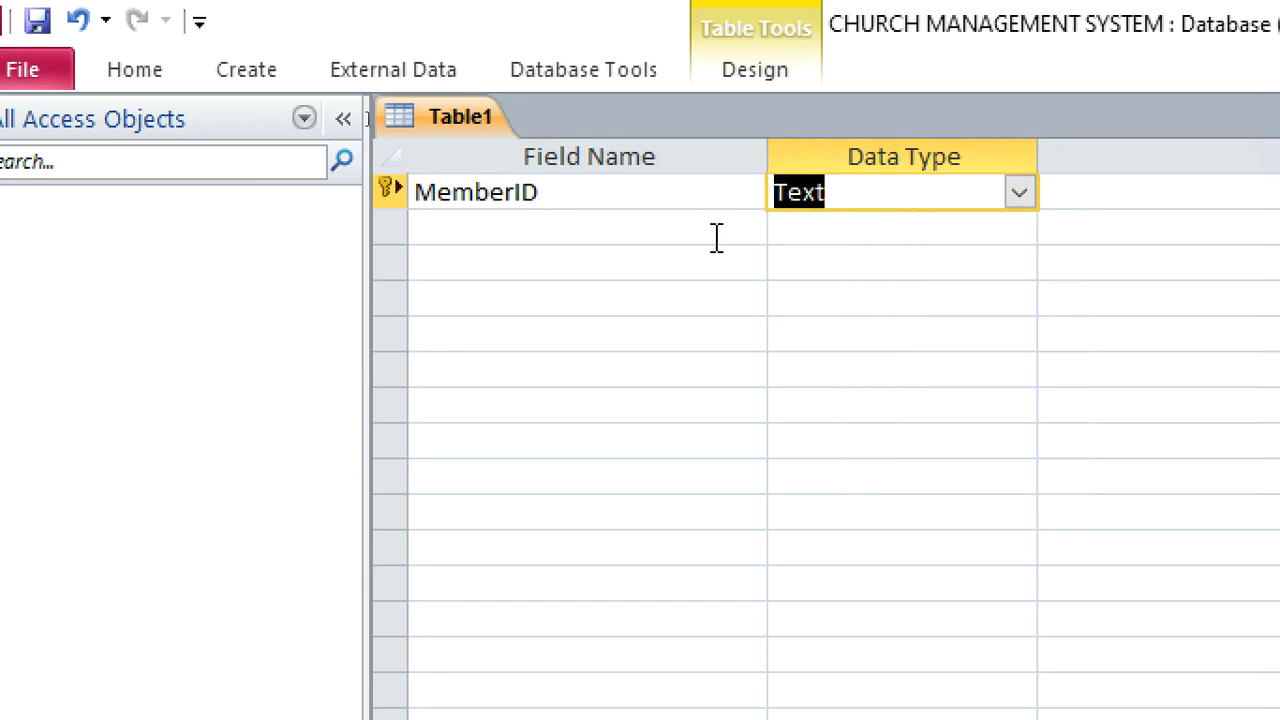
Add a FullName field below MemberID with the default Text data type
click(638, 240)
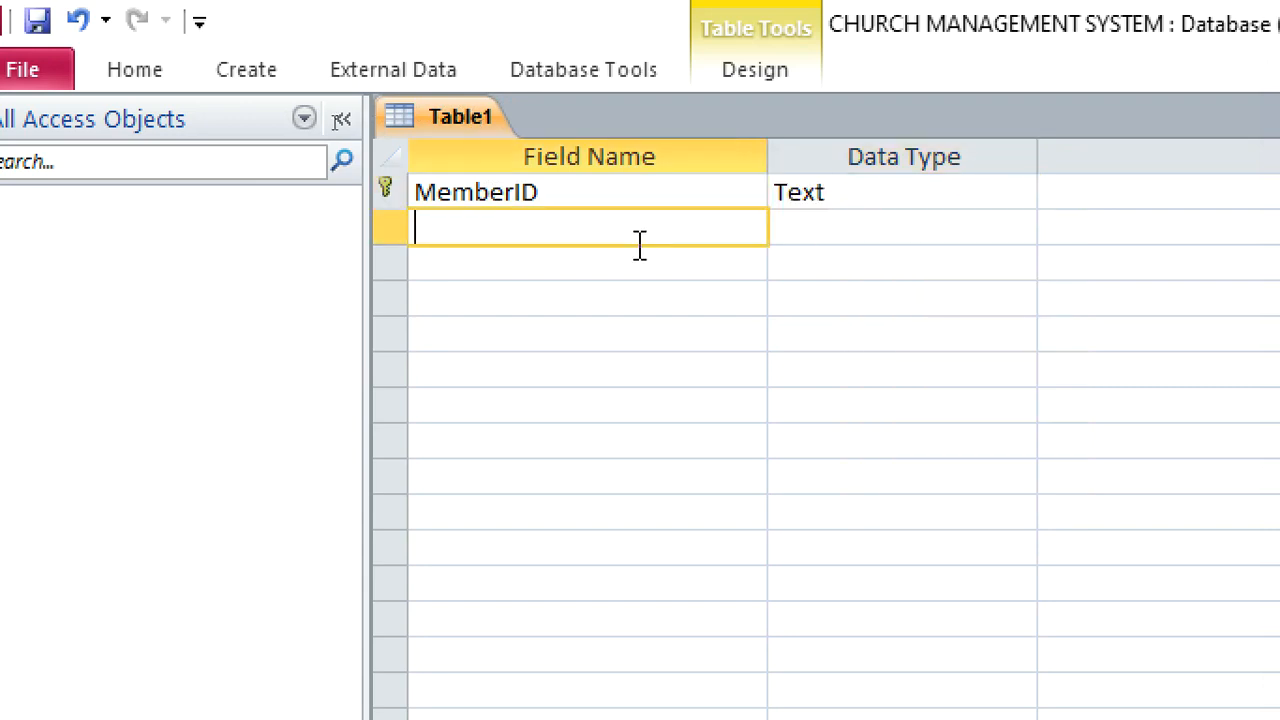
text(FullName)
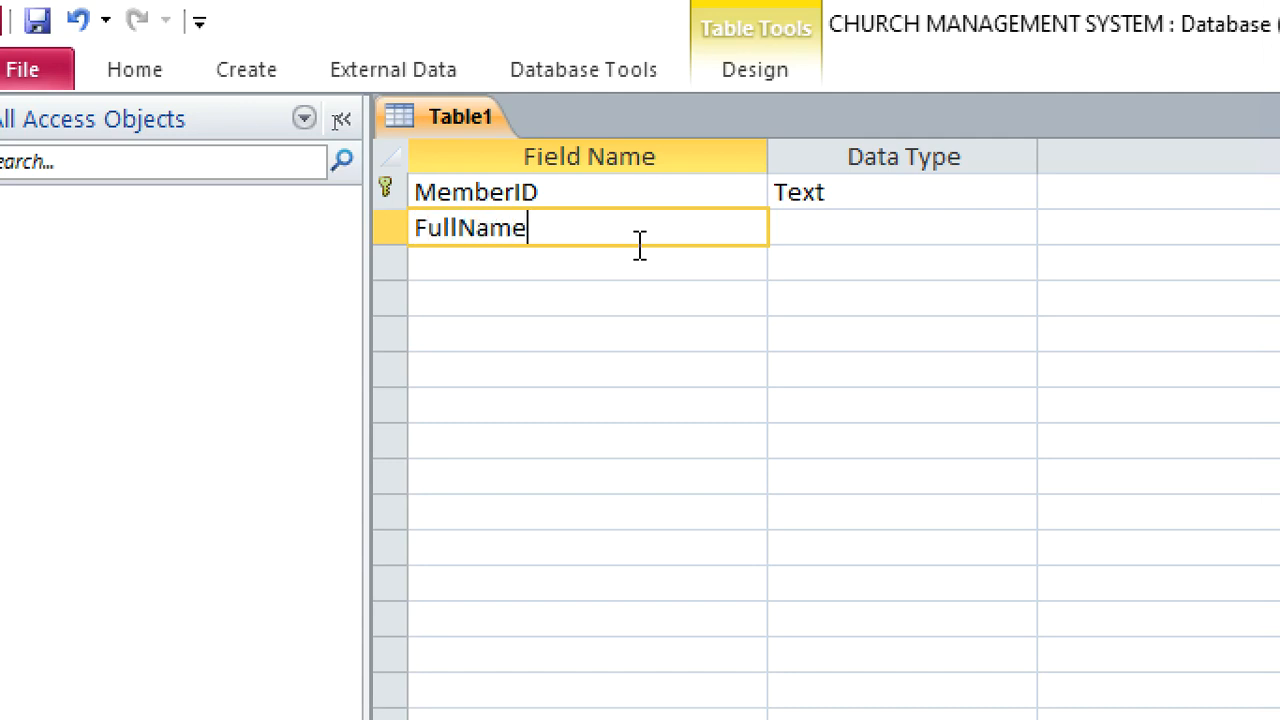
key(Down)
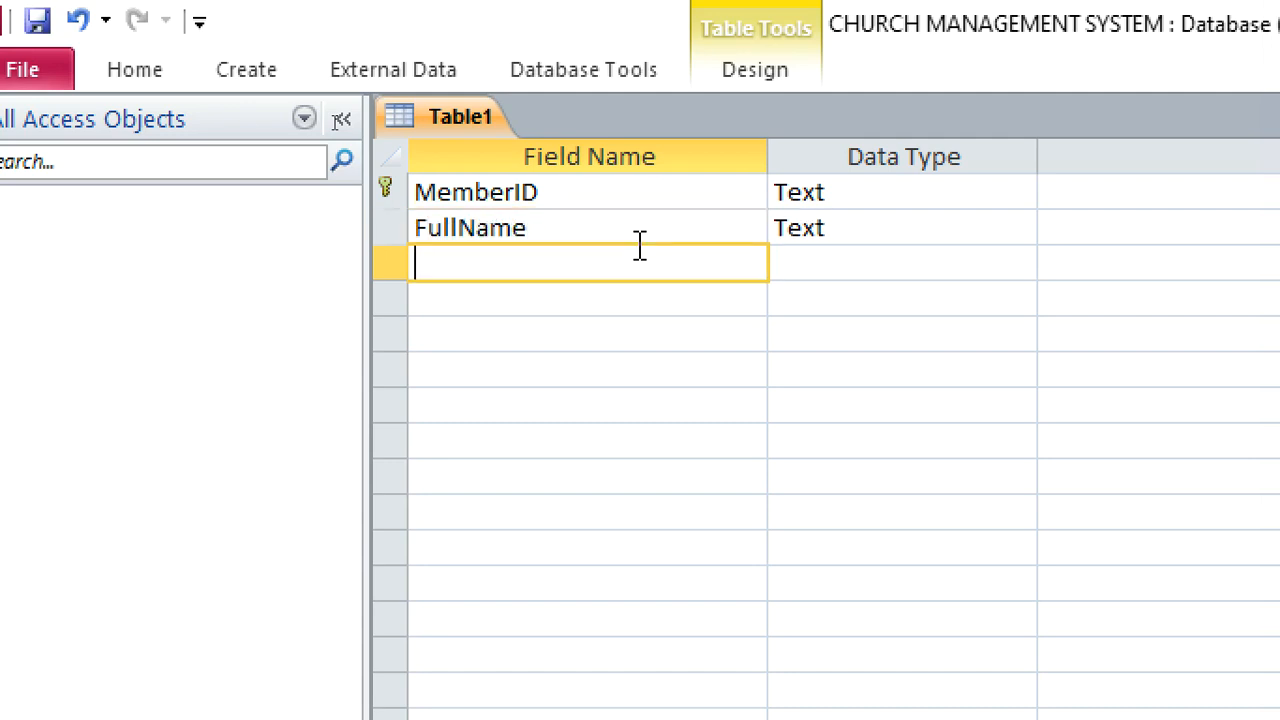
Add a DateOfBirth field and set its data type to Date/Time
text(DateOf)
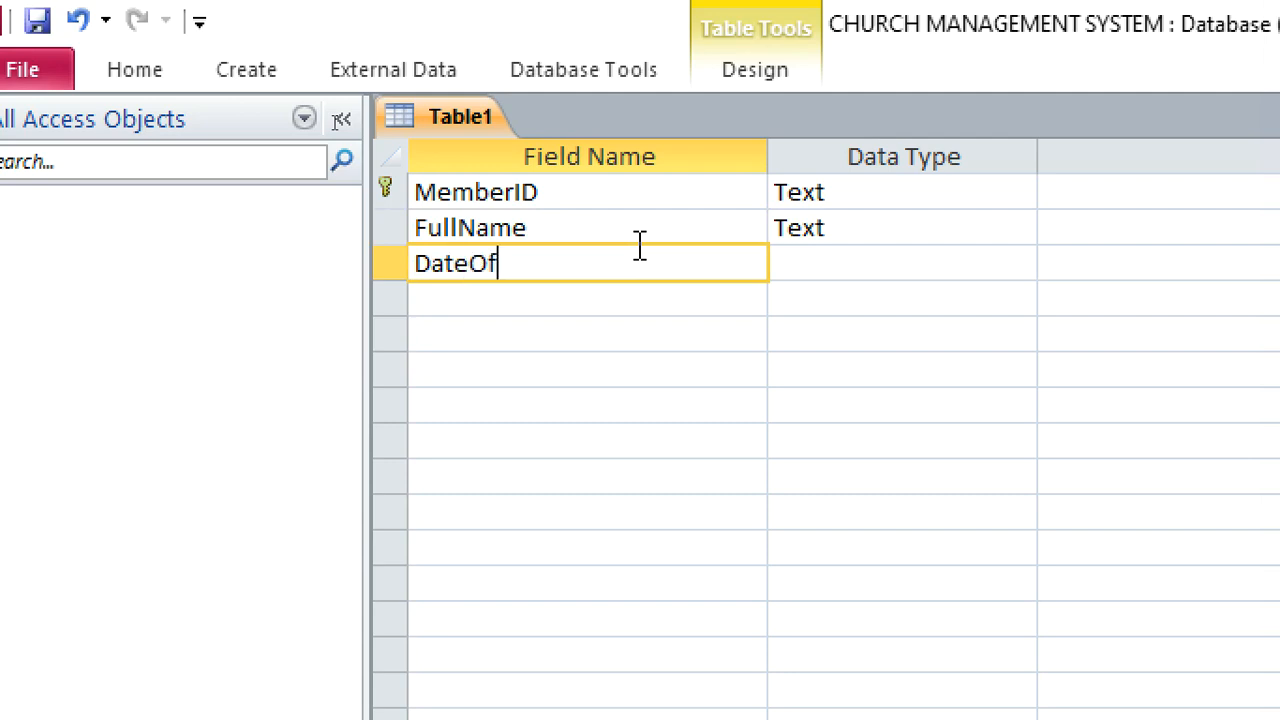
text(Birth)
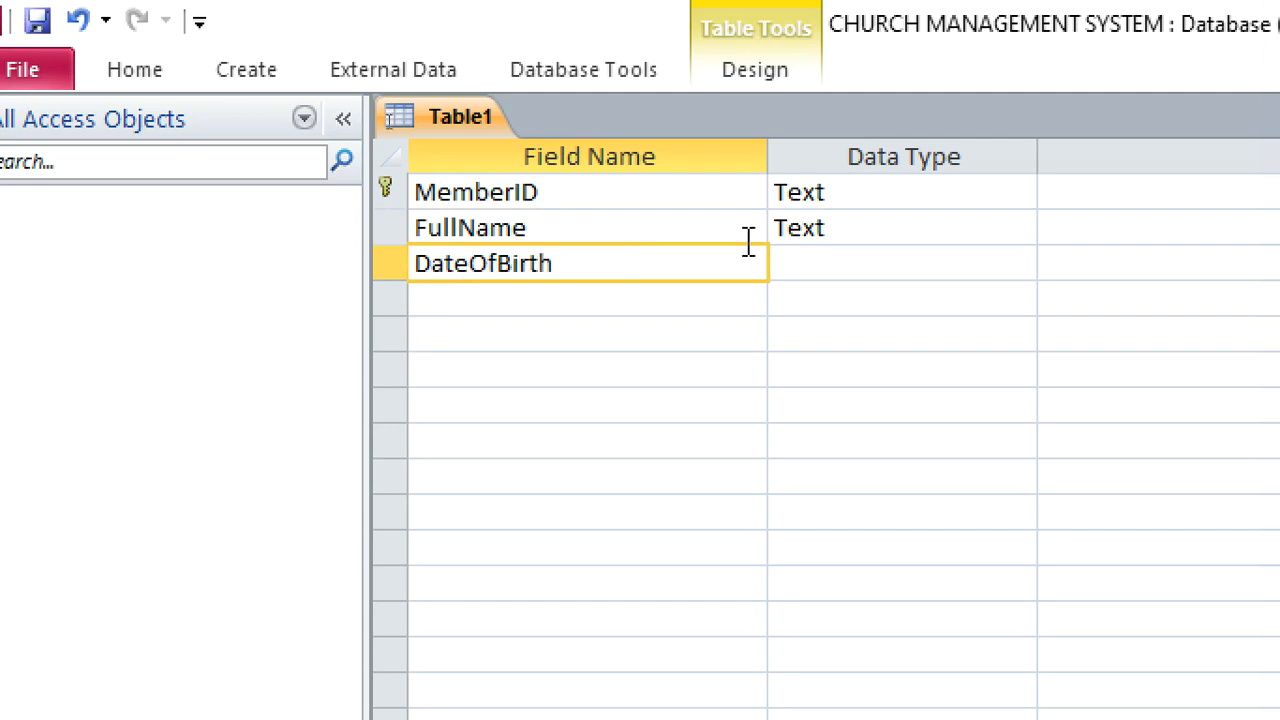
click(814, 266)
text(date/Time)
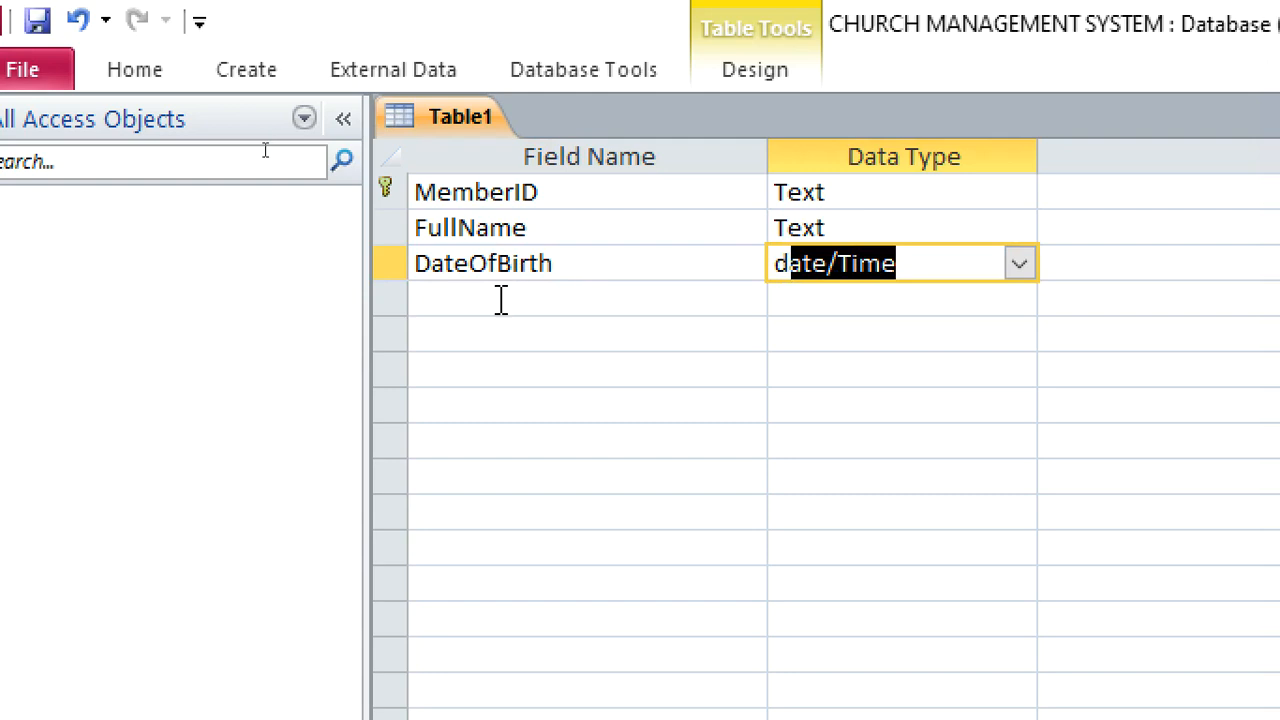
Add a Gender field below DateOfBirth and start the Lookup Wizard for its data type
click(501, 303)
text(Gender)
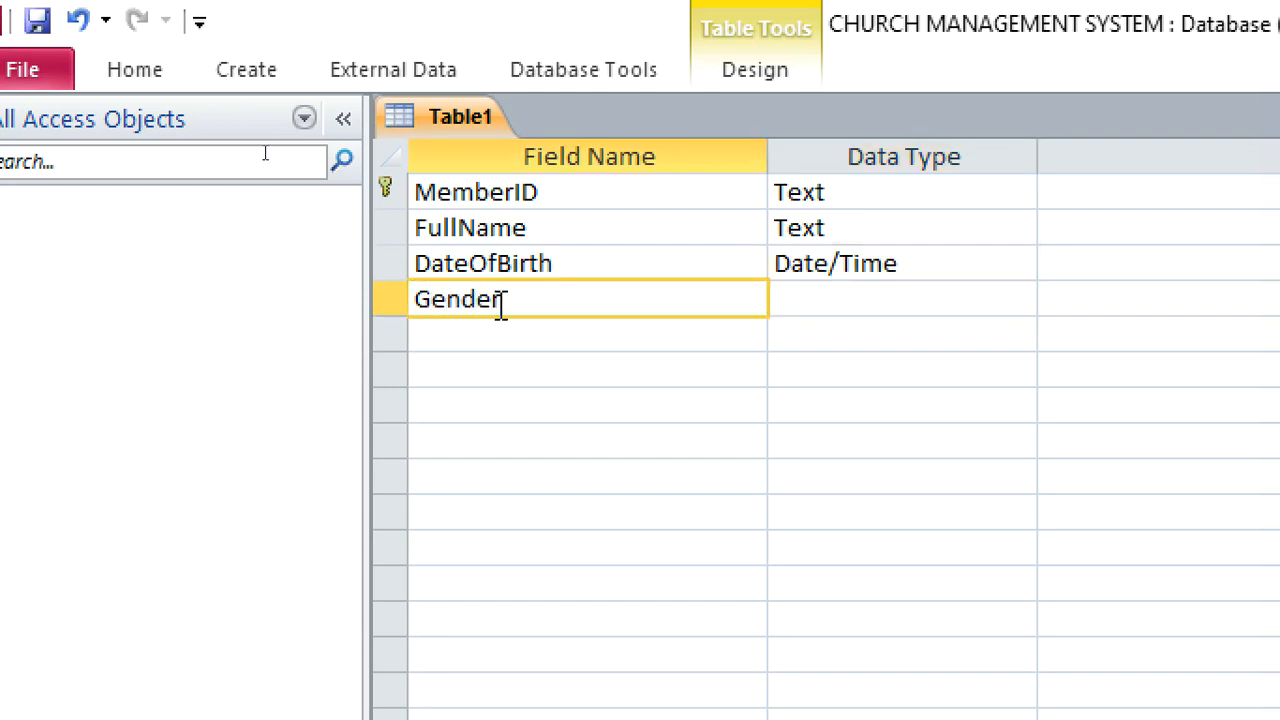
click(906, 300)
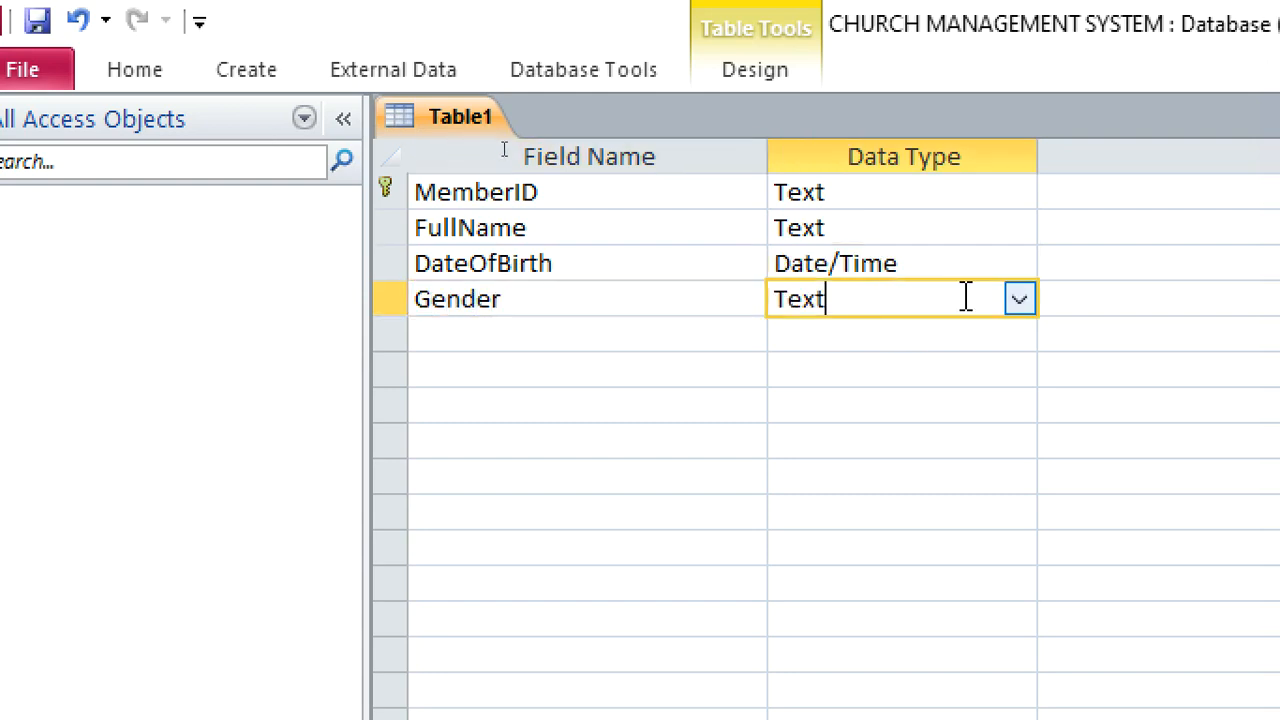
click(1018, 301)
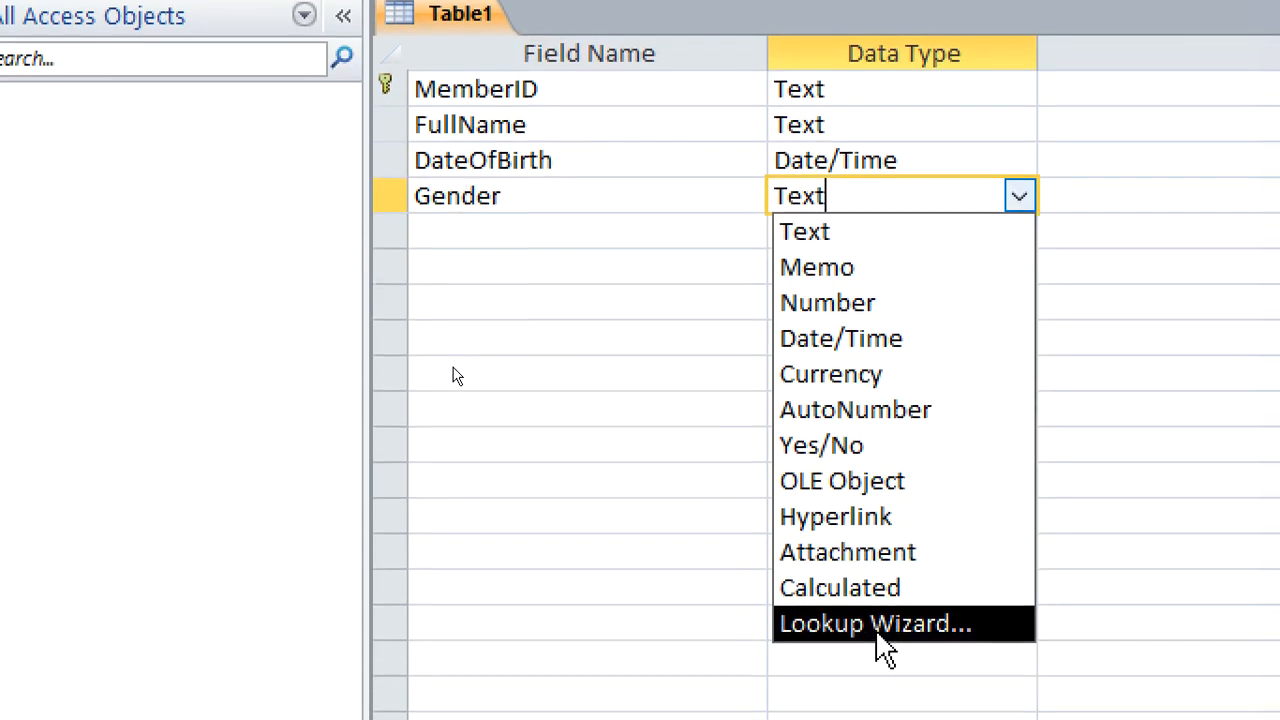
click(865, 718)
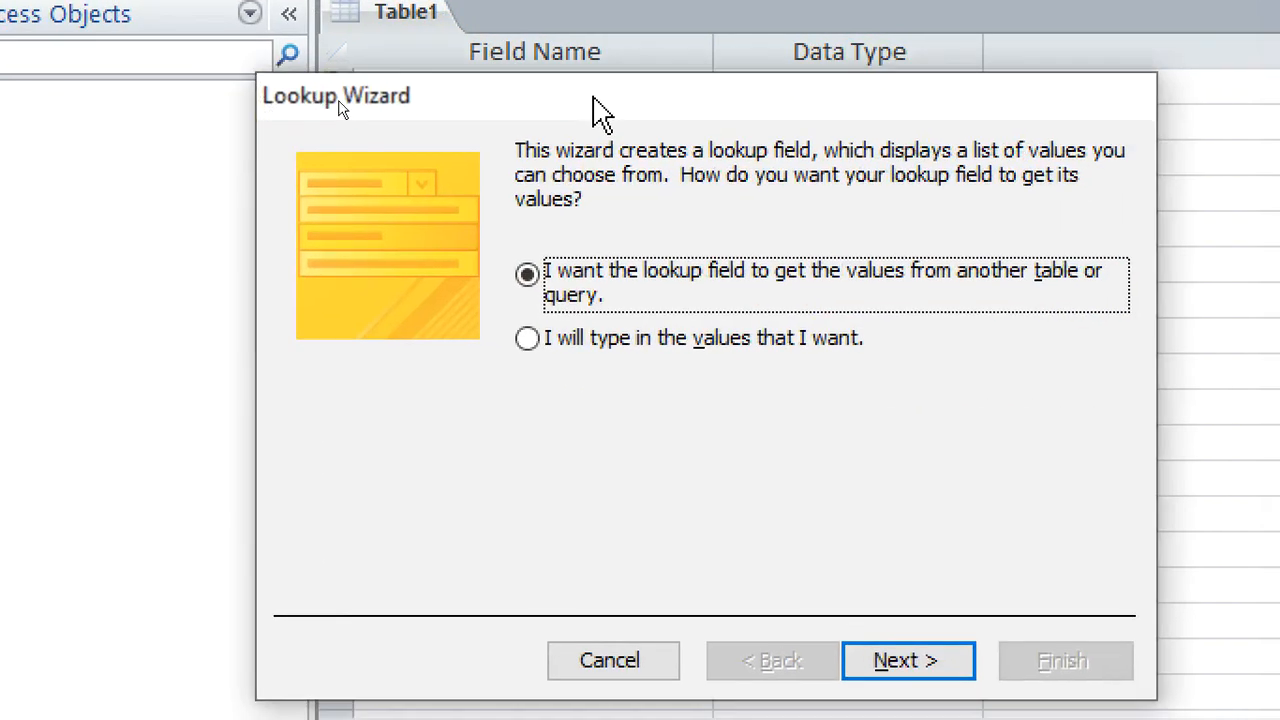
Define the Gender lookup with self-entered values MALE and FEMALE in one column, and finish the wizard
click(702, 338)
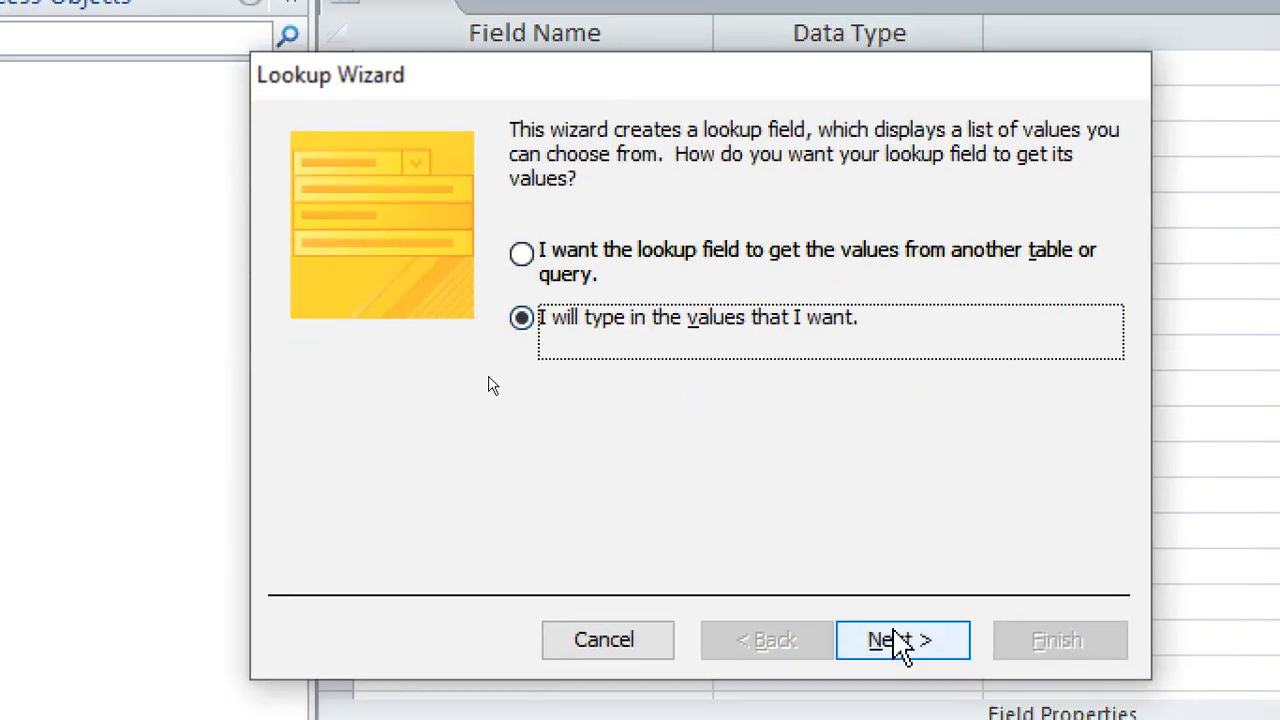
click(899, 658)
click(443, 356)
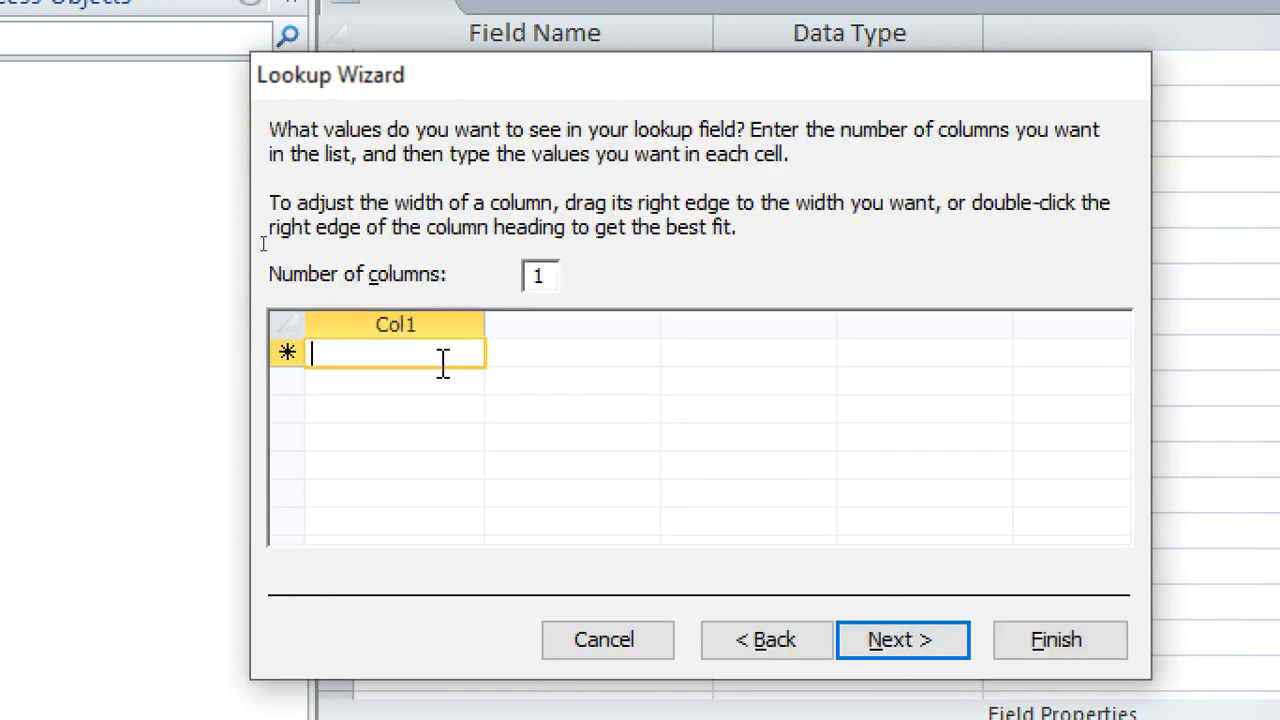
text(m)
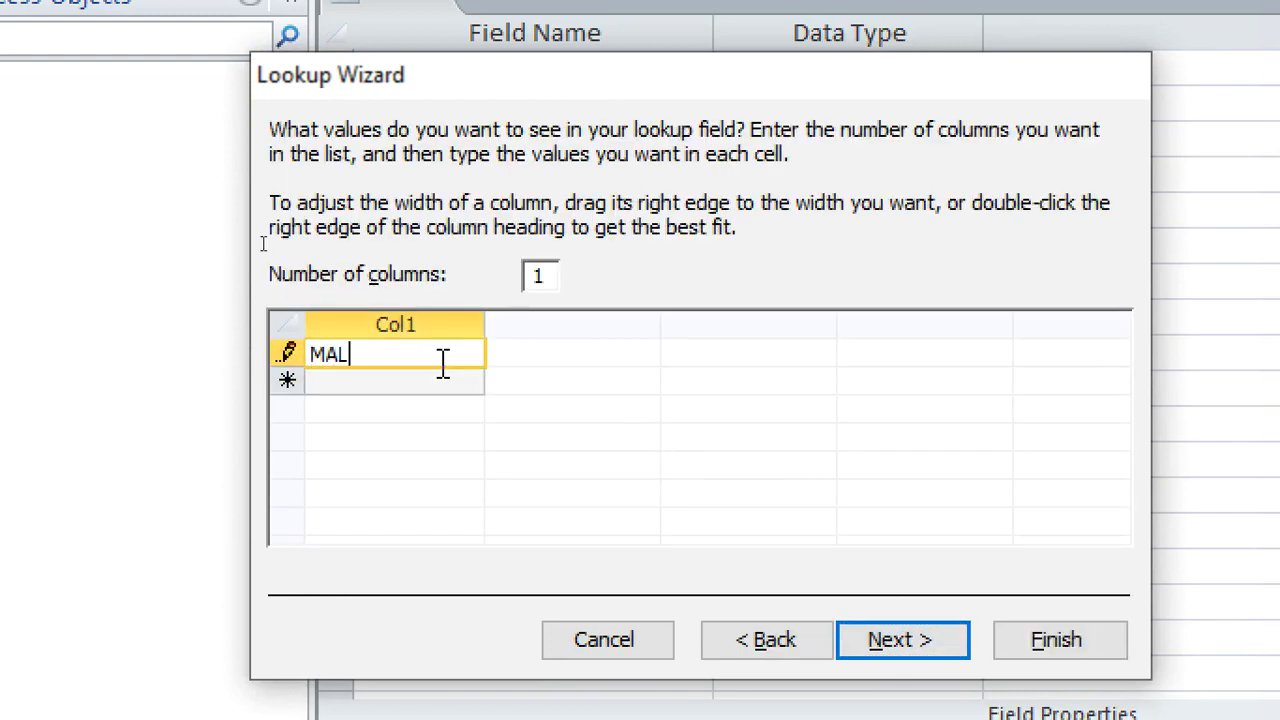
key(Tab)
text(FE)
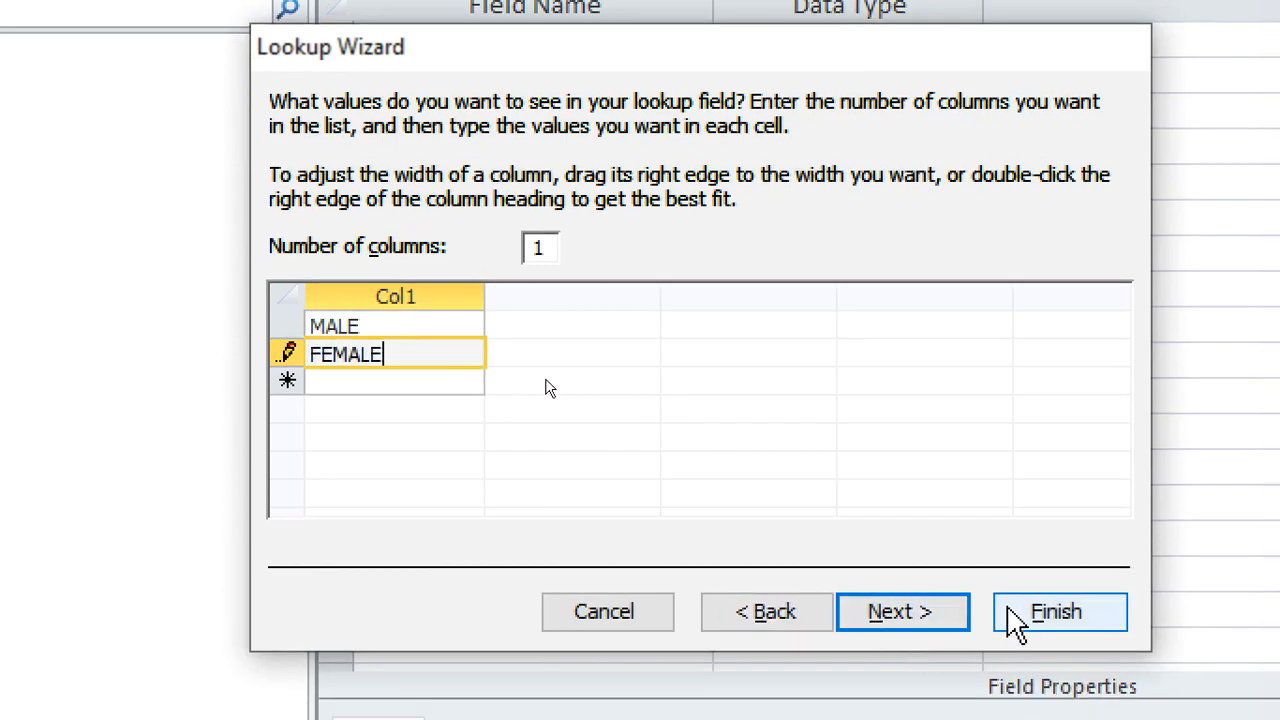
click(1008, 638)
Add an Address field below Gender with the Text data type
click(462, 184)
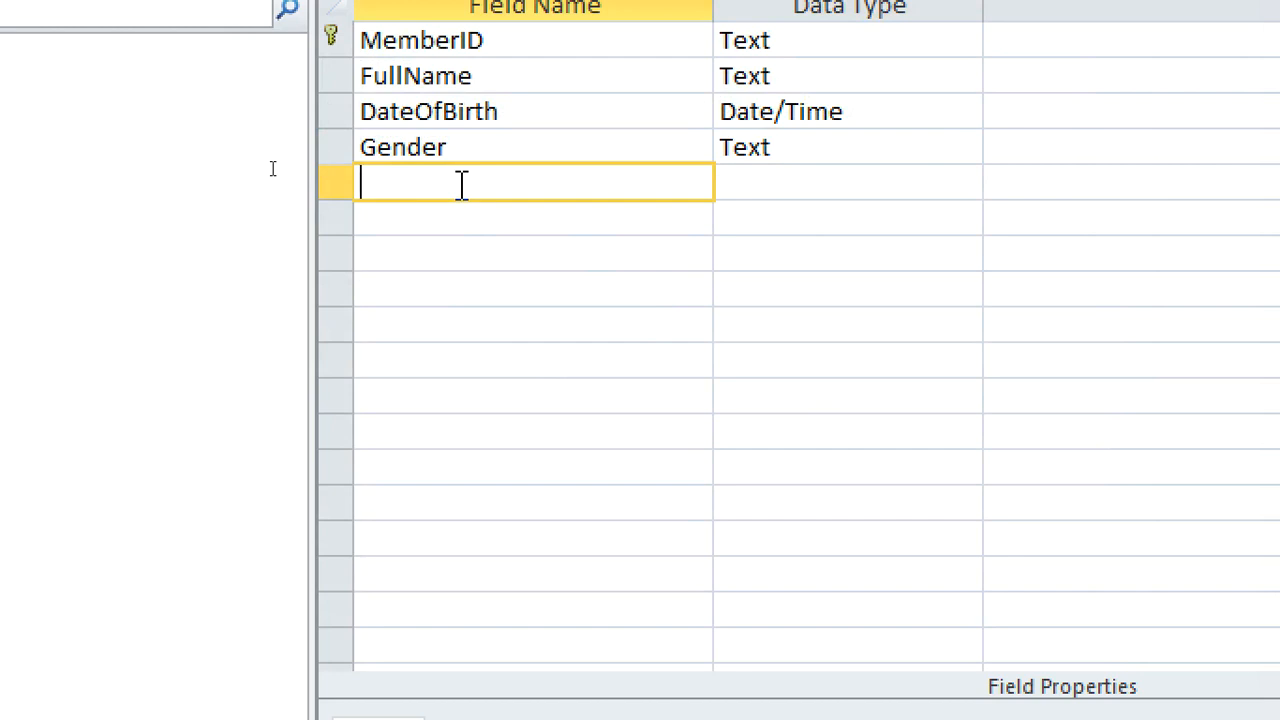
text(aD)
key(BackSpace)
text(A)
key(BackSpace)
key(BackSpace)
text(Adrre)
key(BackSpace)
key(BackSpace)
text(ess)
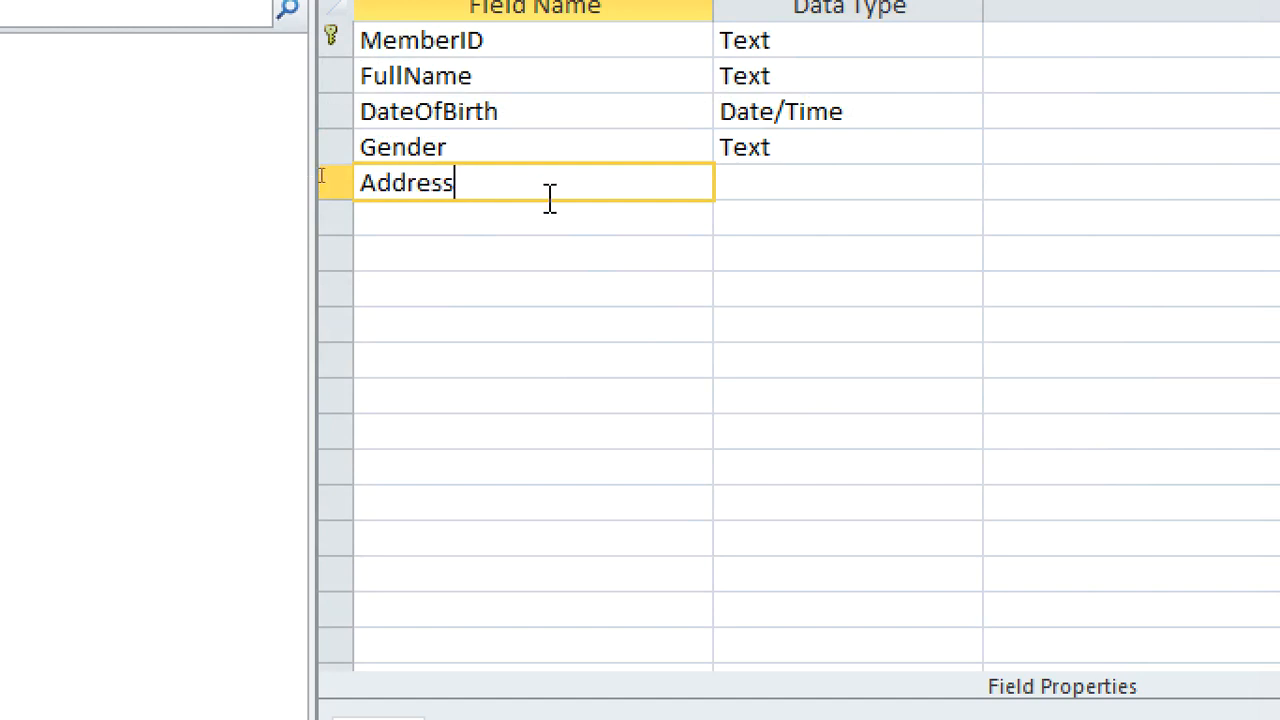
click(729, 185)
Add a PhoneNo field below Address with the default Text data type
click(453, 232)
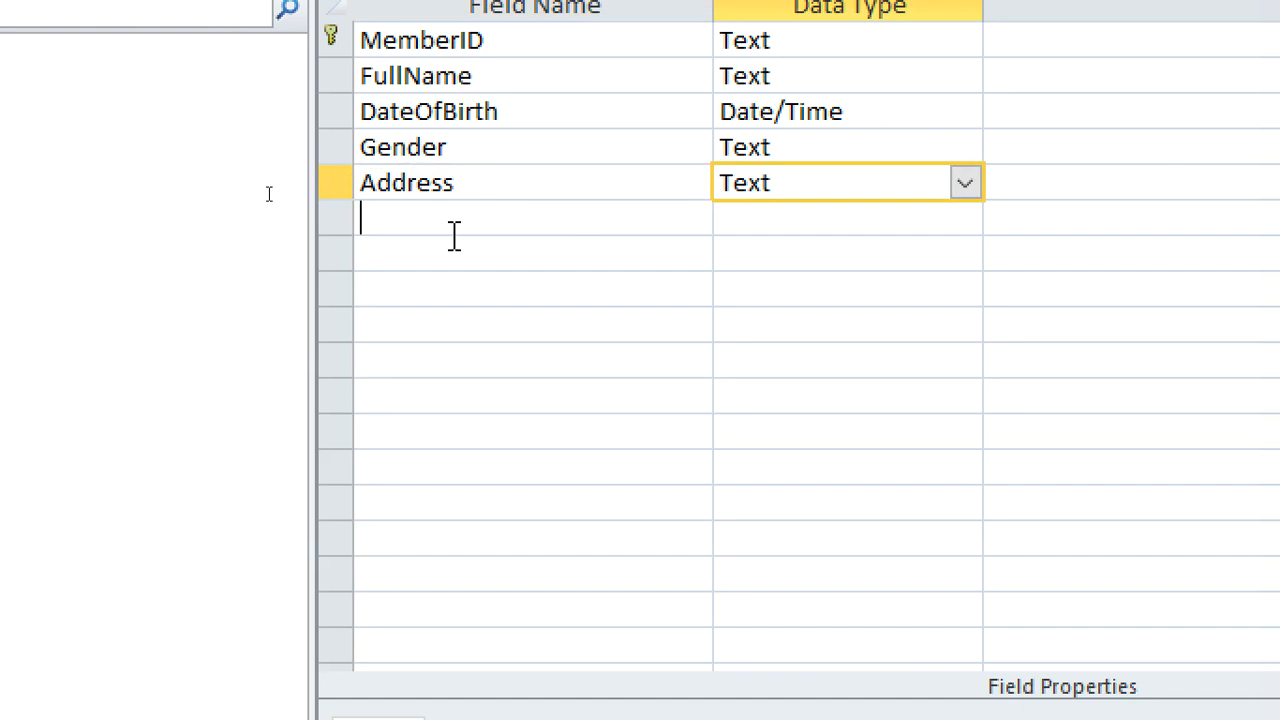
text(Phone)
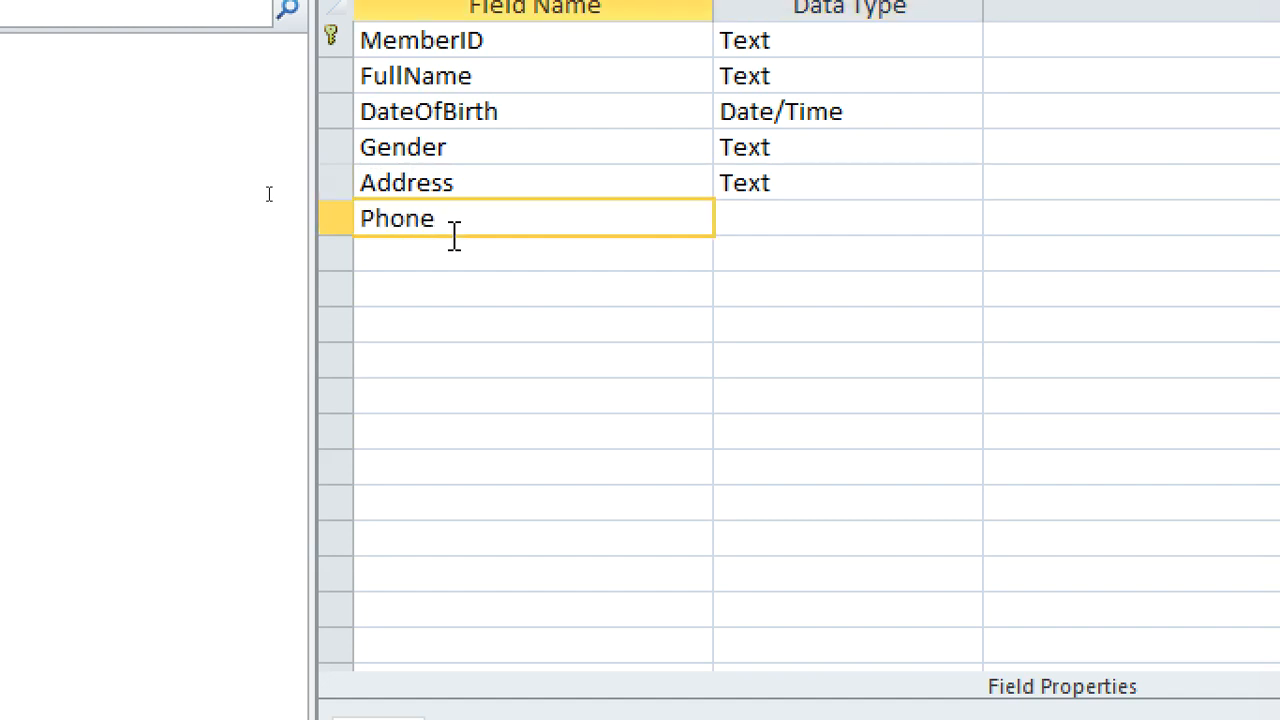
text(No)
Add a DateJoined field below PhoneNo and set its data type to Date/Time
click(479, 245)
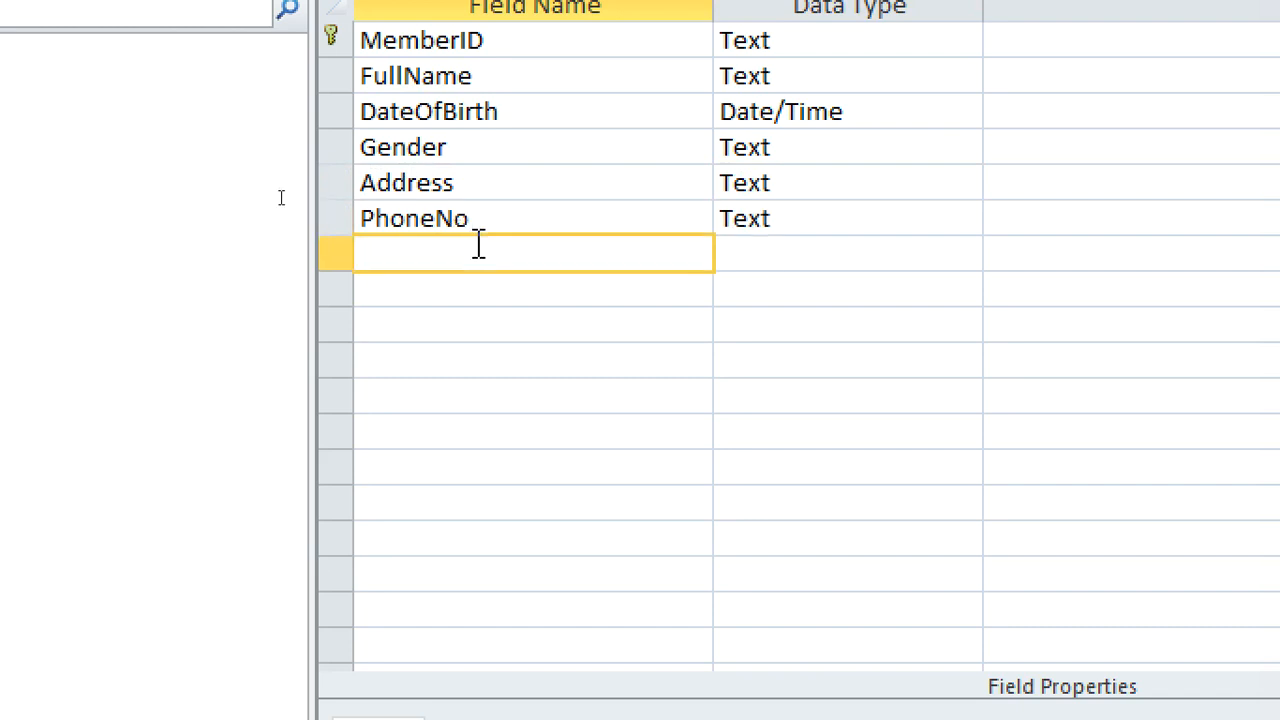
text(DateJoined)
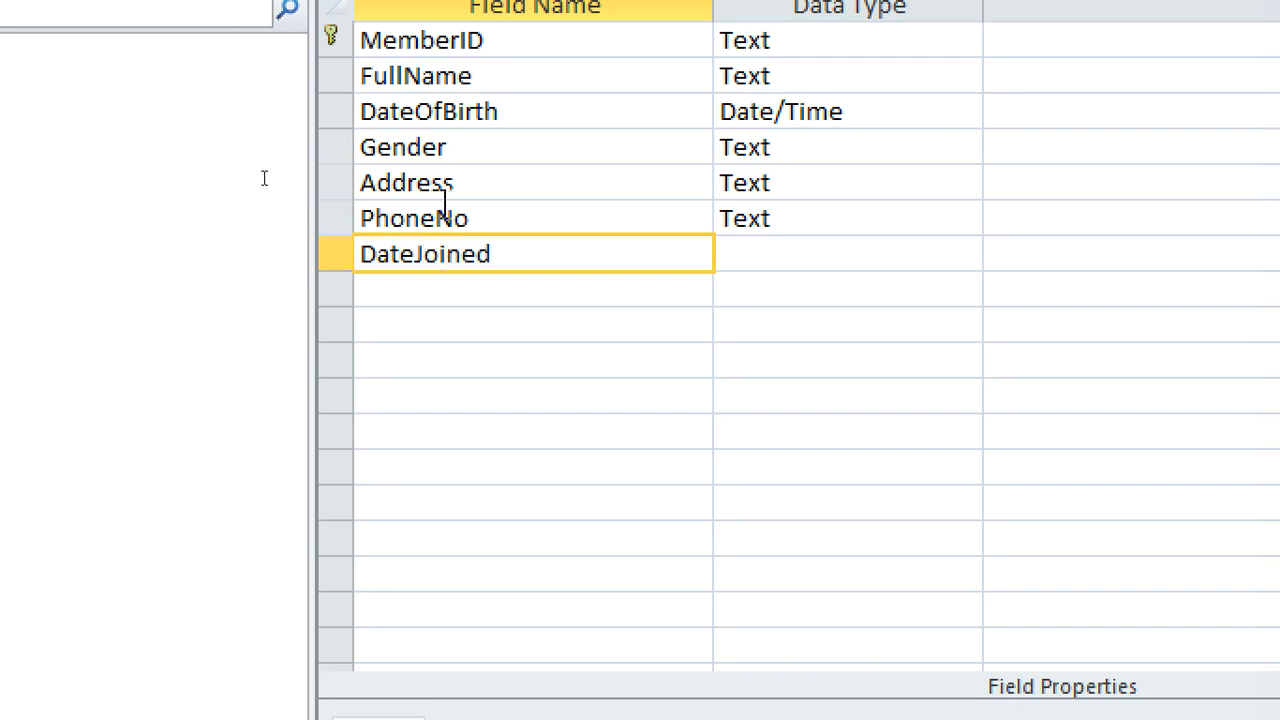
click(749, 254)
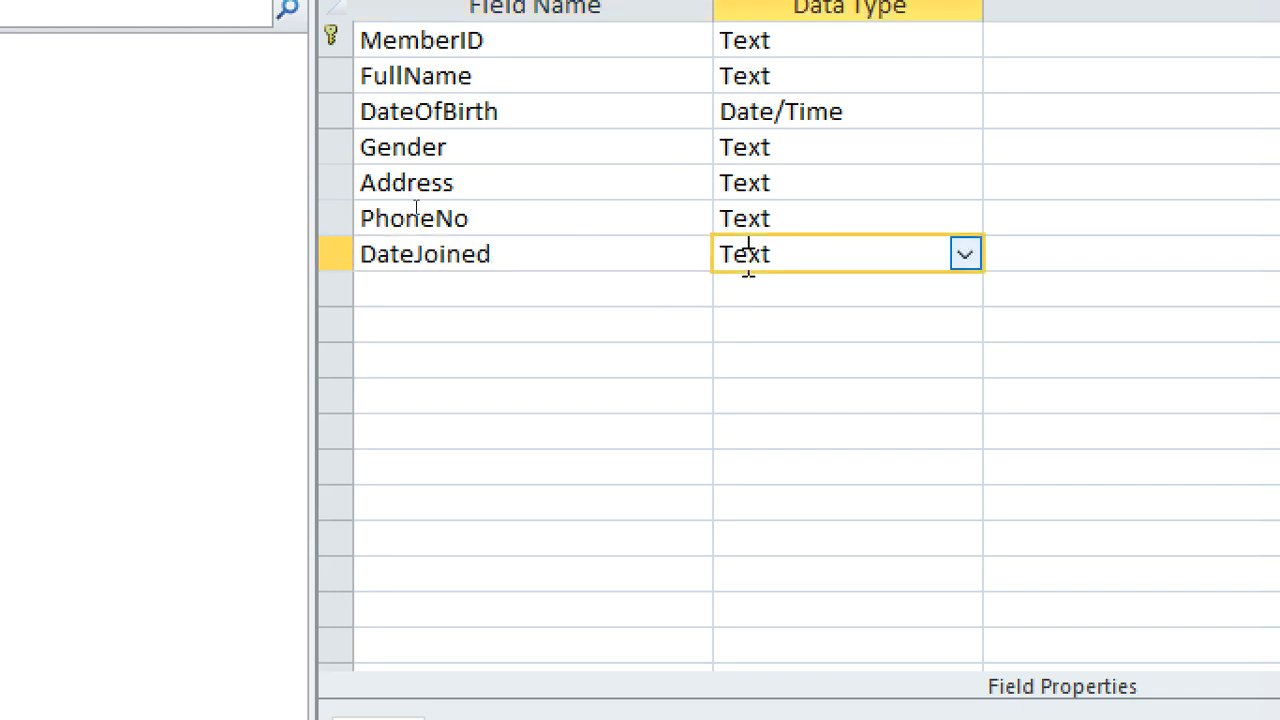
text(d)
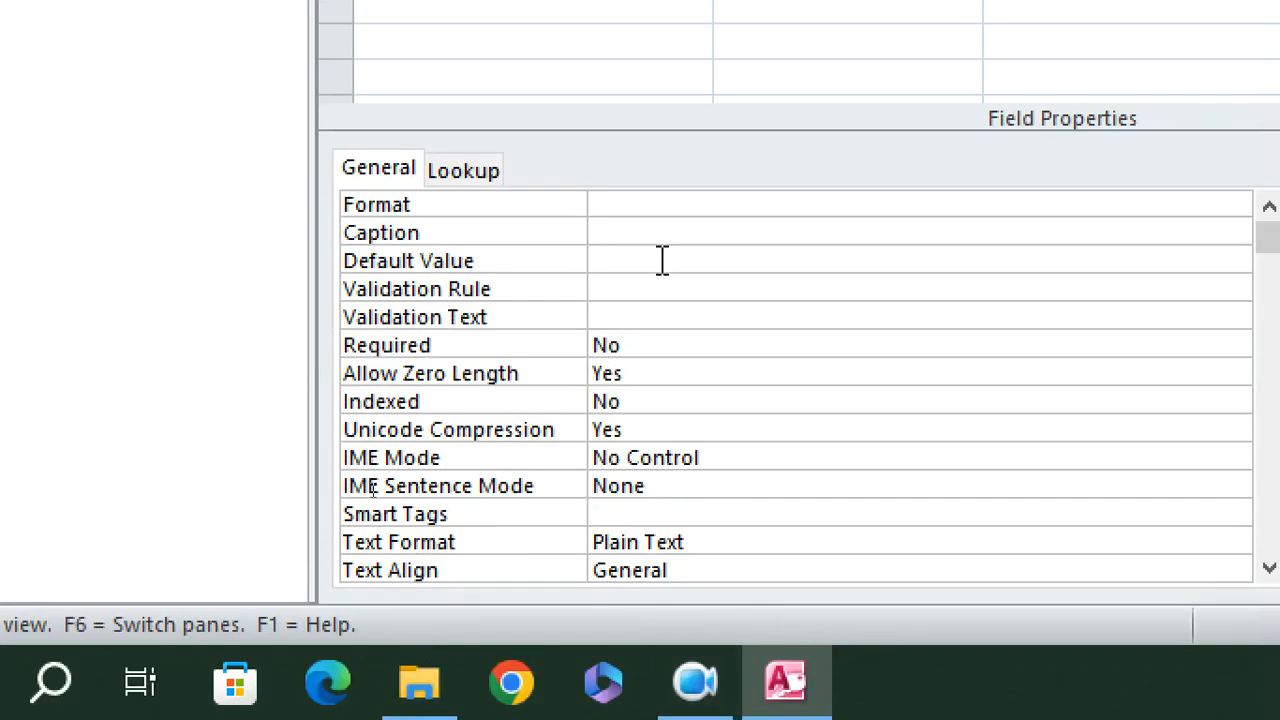
Set the DateJoined field's default value to Date() and leave its caption blank
click(662, 260)
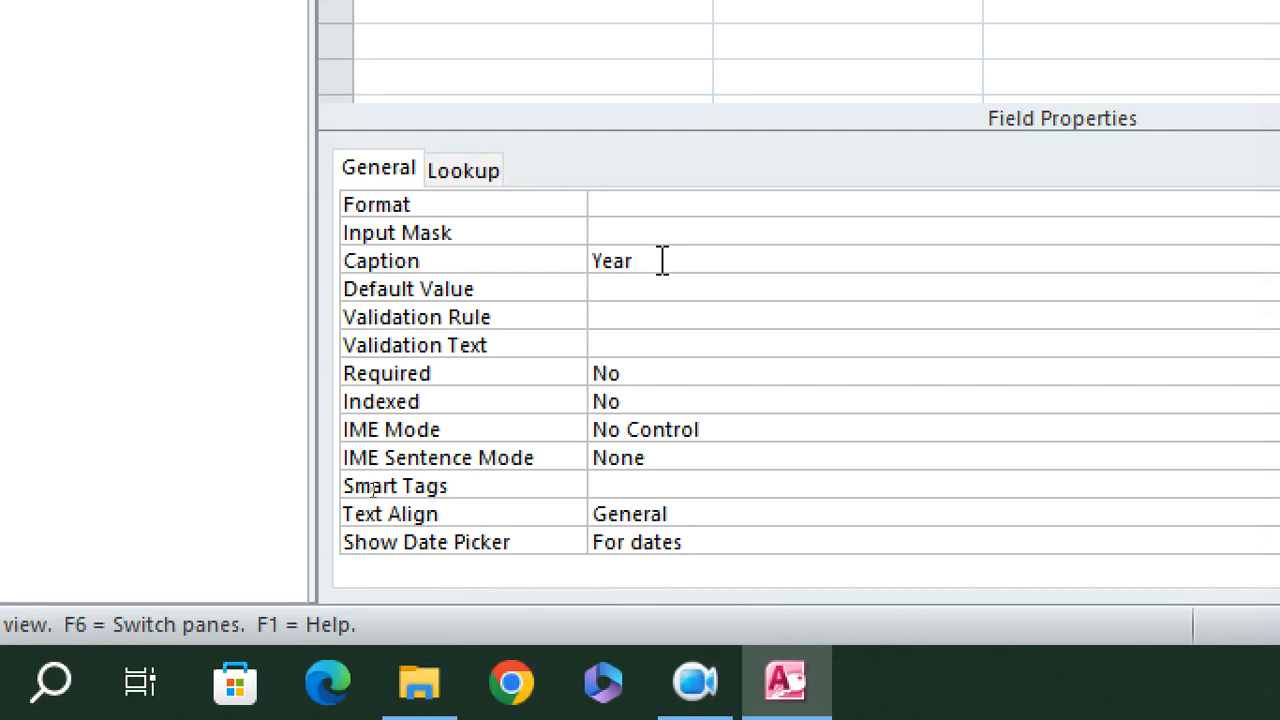
key(BackSpace)
key(BackSpace)
key(BackSpace)
text(Date)
drag(655, 268, 574, 257)
key(ctrl+c)
key(BackSpace)
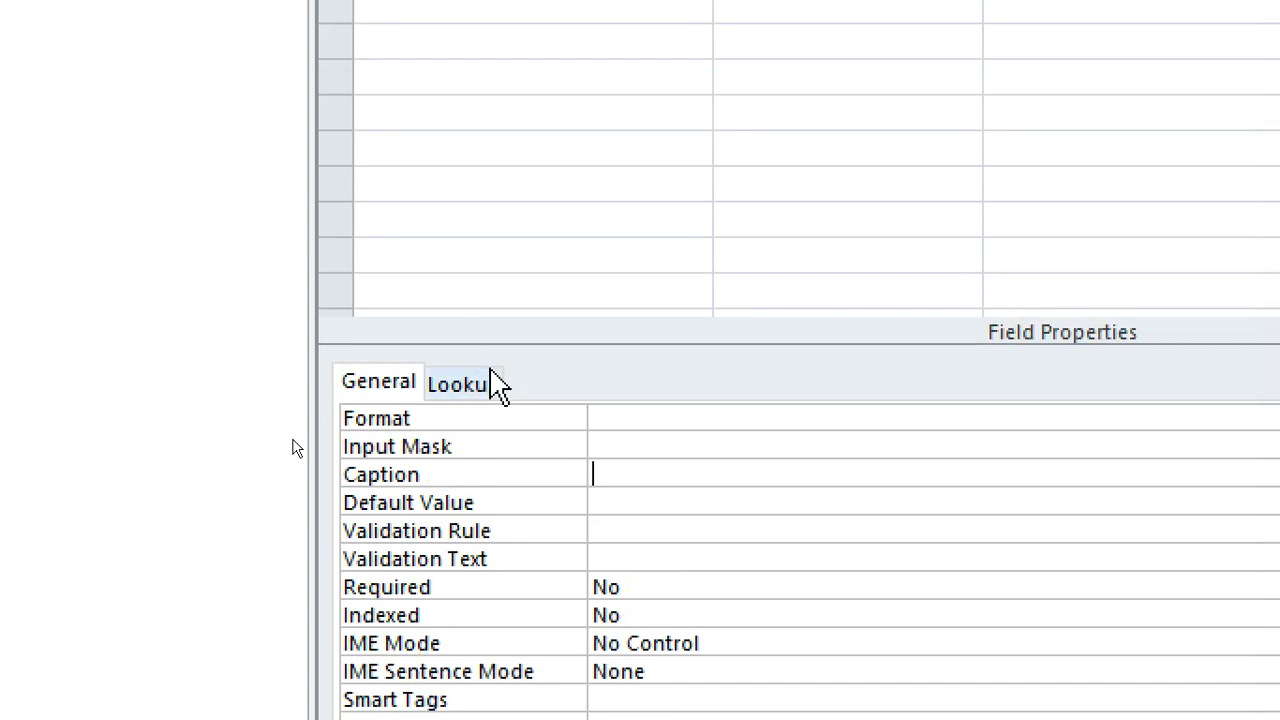
click(612, 512)
key(ctrl+v)
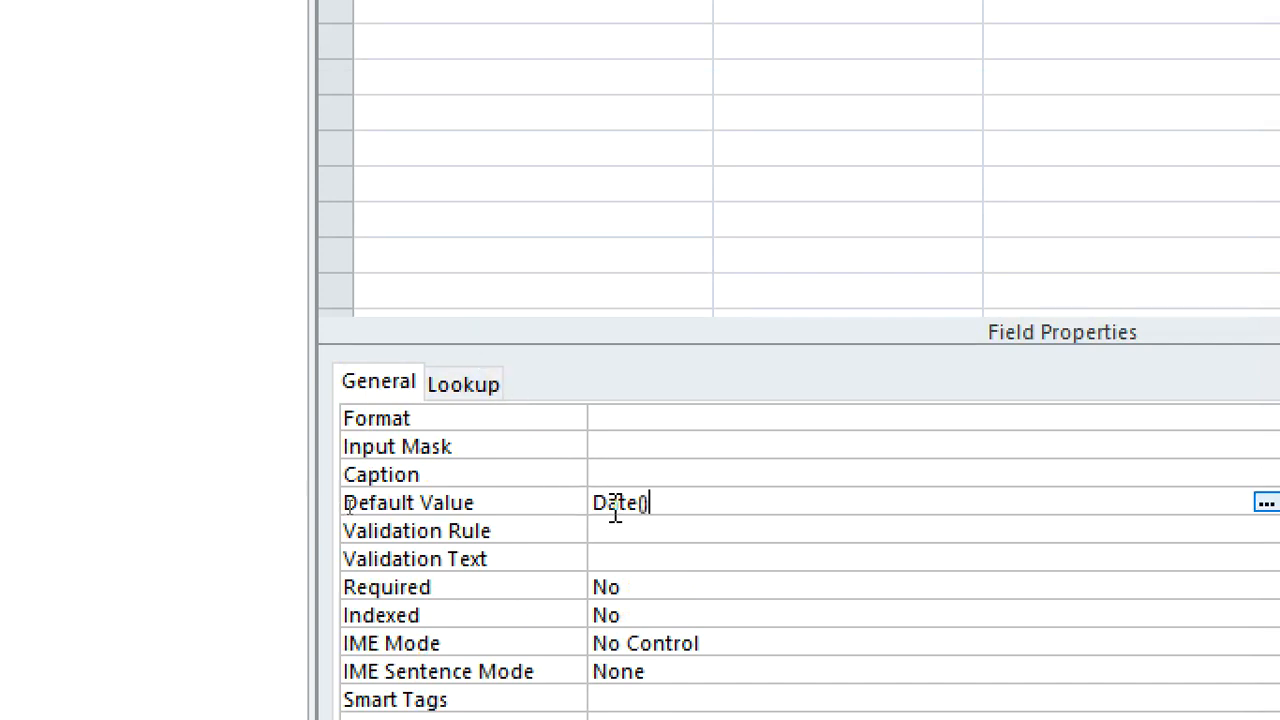
click(640, 528)
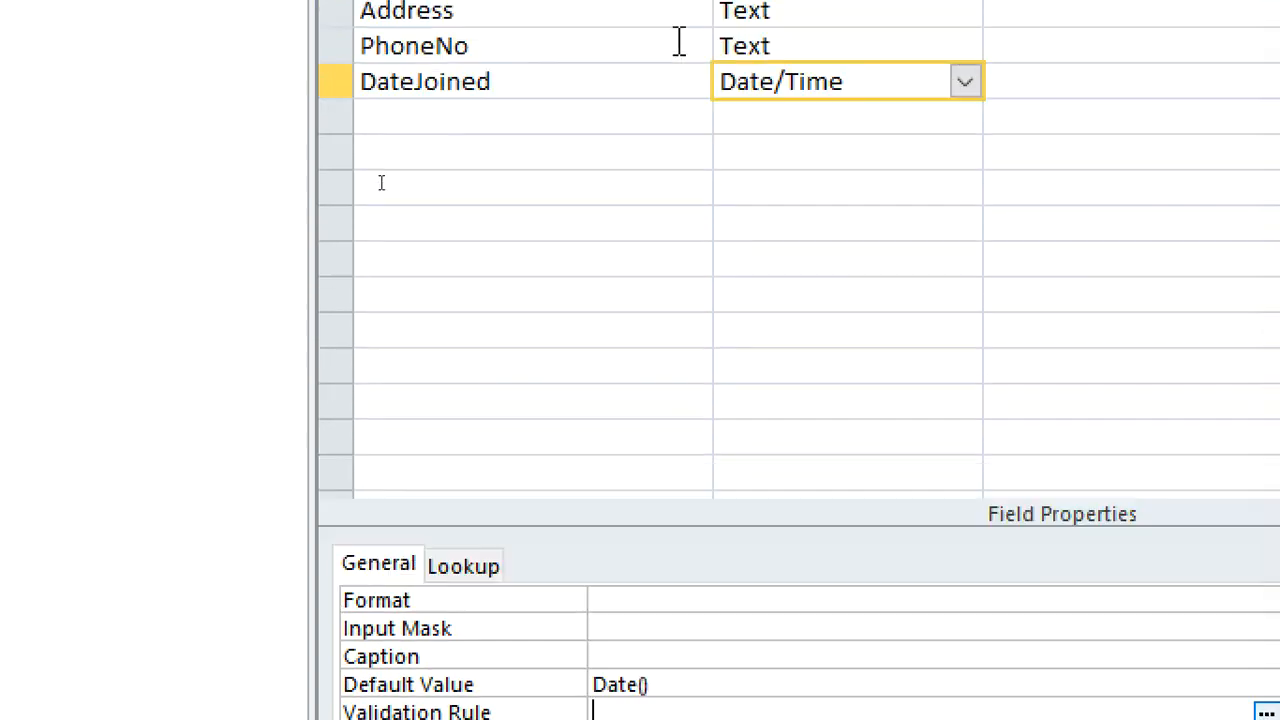
Add a Status field below DateJoined with the Yes/No data type and the description "active or inactive"
click(477, 230)
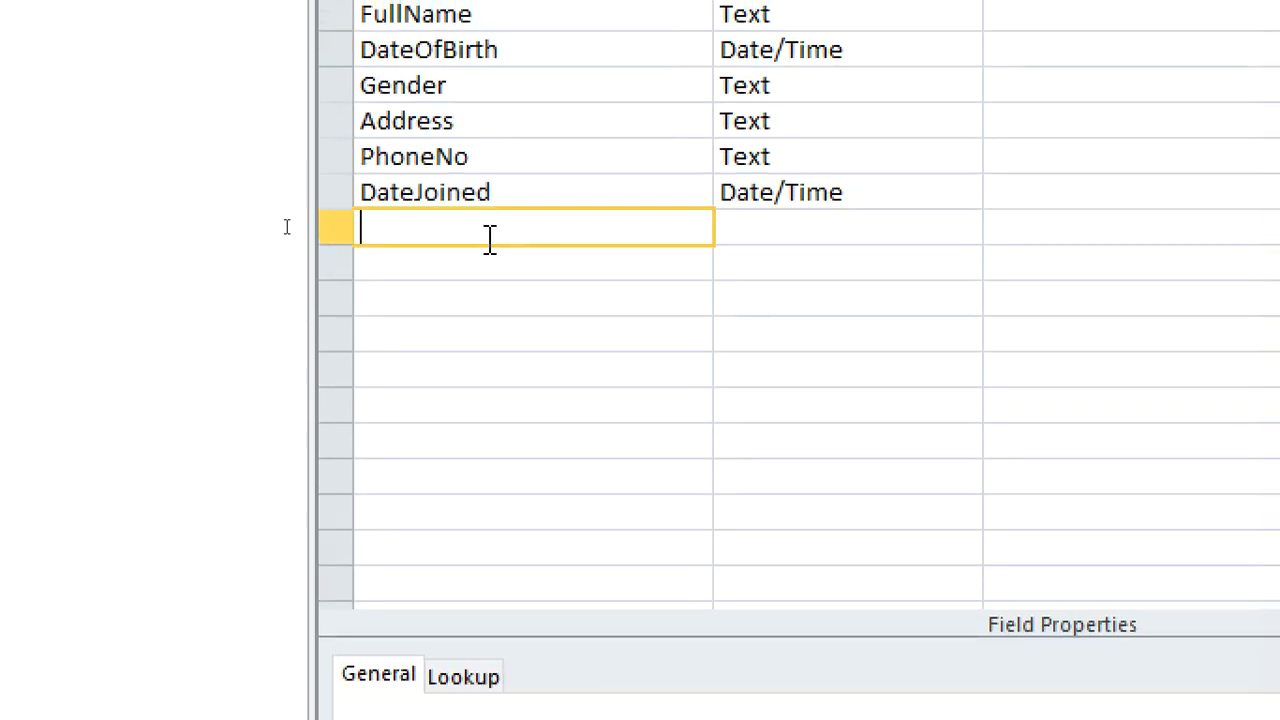
text(Status)
click(831, 228)
click(962, 230)
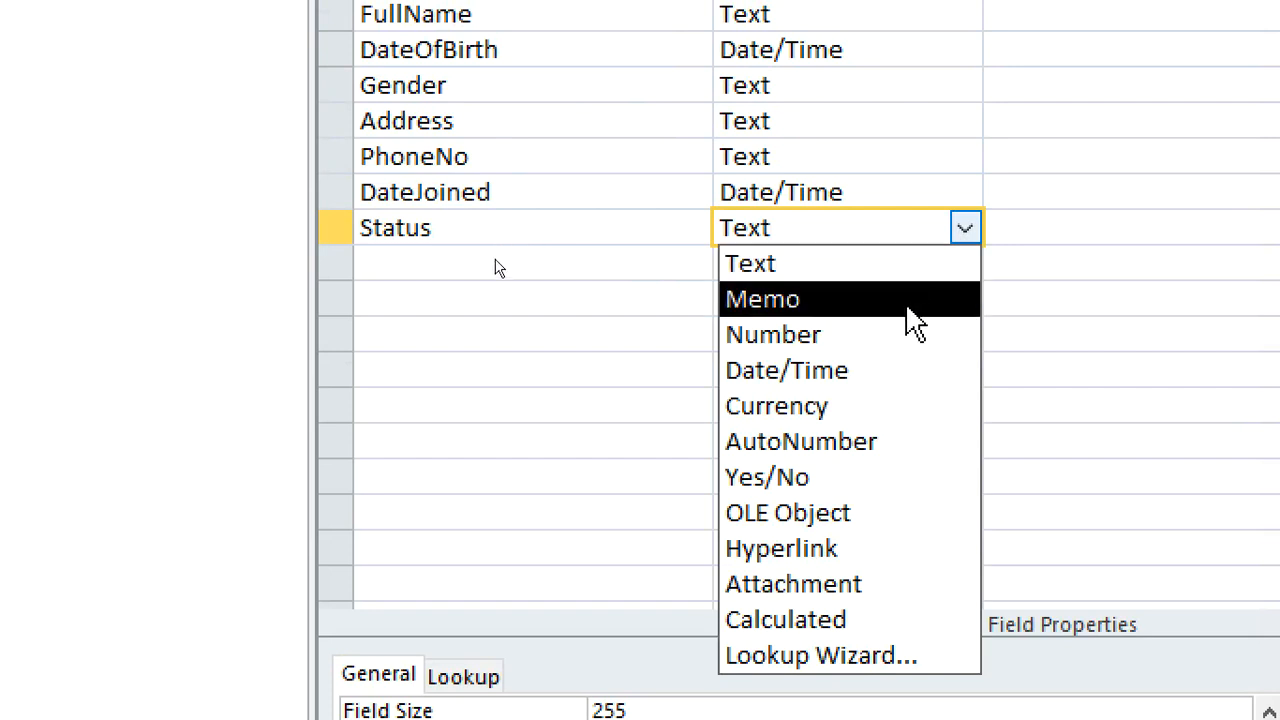
click(889, 477)
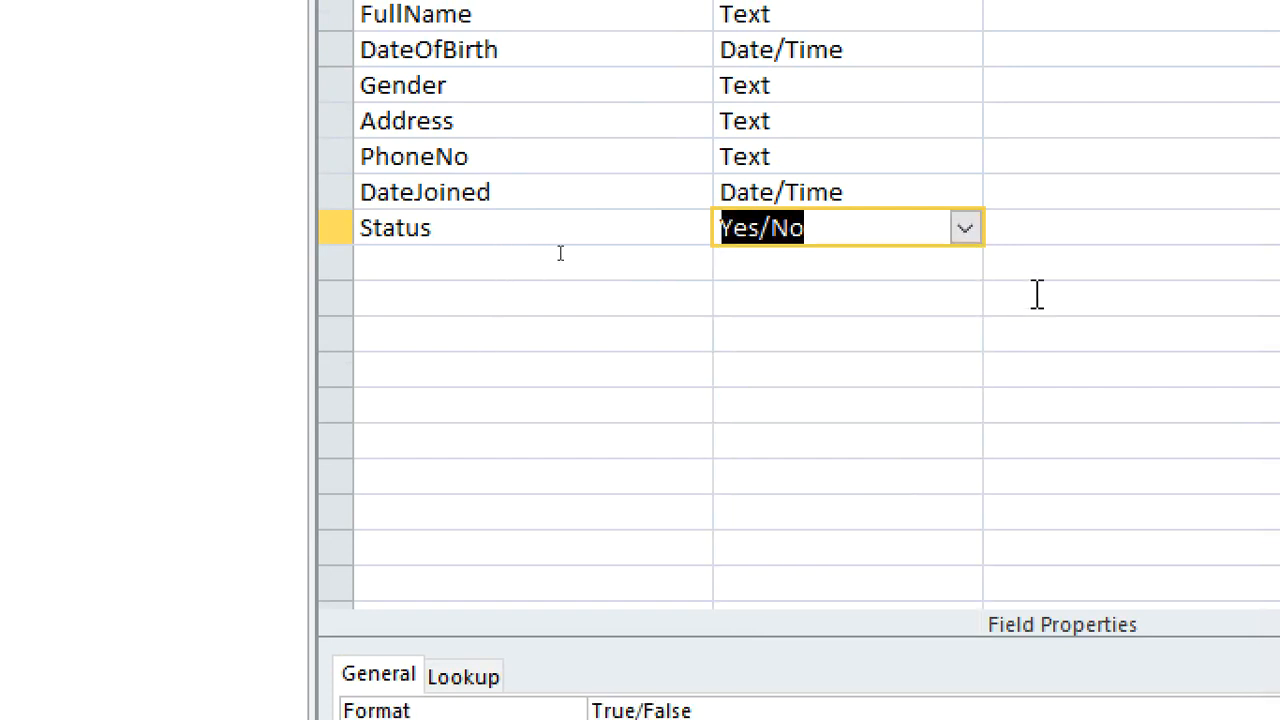
click(1033, 230)
text(active or ina)
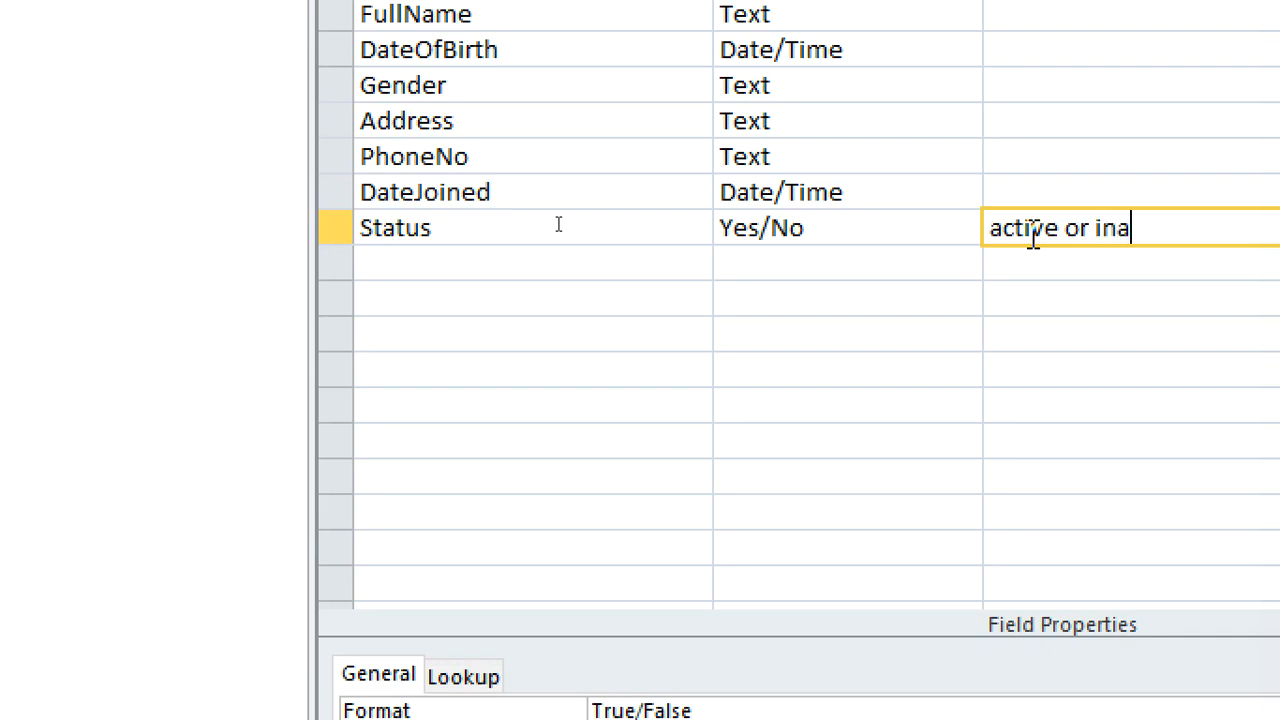
text(ctive)
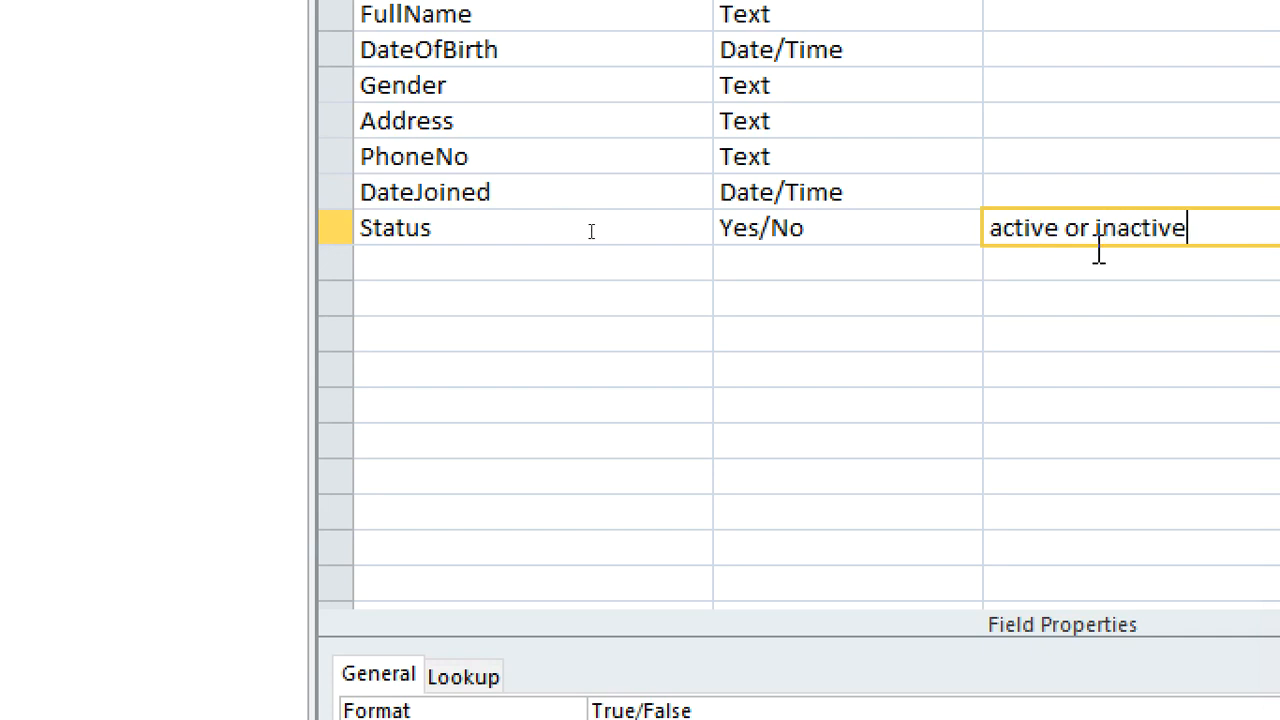
Save the table as Members and close it
right_click(420, 110)
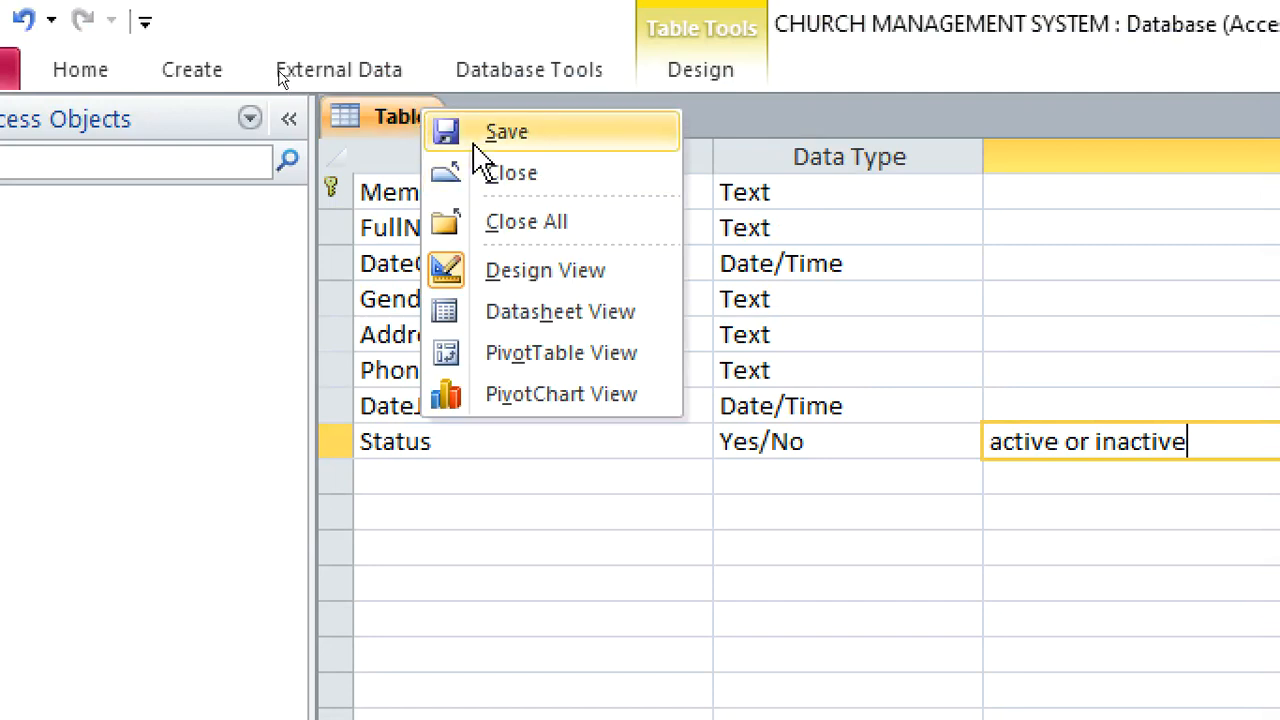
click(476, 145)
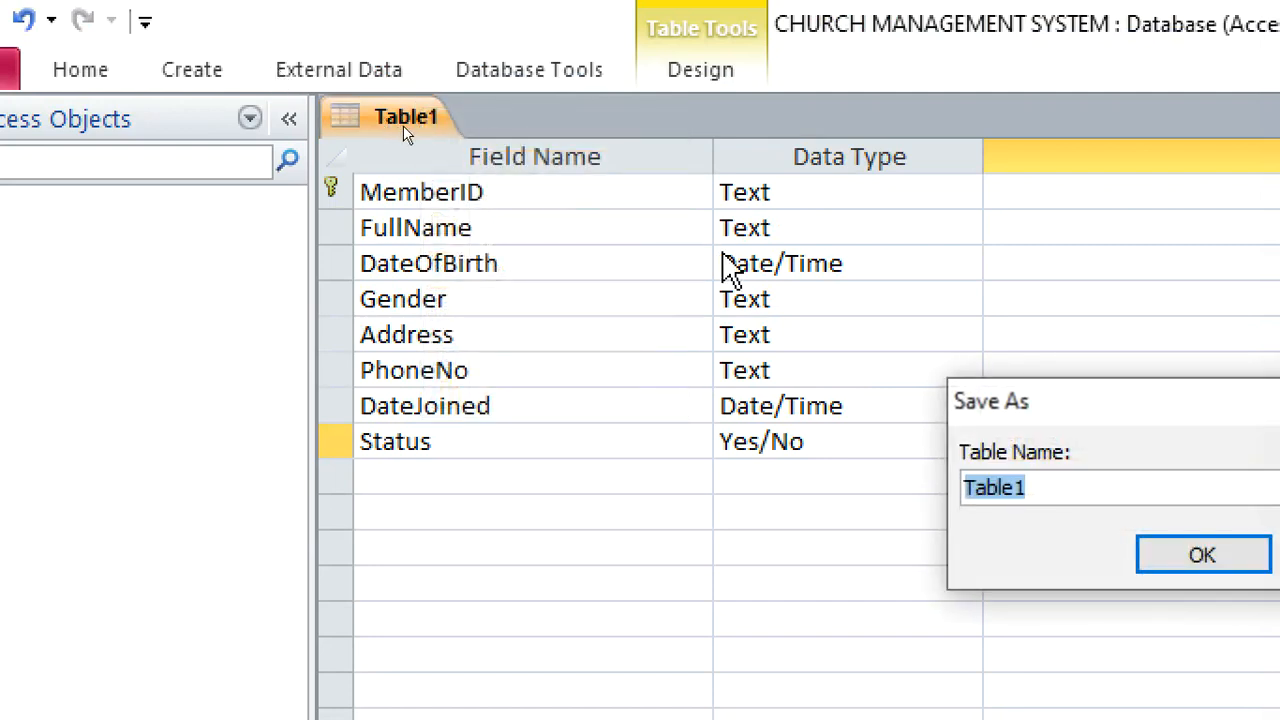
text(Members)
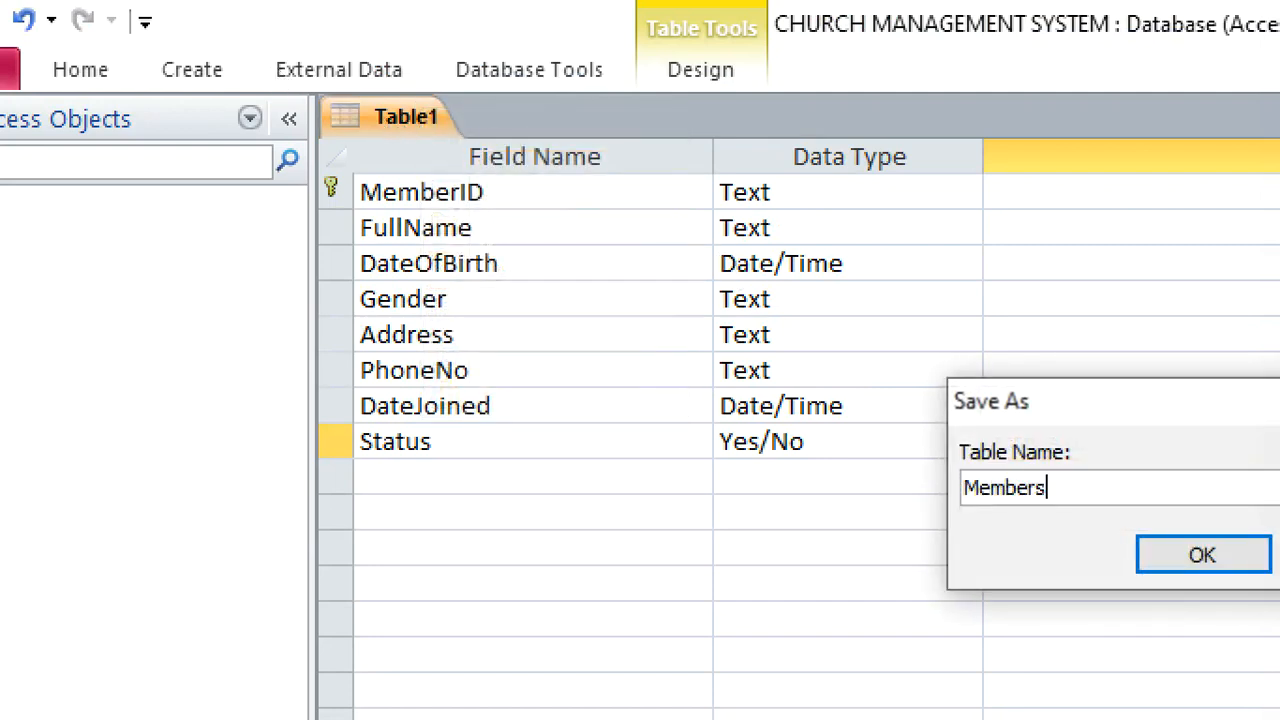
key(Return)
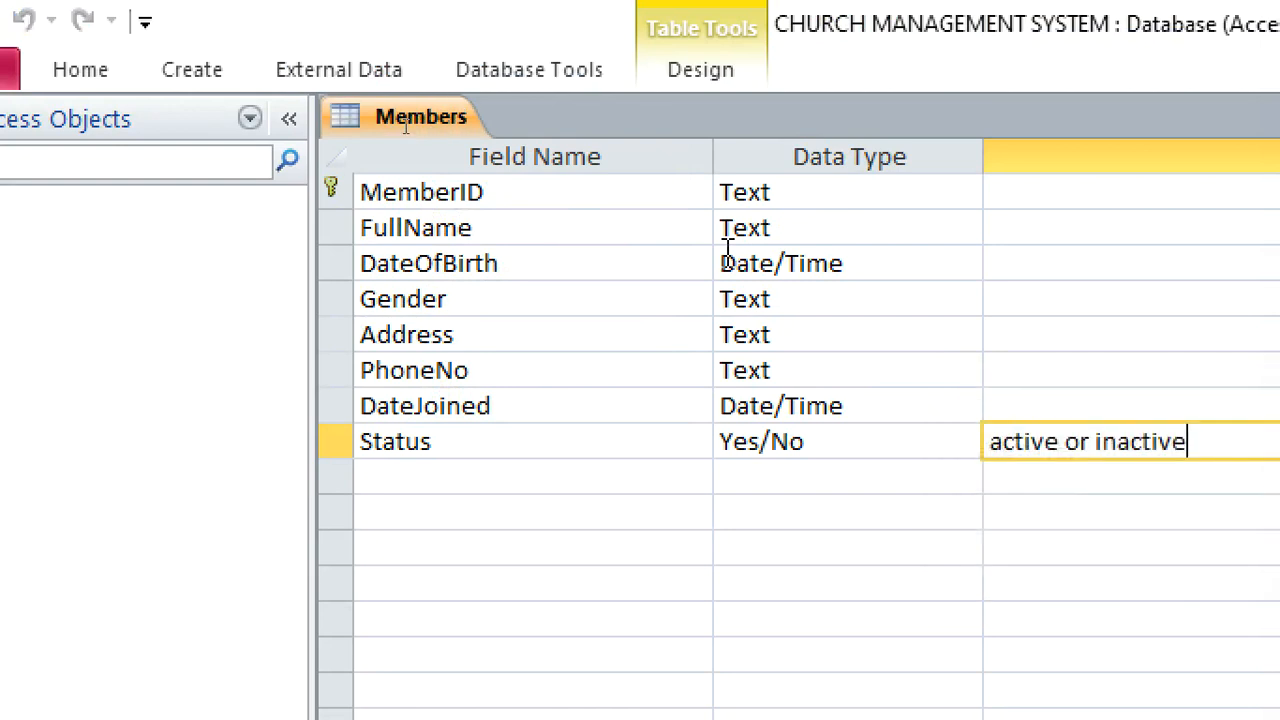
right_click(450, 128)
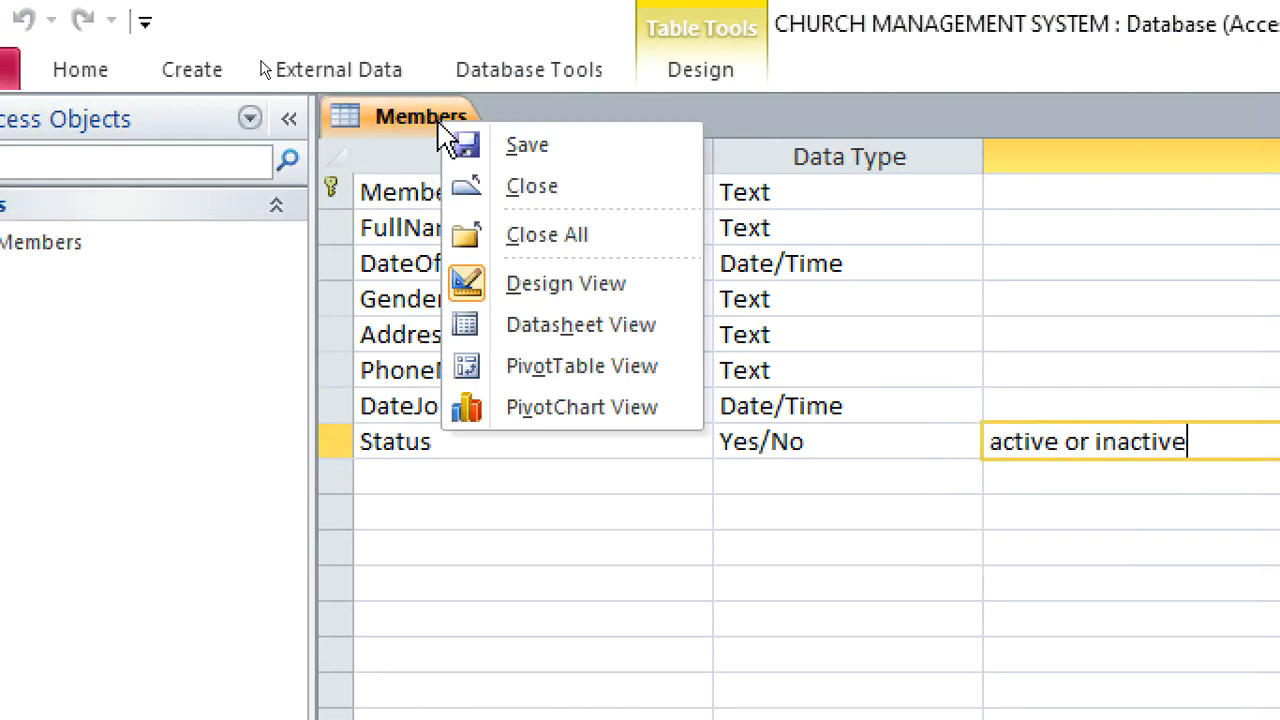
click(502, 184)
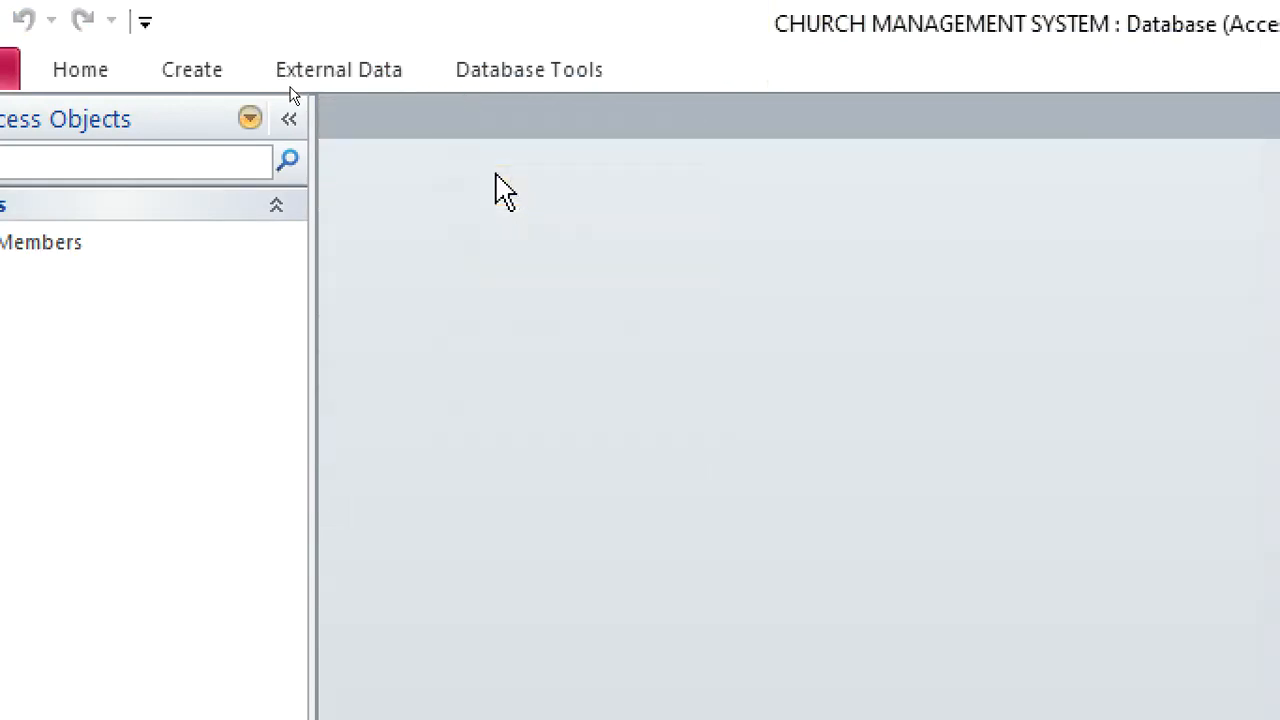
Create a new table in design view with a BaptismID Text field set as its primary key
click(175, 72)
click(176, 150)
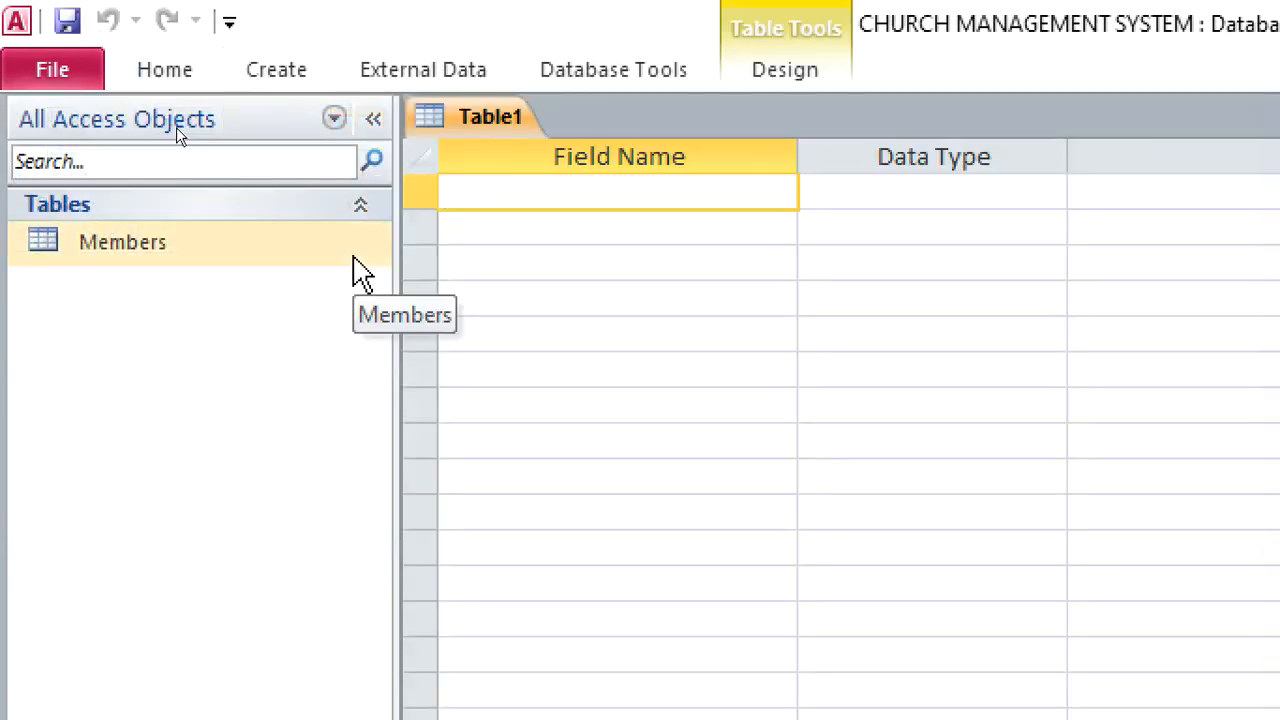
text(Ba)
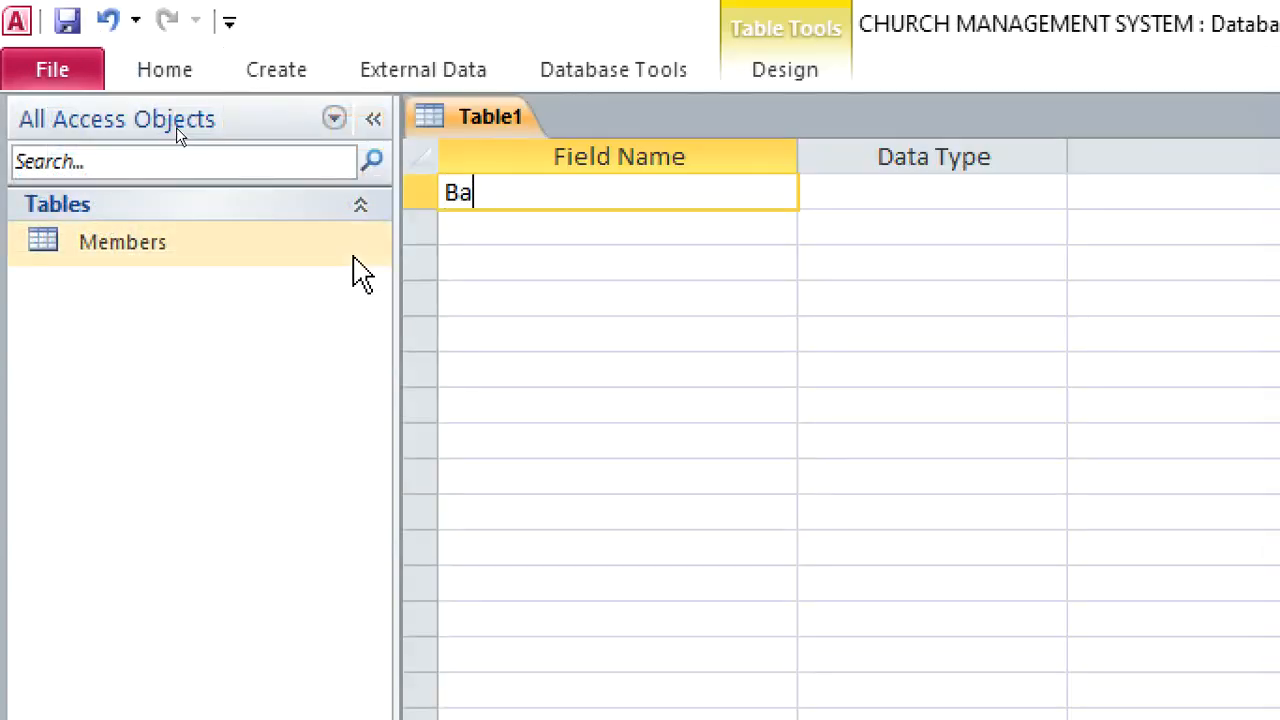
text(ptismID)
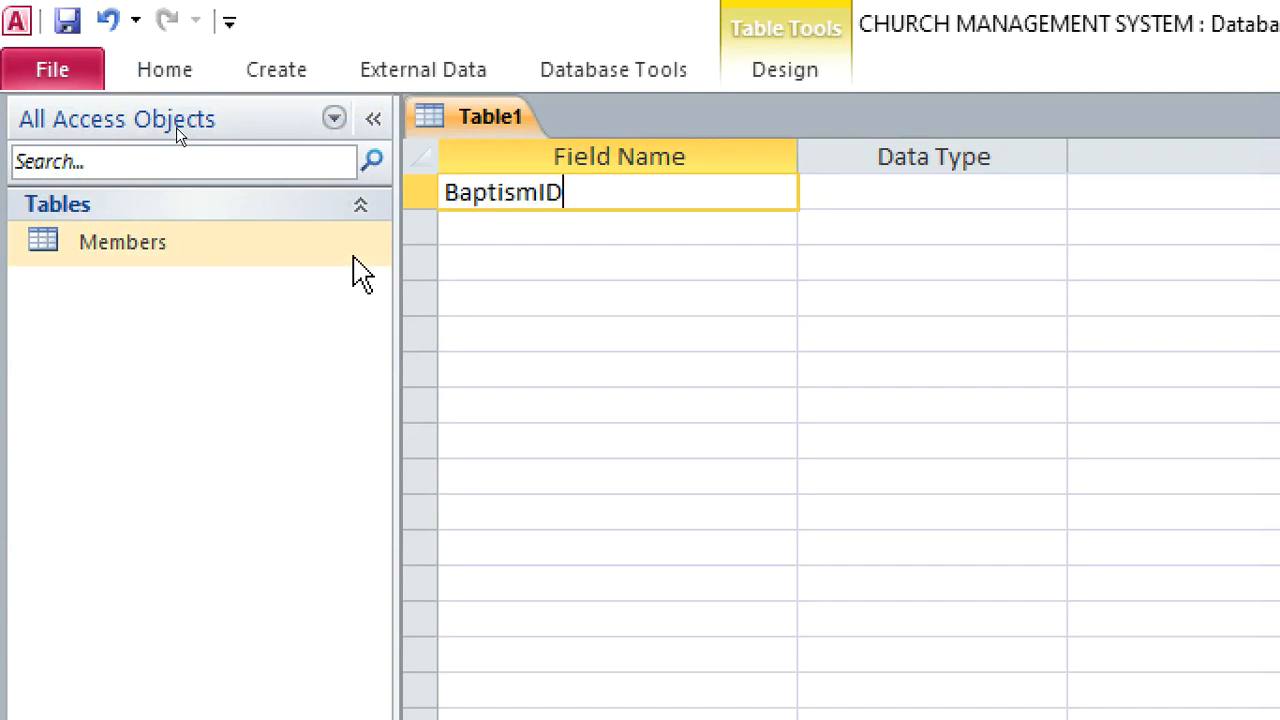
click(834, 206)
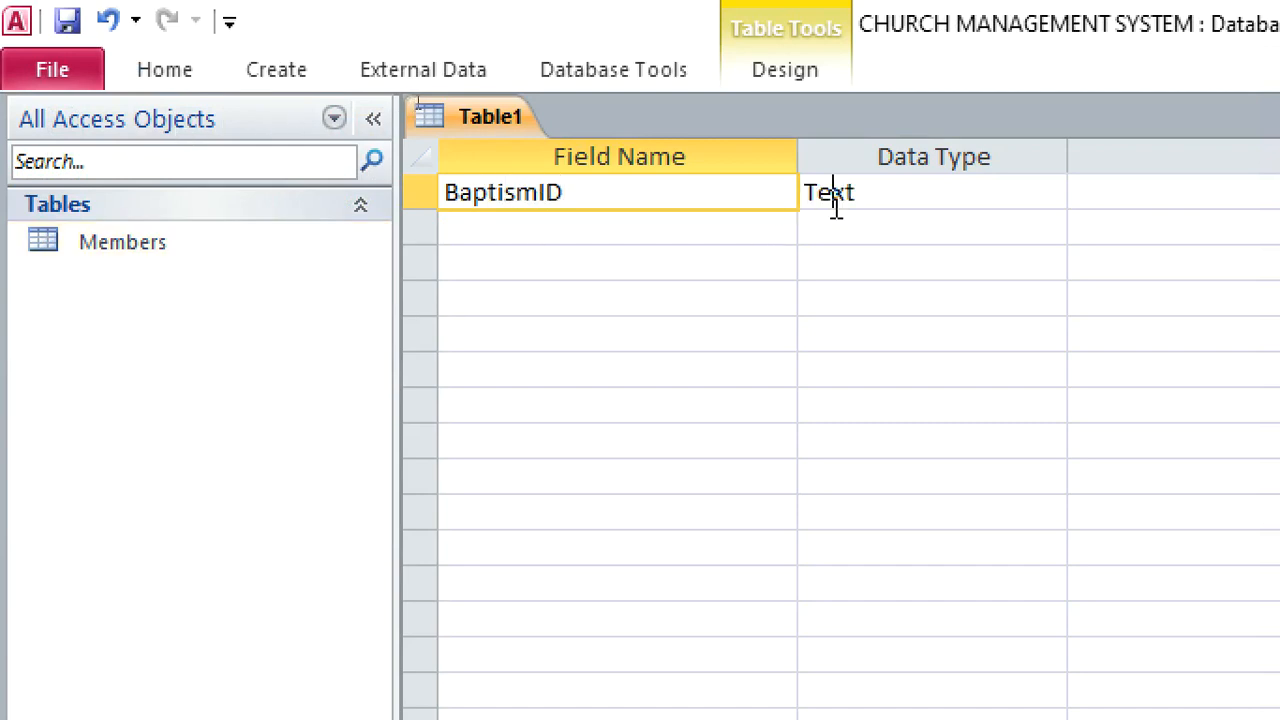
double_click(836, 210)
text(T)
right_click(855, 207)
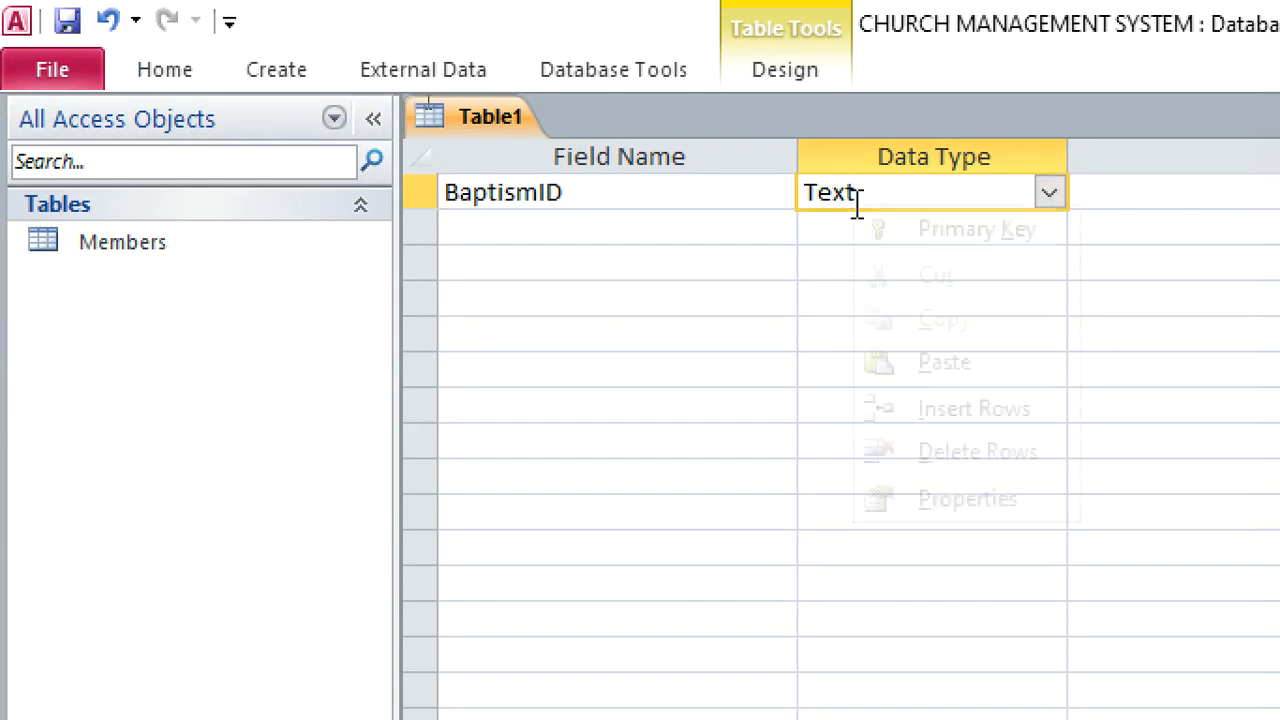
click(890, 232)
Add a BaptismMemberID field below BaptismID with the default Text data type
click(606, 228)
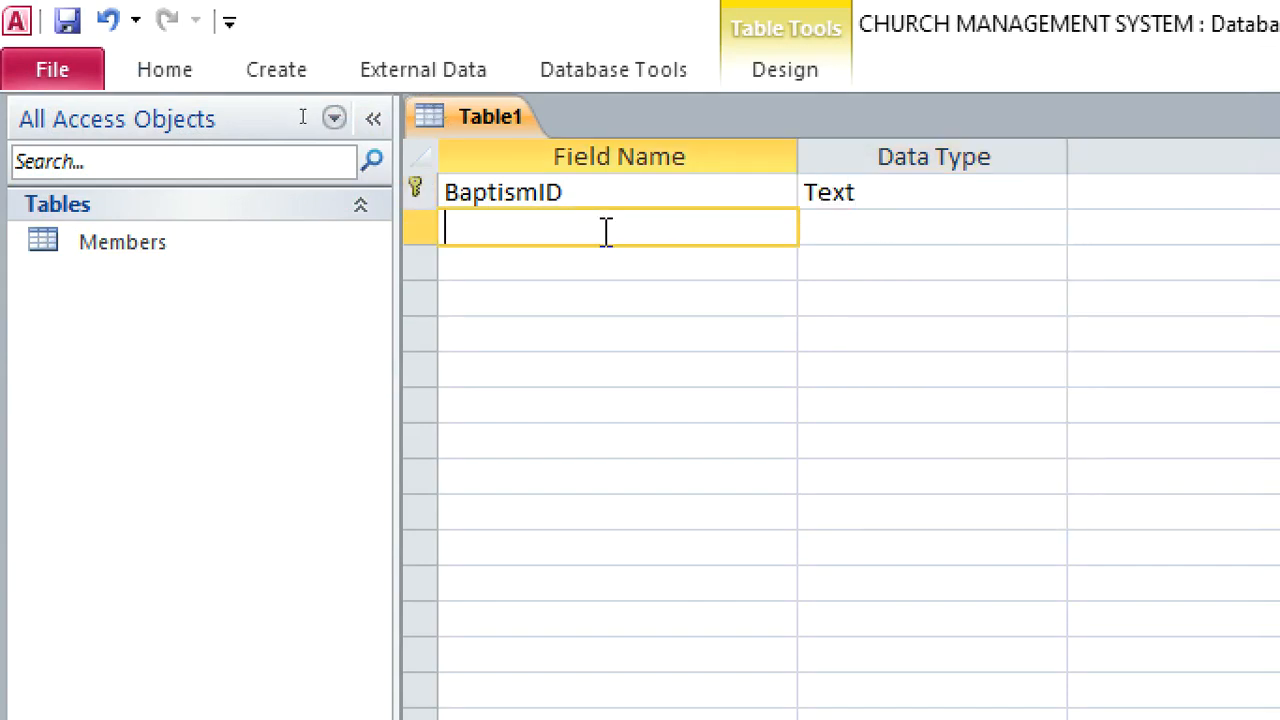
text(Member)
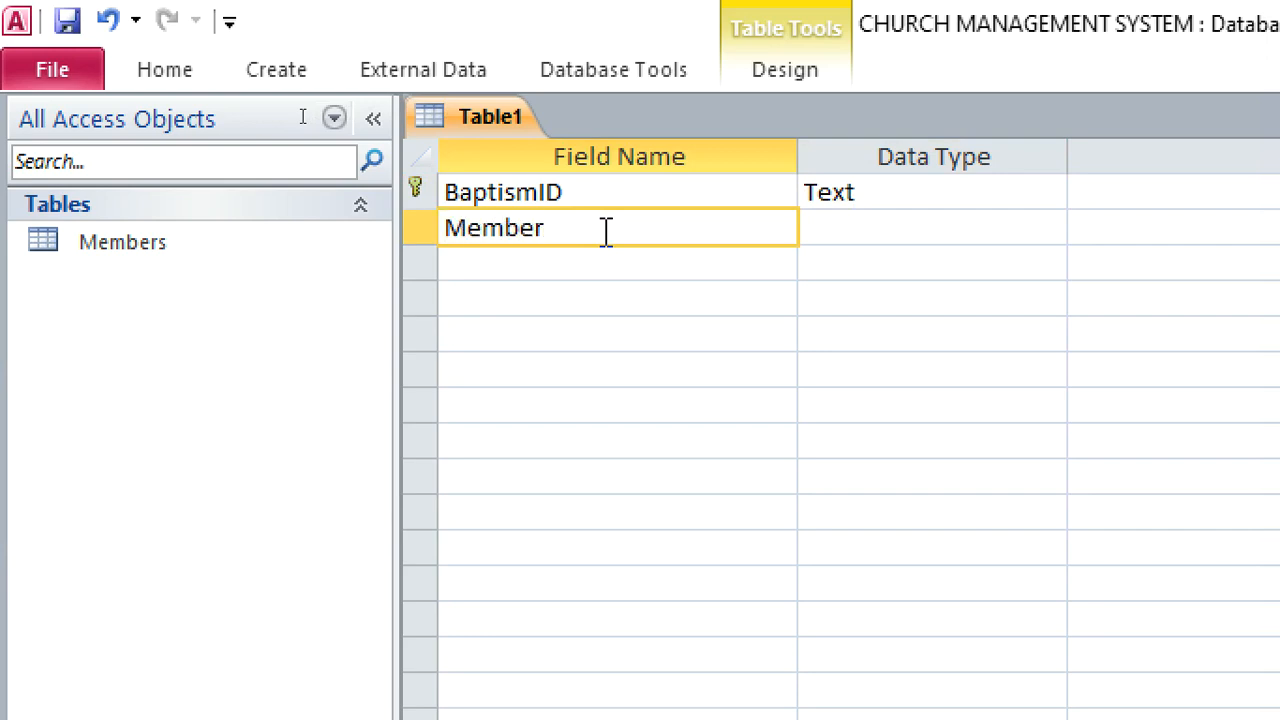
text(ID)
click(422, 238)
click(449, 230)
text(B)
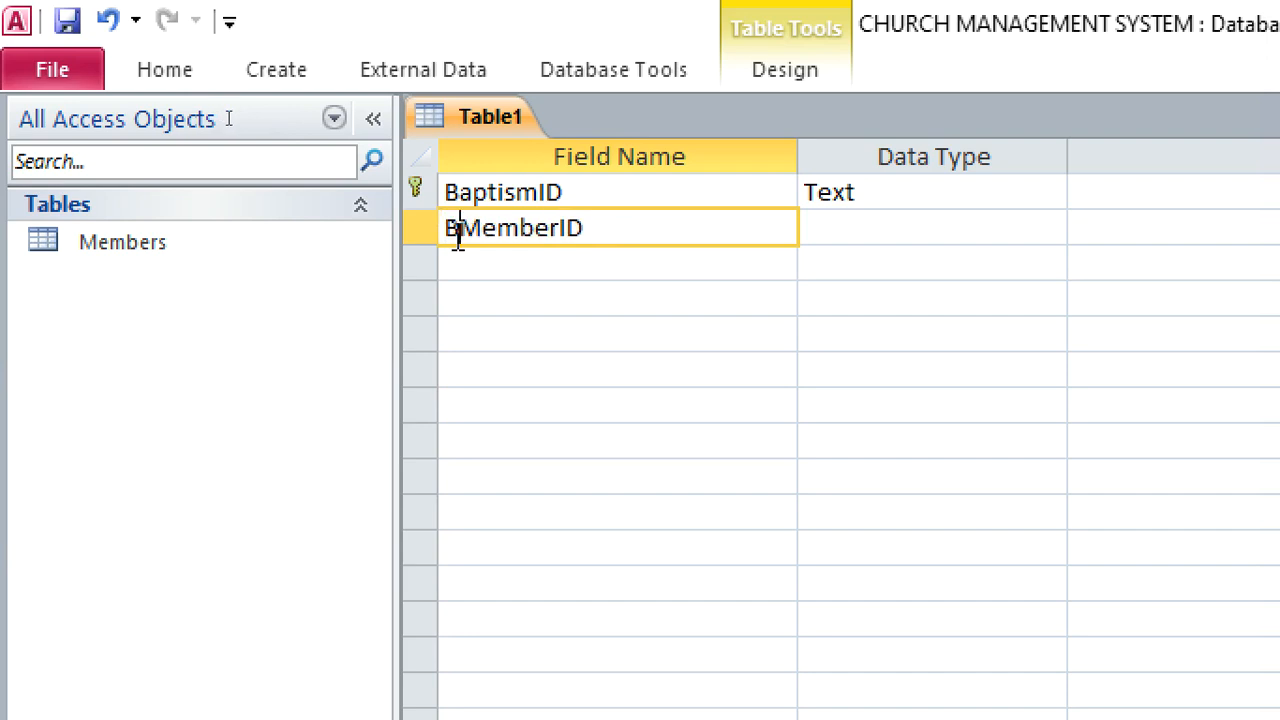
text(aptism)
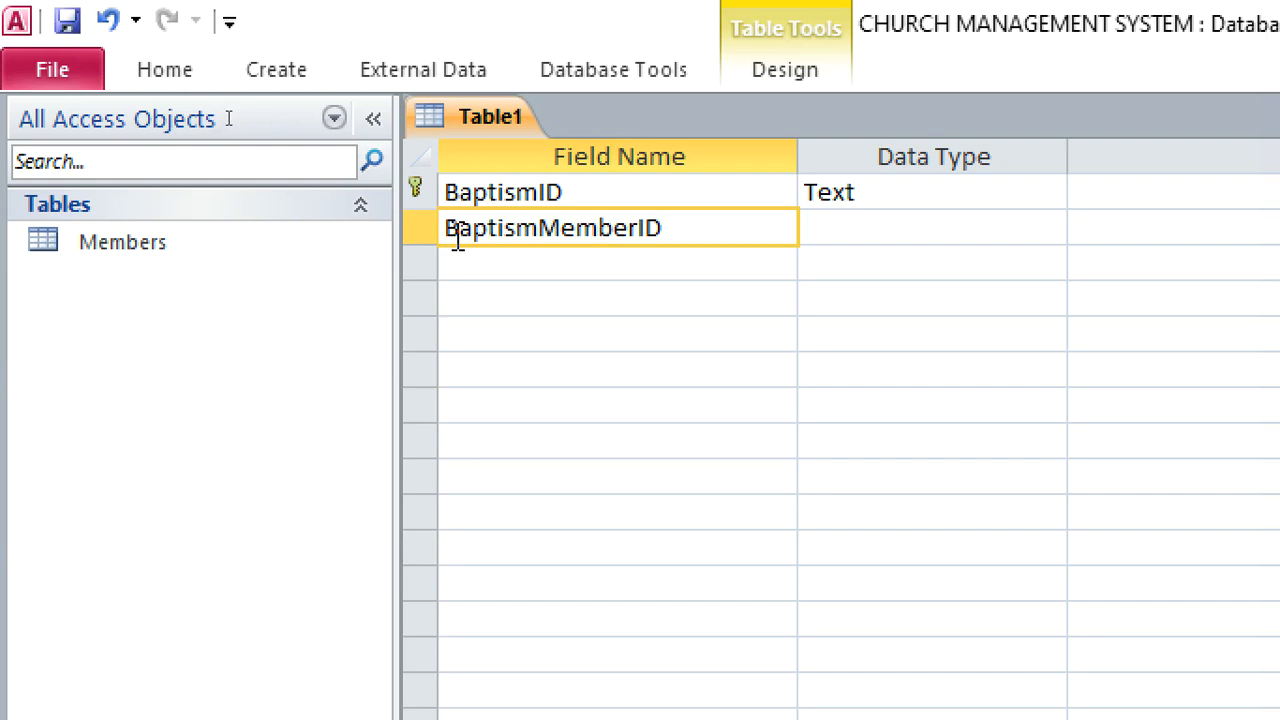
click(862, 238)
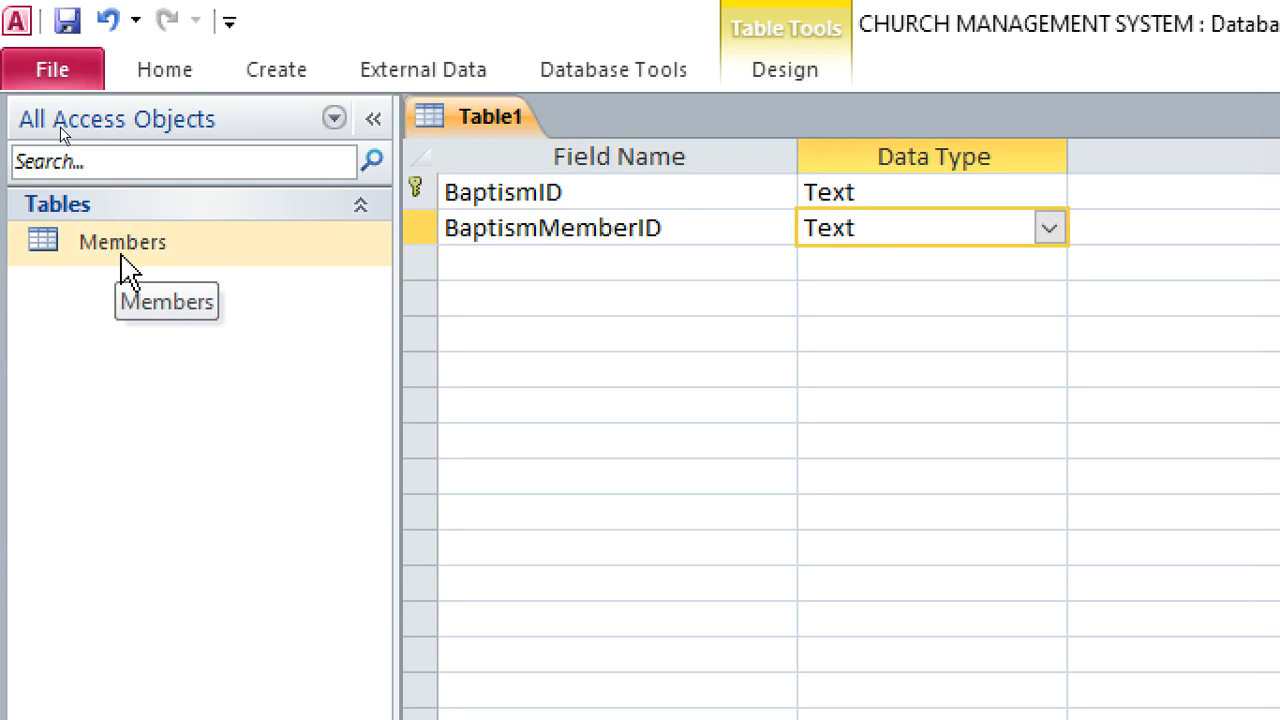
Start the Lookup Wizard for BaptismMemberID and have it get its values from the Members table
click(1050, 230)
click(912, 632)
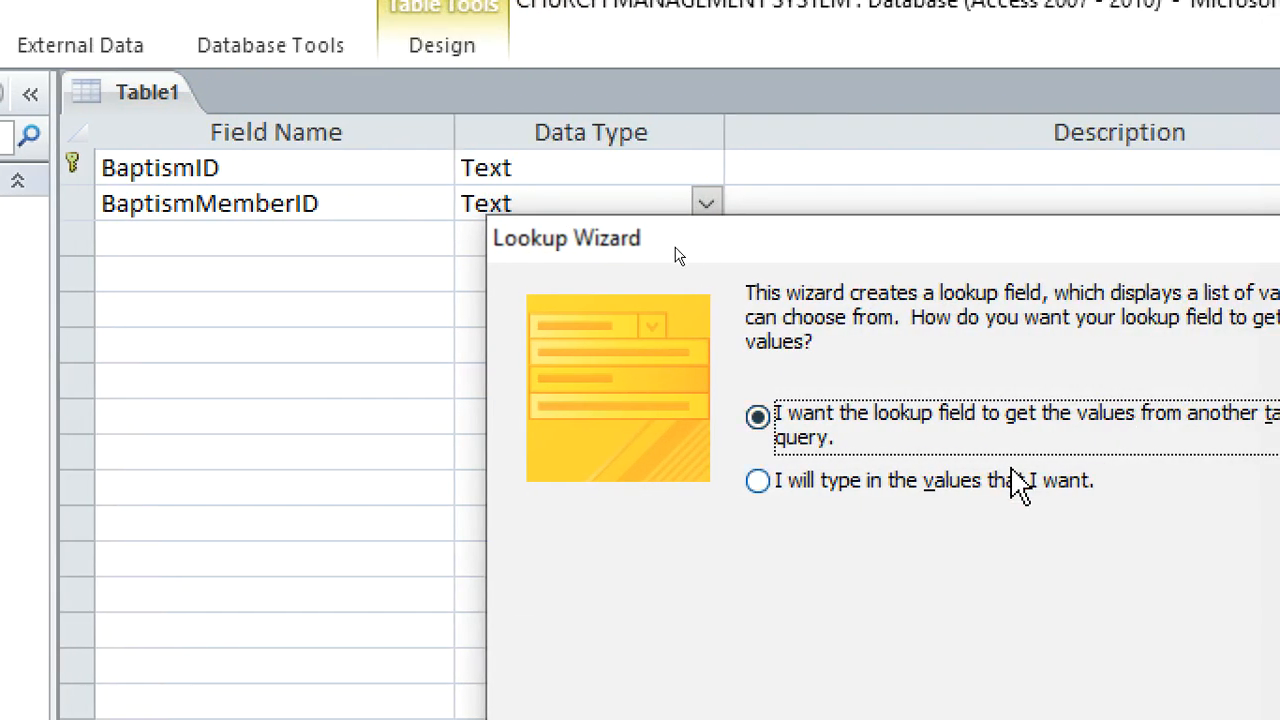
click(1000, 481)
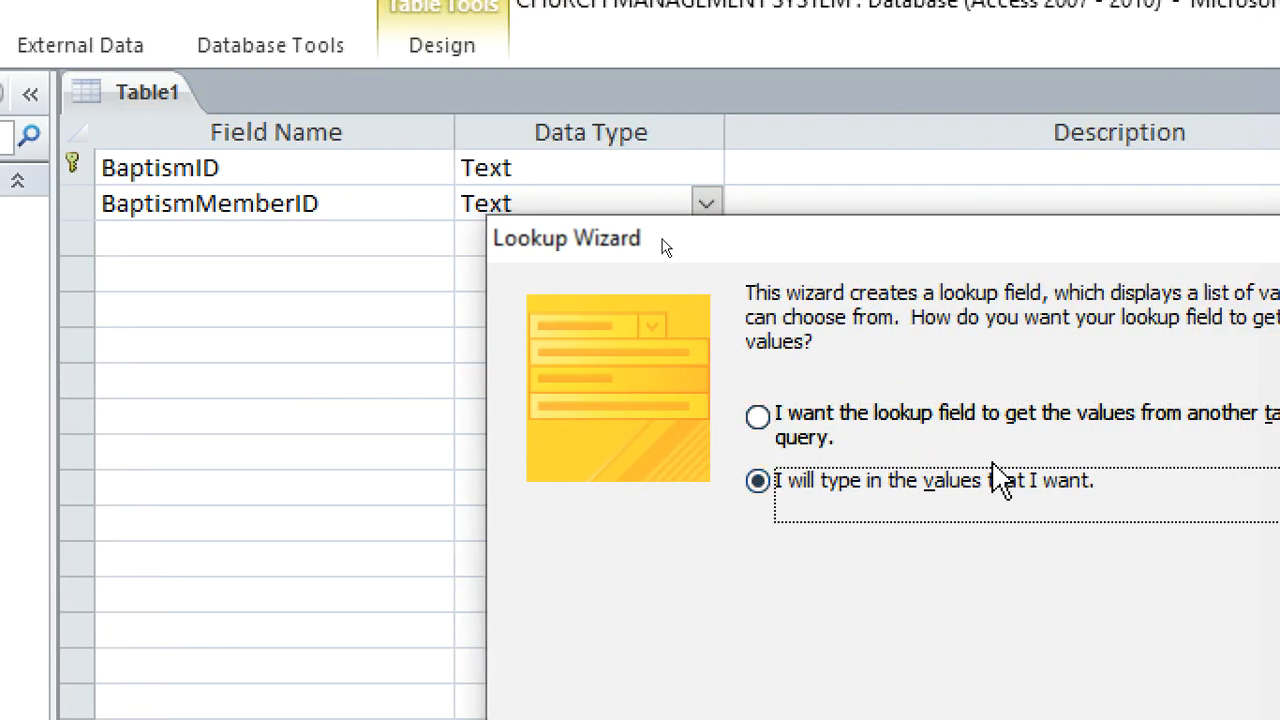
click(943, 429)
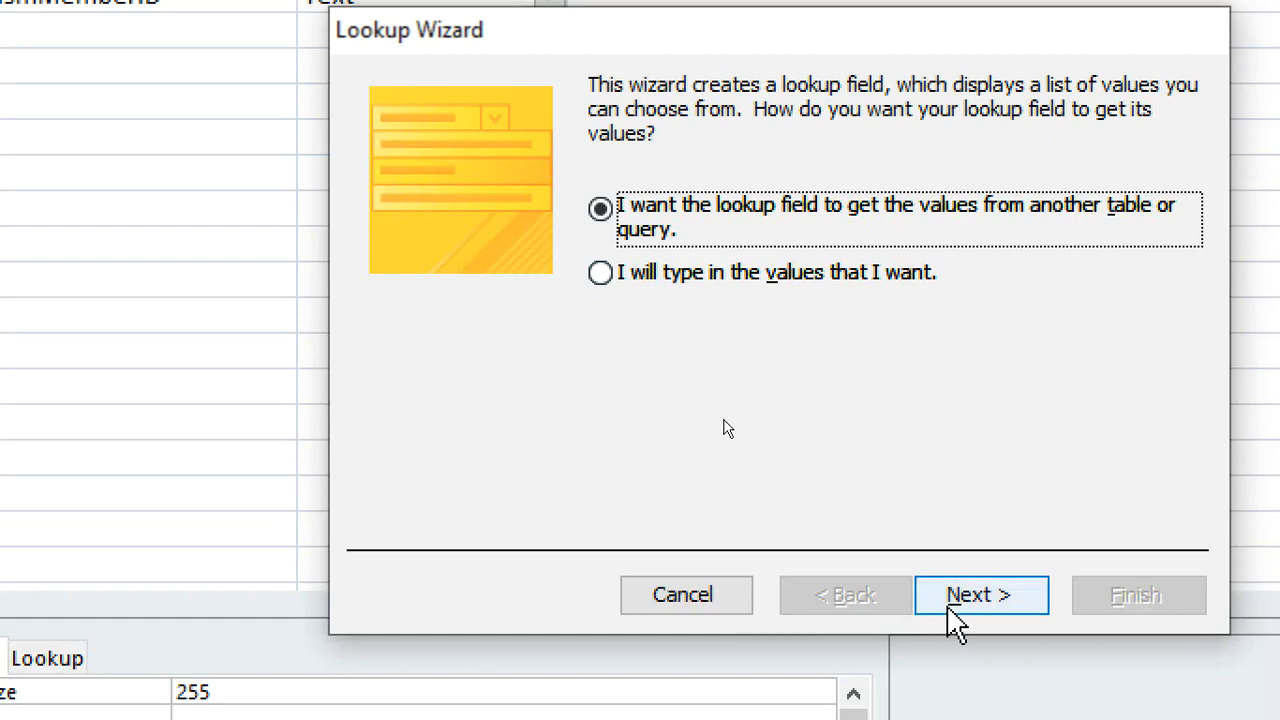
click(970, 597)
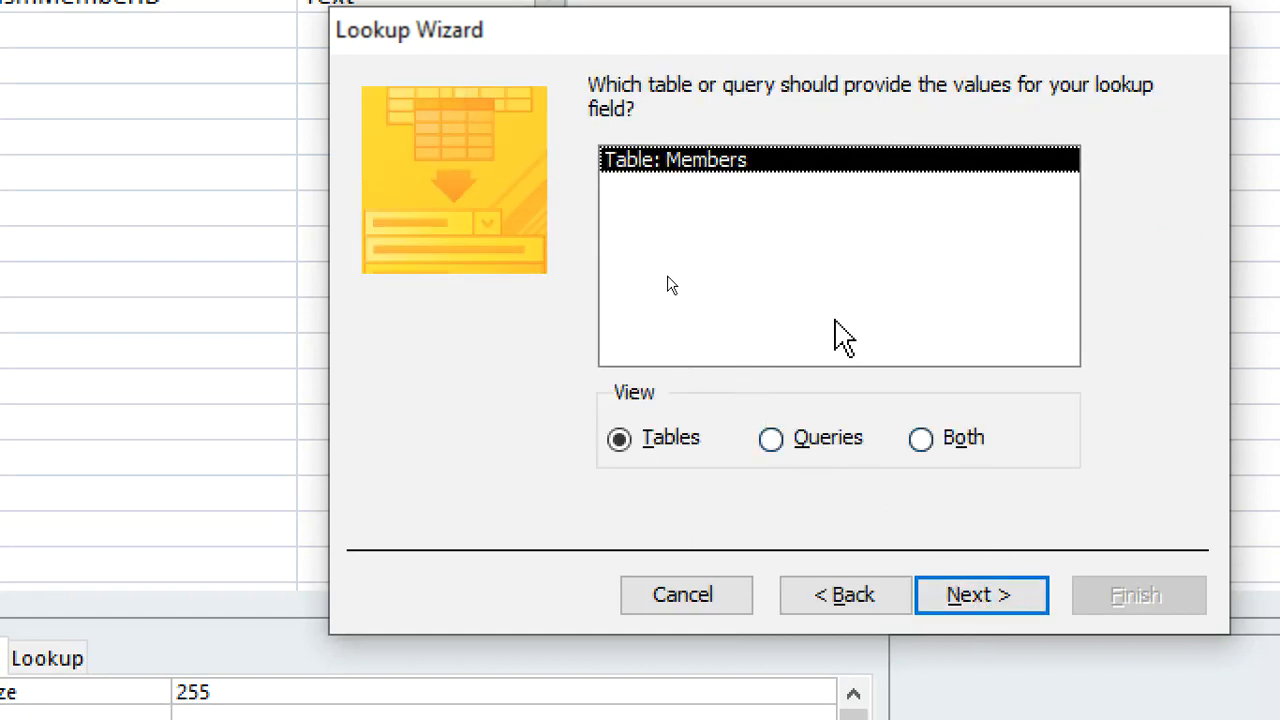
click(995, 592)
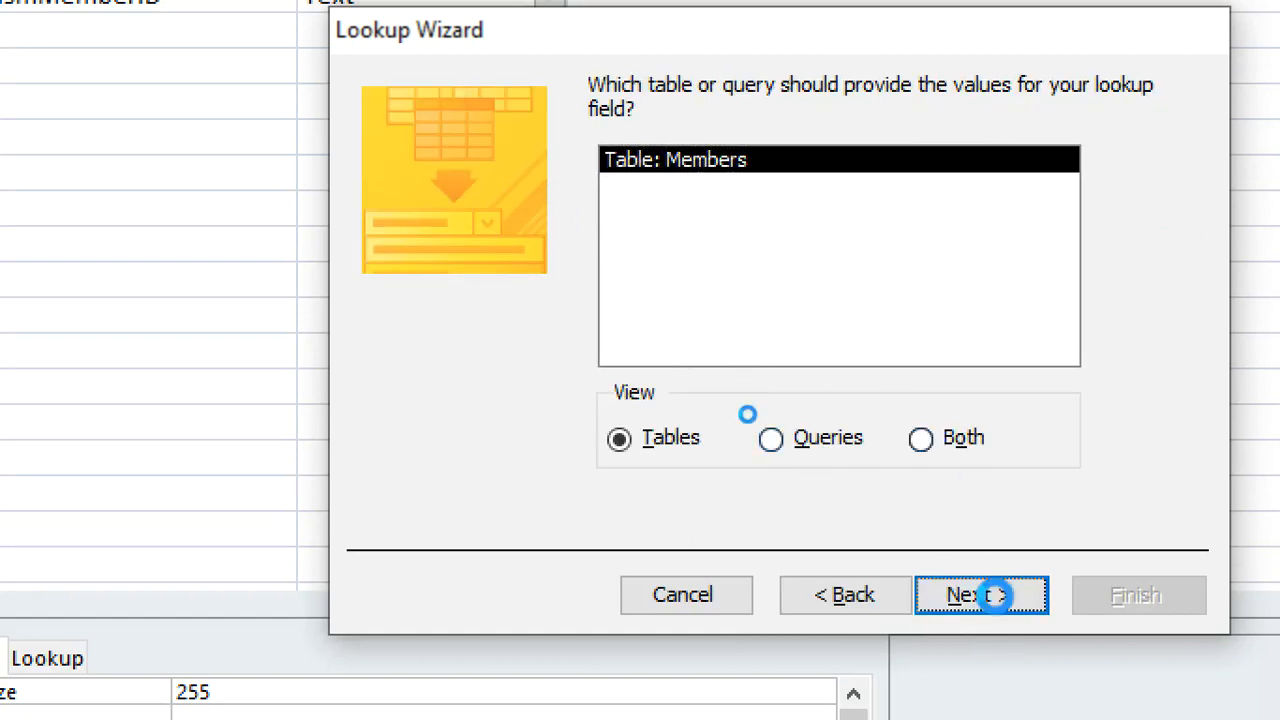
Include only MemberID in the lookup, leave the sort order empty, and finish the wizard with the default label
click(716, 352)
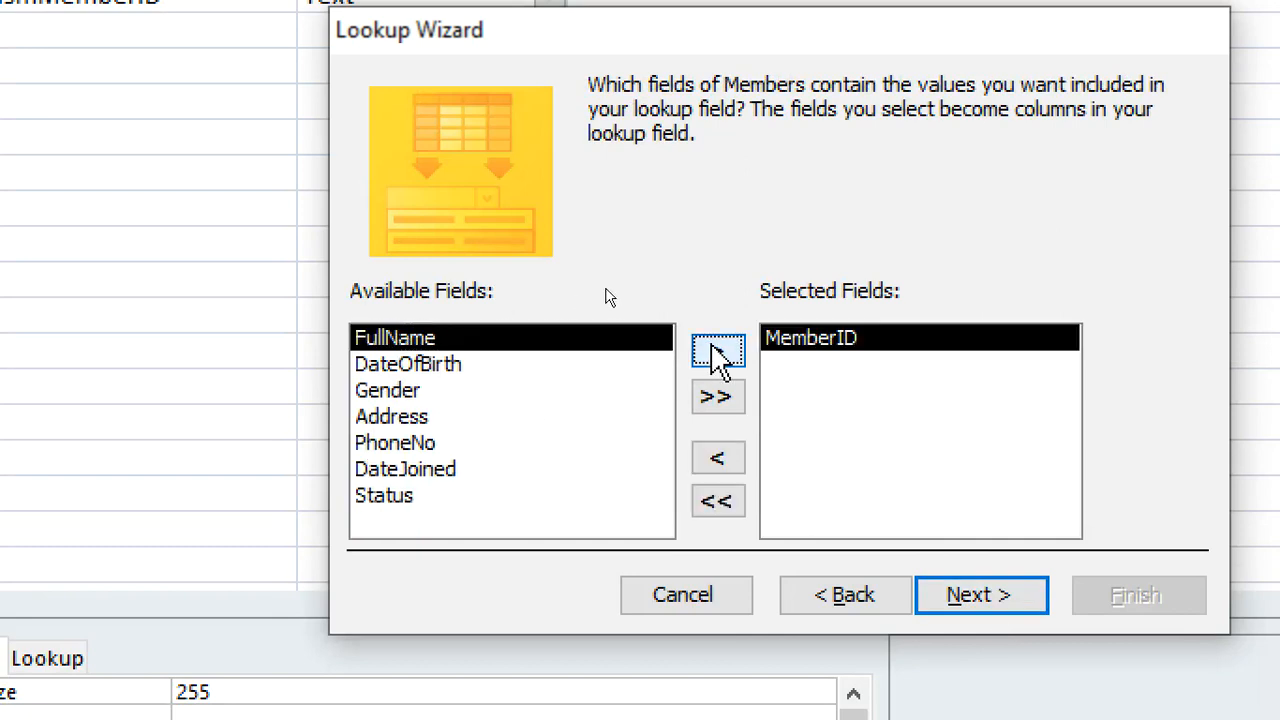
click(985, 598)
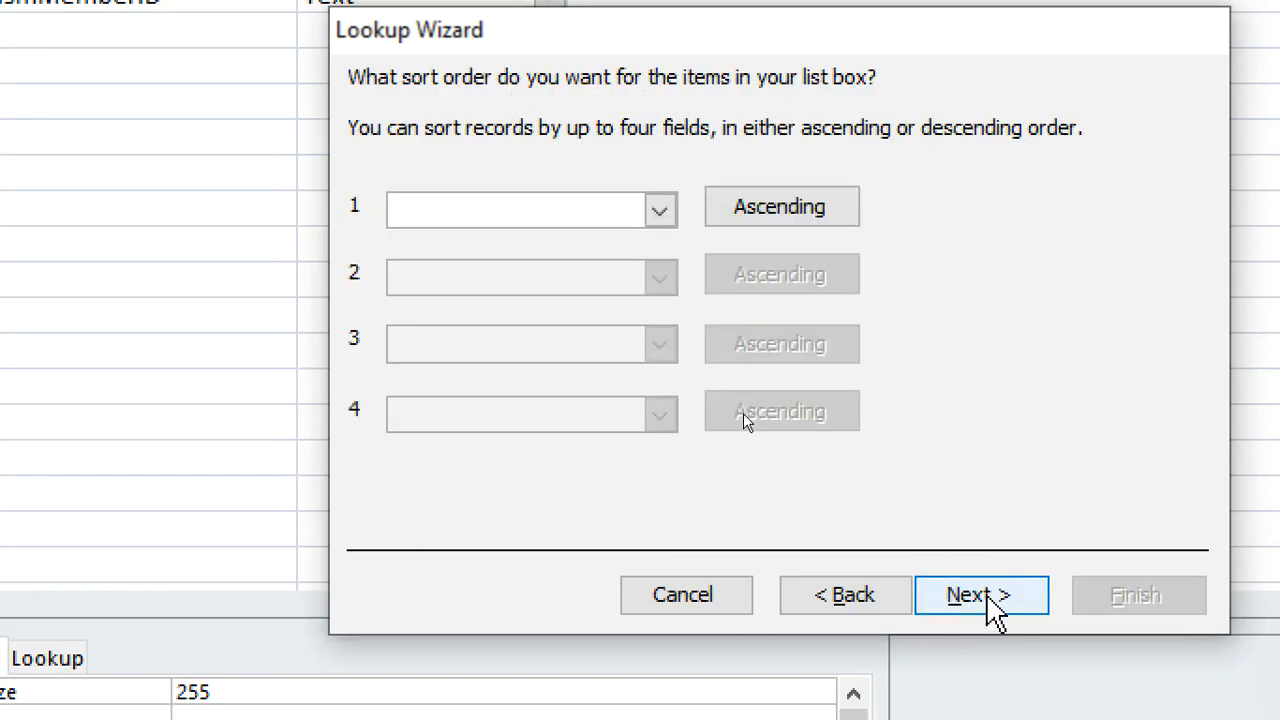
click(988, 596)
click(988, 598)
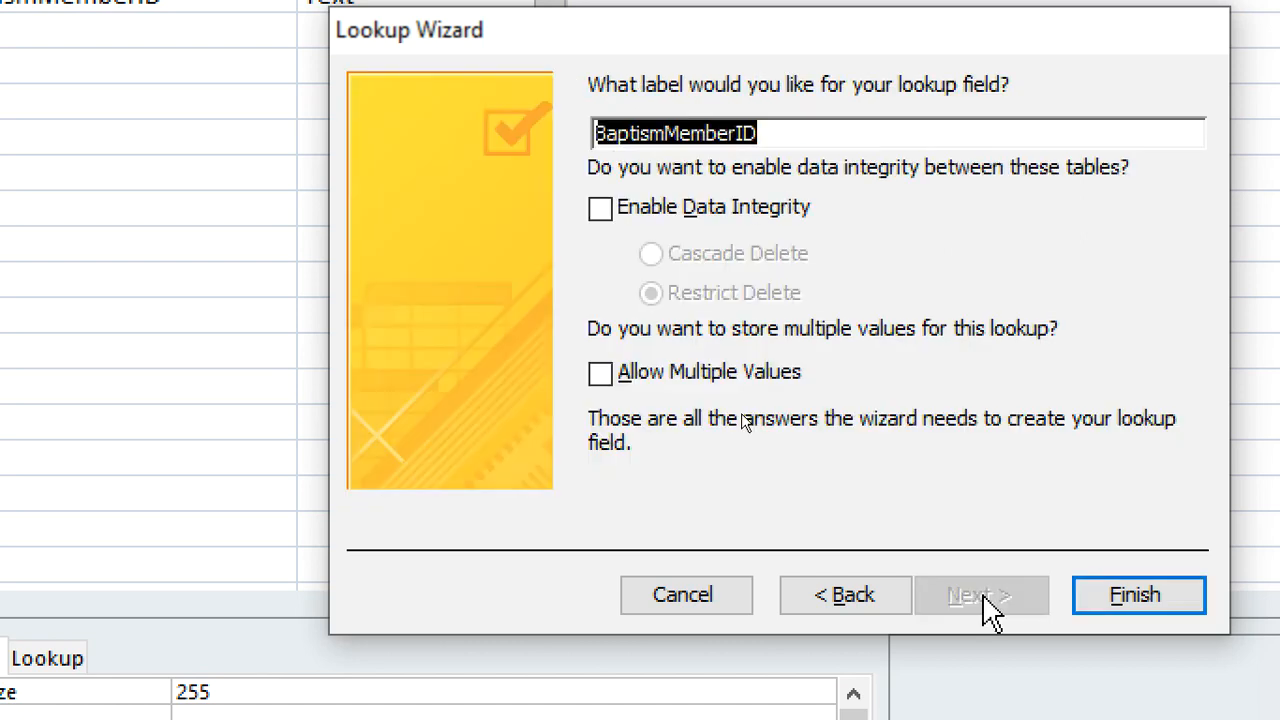
click(1094, 606)
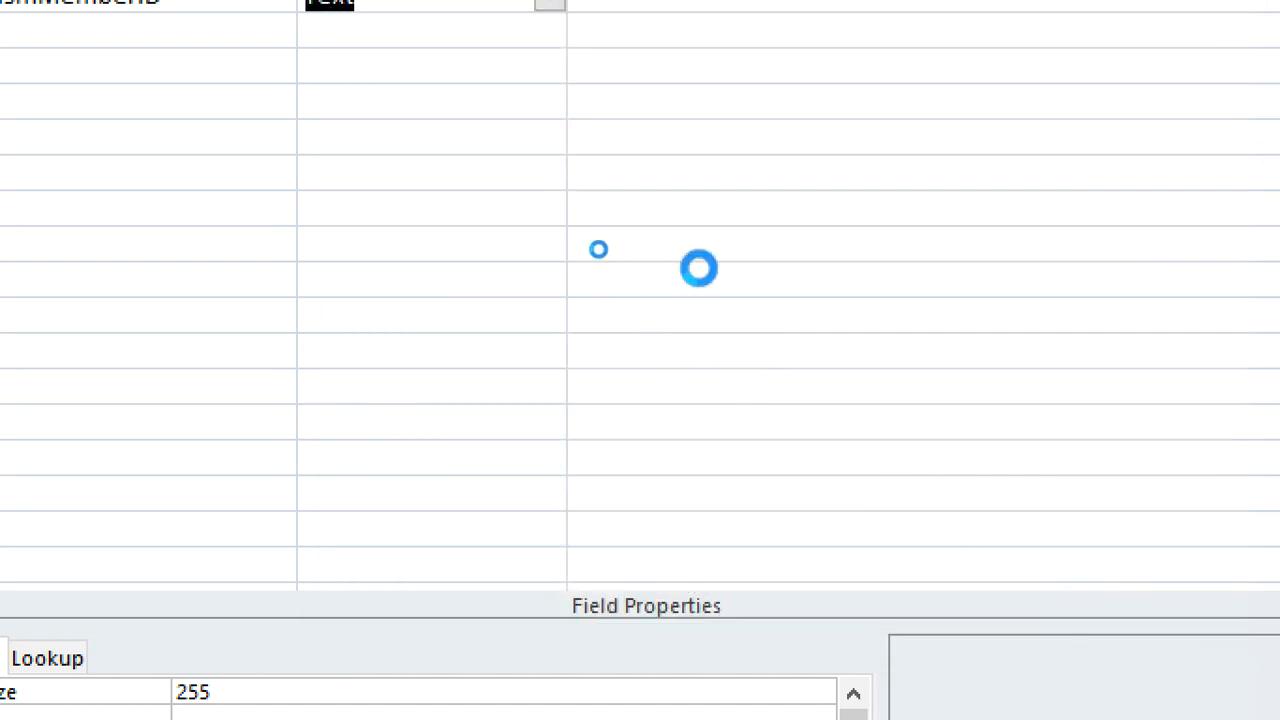
Agree to save the new table for the lookup relationship and name it Baptism
drag(680, 400, 509, 256)
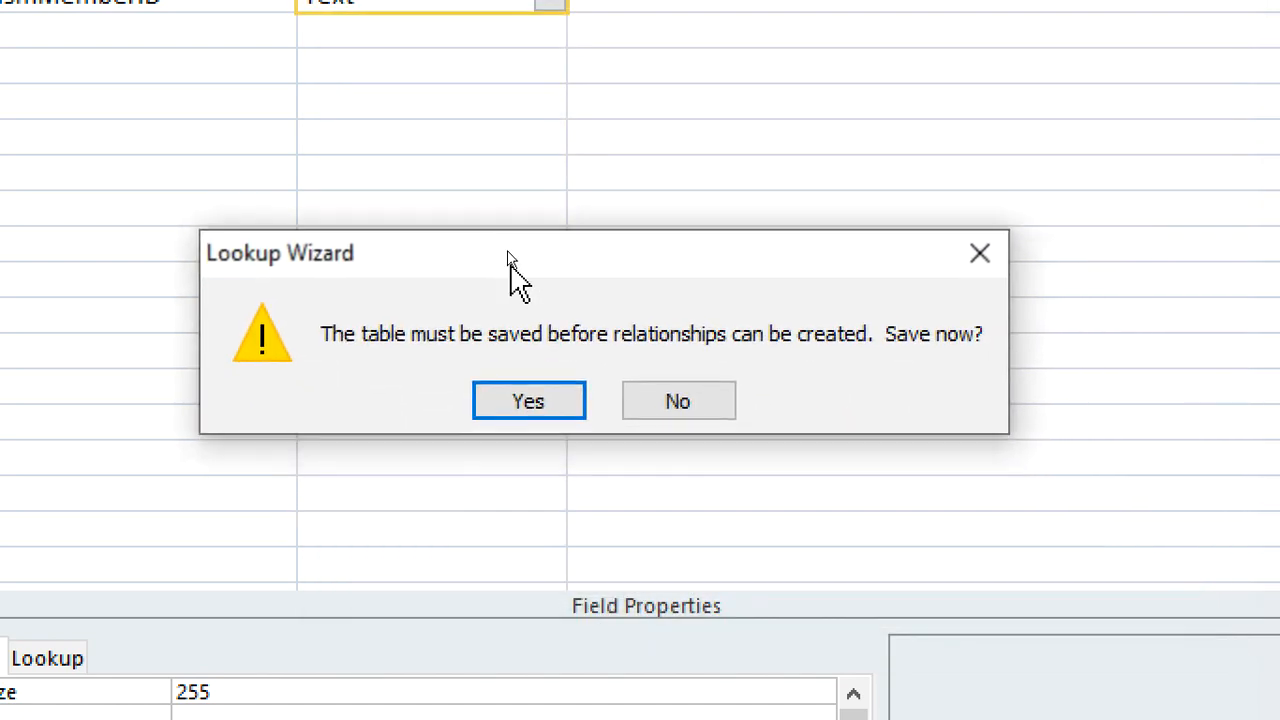
click(566, 400)
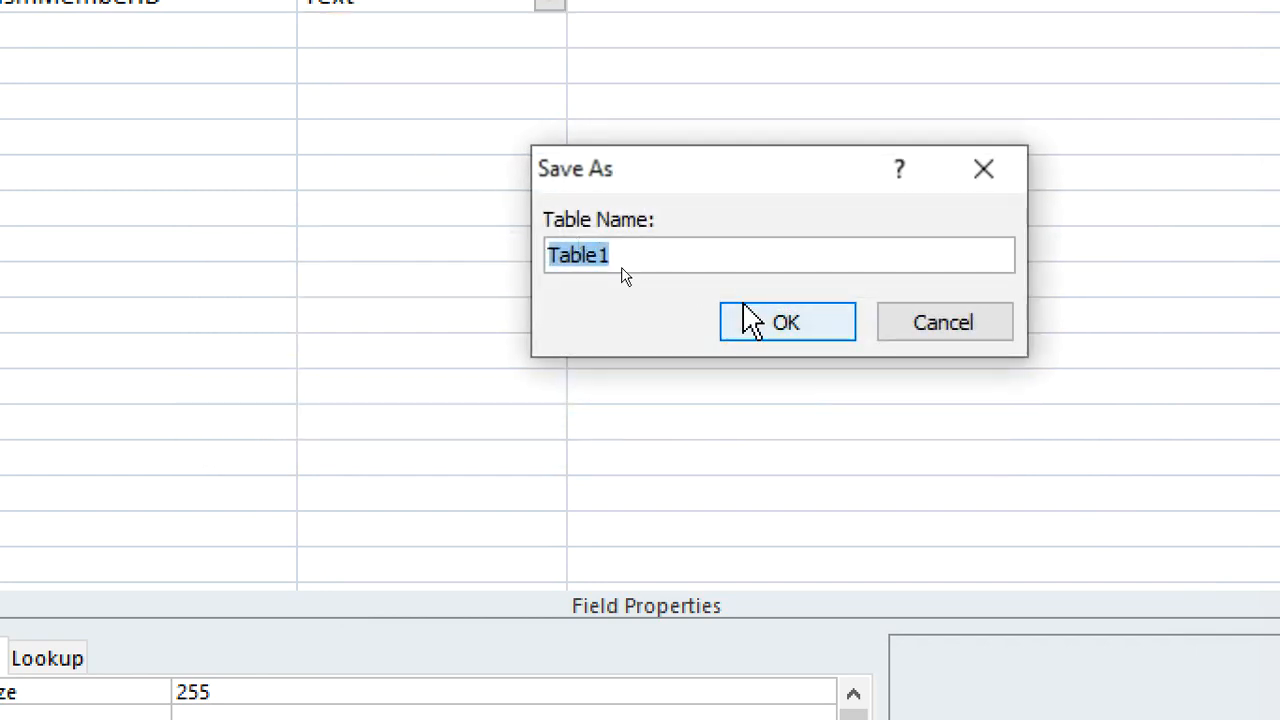
text(Baptism)
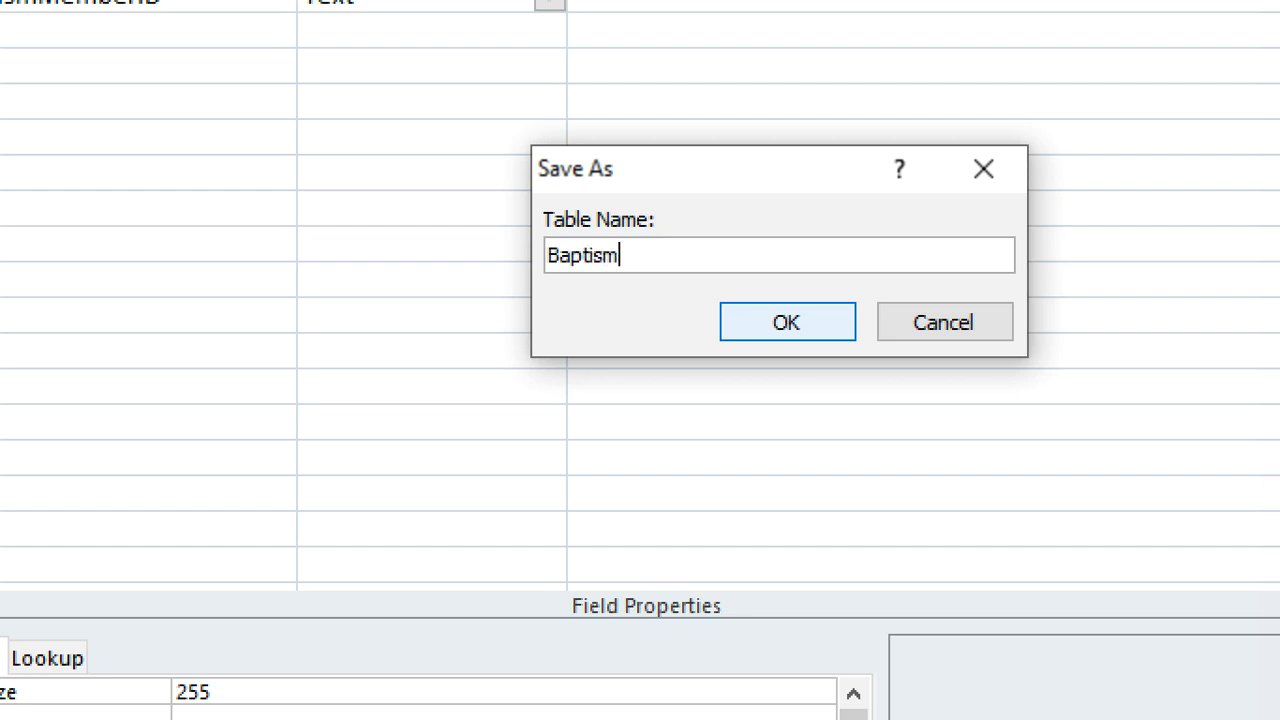
click(746, 305)
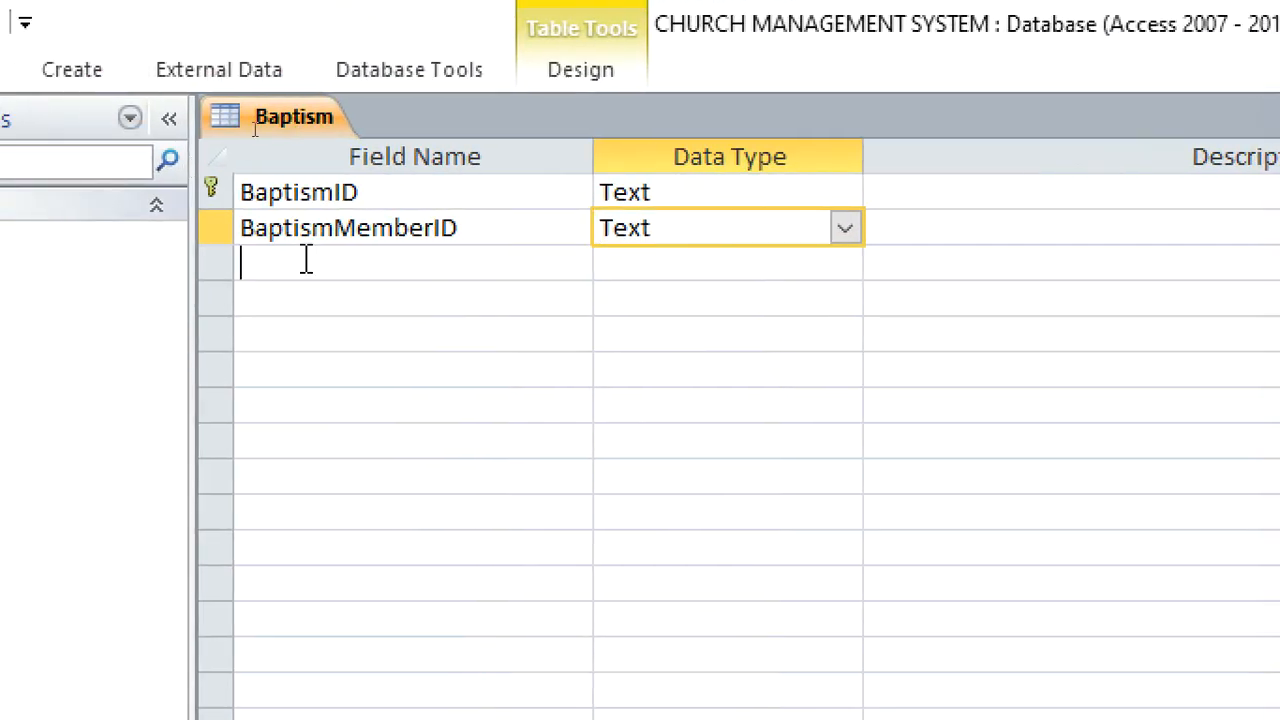
Add a BaptismDate field with the Date/Time data type and a Minister field with the Text data type
click(306, 260)
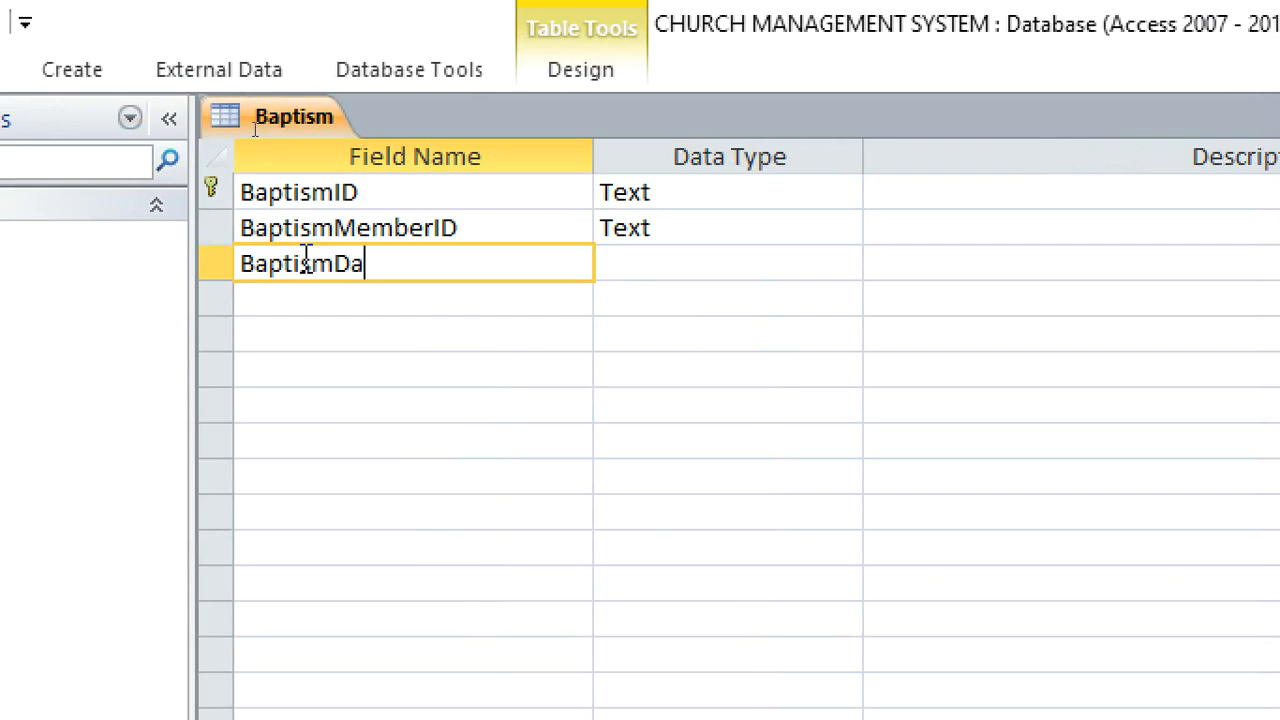
key(Tab)
text(d)
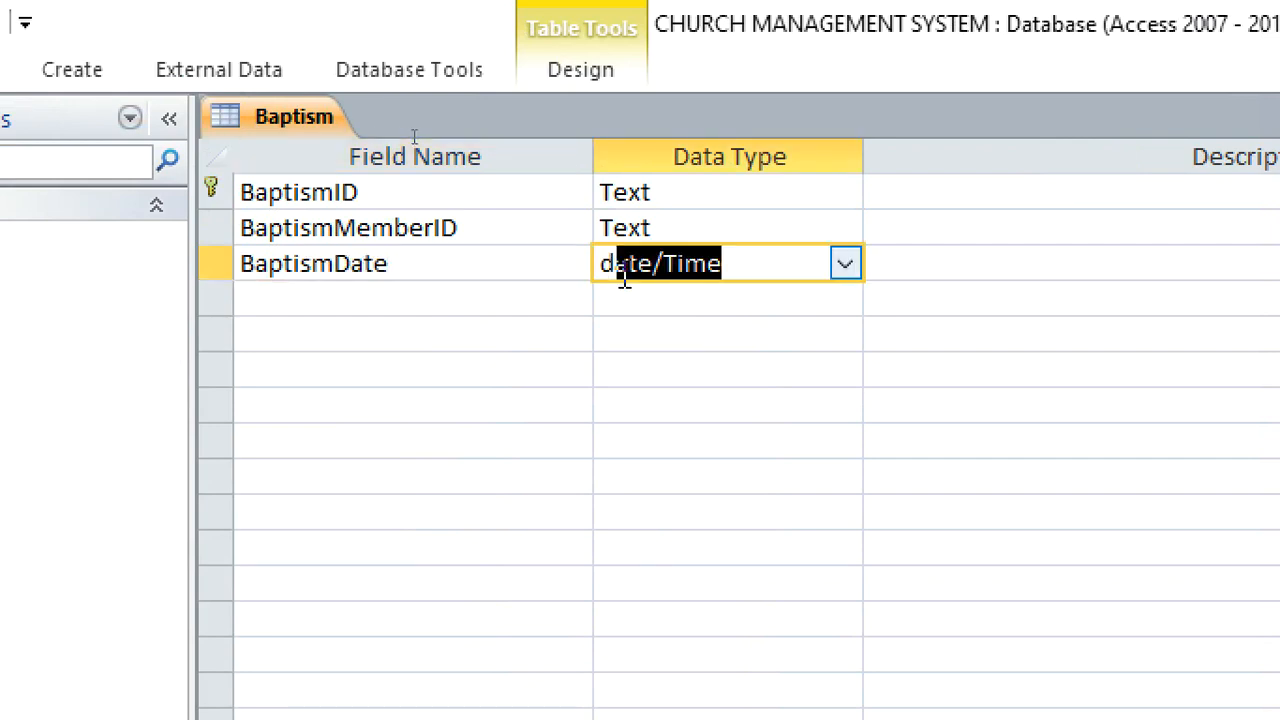
click(499, 308)
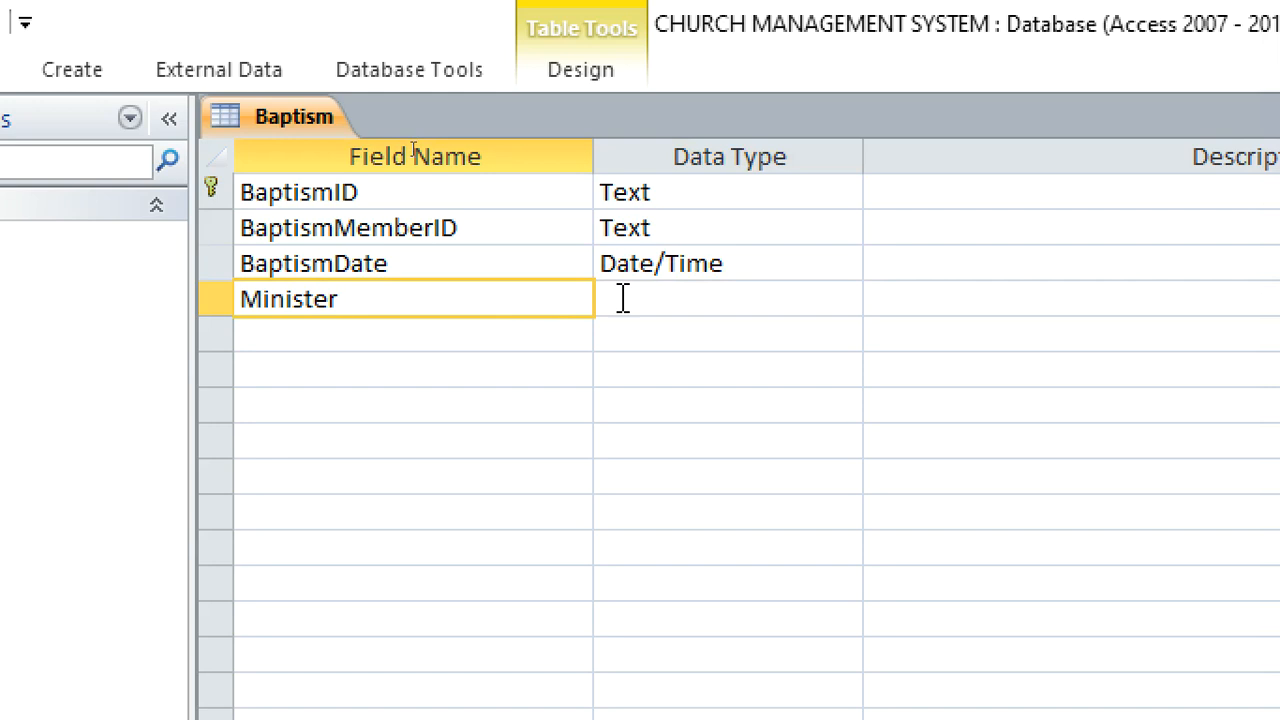
click(677, 298)
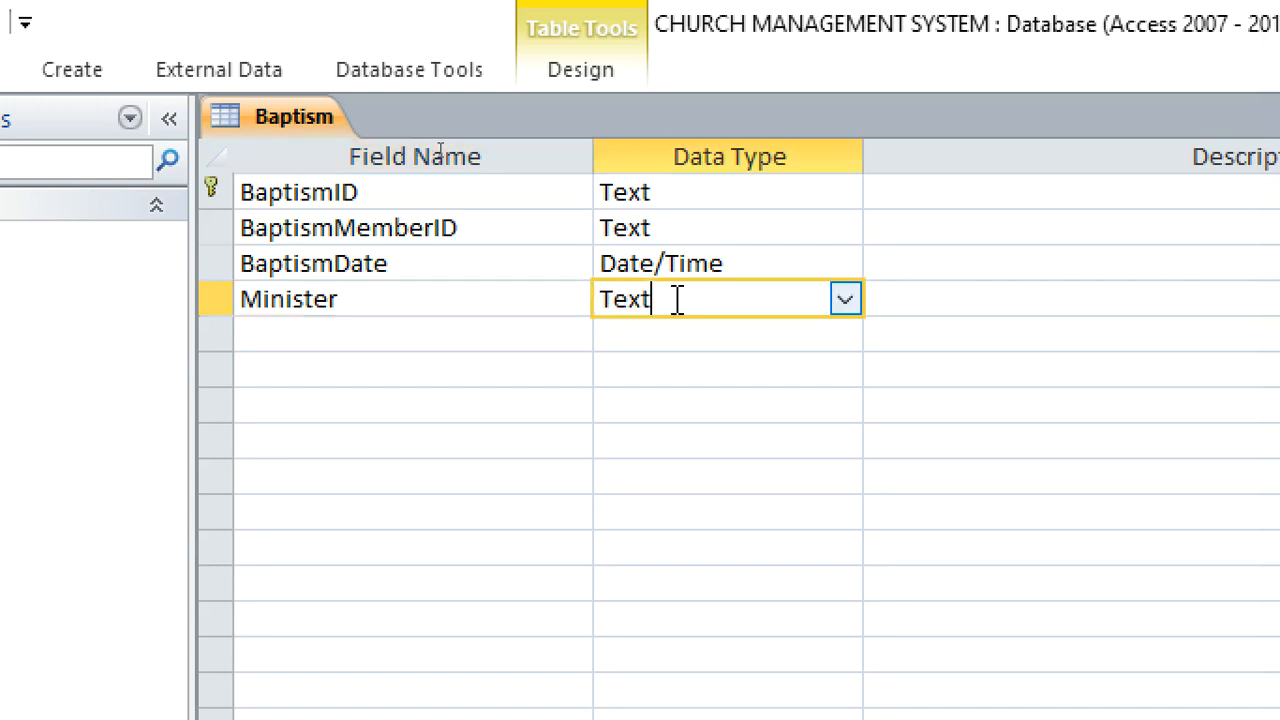
Start the Lookup Wizard for the Minister field and have it get its values from the Members table
click(850, 303)
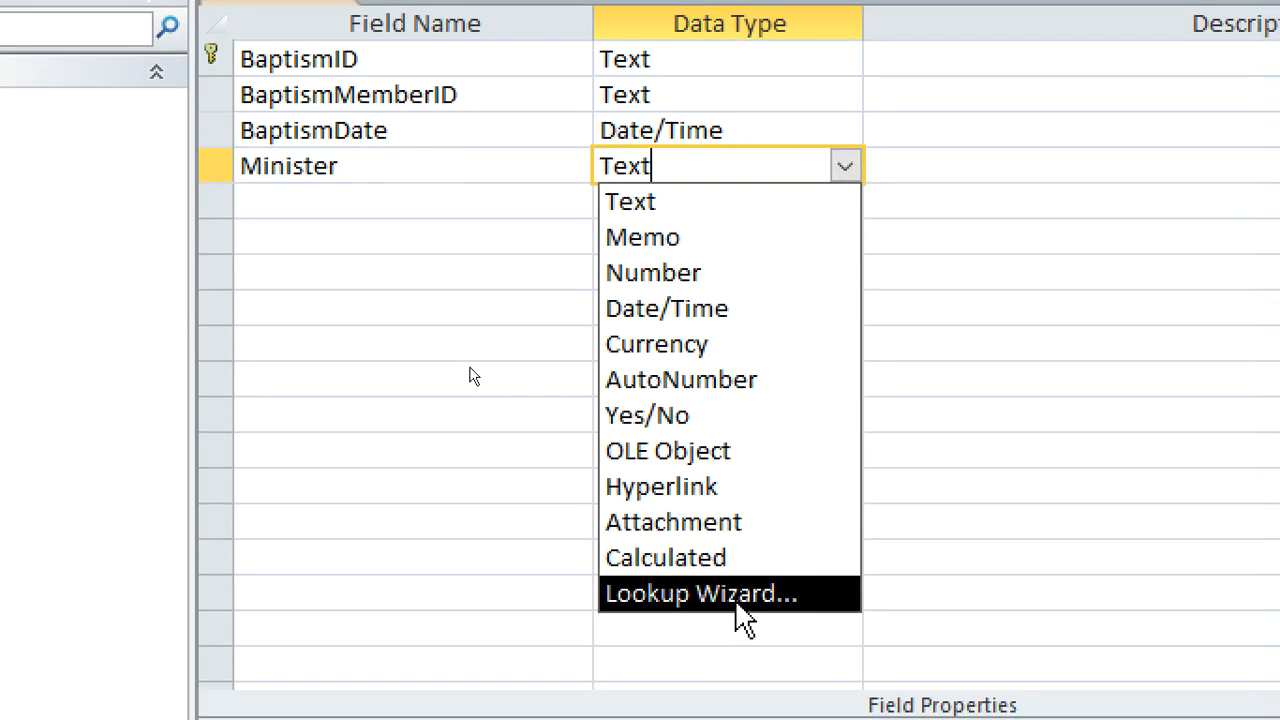
click(740, 605)
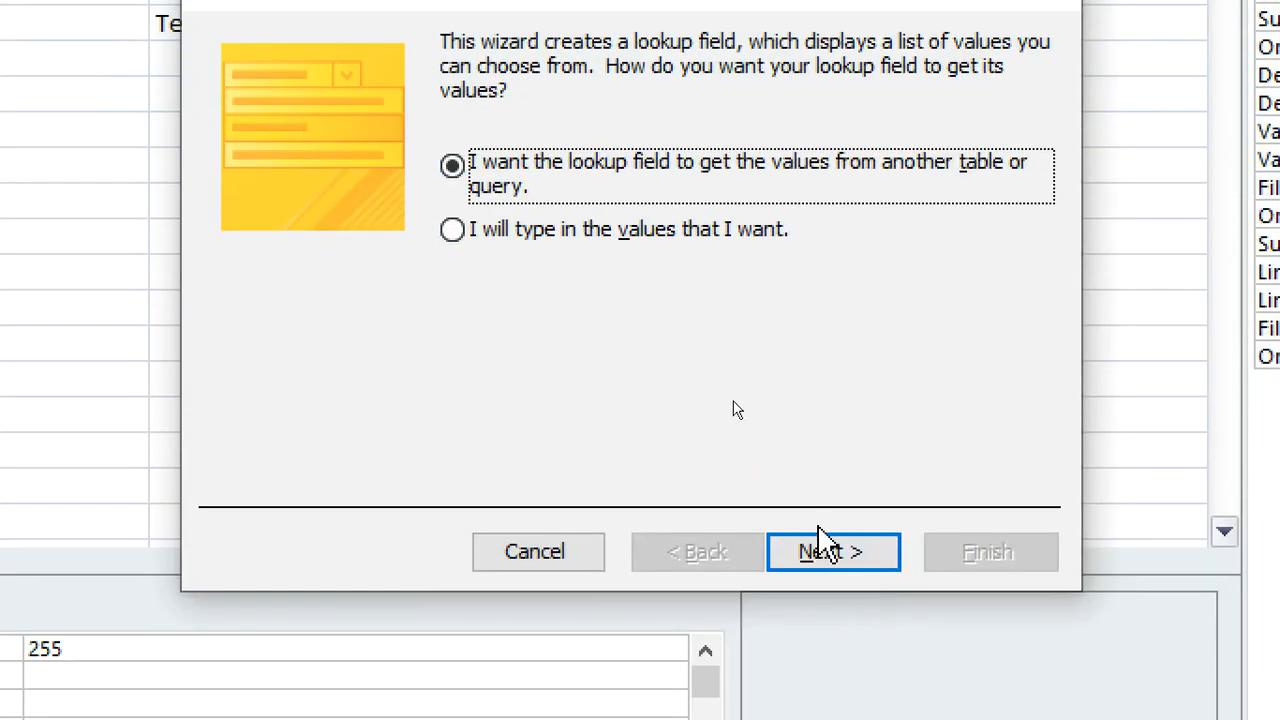
click(898, 710)
click(843, 558)
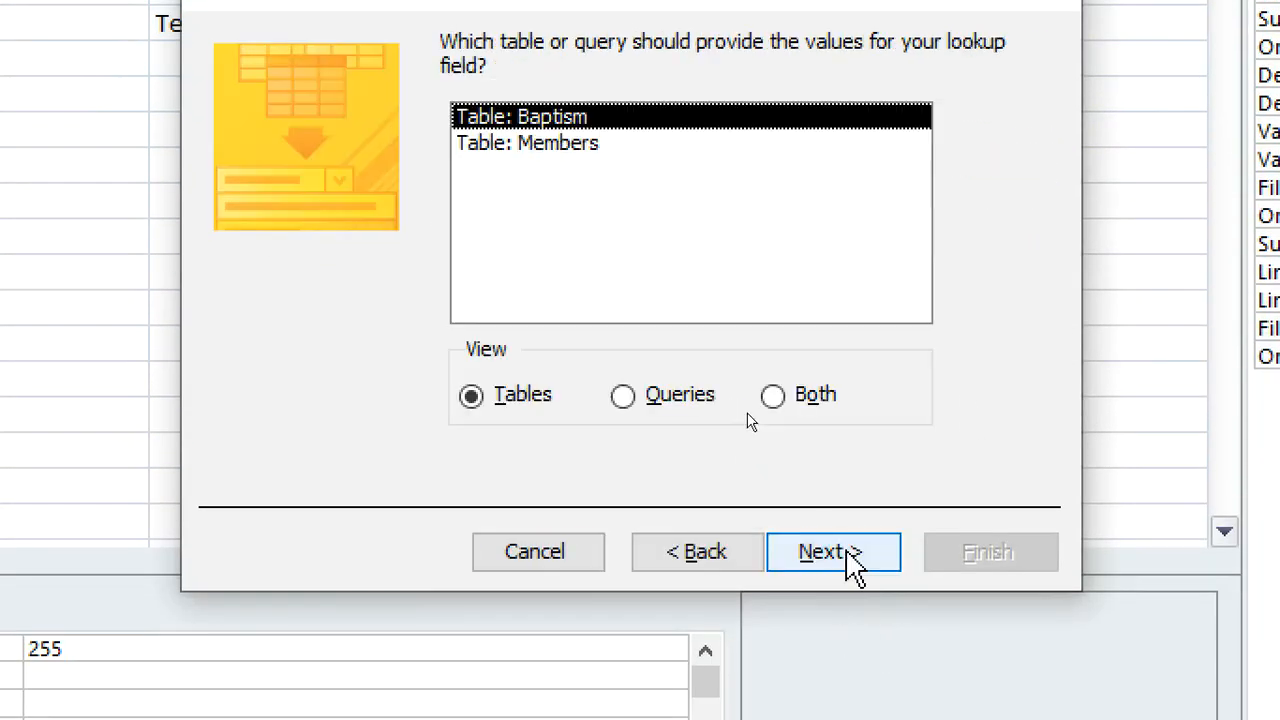
click(586, 148)
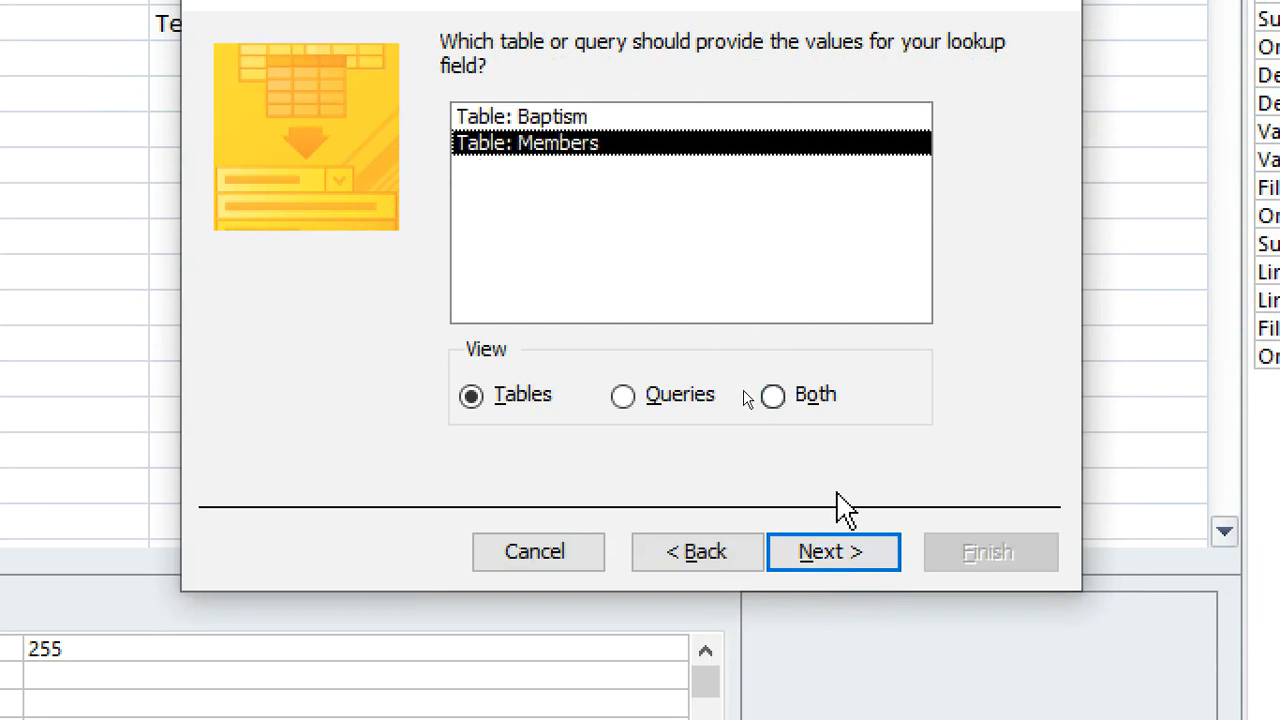
click(833, 548)
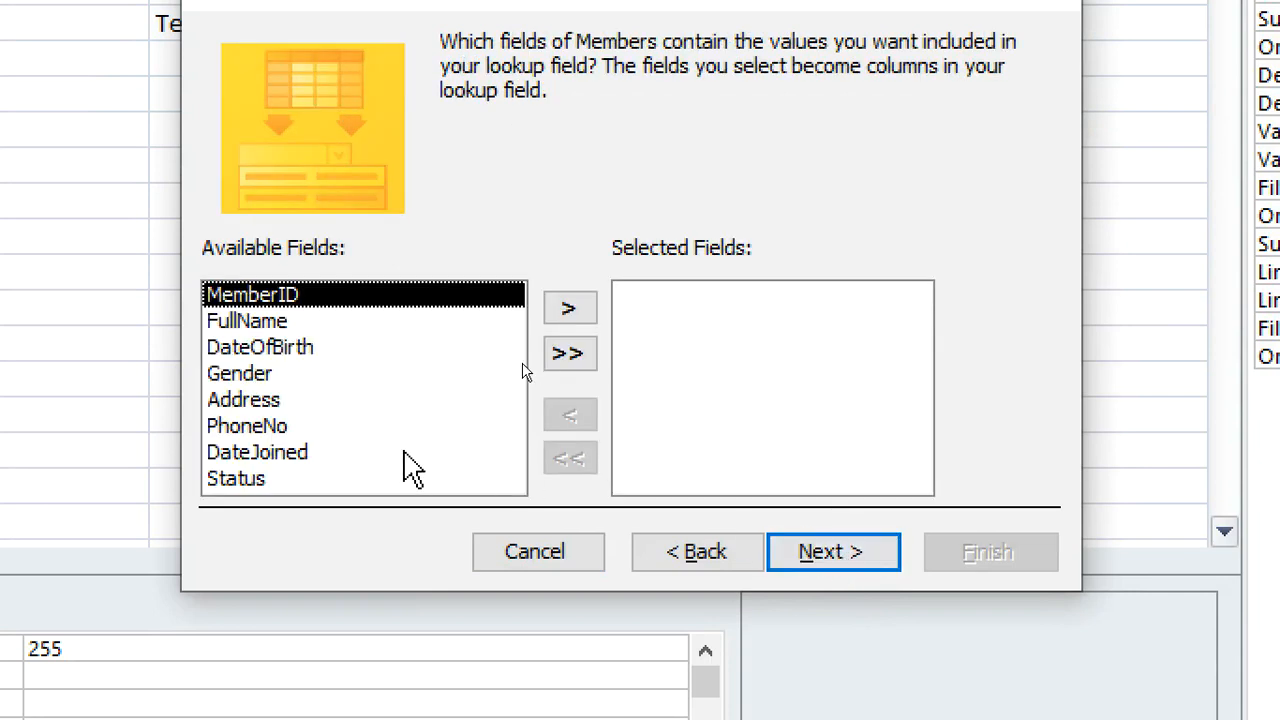
Include only FullName in the Minister lookup without sorting, finish with the default label, and agree to save the table
click(252, 323)
click(570, 308)
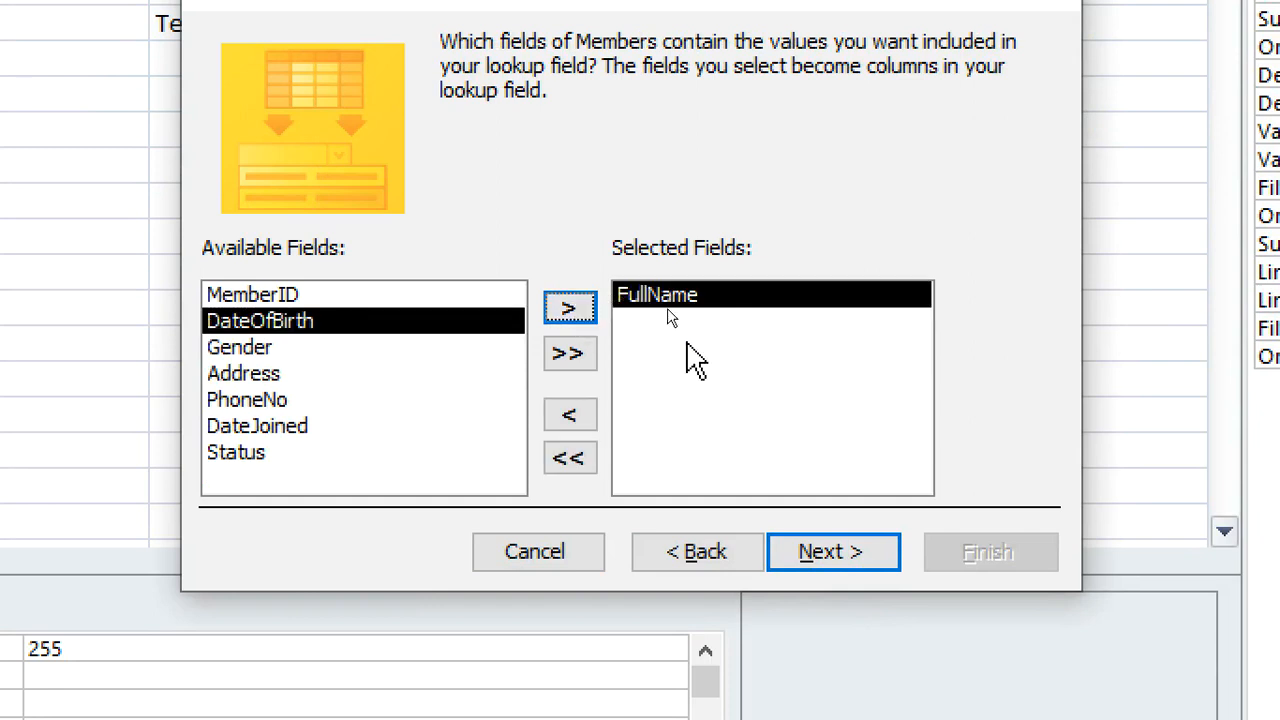
click(822, 556)
click(858, 555)
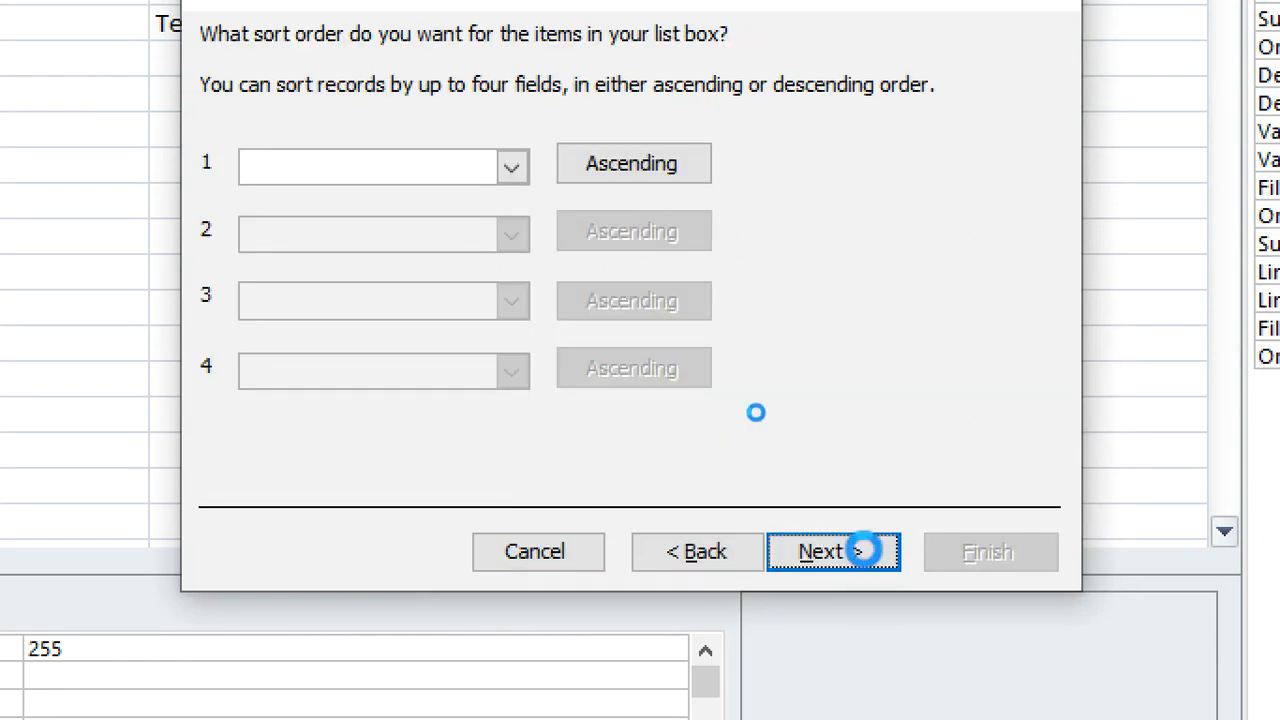
click(858, 556)
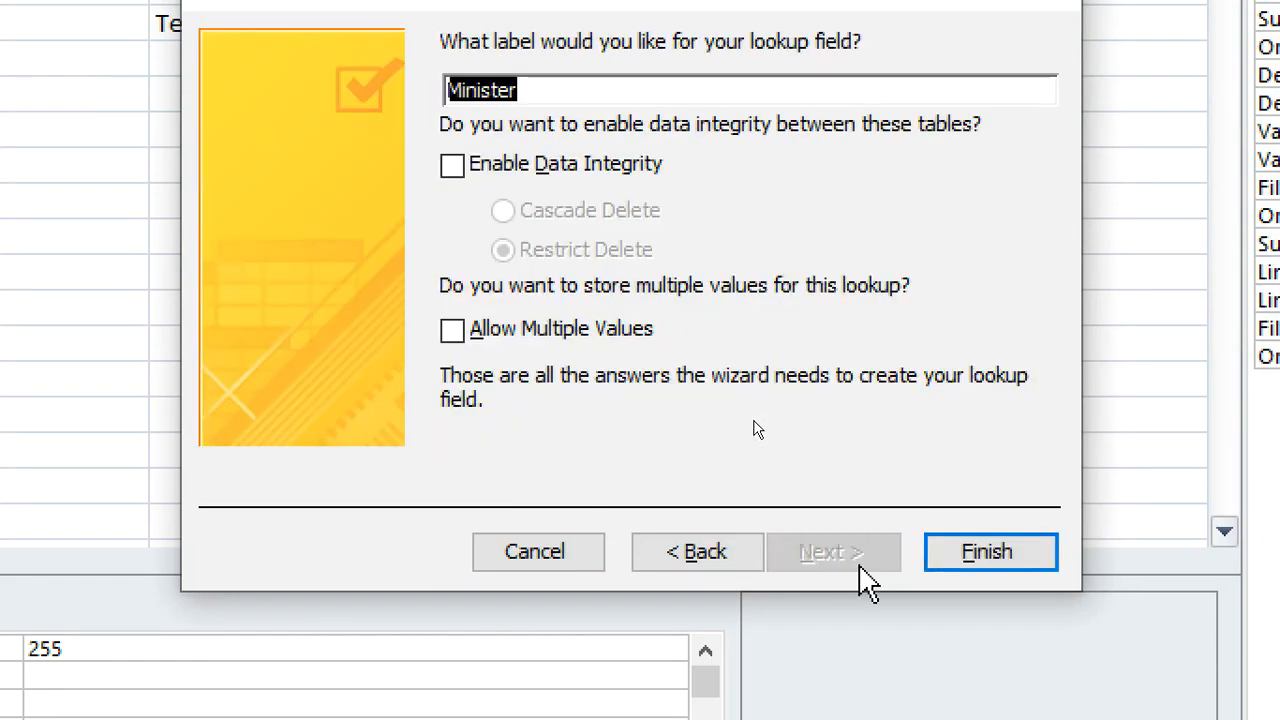
click(963, 558)
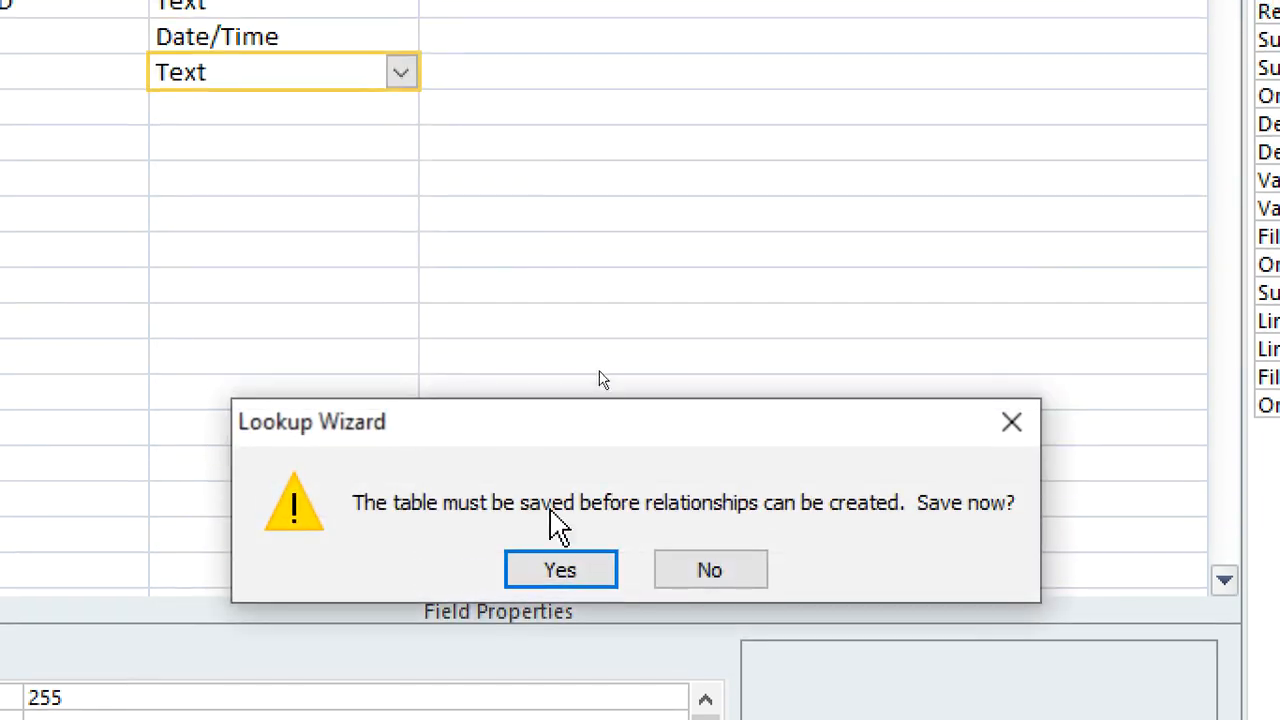
click(571, 521)
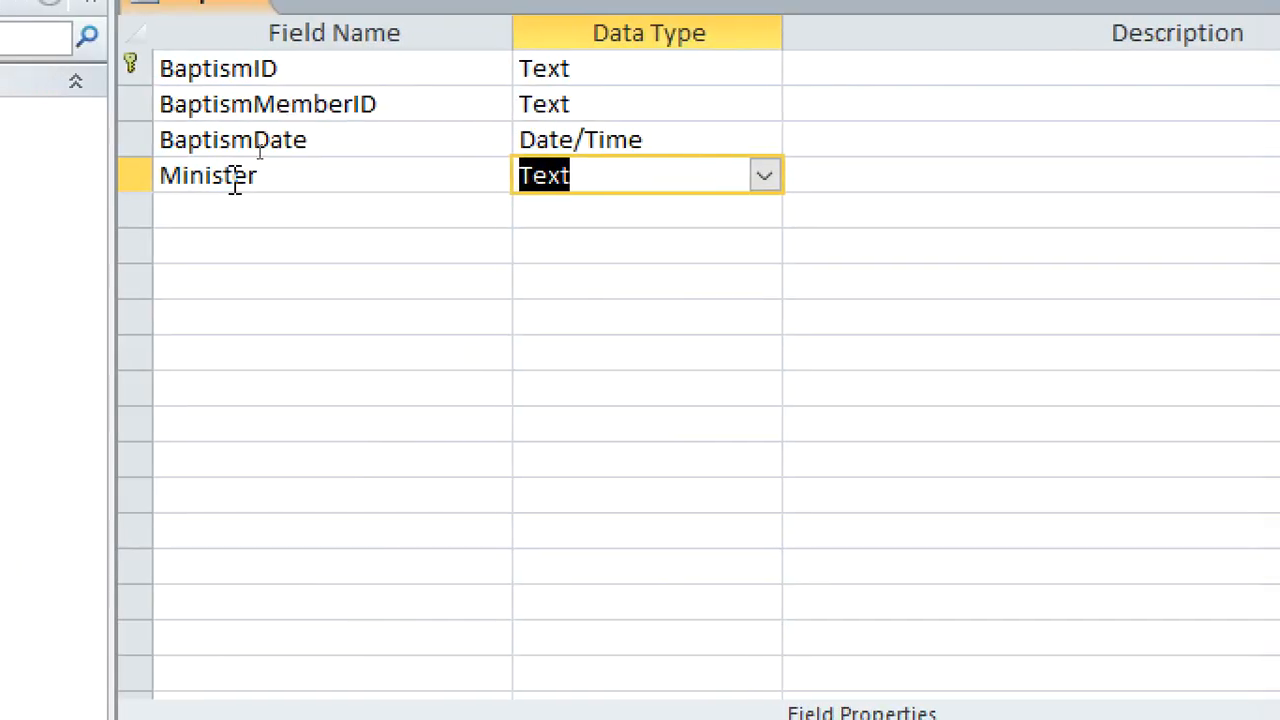
Close the Baptism table
click(265, 205)
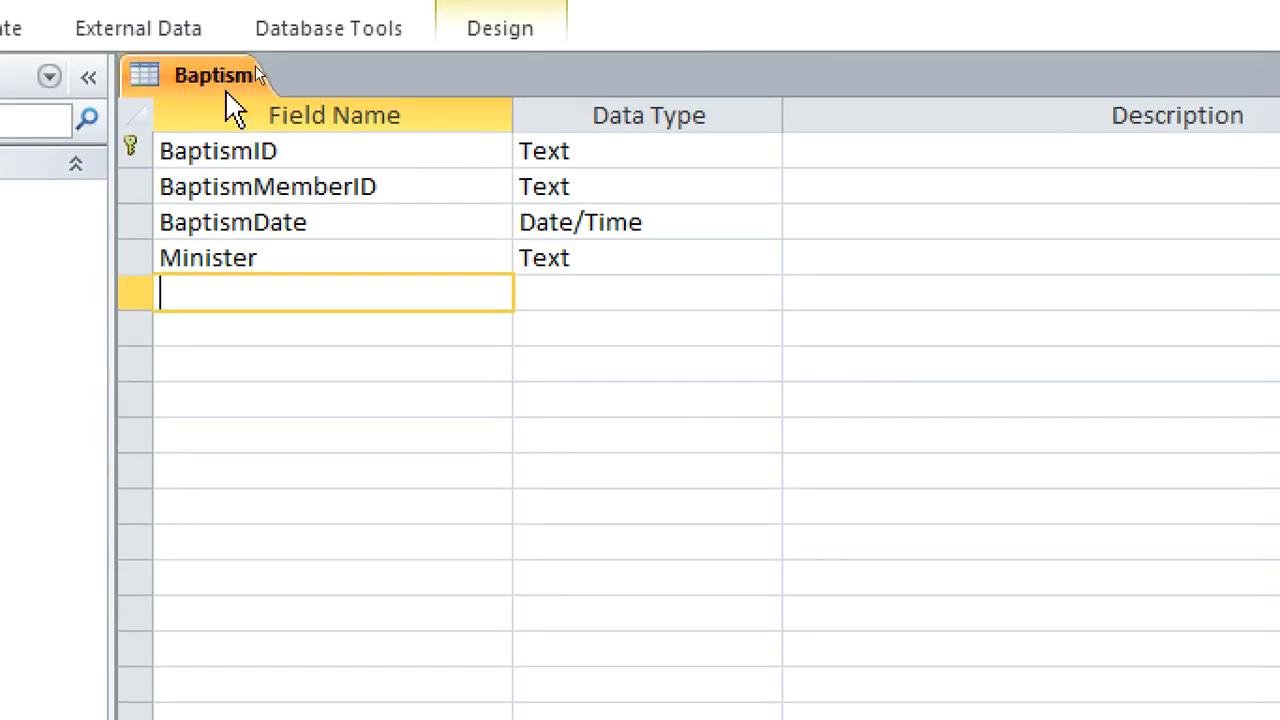
right_click(225, 89)
click(305, 160)
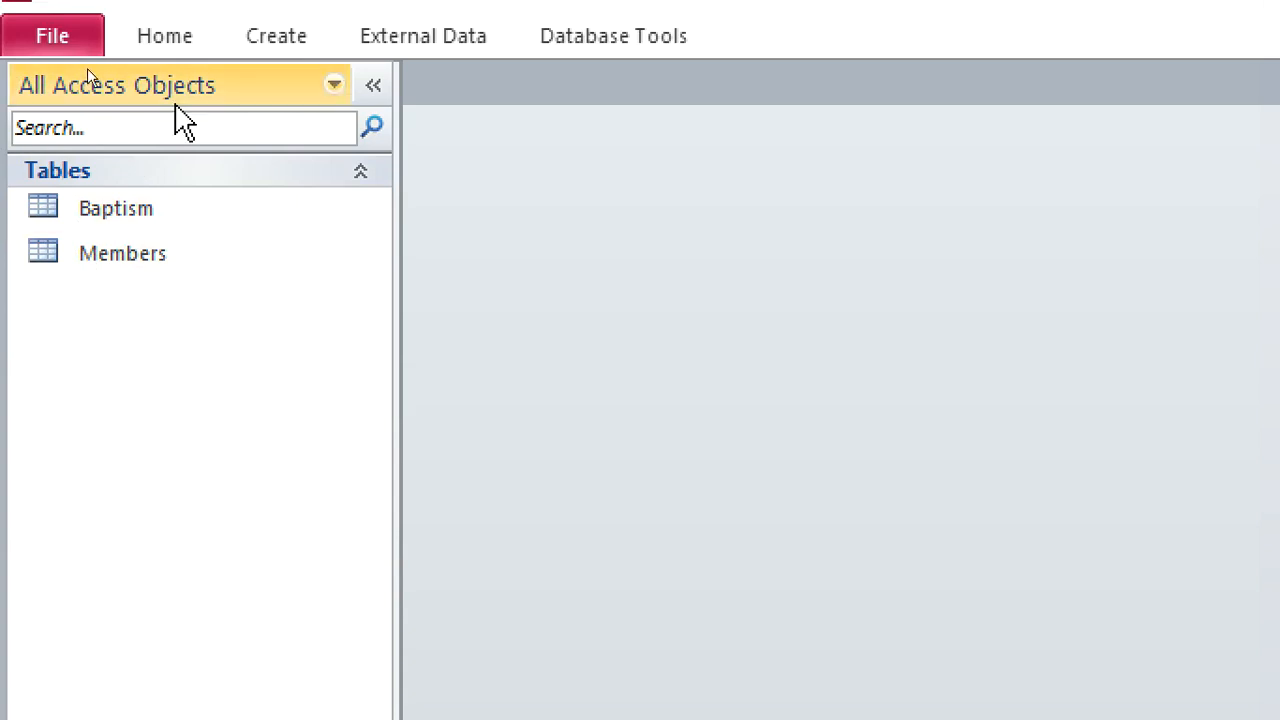
Create a new table in Design view with a WeddingID Text field as its primary key
click(262, 40)
click(259, 125)
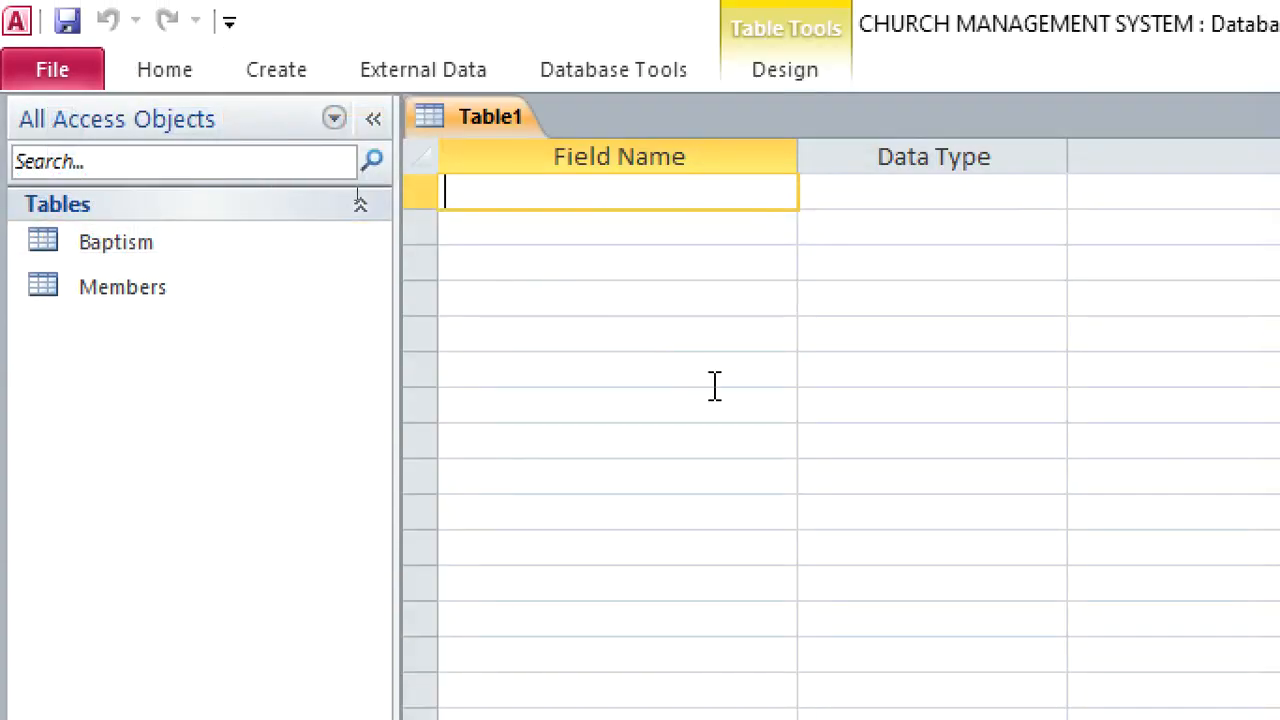
text(WeddingID)
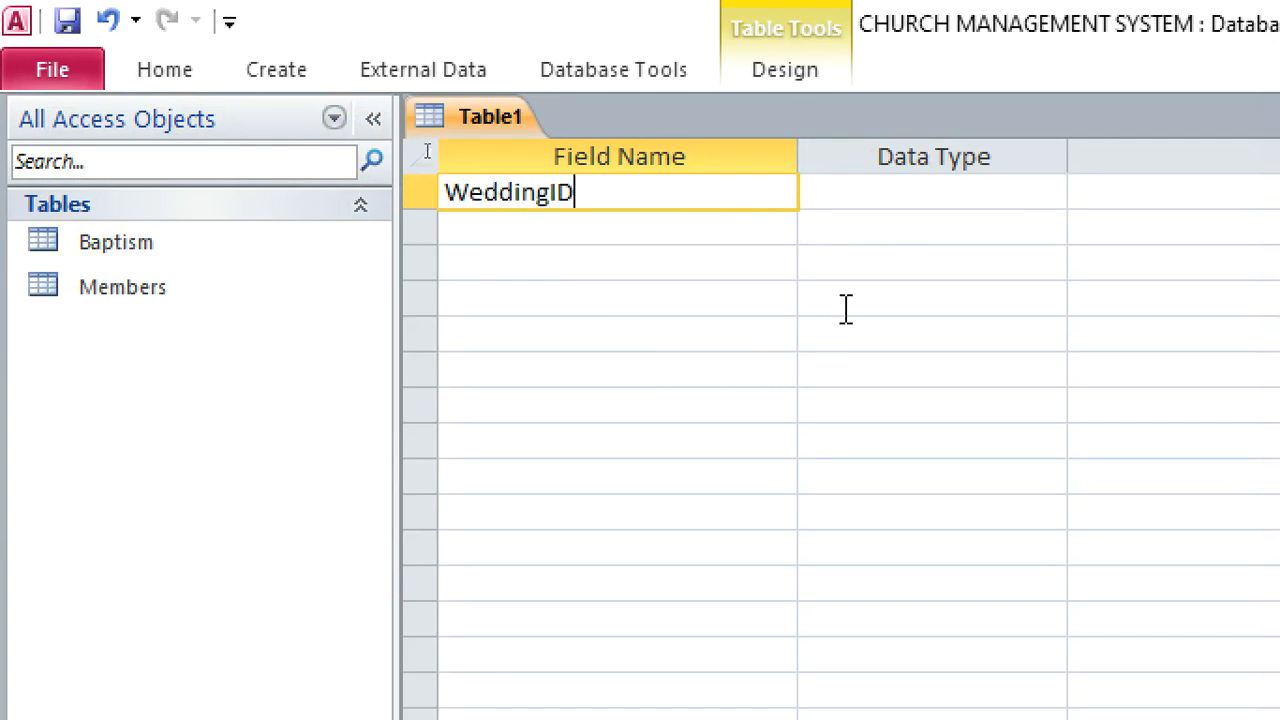
click(900, 208)
right_click(900, 208)
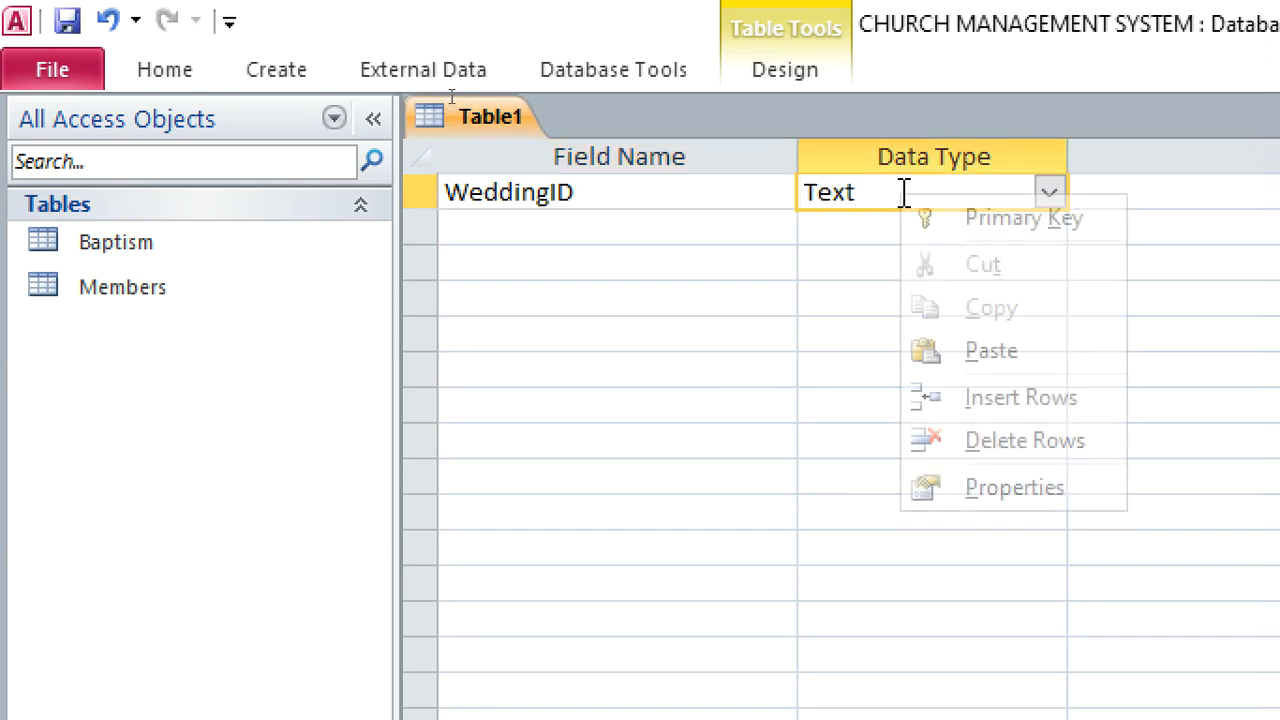
click(966, 218)
Add Bride and Groom fields below WeddingID, both with the default Text data type
click(728, 229)
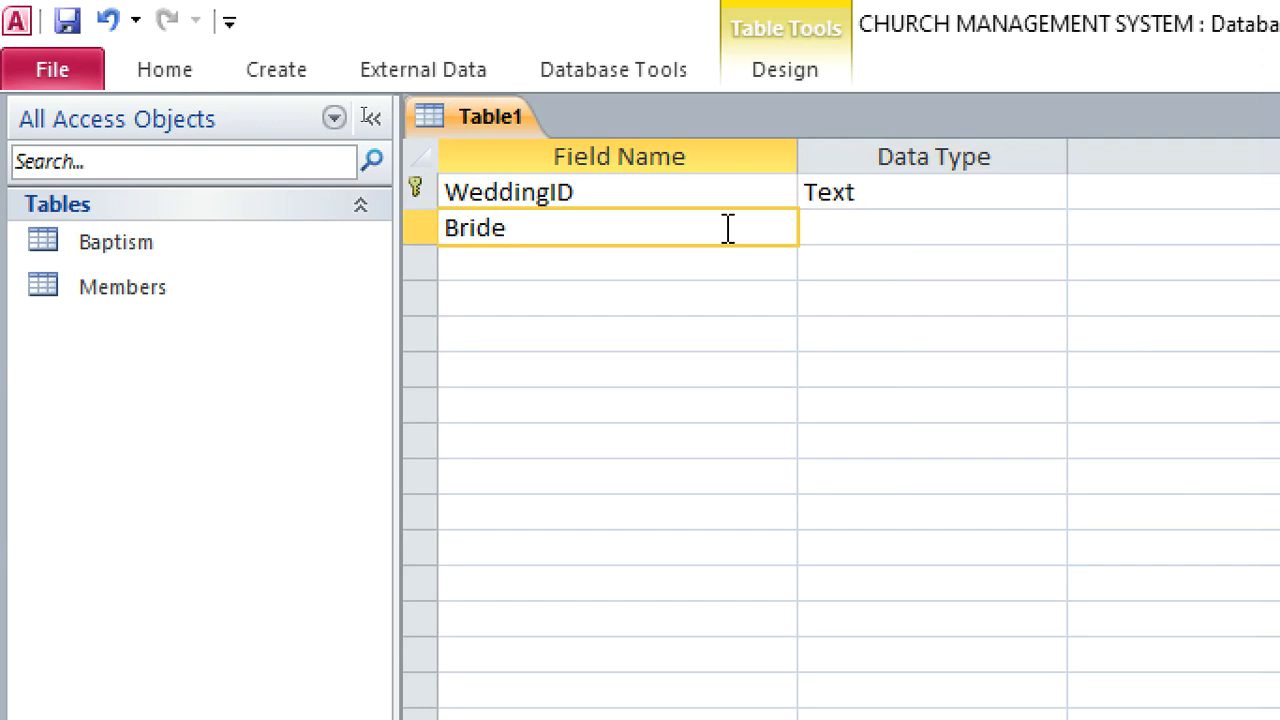
click(607, 262)
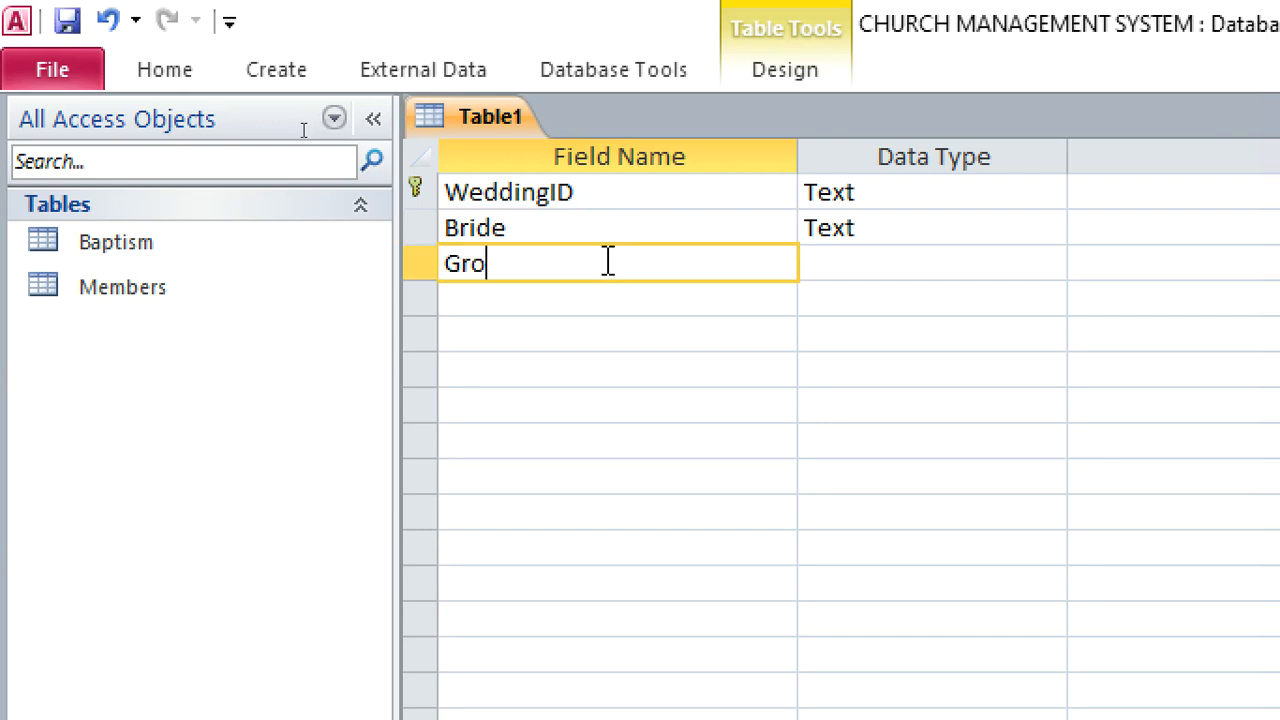
click(823, 265)
Start the Lookup Wizard for the Bride field and have it get its values from the Members table
click(931, 227)
click(1043, 234)
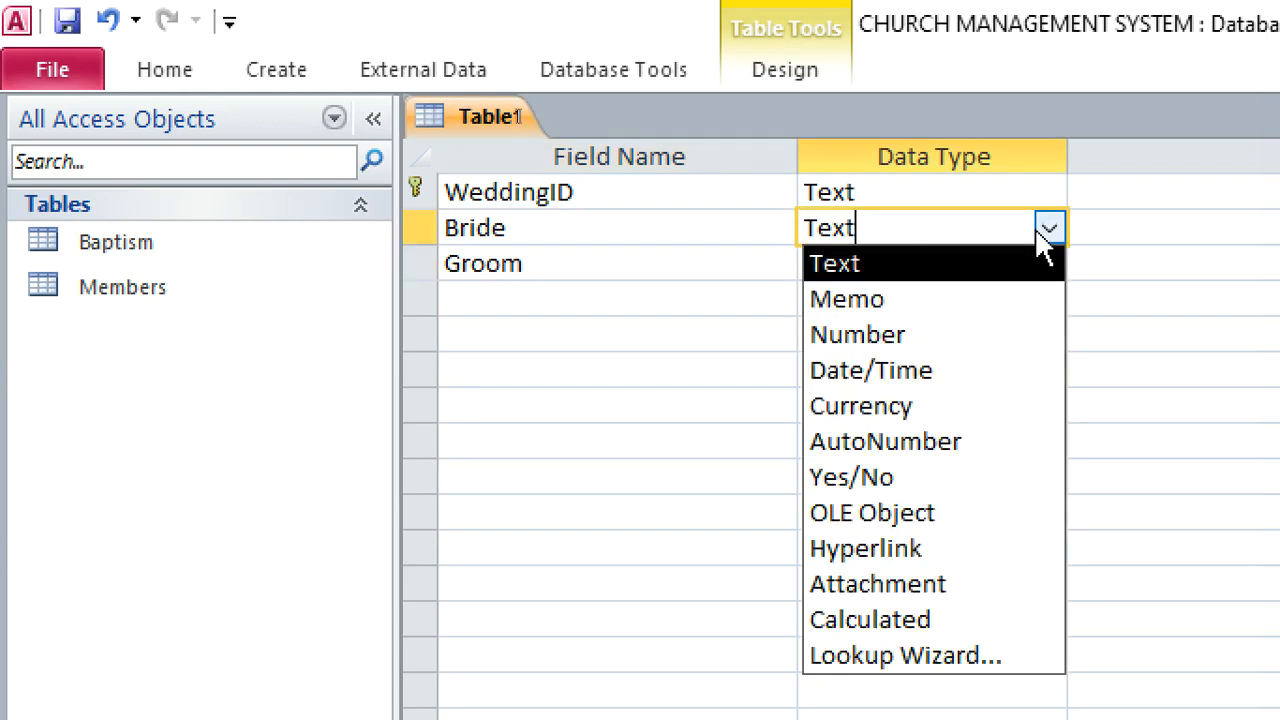
click(968, 653)
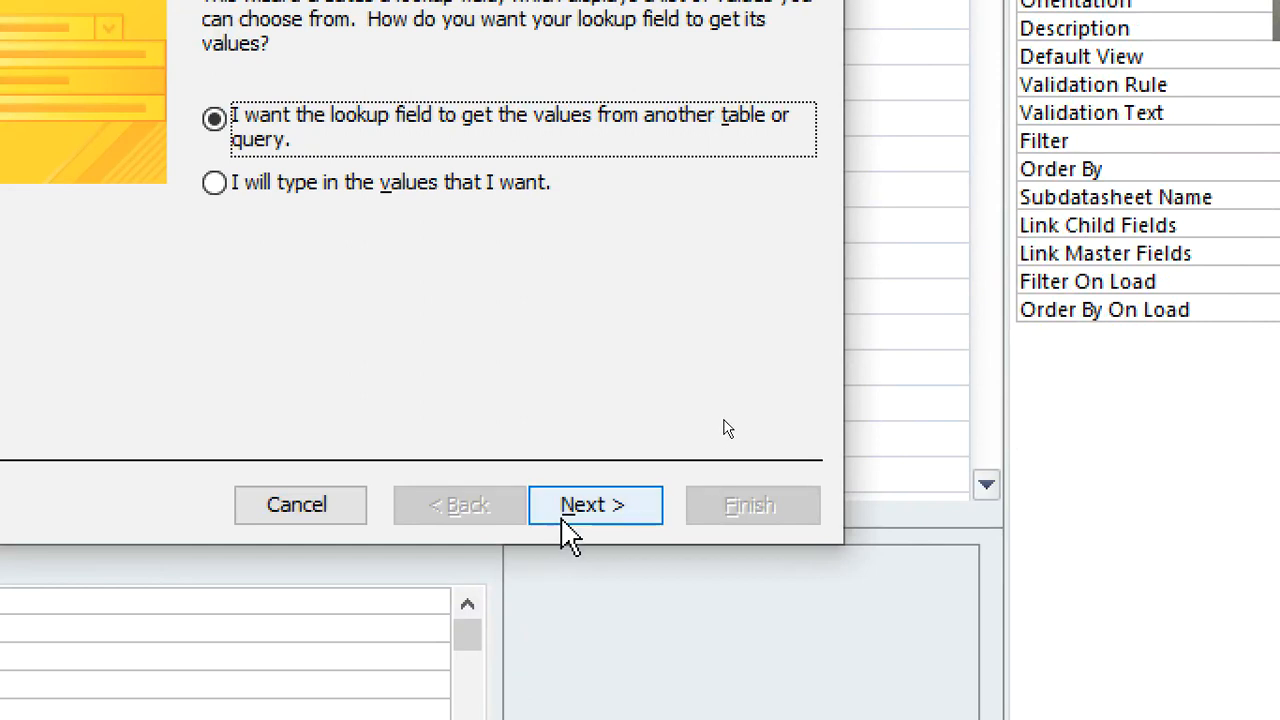
click(563, 522)
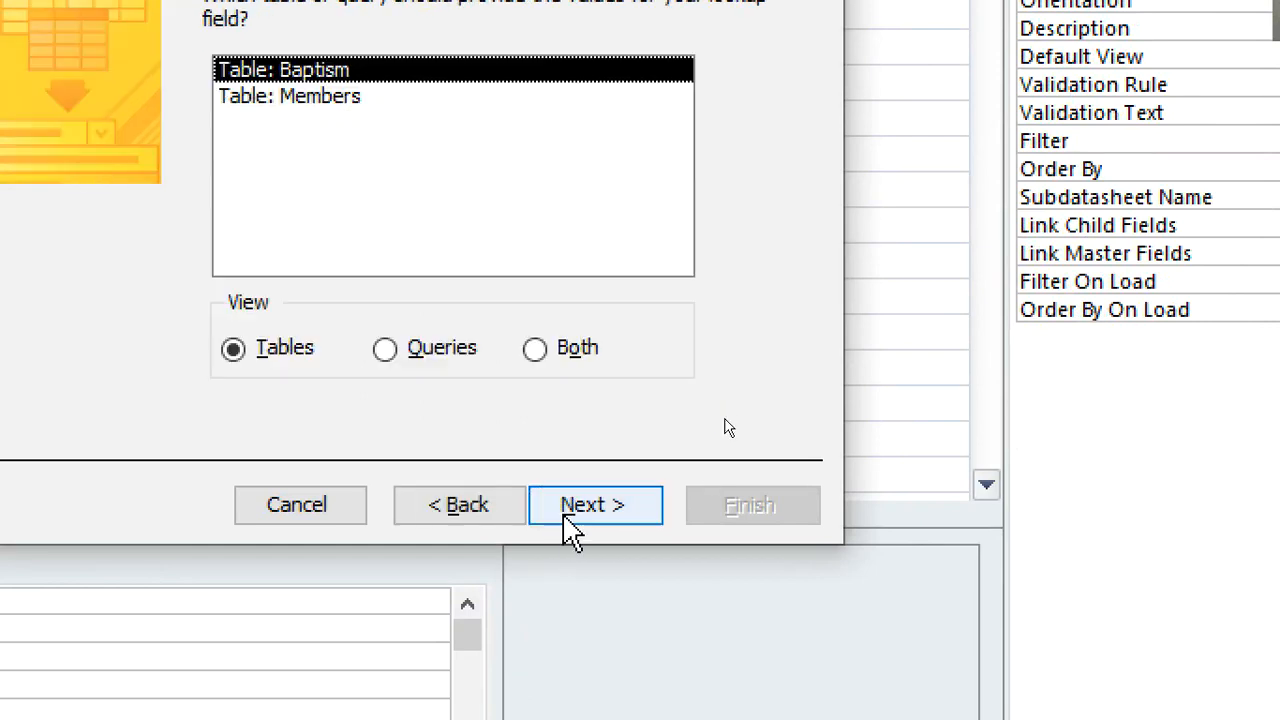
click(331, 101)
click(593, 508)
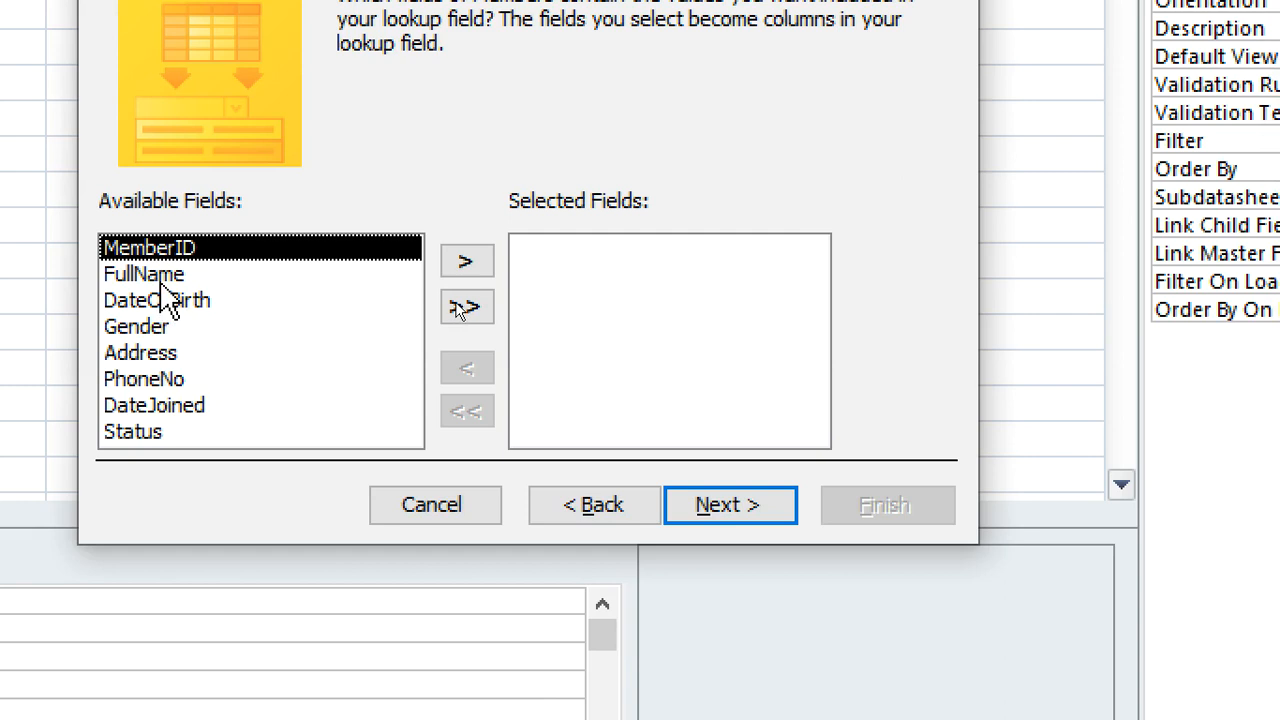
Include MemberID and FullName, in that order, in the Bride lookup and leave the sort order empty
click(30, 275)
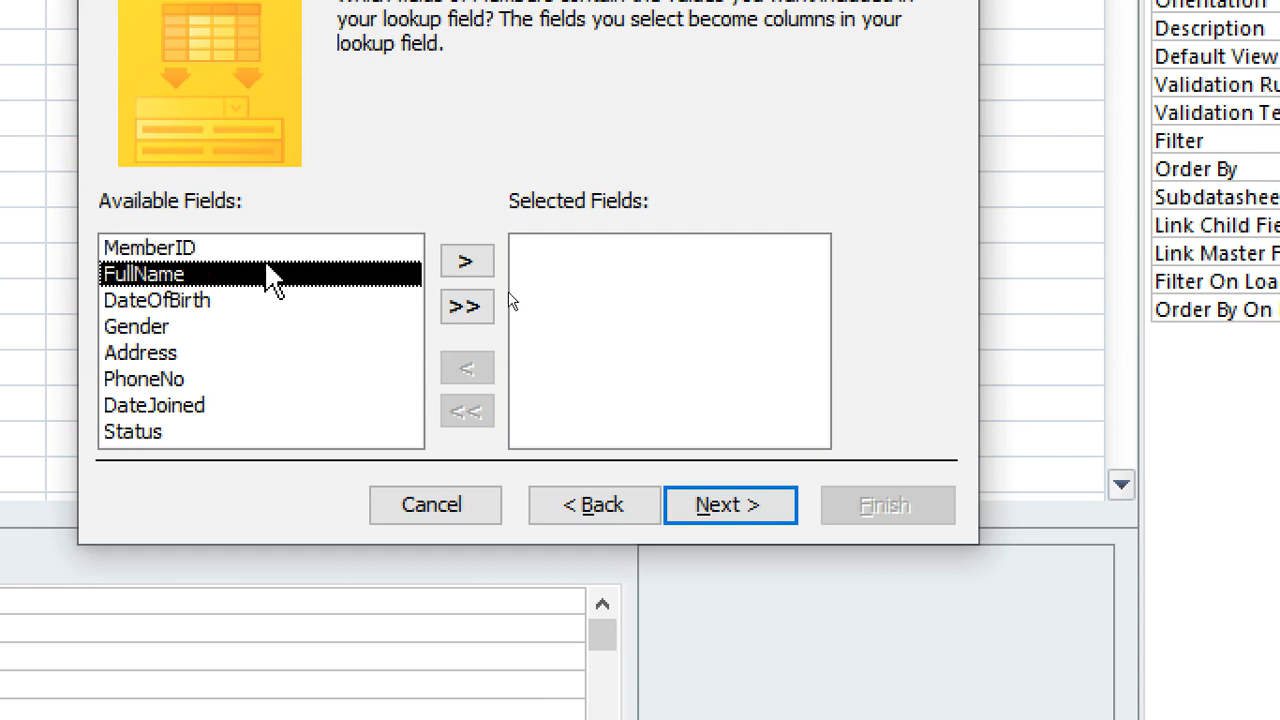
key(Up)
click(467, 262)
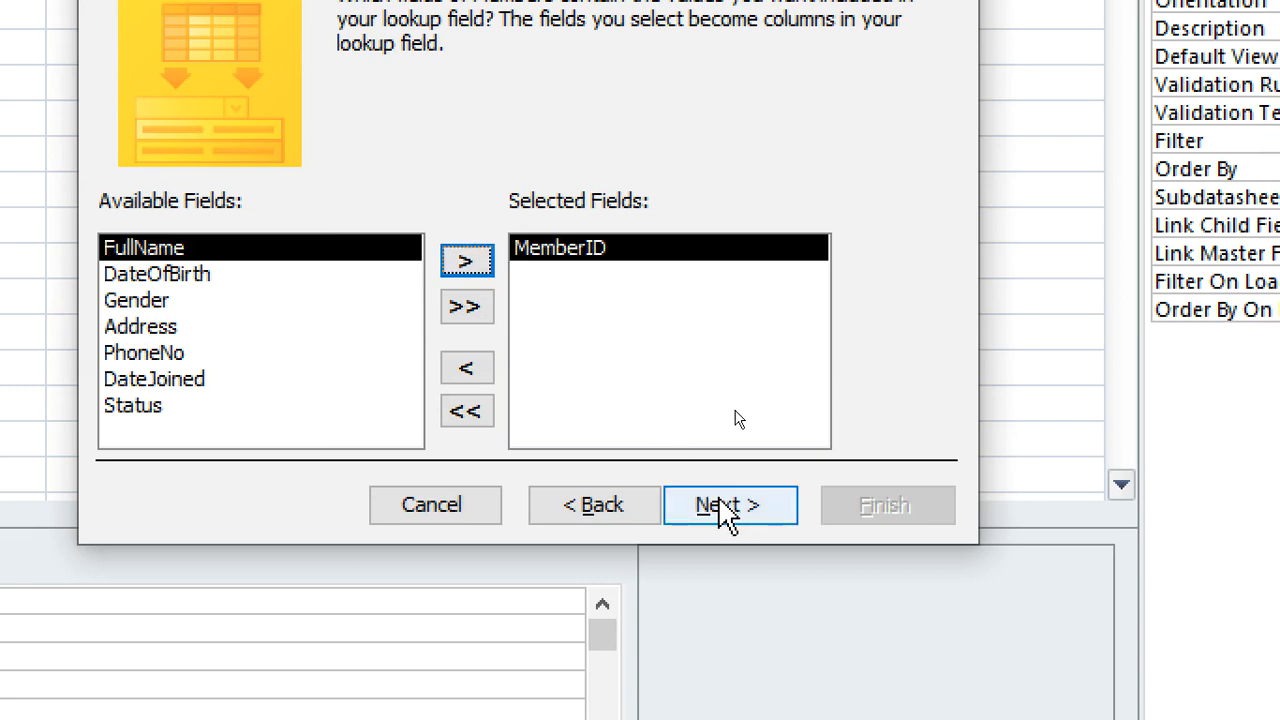
click(467, 262)
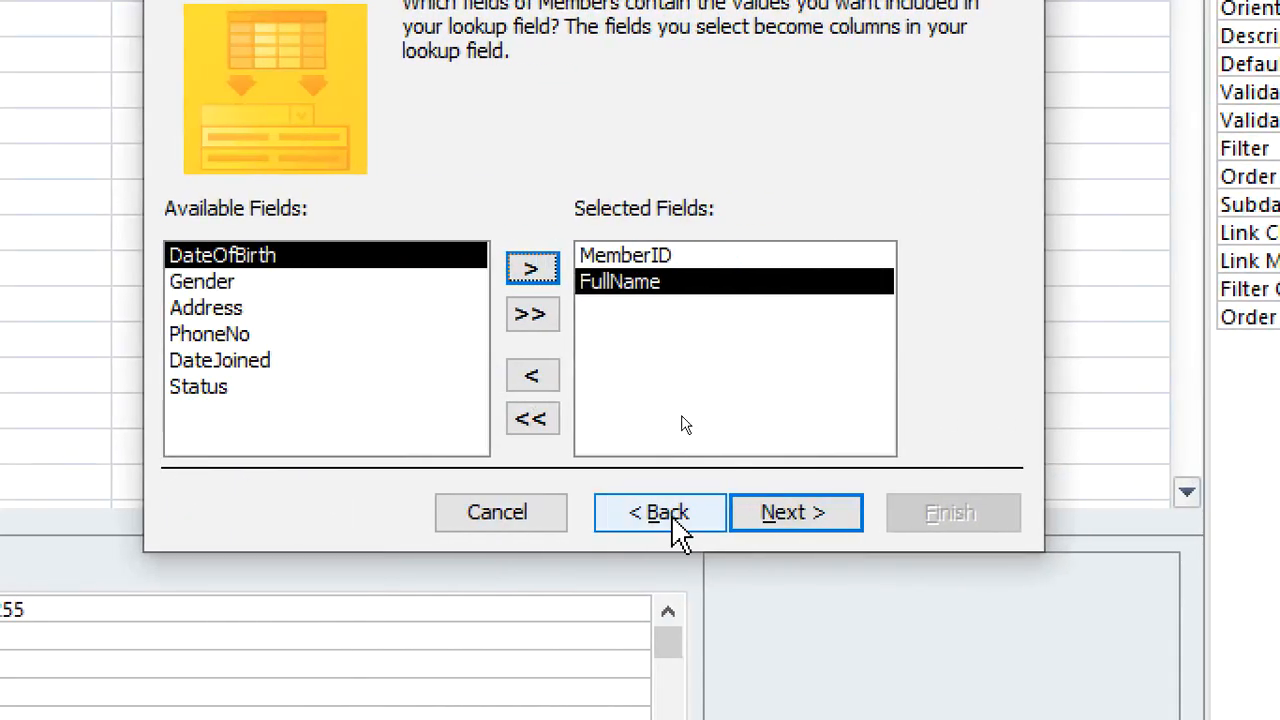
click(793, 522)
click(805, 515)
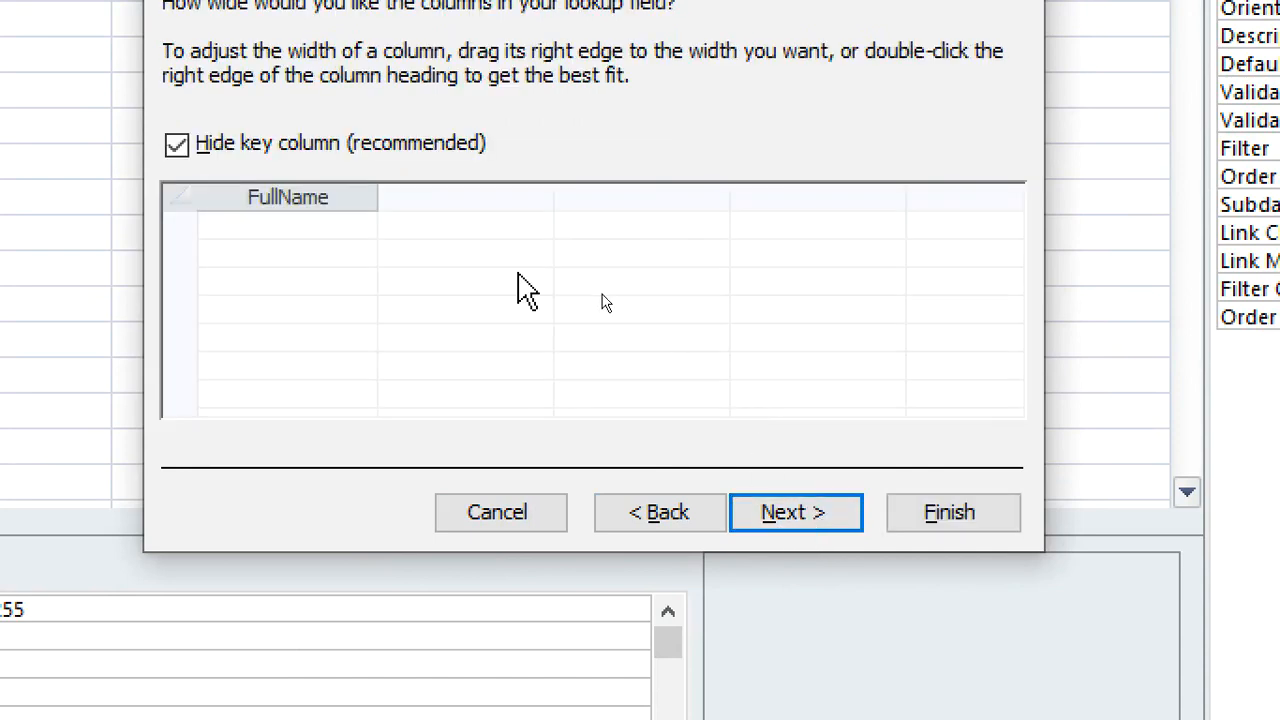
Show the key column in the Bride lookup, store the MemberID value, and finish the wizard with the default label
click(282, 150)
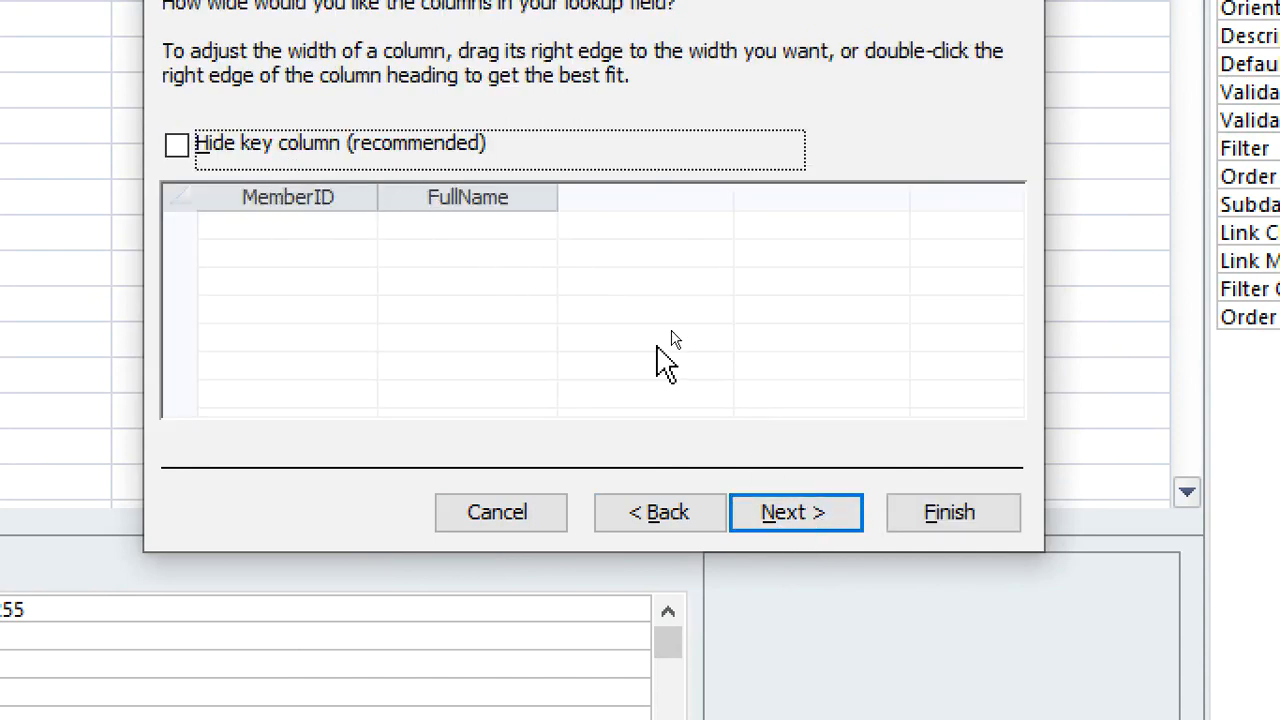
click(808, 512)
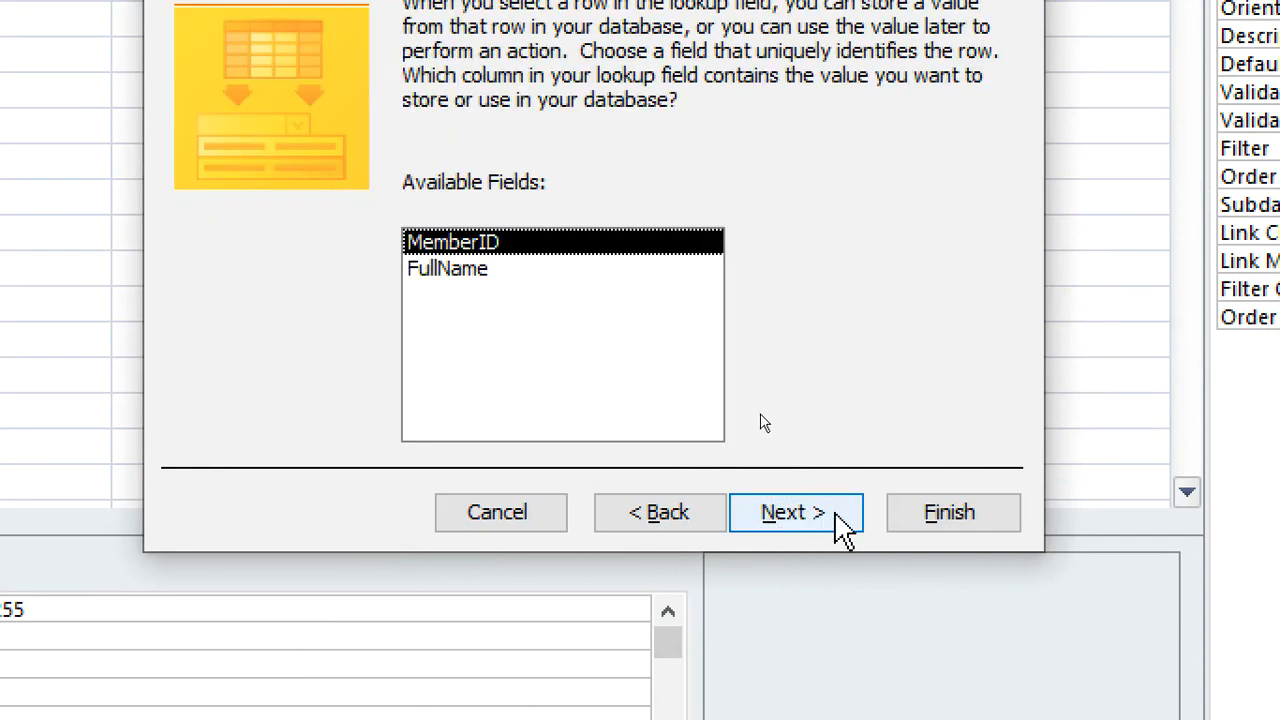
click(838, 520)
click(940, 518)
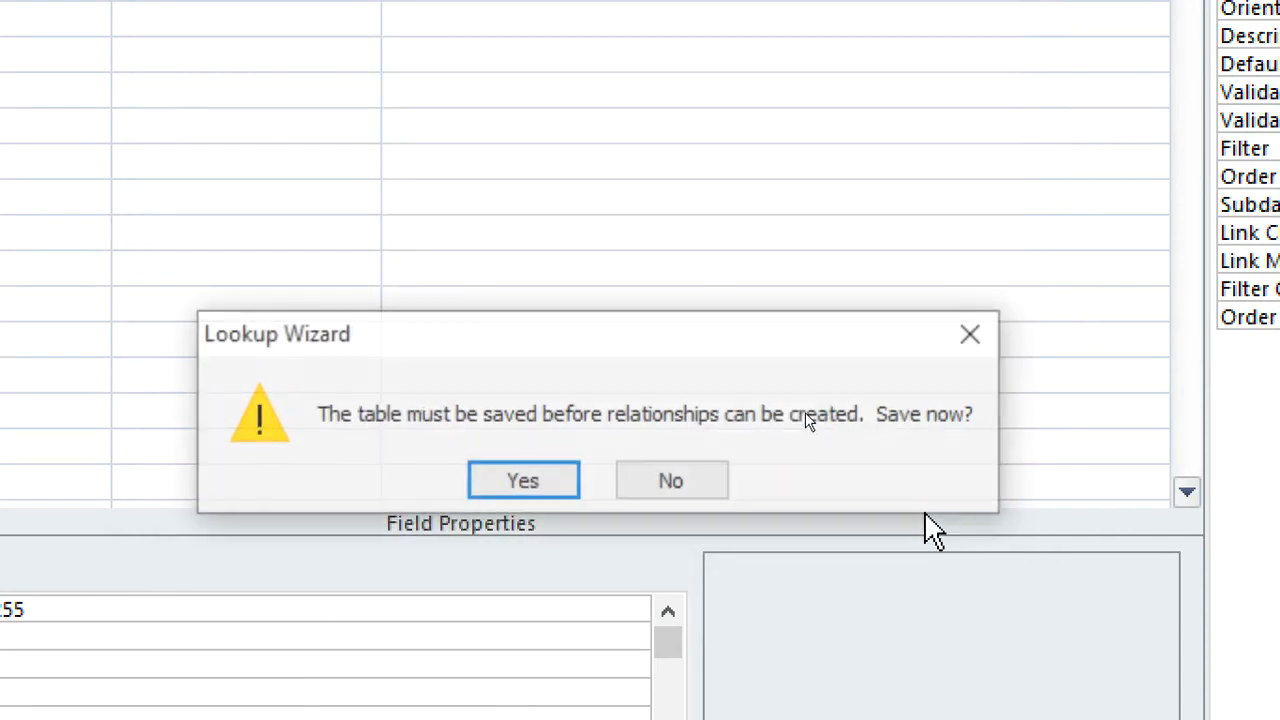
Agree to save the new table for the lookup relationship and name it wedding
click(548, 485)
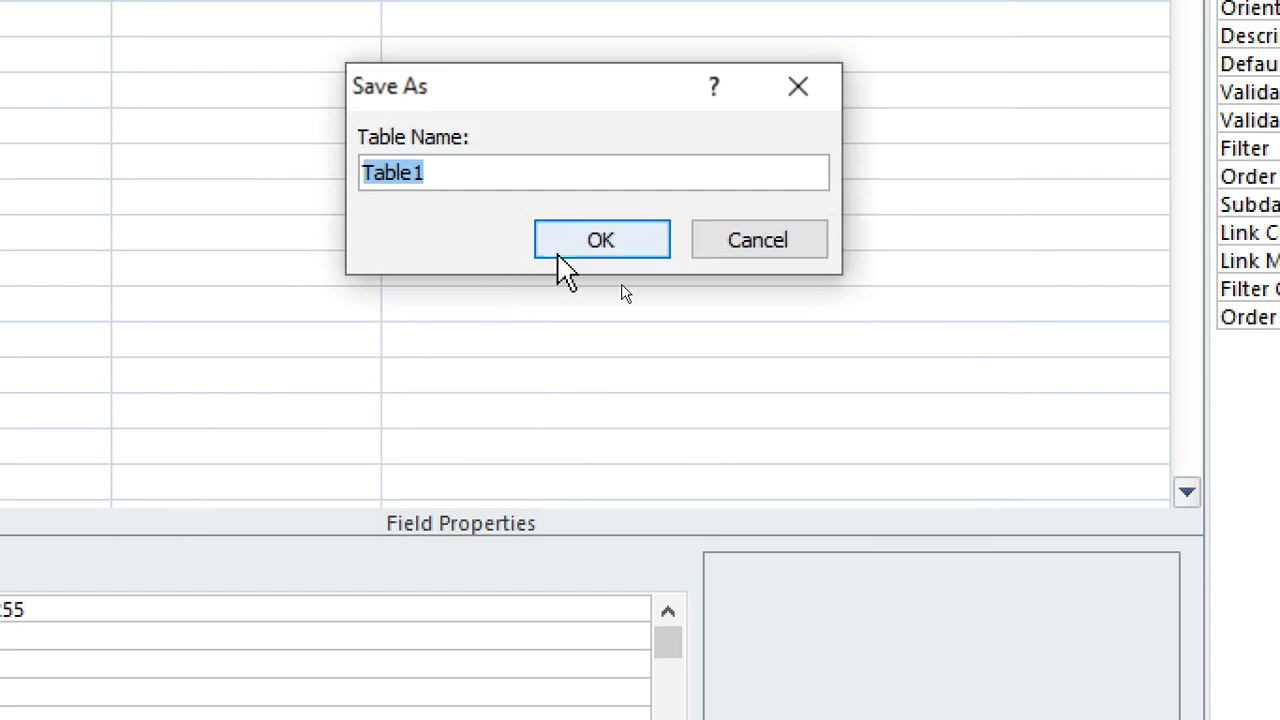
text(wedding)
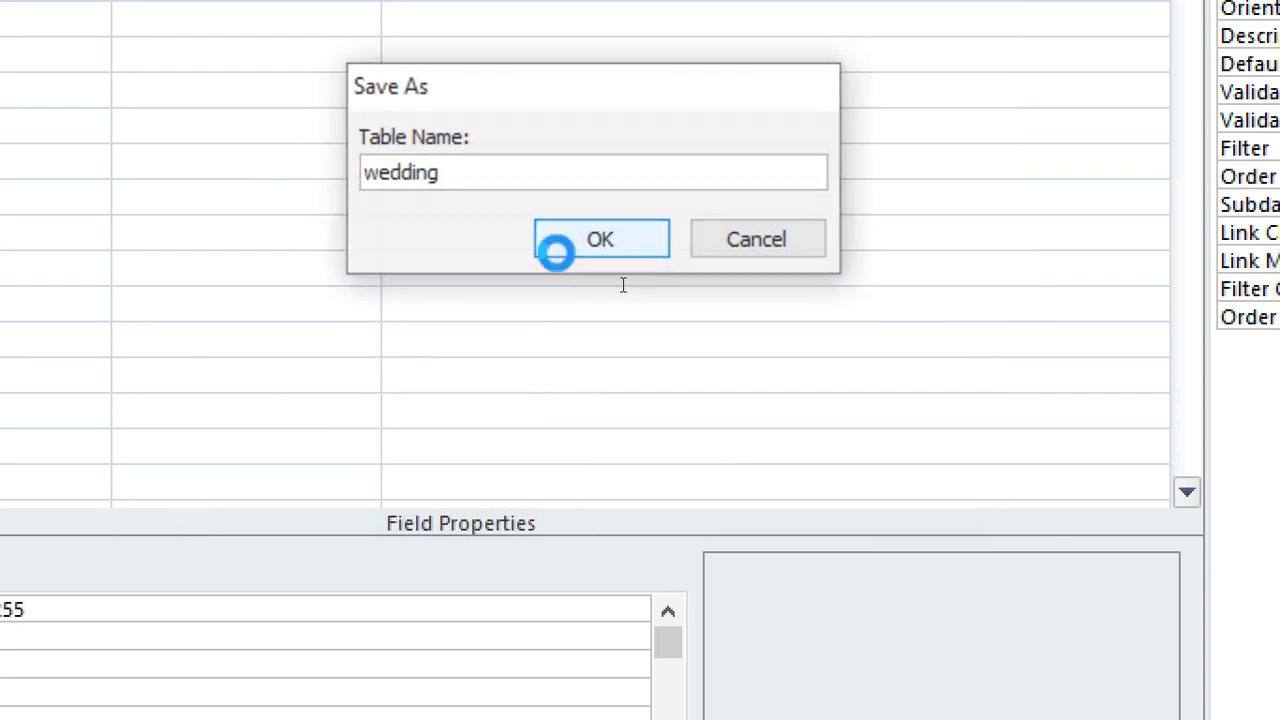
click(557, 249)
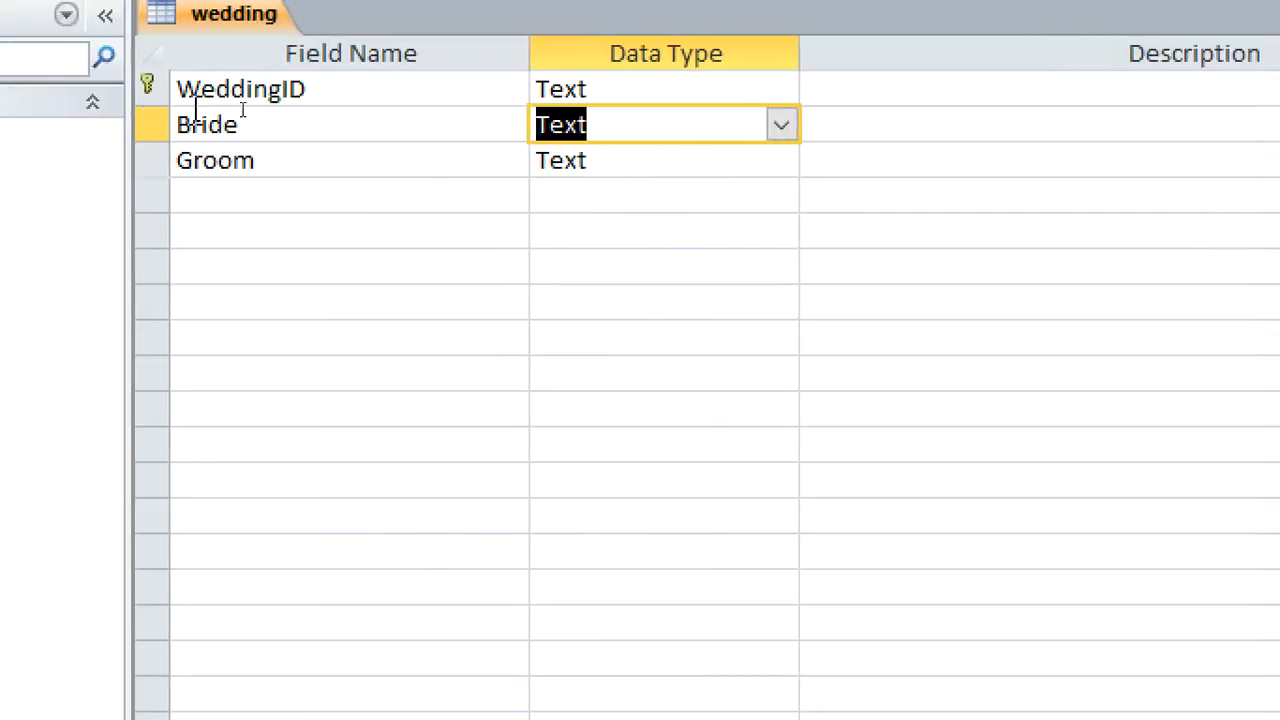
Start the Lookup Wizard for the Groom field and have it get its values from the Members table
click(278, 192)
click(619, 172)
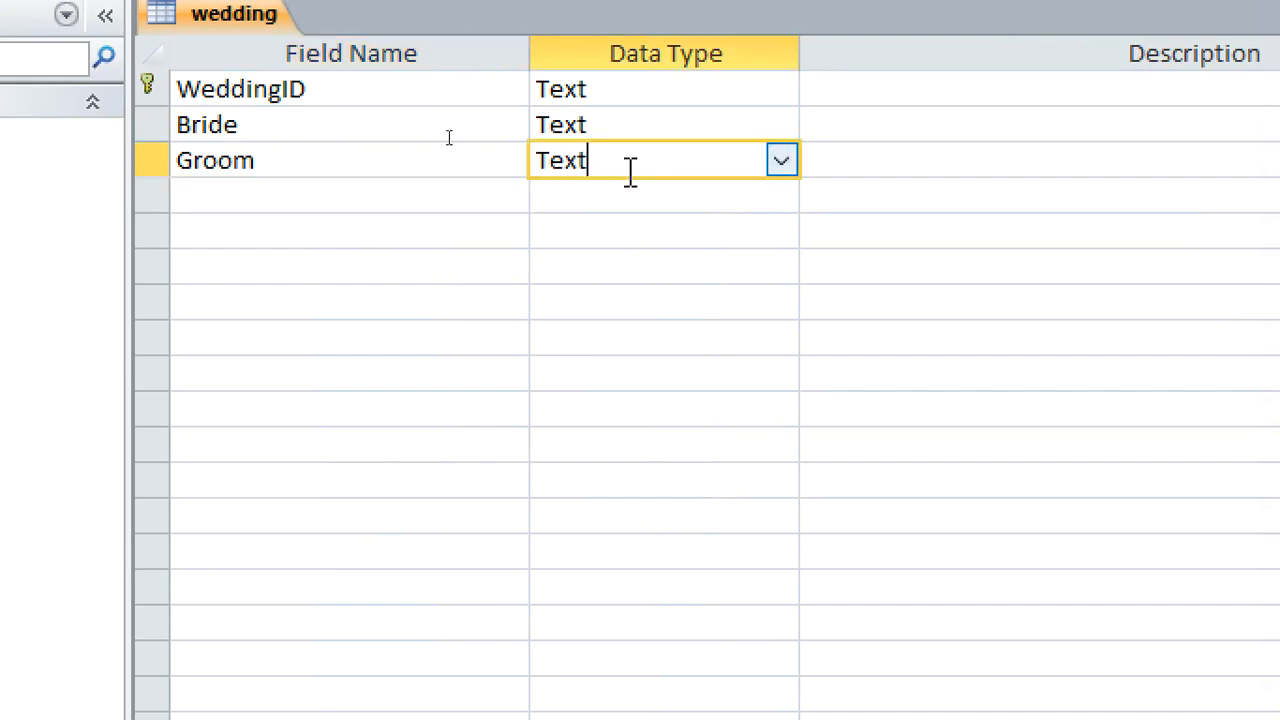
click(775, 164)
click(735, 598)
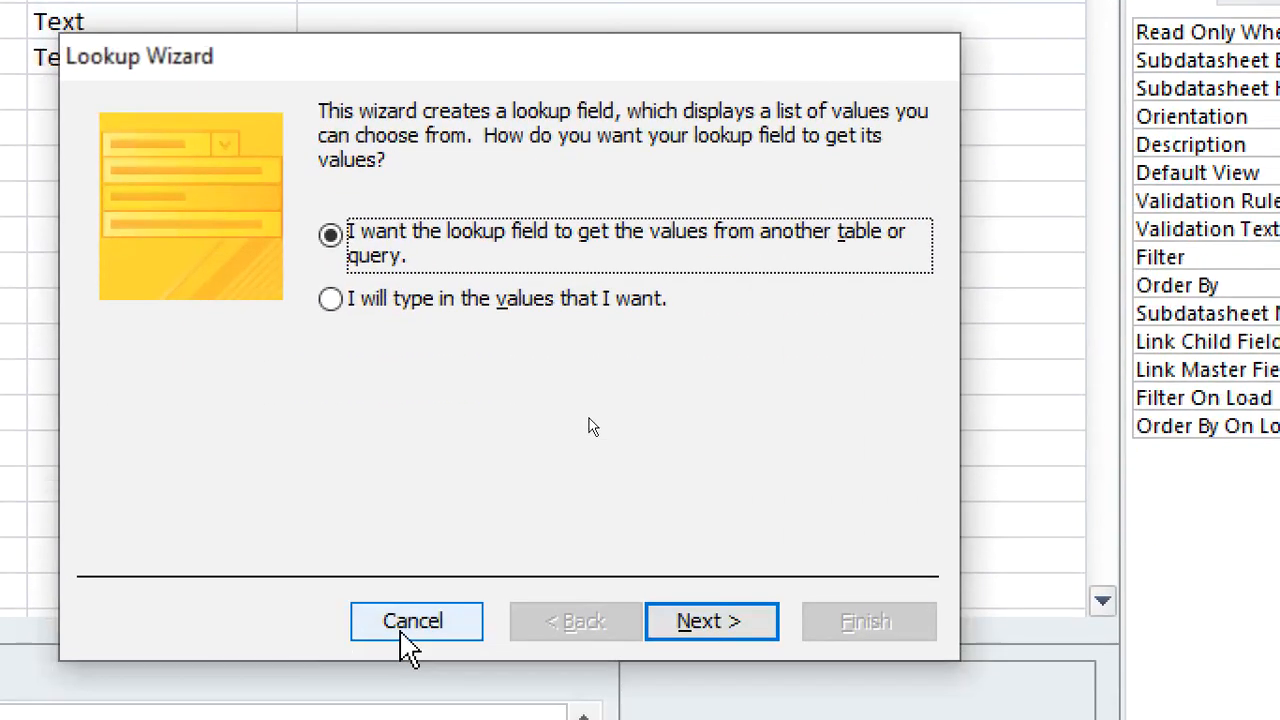
click(430, 715)
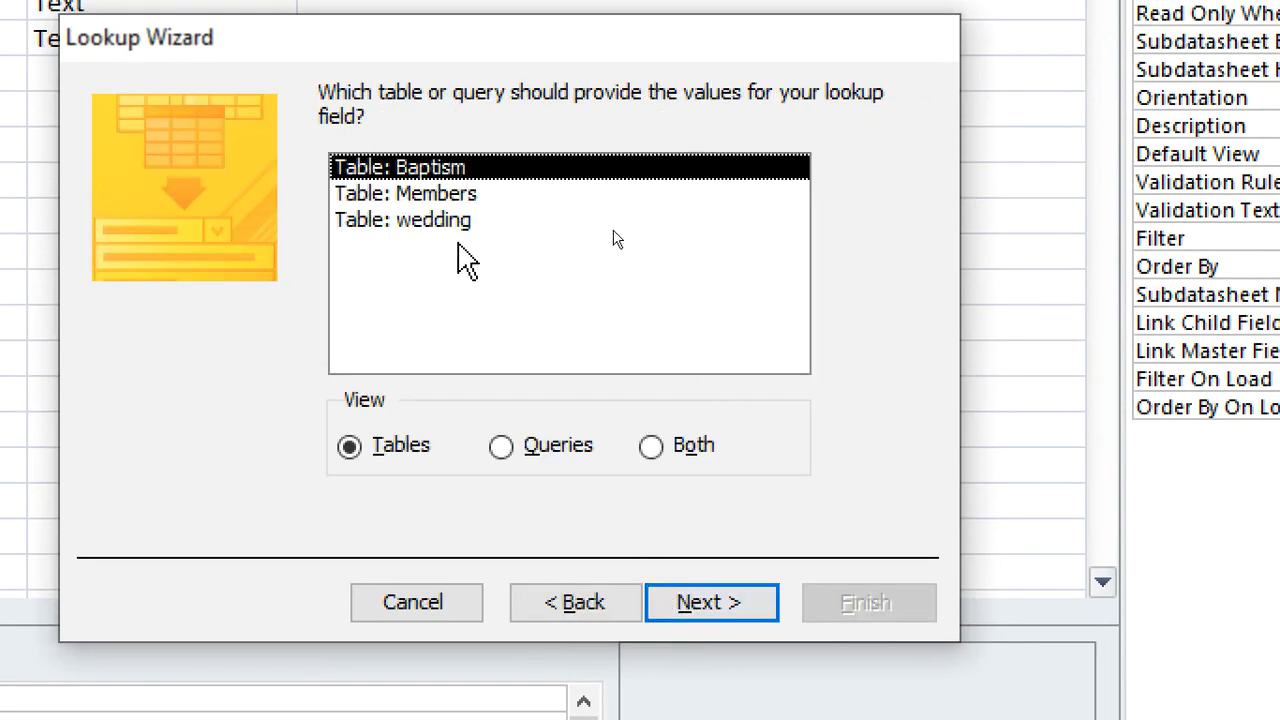
click(446, 195)
click(698, 598)
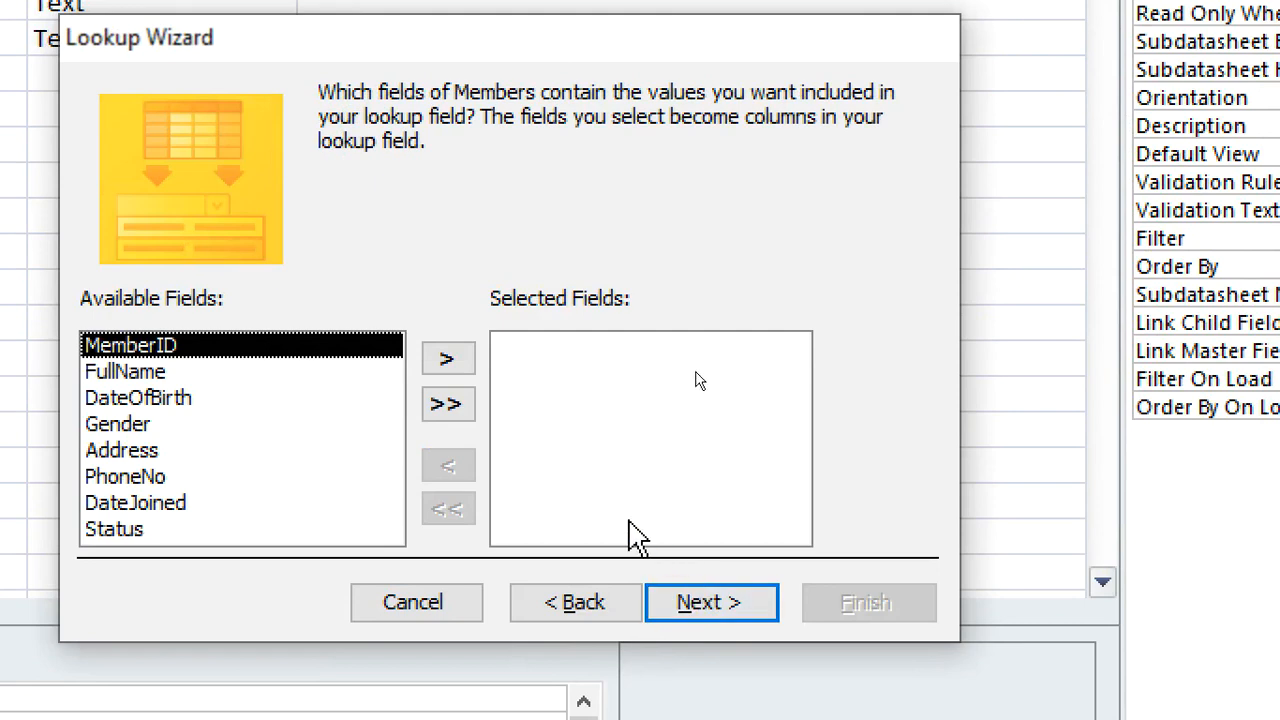
Include MemberID and FullName, in that order, in the Groom lookup and leave the sort order empty
click(447, 358)
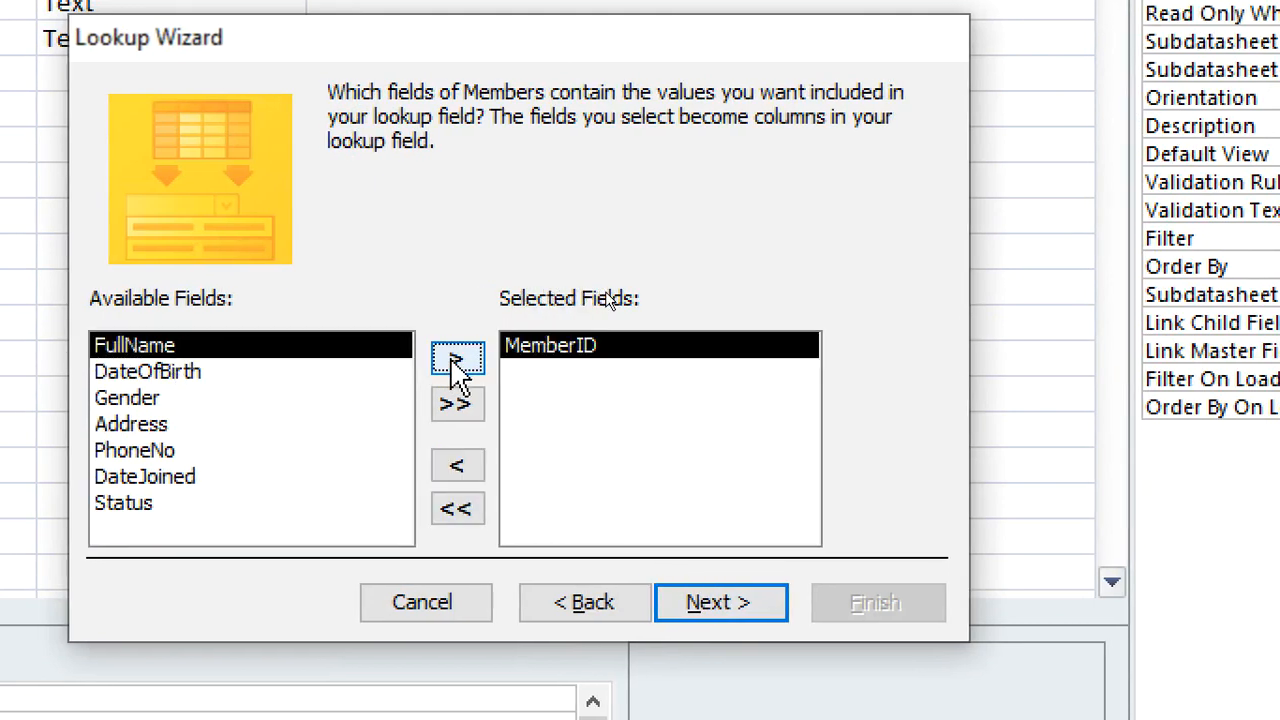
click(447, 358)
click(709, 604)
click(709, 606)
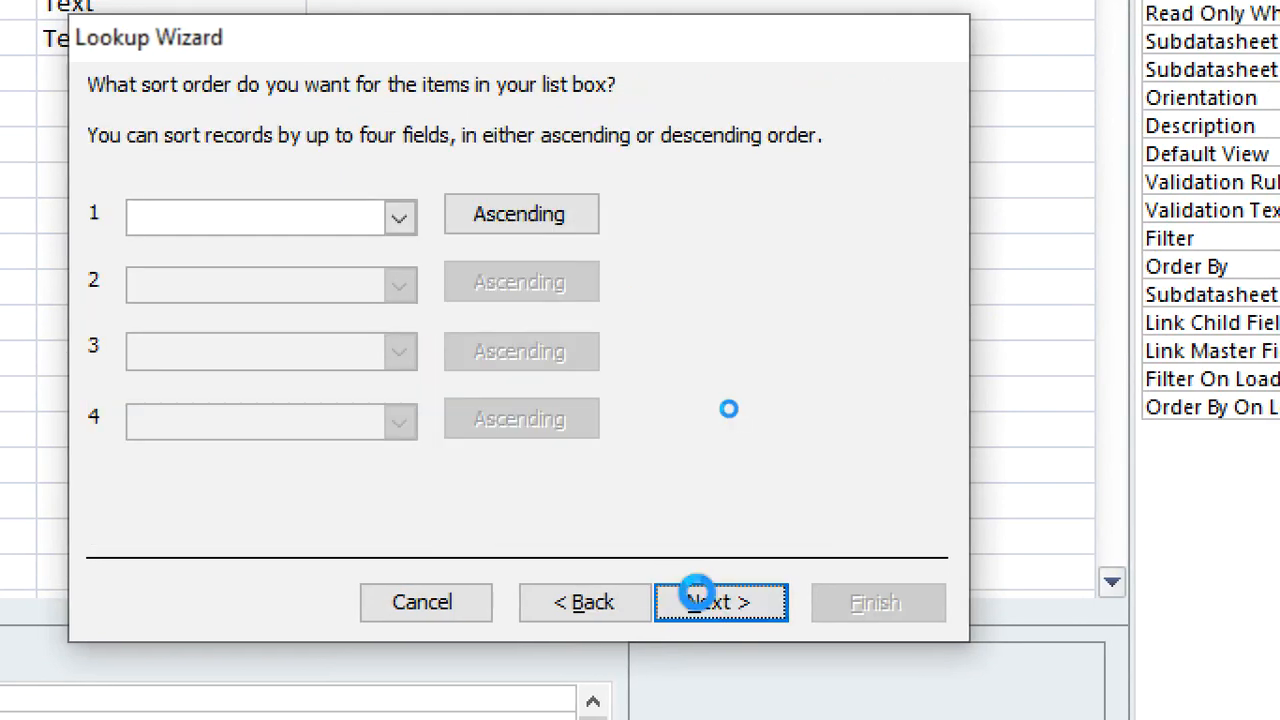
Show the key column in the Groom lookup, then finish the wizard and agree to save the table
click(241, 246)
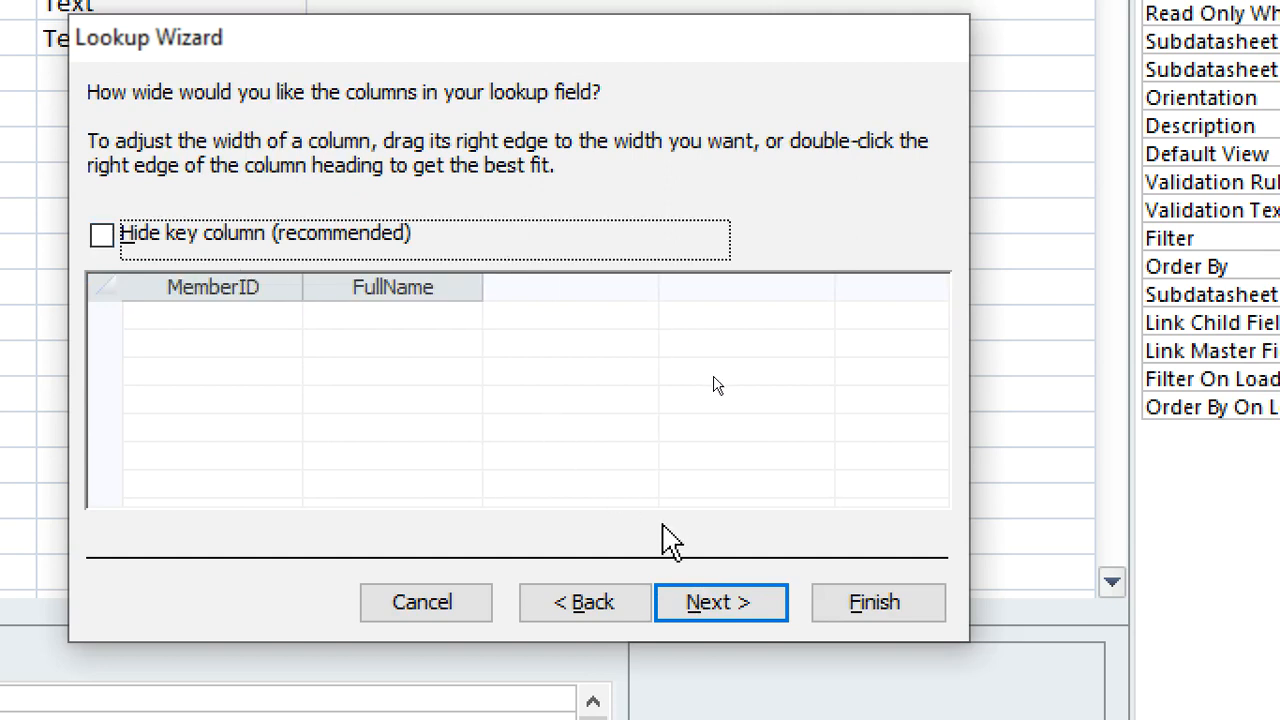
click(716, 600)
click(857, 606)
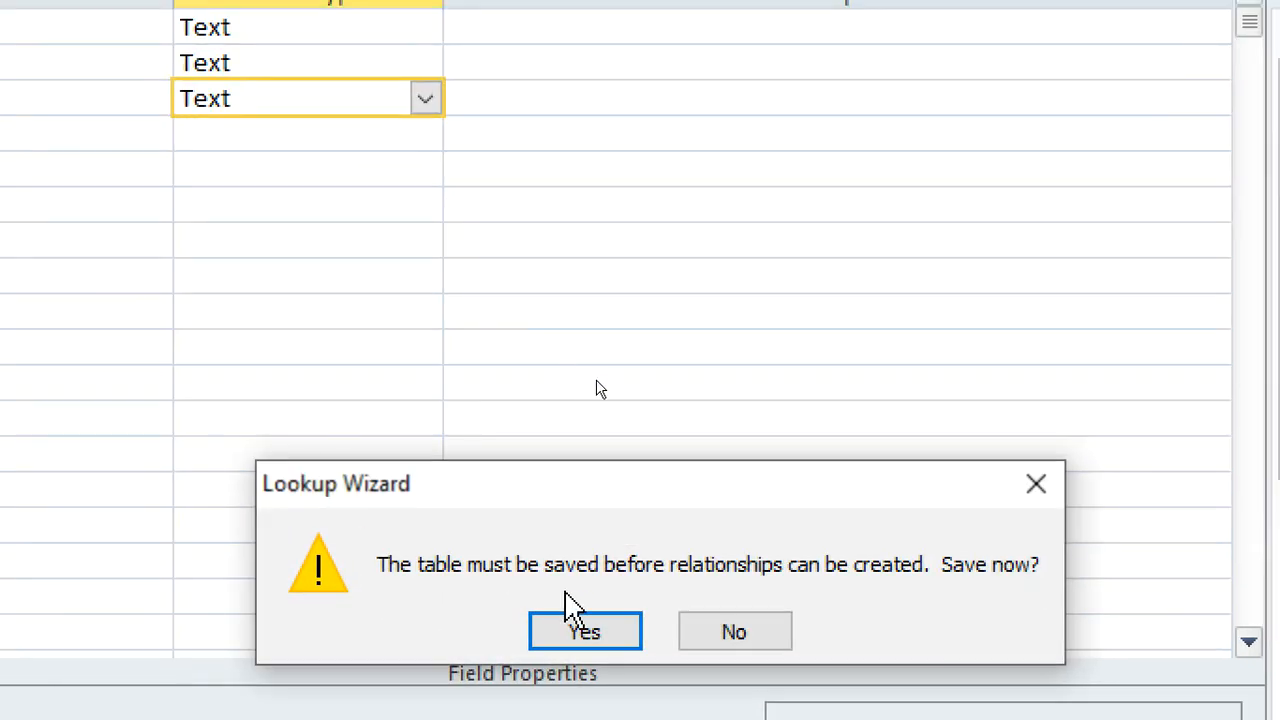
click(618, 628)
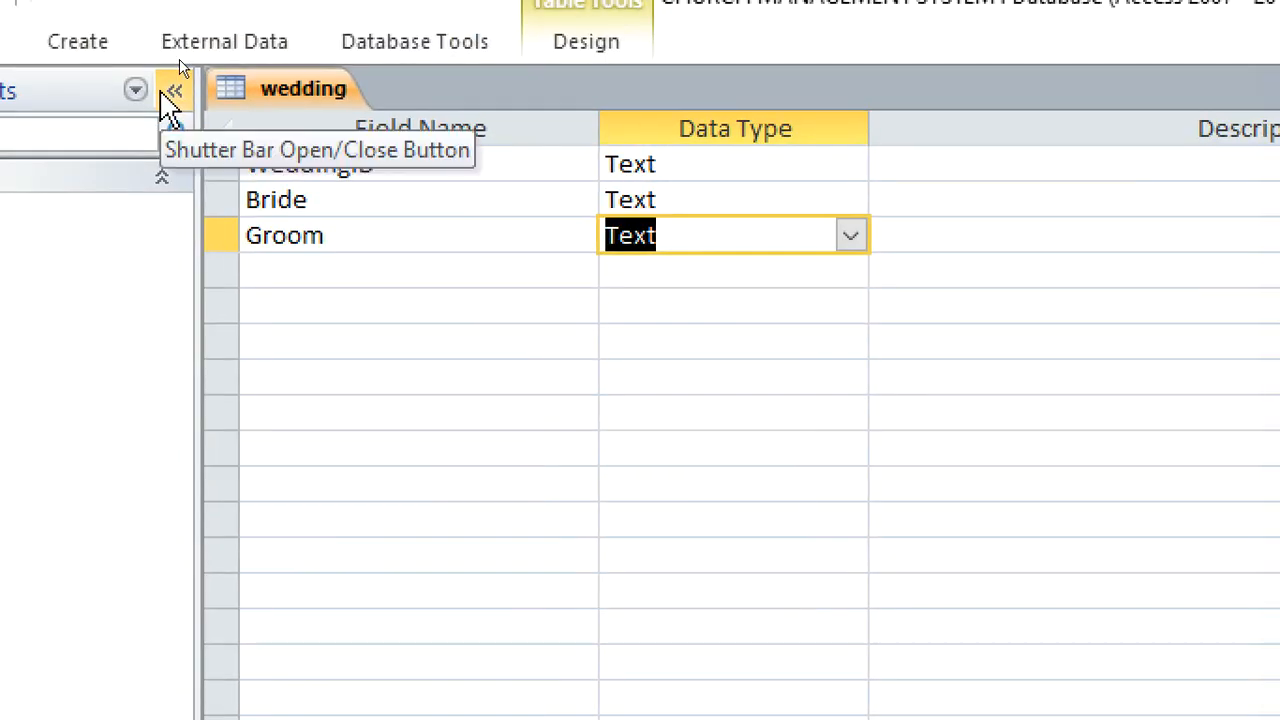
Add a WeddingDate field with the Date/Time data type below Groom
click(335, 272)
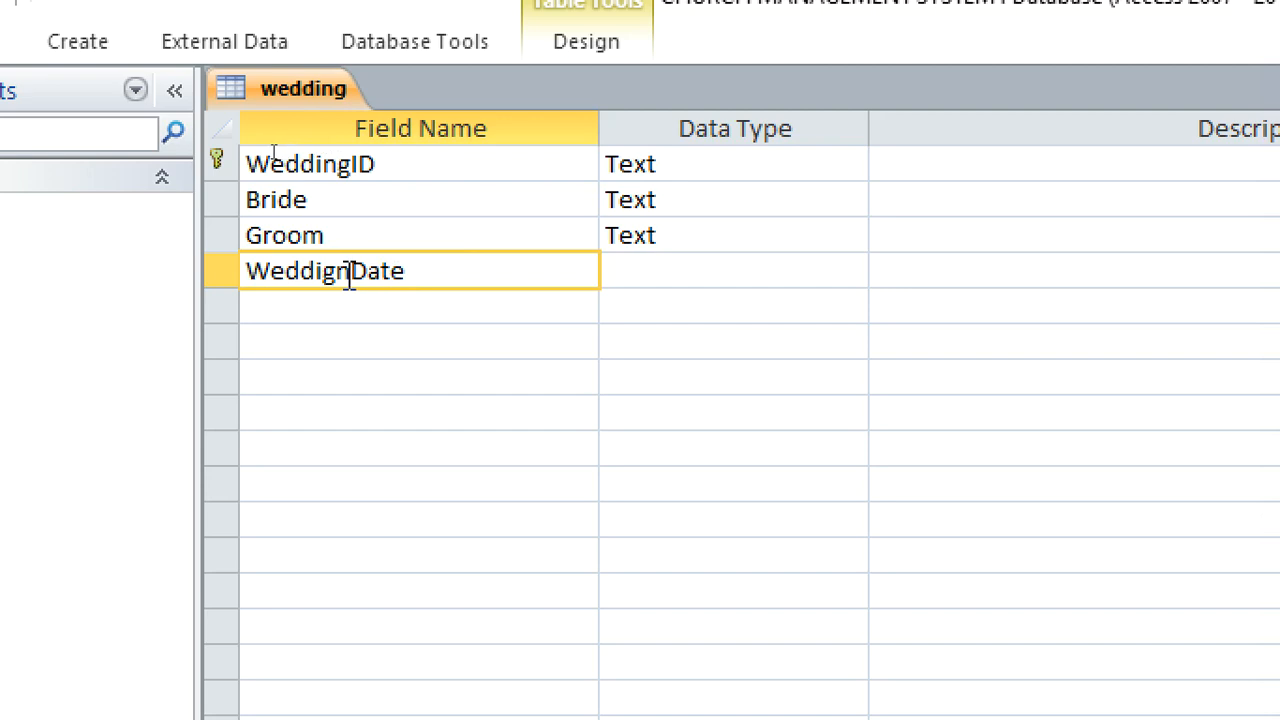
key(BackSpace)
key(Left)
text(n)
click(616, 277)
text(d)
Add a WeddingMinister field below WeddingDate and keep its data type as Text
click(450, 316)
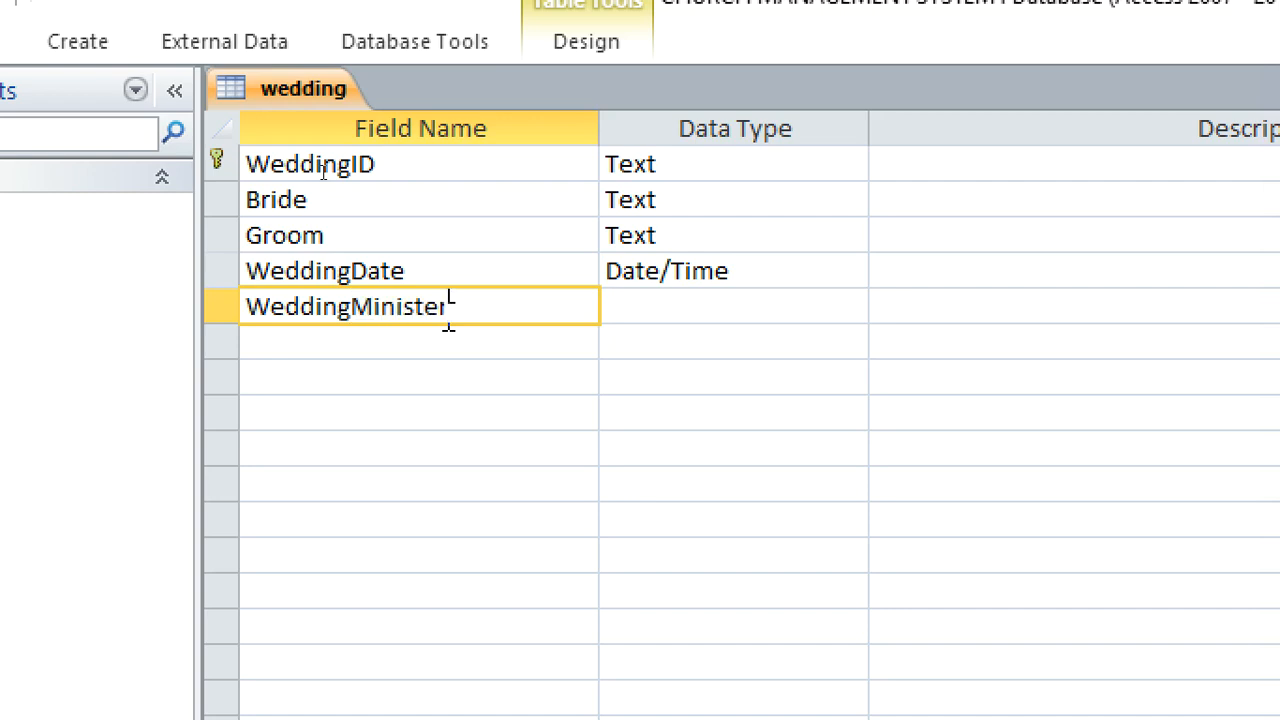
click(697, 284)
click(715, 300)
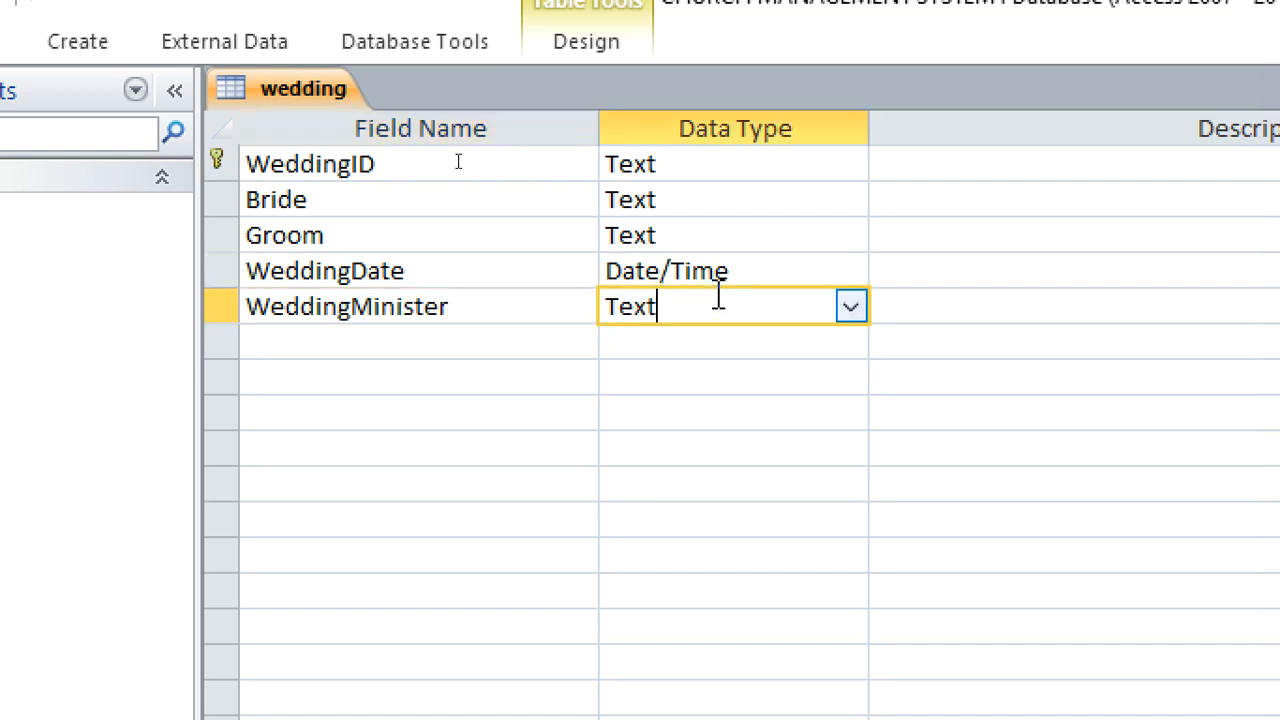
click(850, 308)
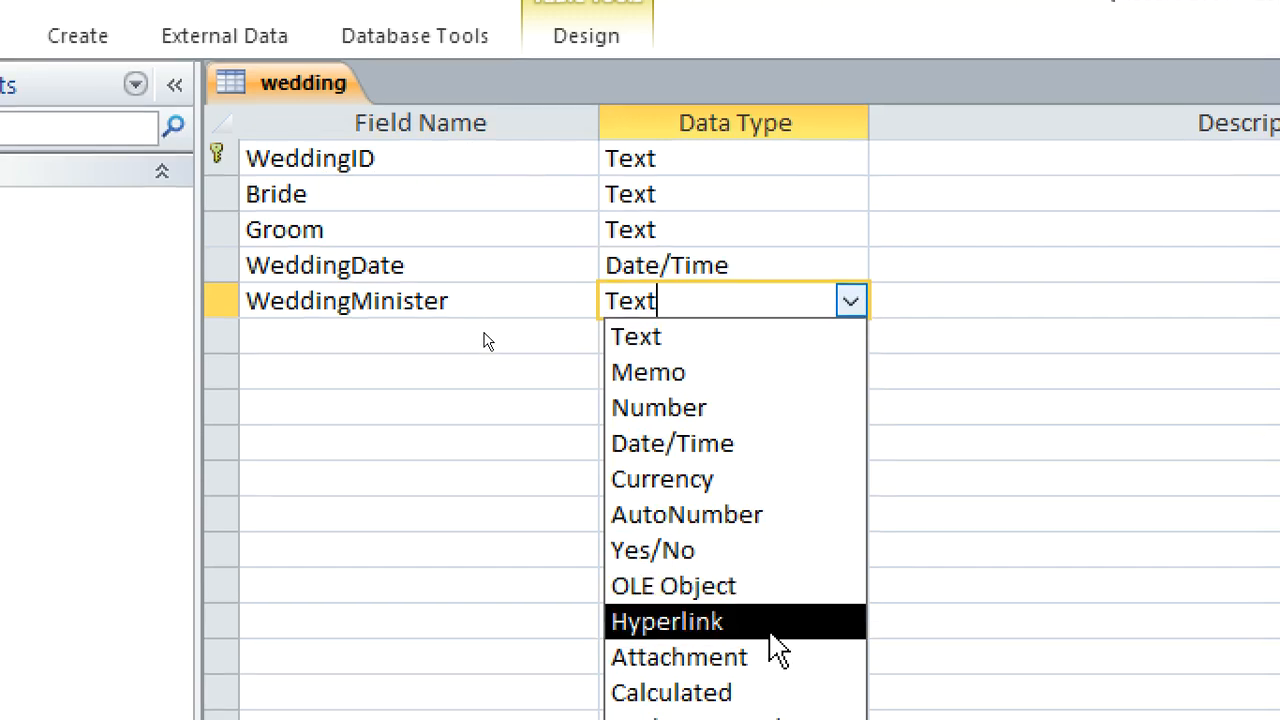
click(389, 345)
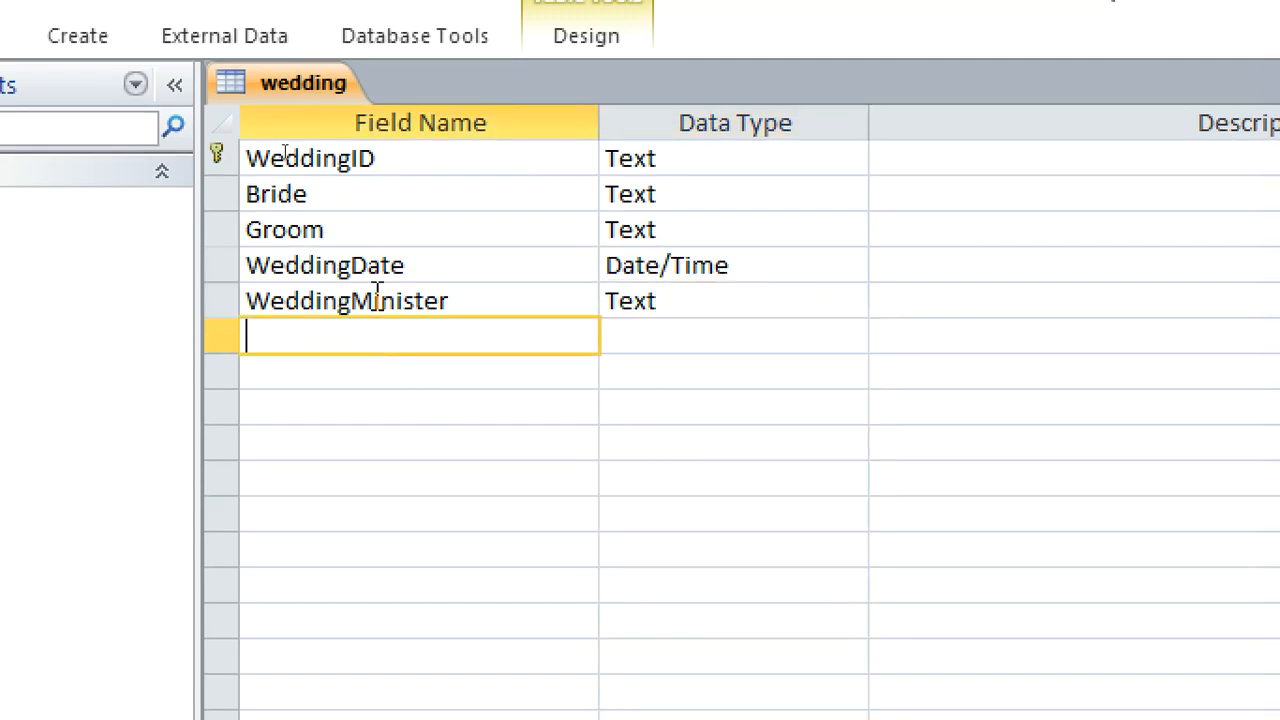
Save and close the wedding table
right_click(262, 86)
click(347, 116)
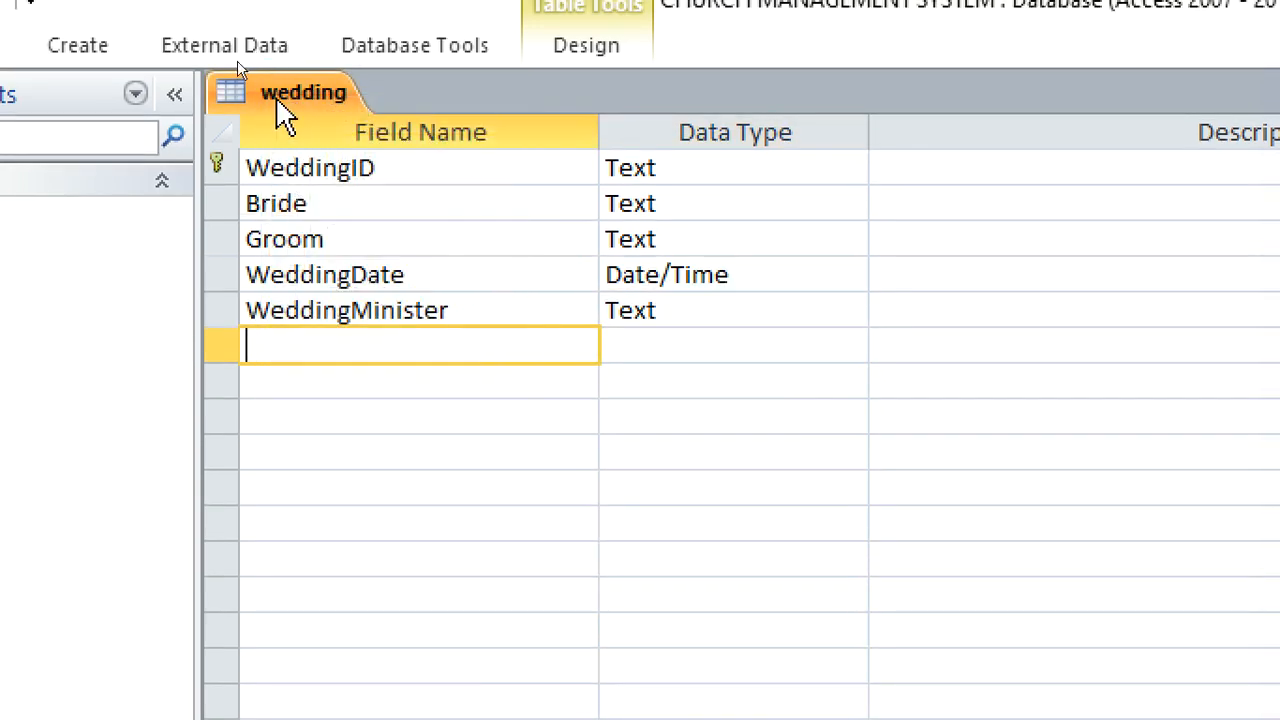
right_click(276, 96)
click(340, 162)
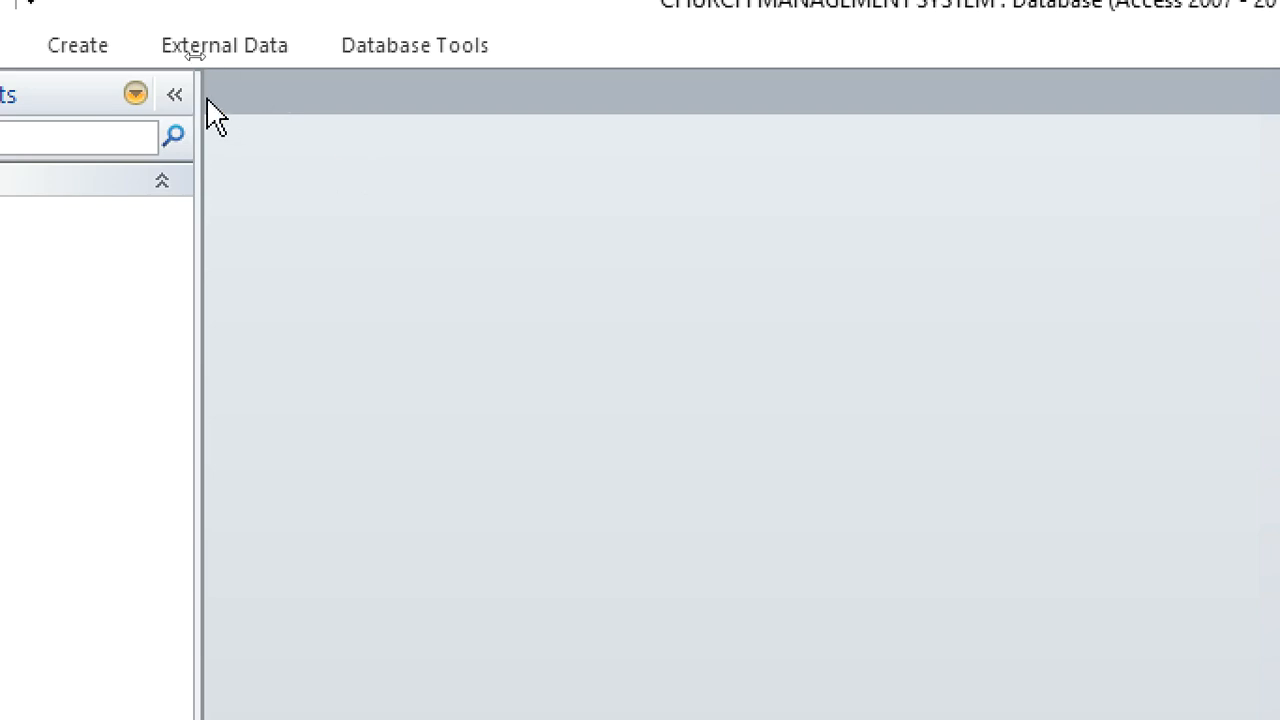
Create a new table in Design view and name its first field FuneralID
click(105, 47)
click(115, 140)
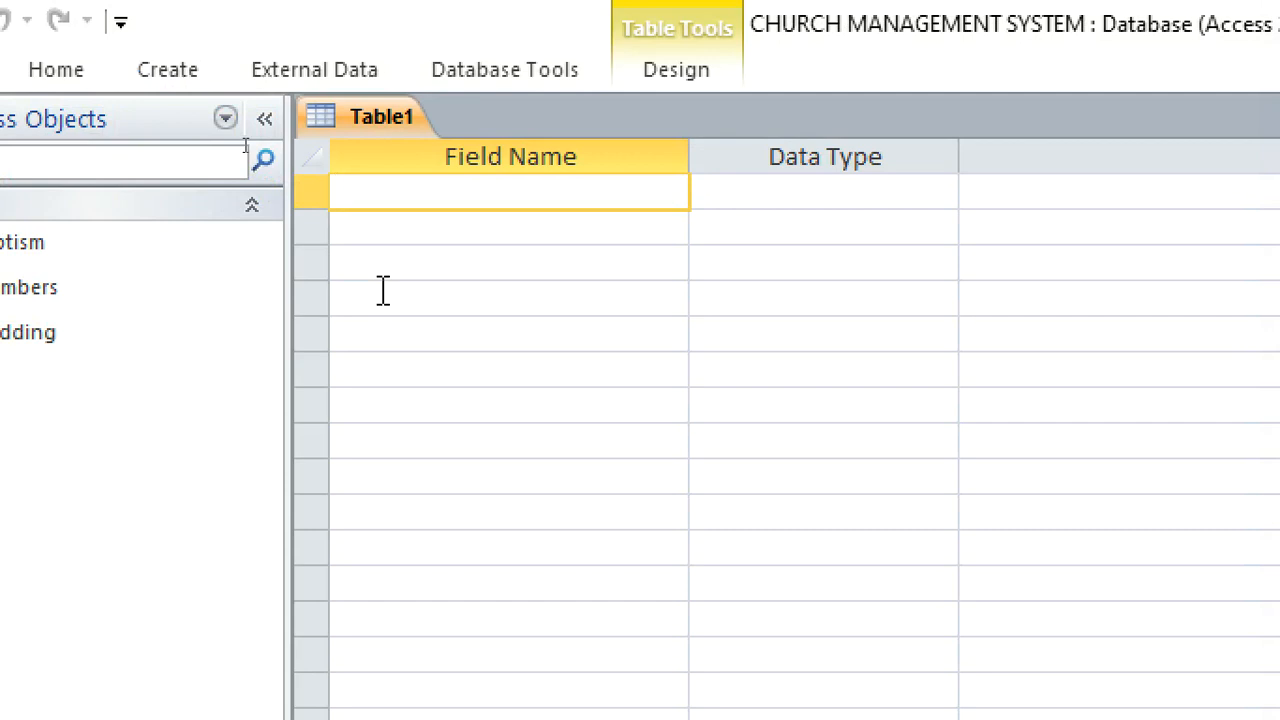
text(Funeral)
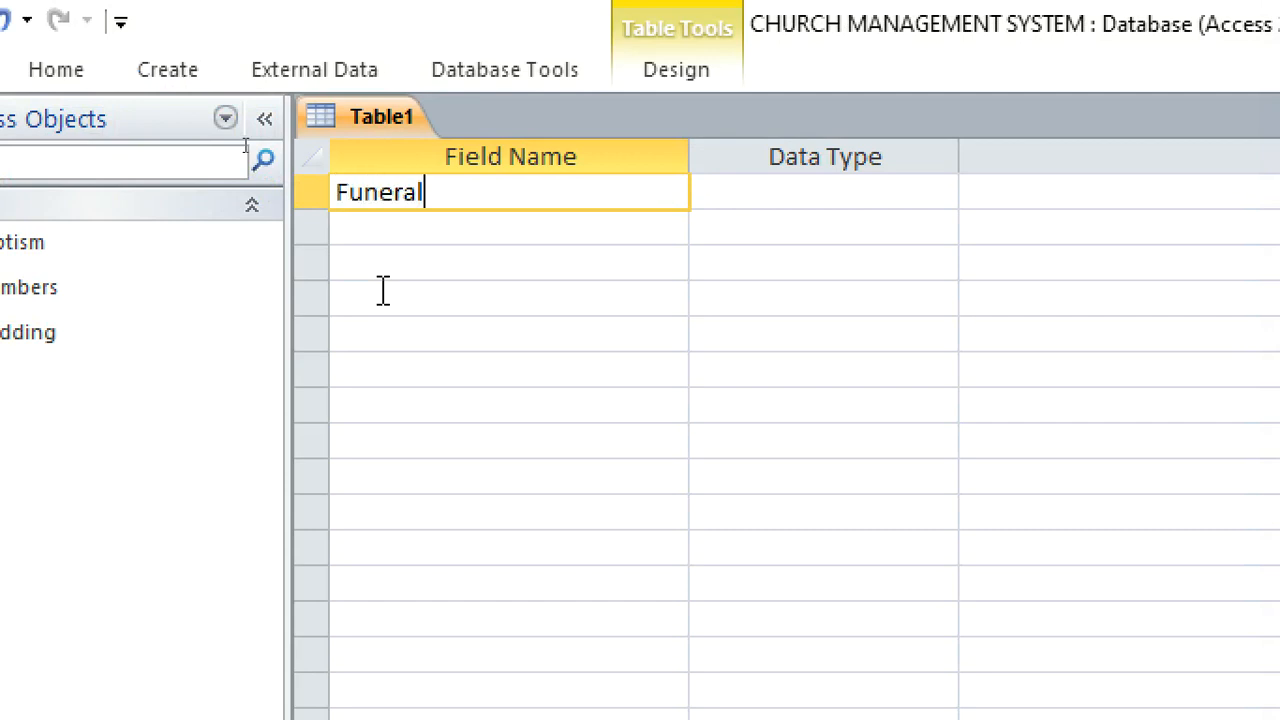
text(ID)
Set the FuneralID field's data type to Text and make it the primary key
click(726, 200)
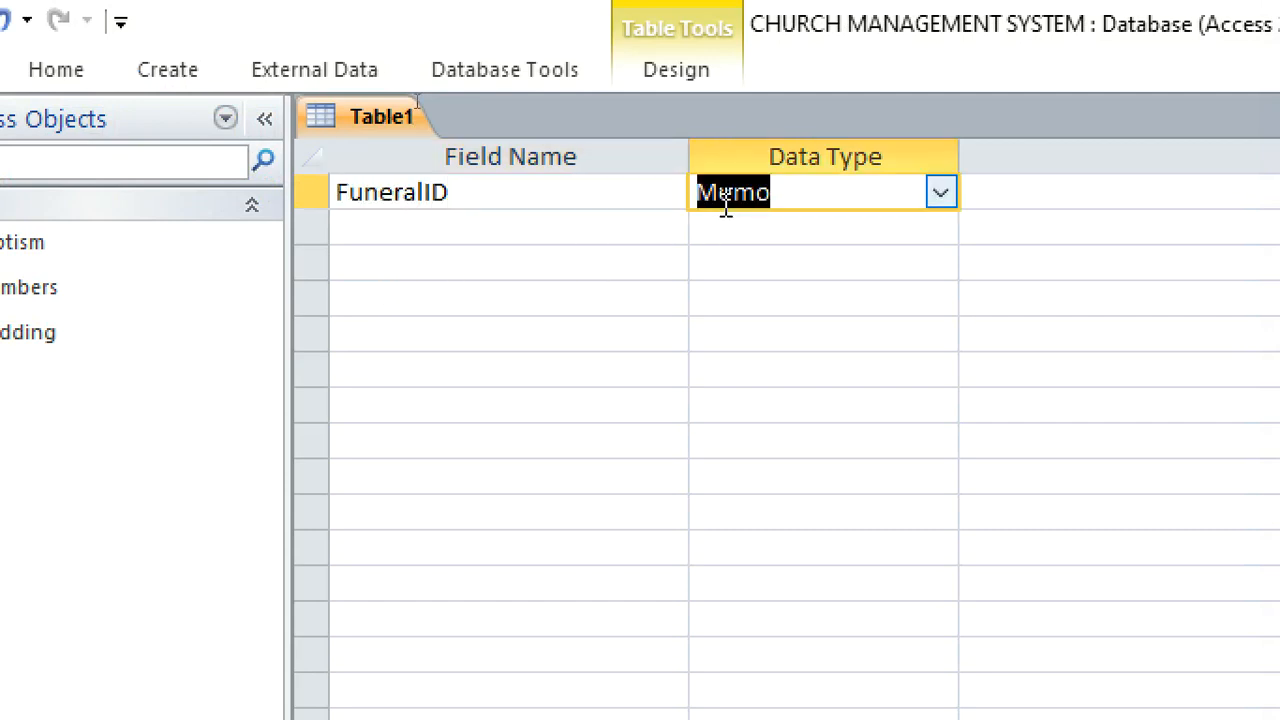
double_click(775, 194)
text(D)
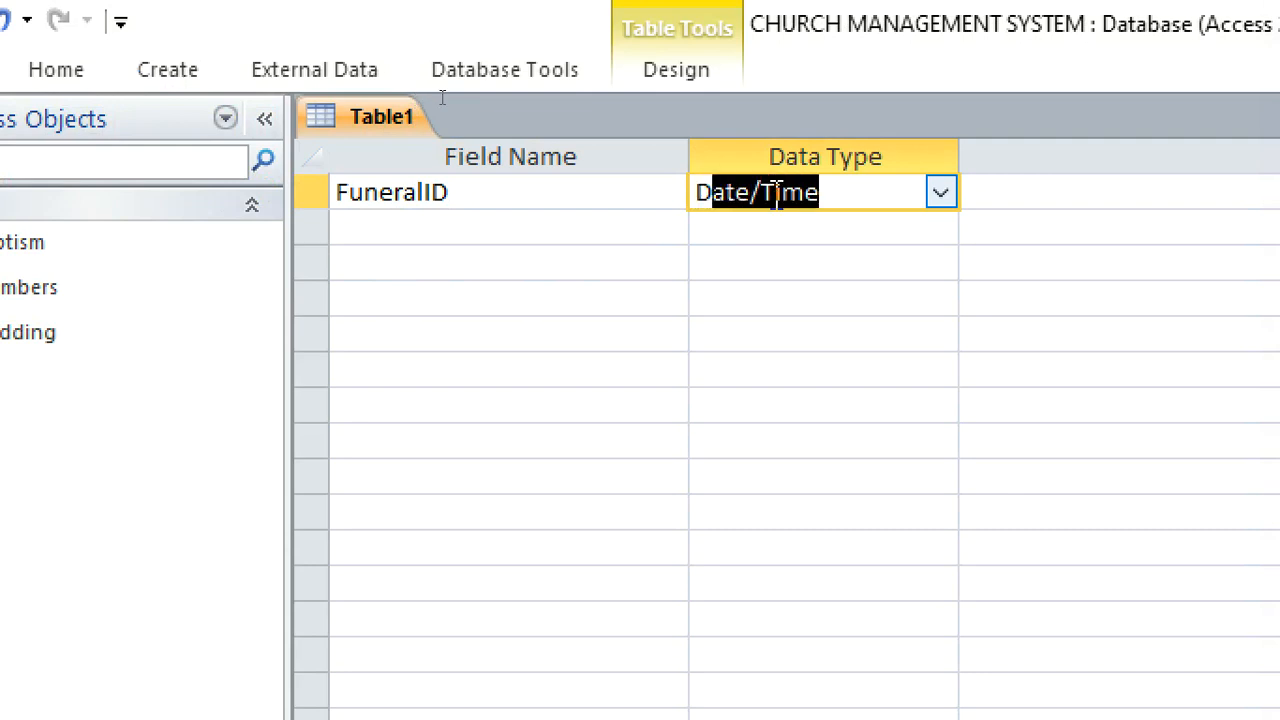
text(T)
key(BackSpace)
key(BackSpace)
text(T)
right_click(777, 194)
click(814, 218)
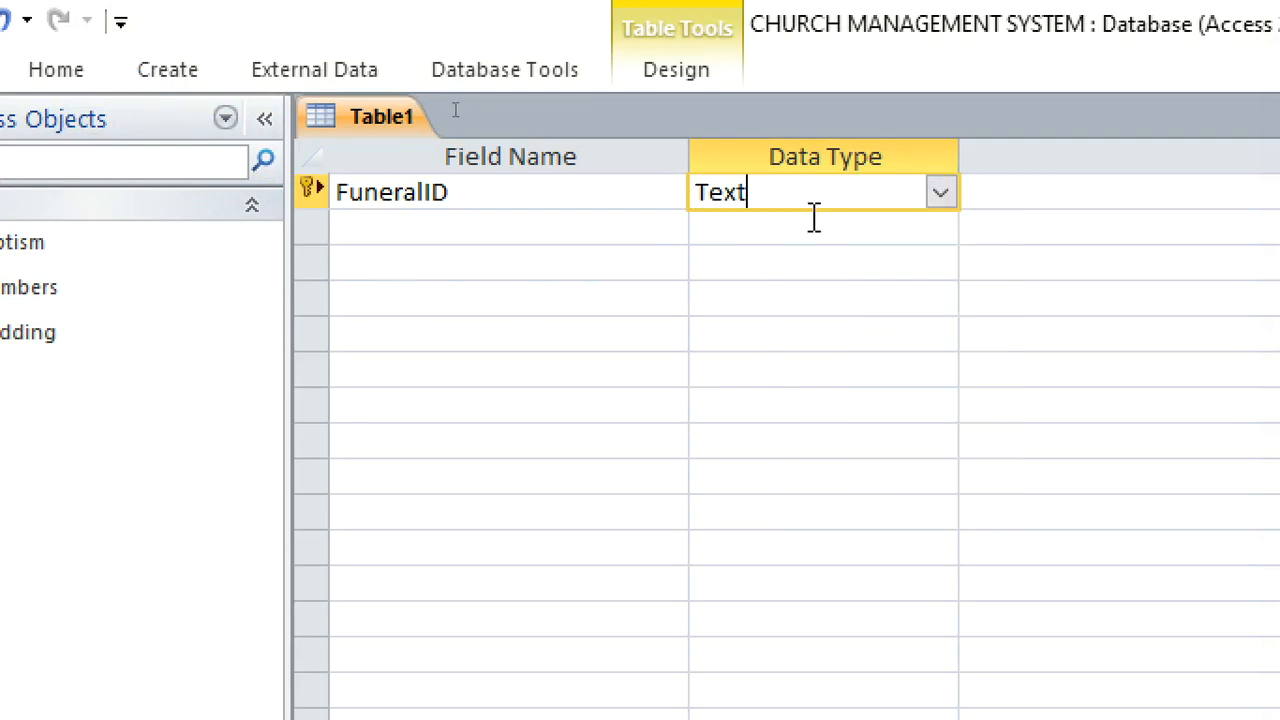
Add a second field named DeceasedMemberID below FuneralID
click(685, 228)
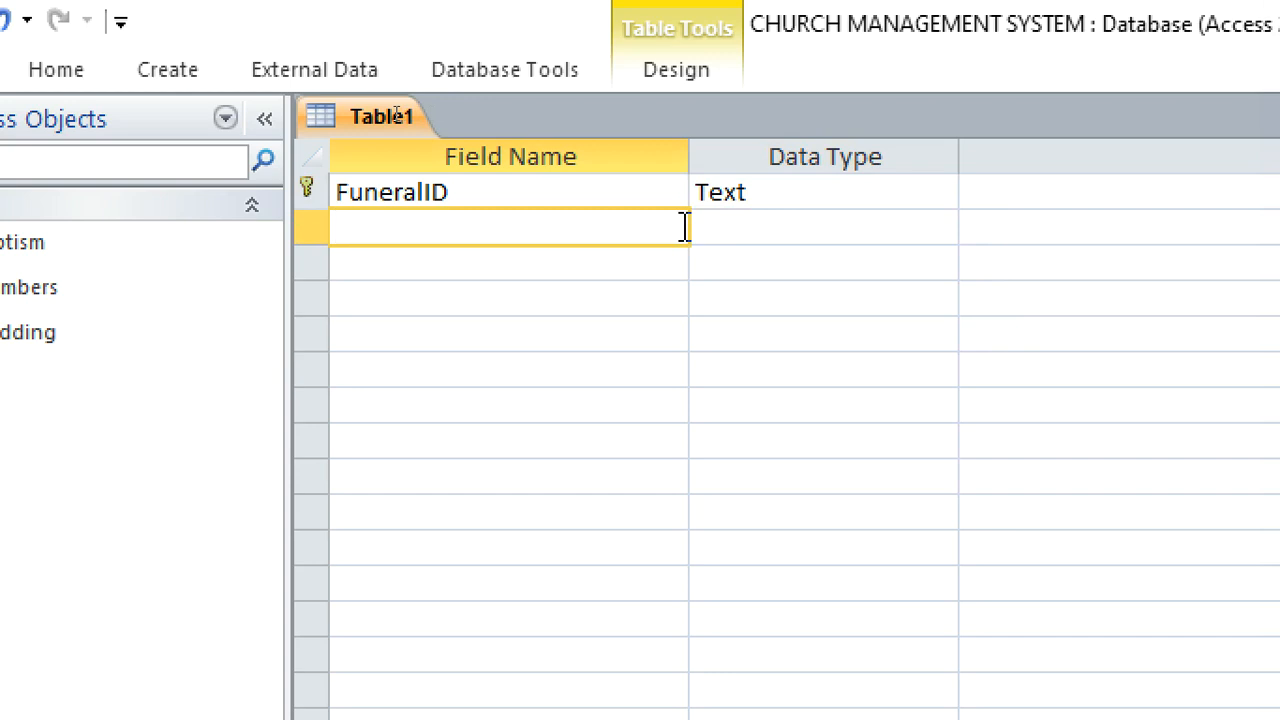
text(d)
key(BackSpace)
text(Desea)
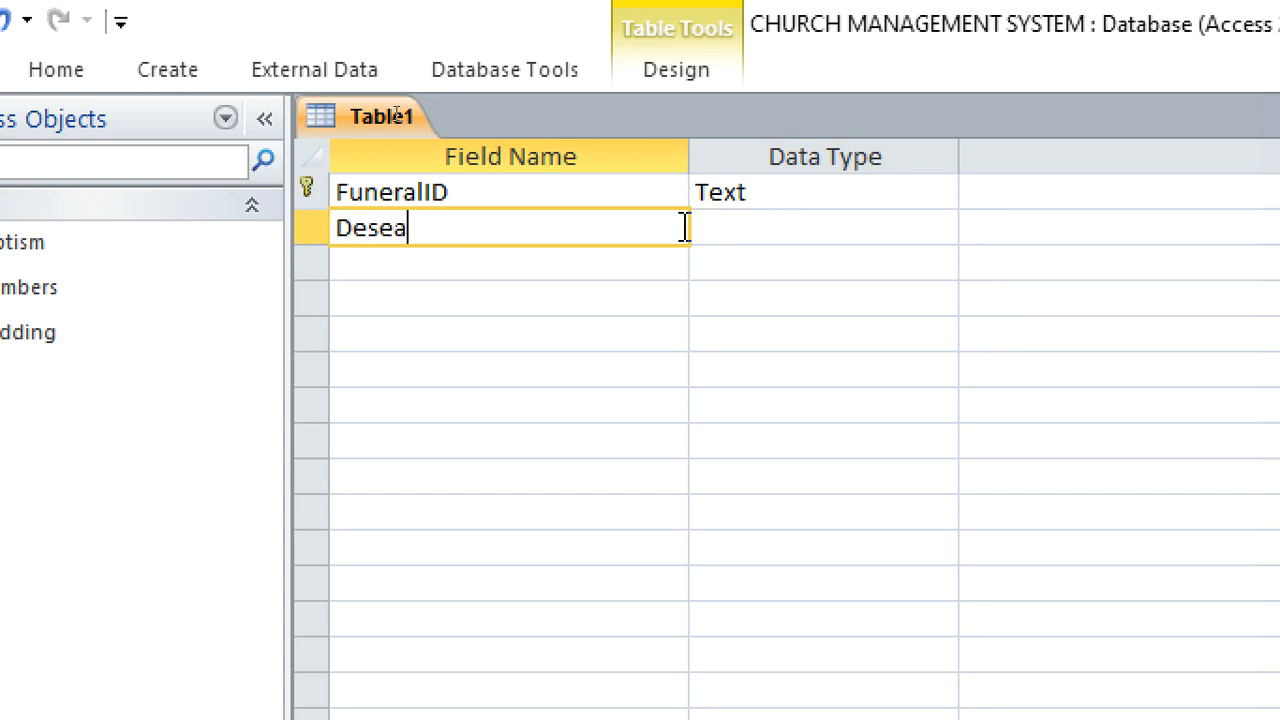
key(BackSpace)
key(BackSpace)
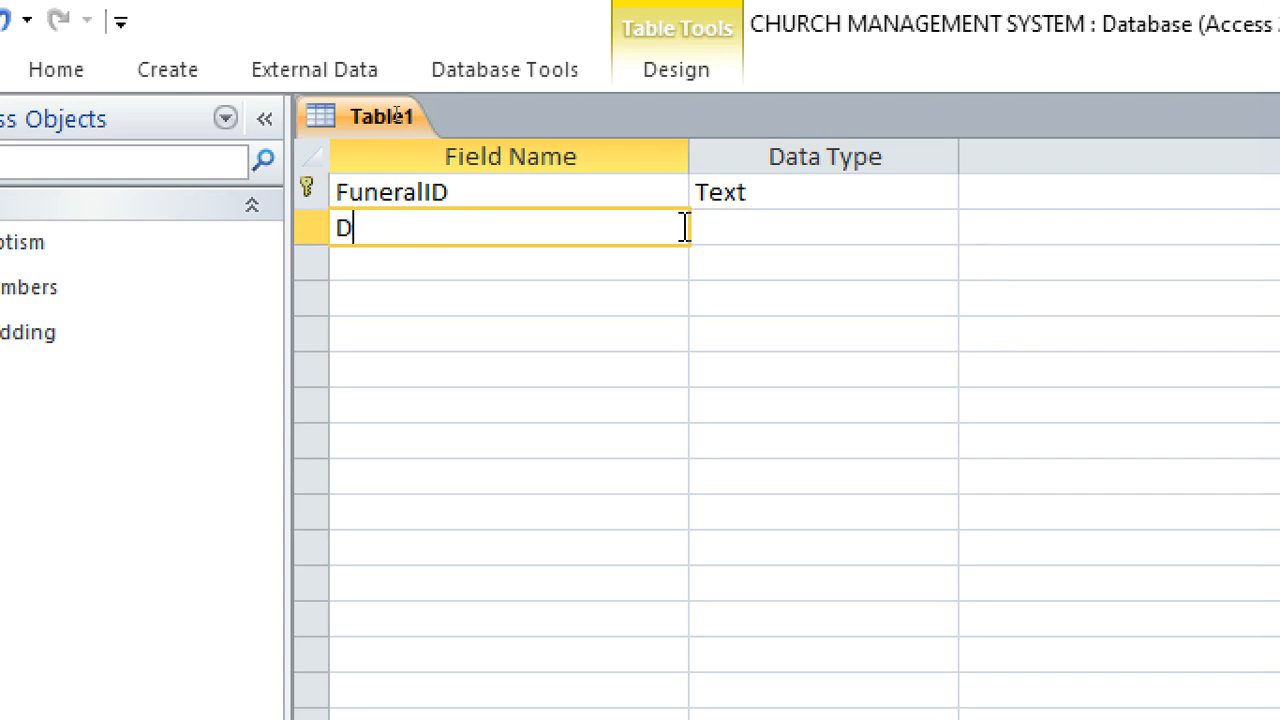
key(BackSpace)
text(ecea)
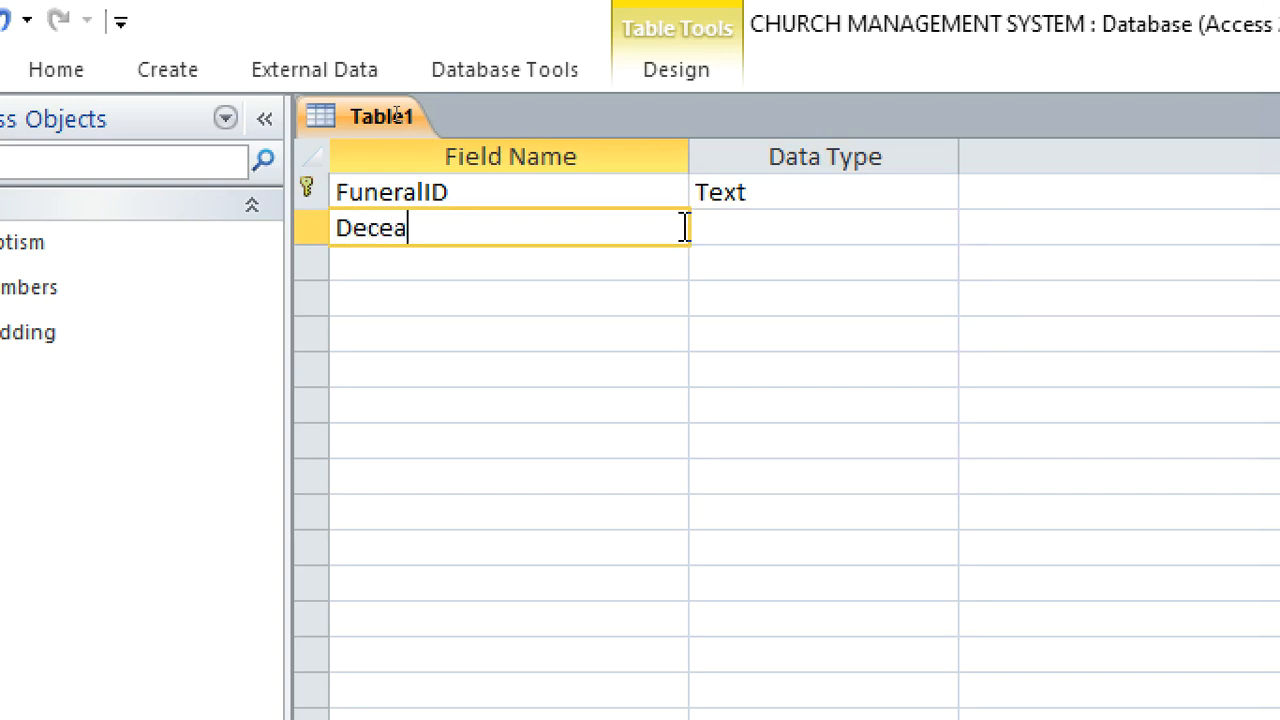
text(sedMemberID)
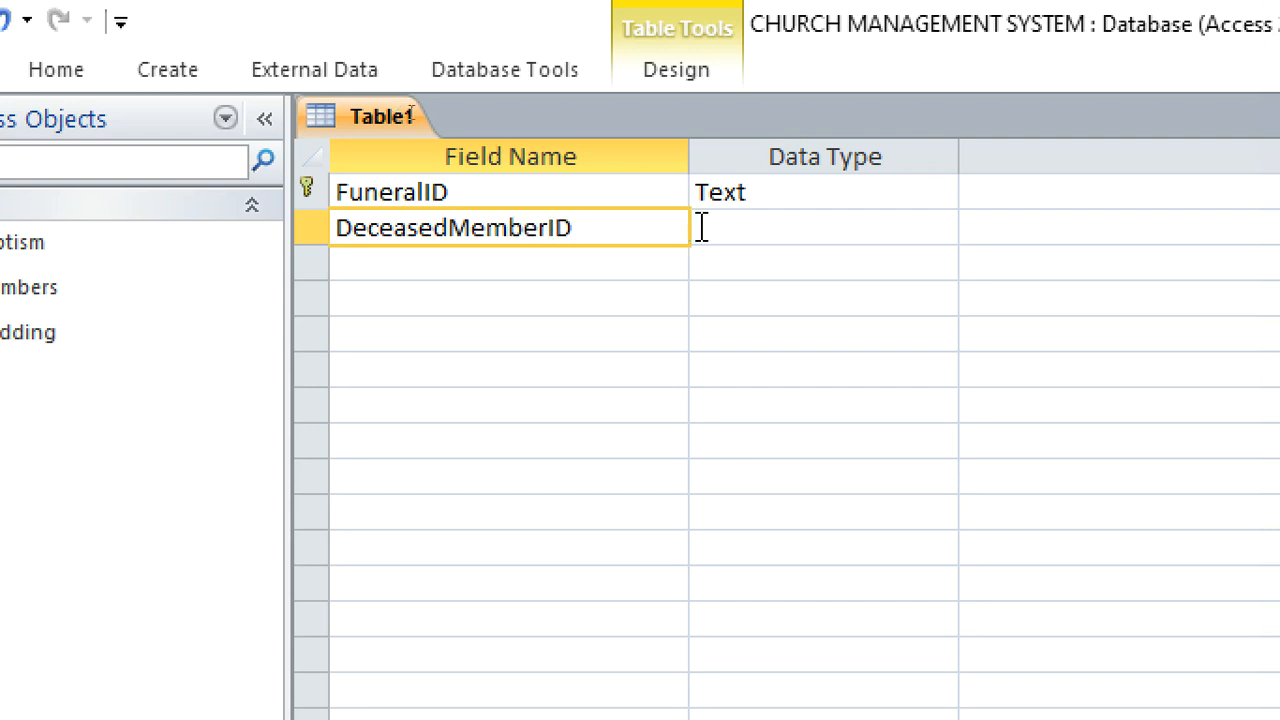
Start the Lookup Wizard for the DeceasedMemberID field and have it get its values from the Members table
click(702, 227)
click(941, 228)
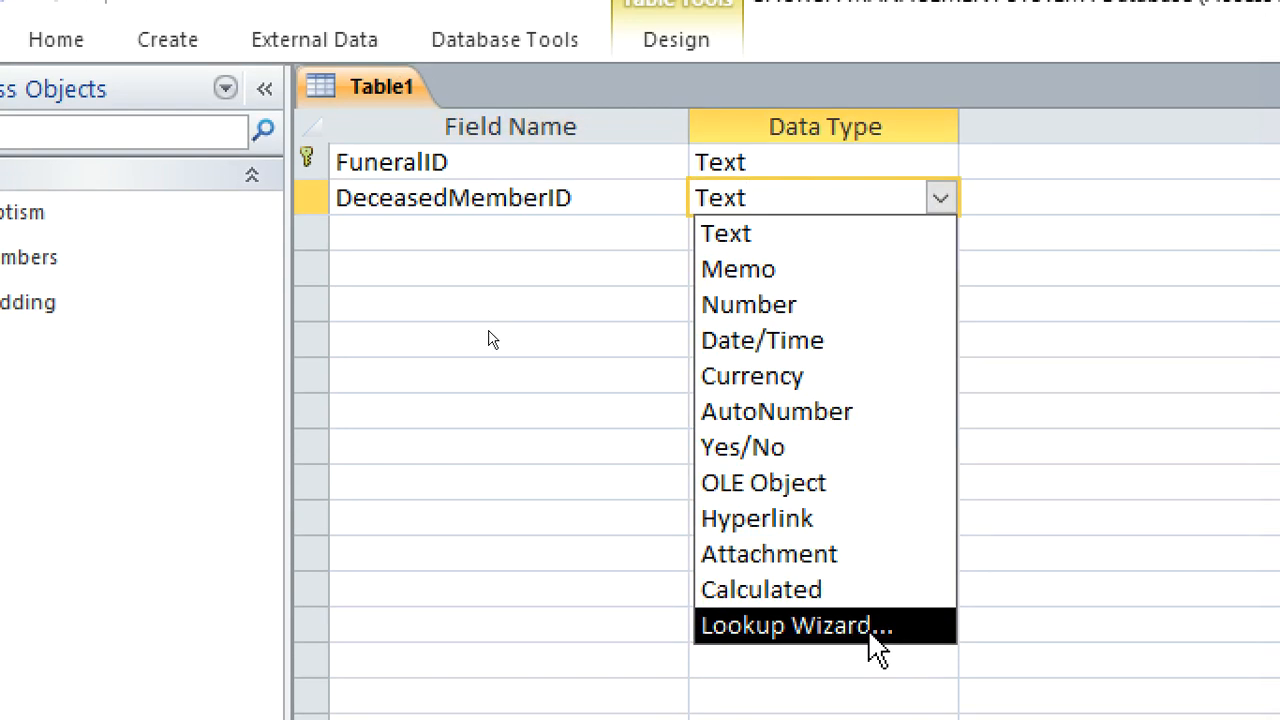
click(870, 628)
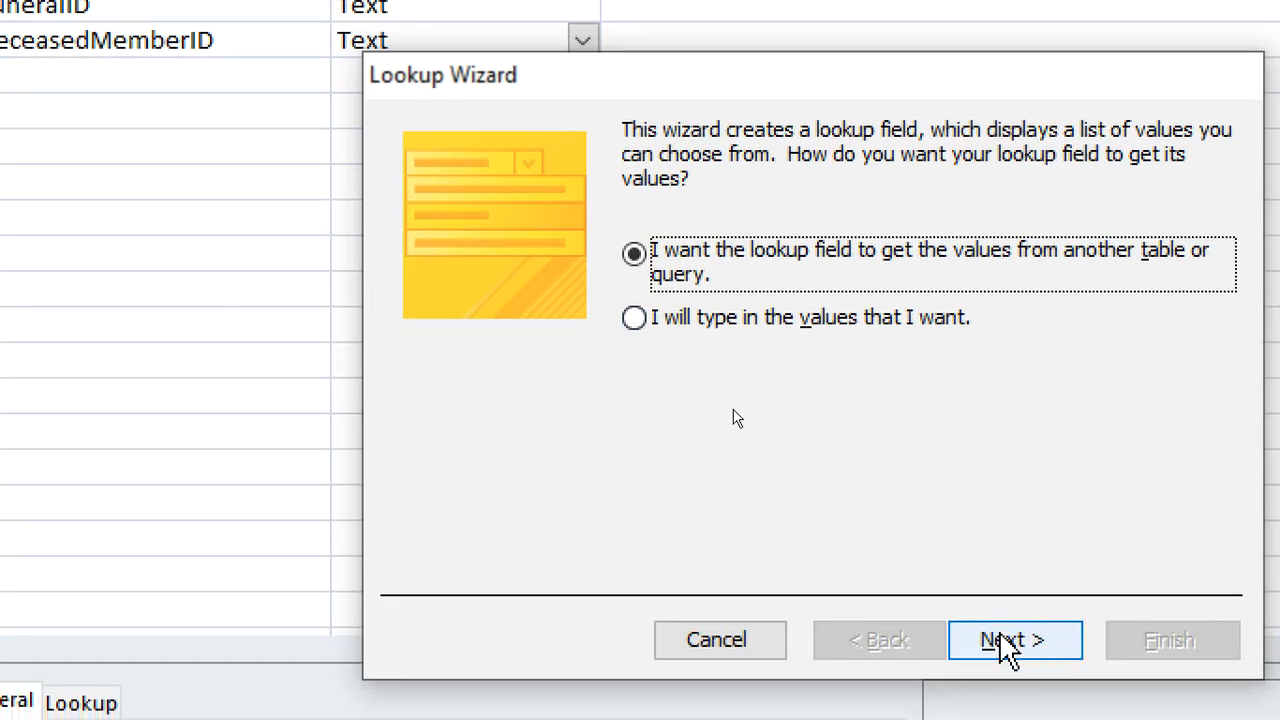
click(1010, 640)
click(760, 232)
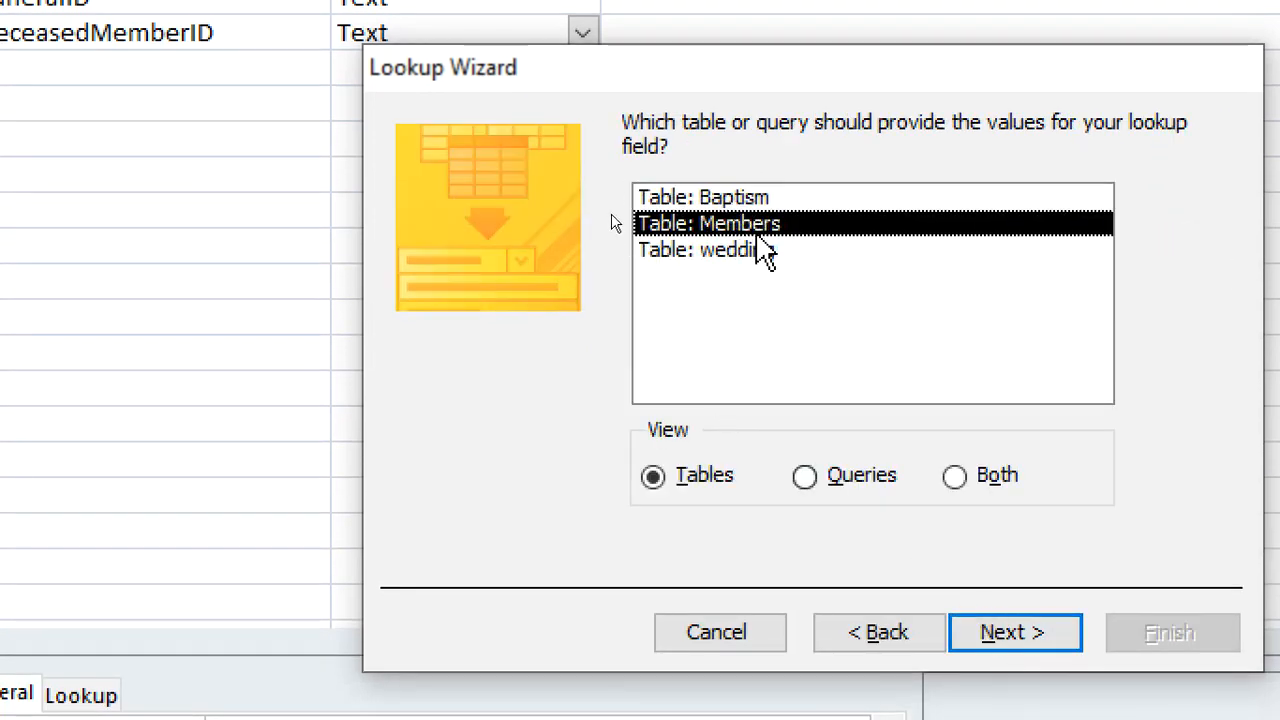
click(1000, 634)
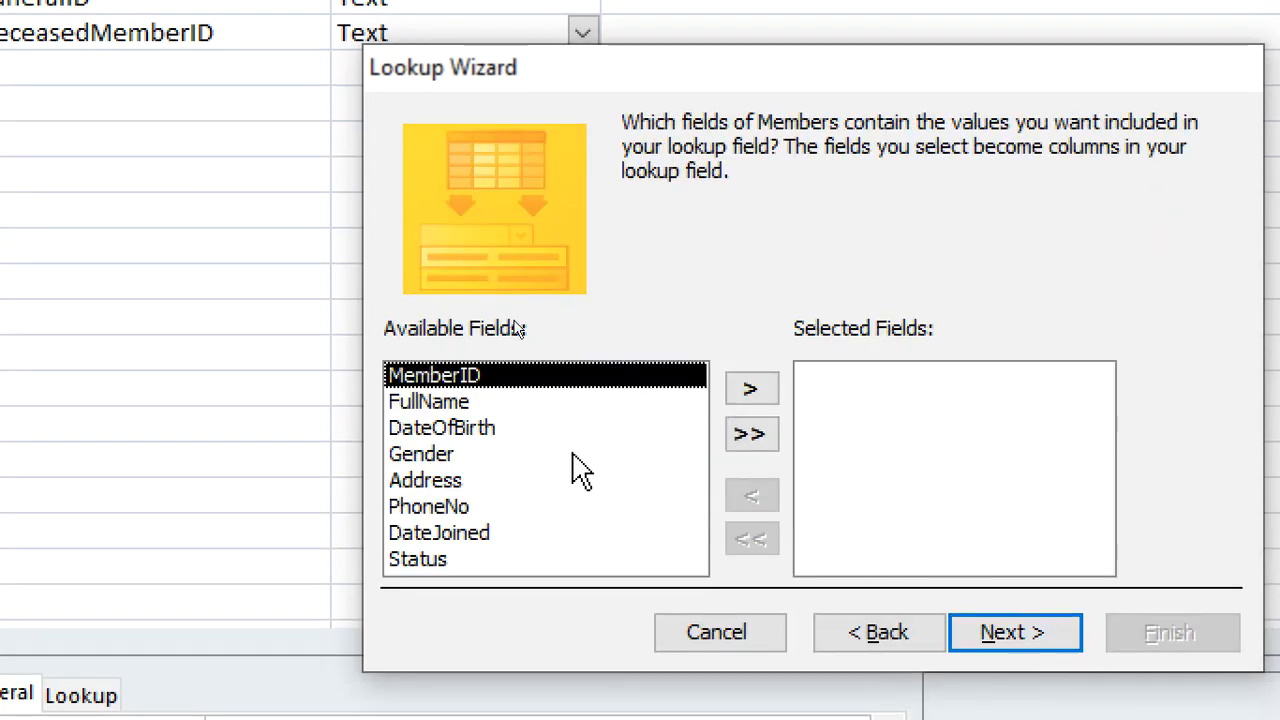
Include MemberID and FullName, in that order, in the DeceasedMemberID lookup and continue to the label page
click(748, 392)
click(748, 392)
click(987, 632)
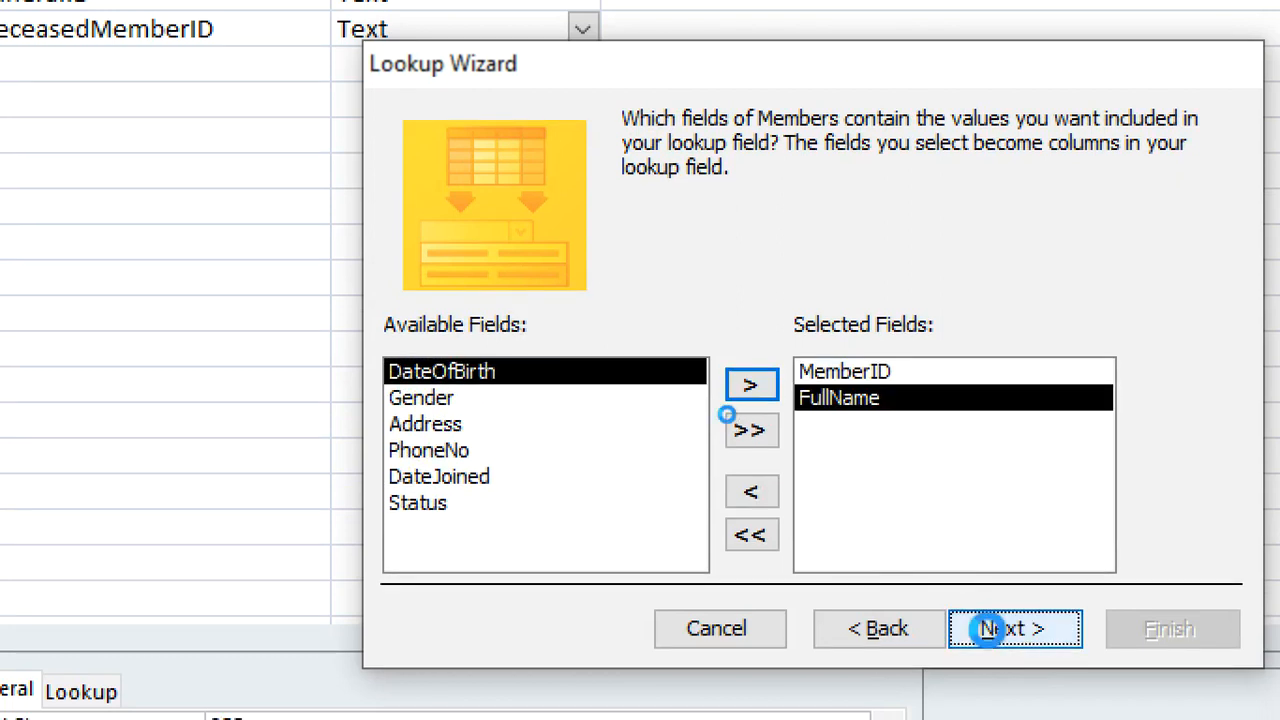
click(995, 633)
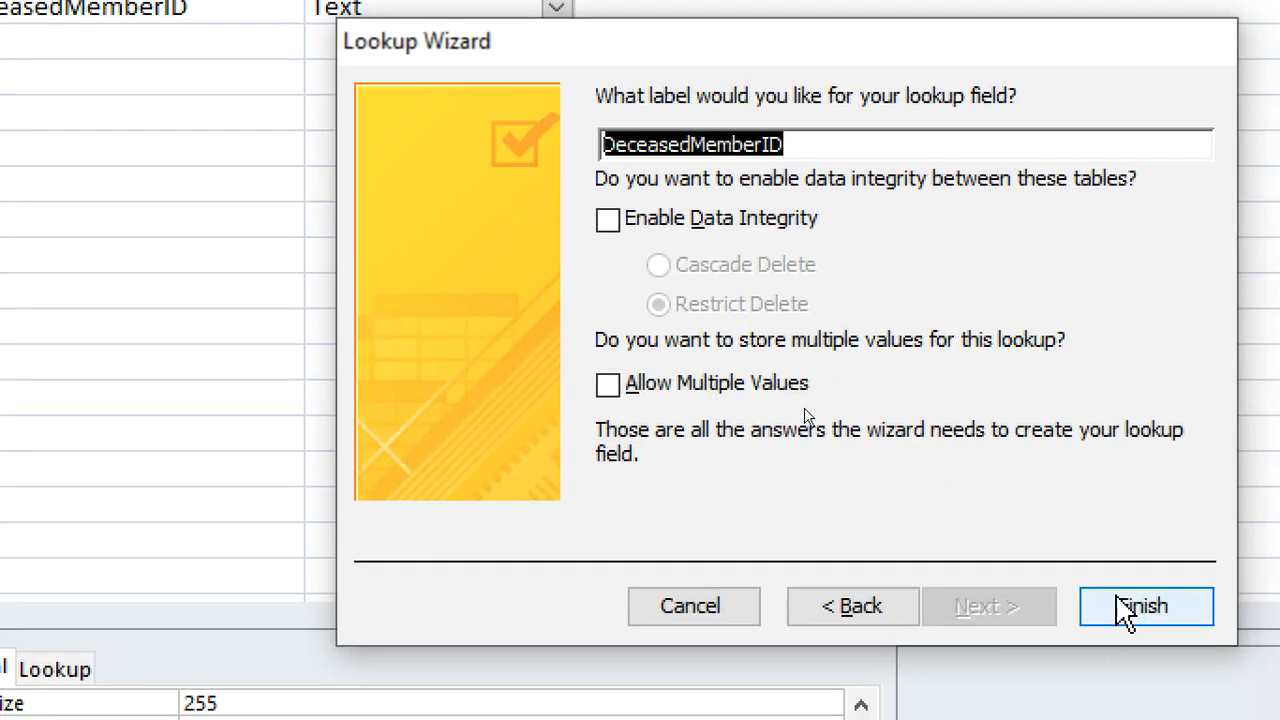
Finish the DeceasedMemberID lookup with its default label and save the table as FUNERAL
click(1165, 622)
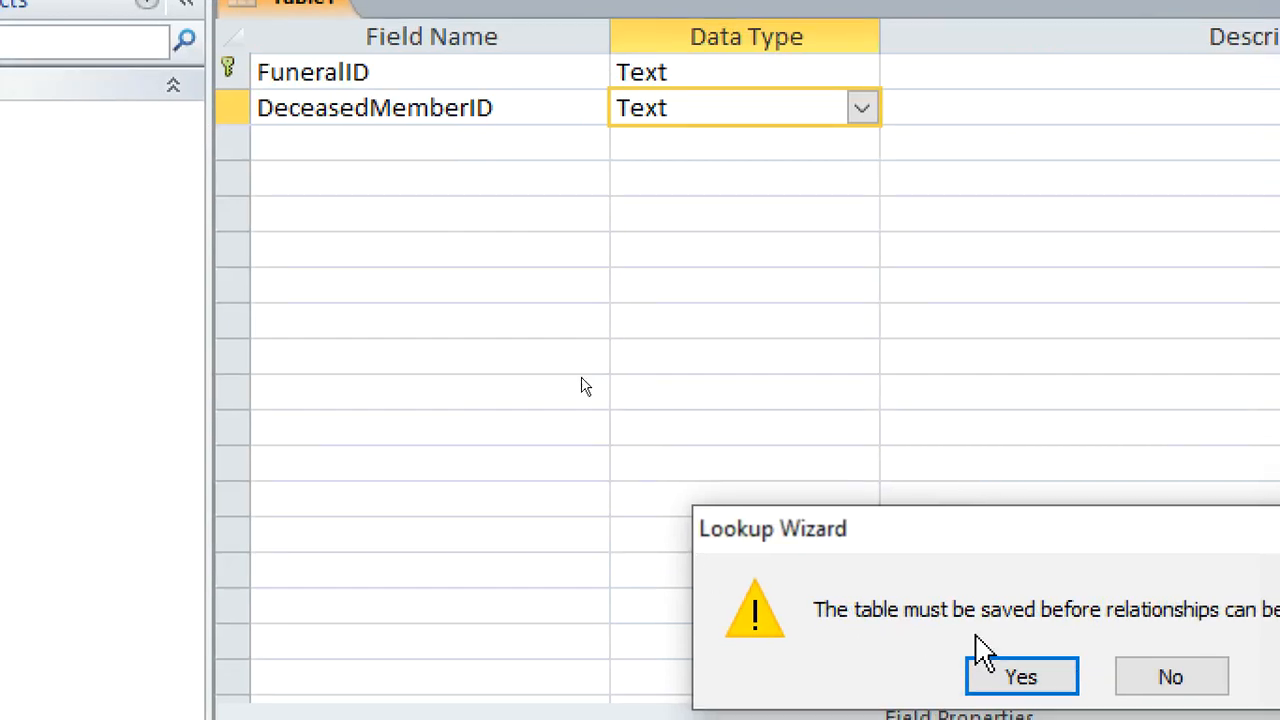
click(716, 628)
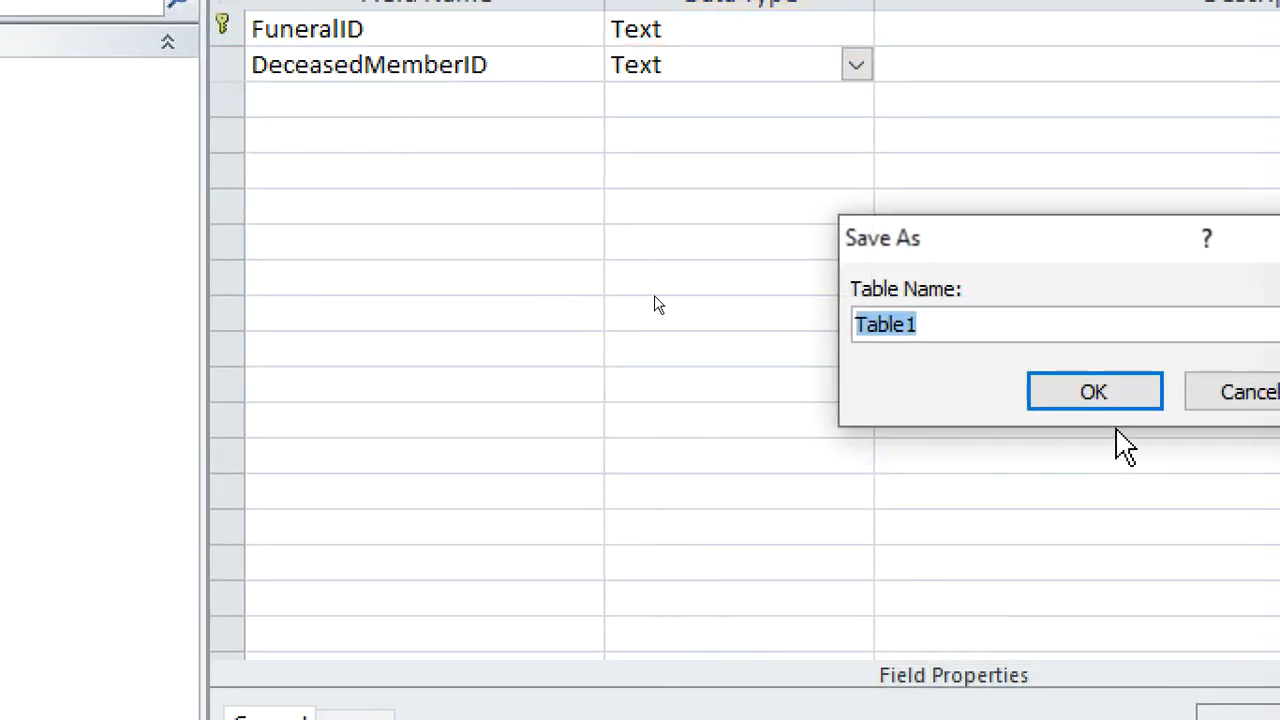
text(fUNERA)
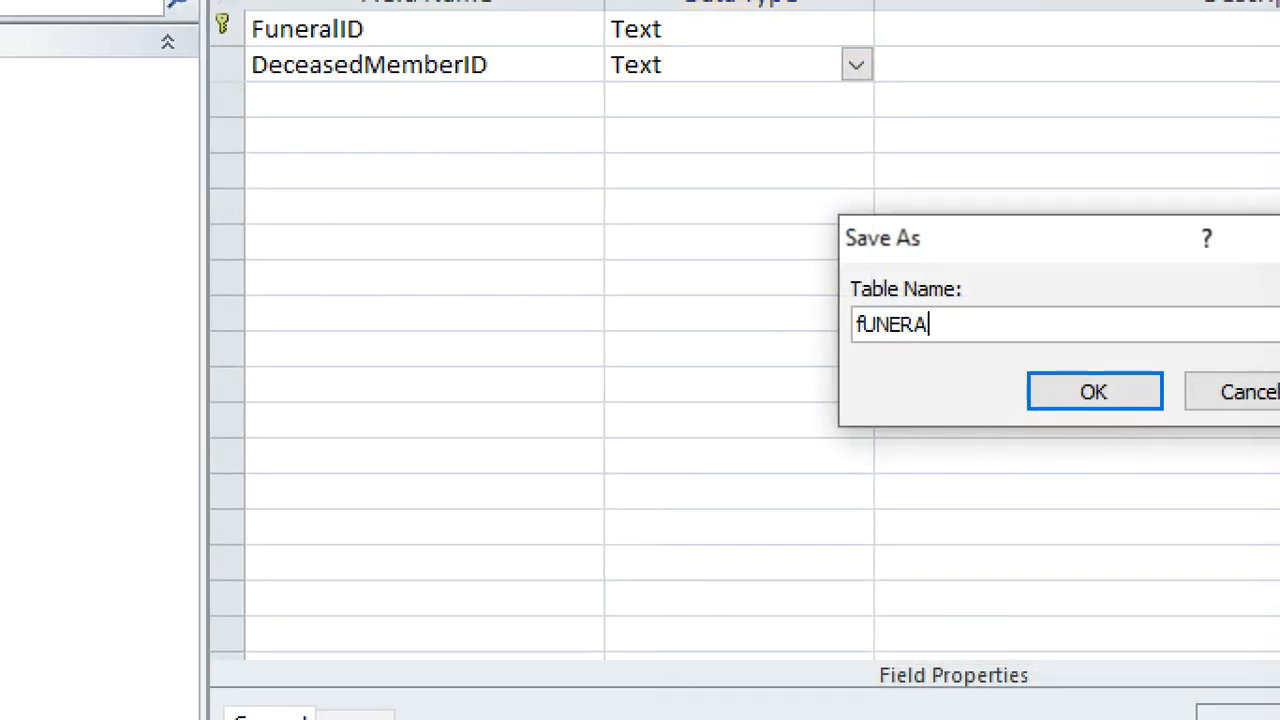
key(BackSpace)
key(BackSpace)
key(BackSpace)
key(BackSpace)
text(FUNER)
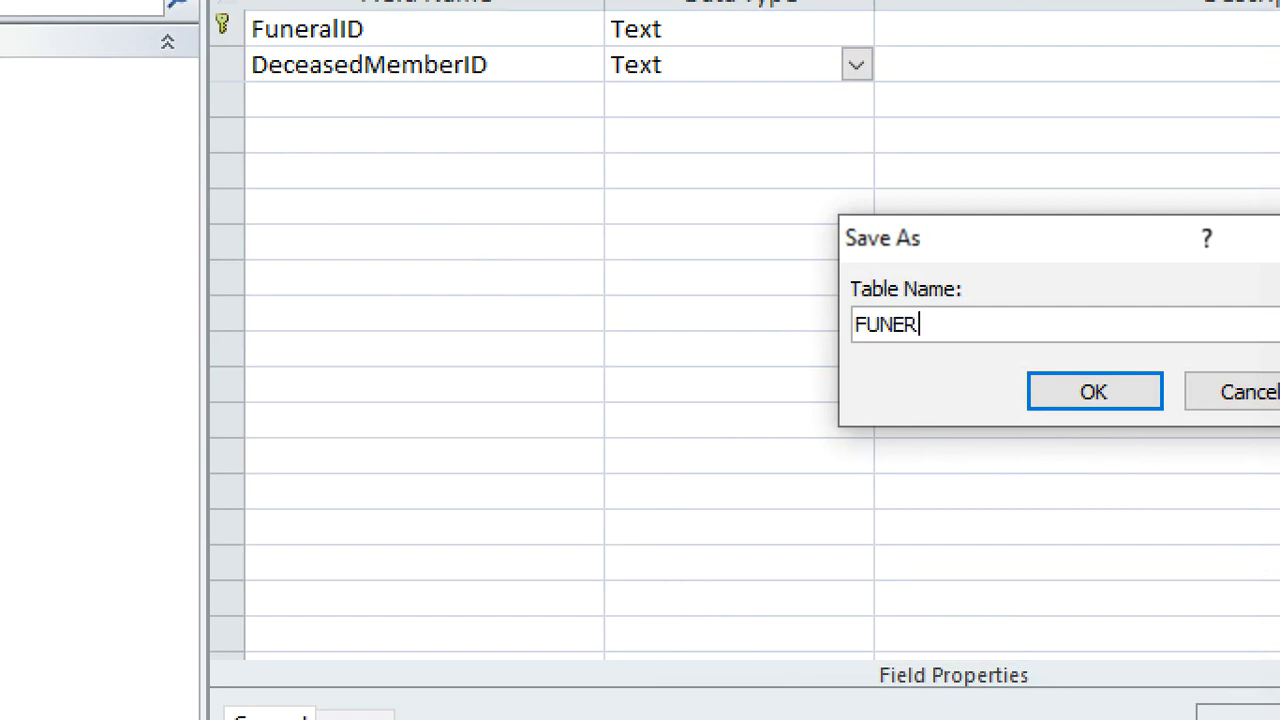
key(Return)
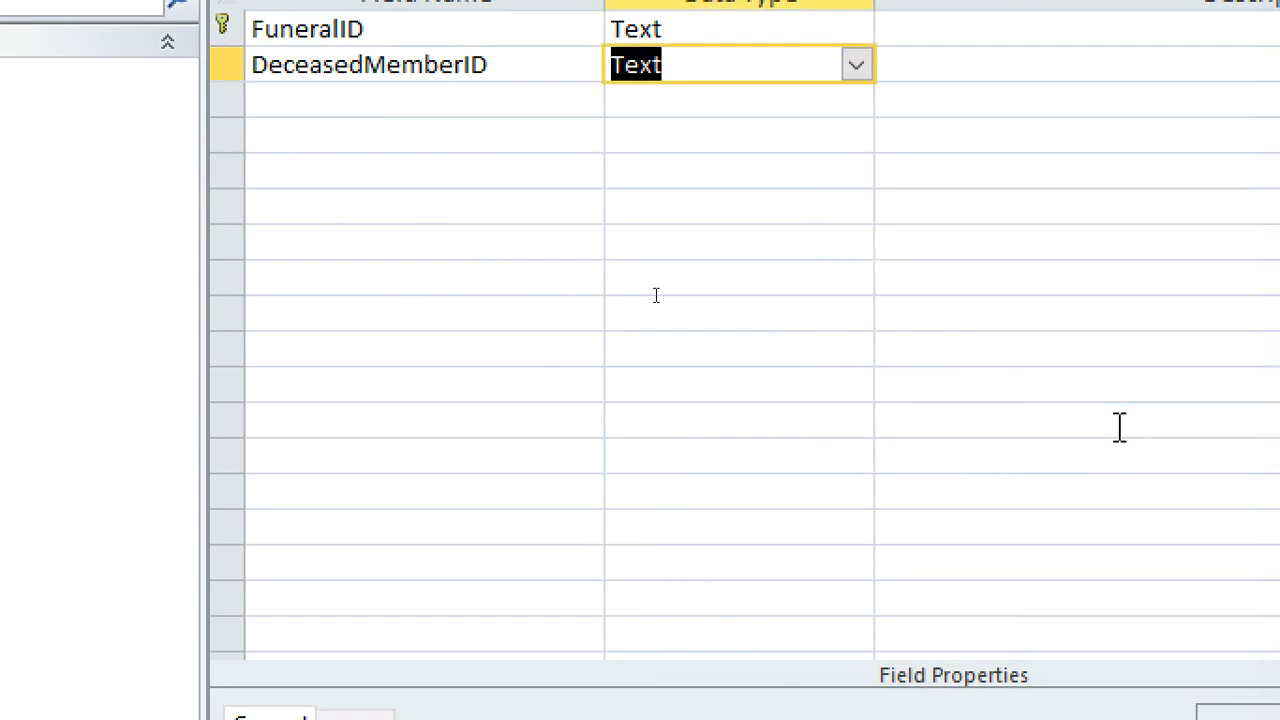
Add a DateOfDeath field below DeceasedMemberID with the Date/Time data type
click(478, 98)
text(DA)
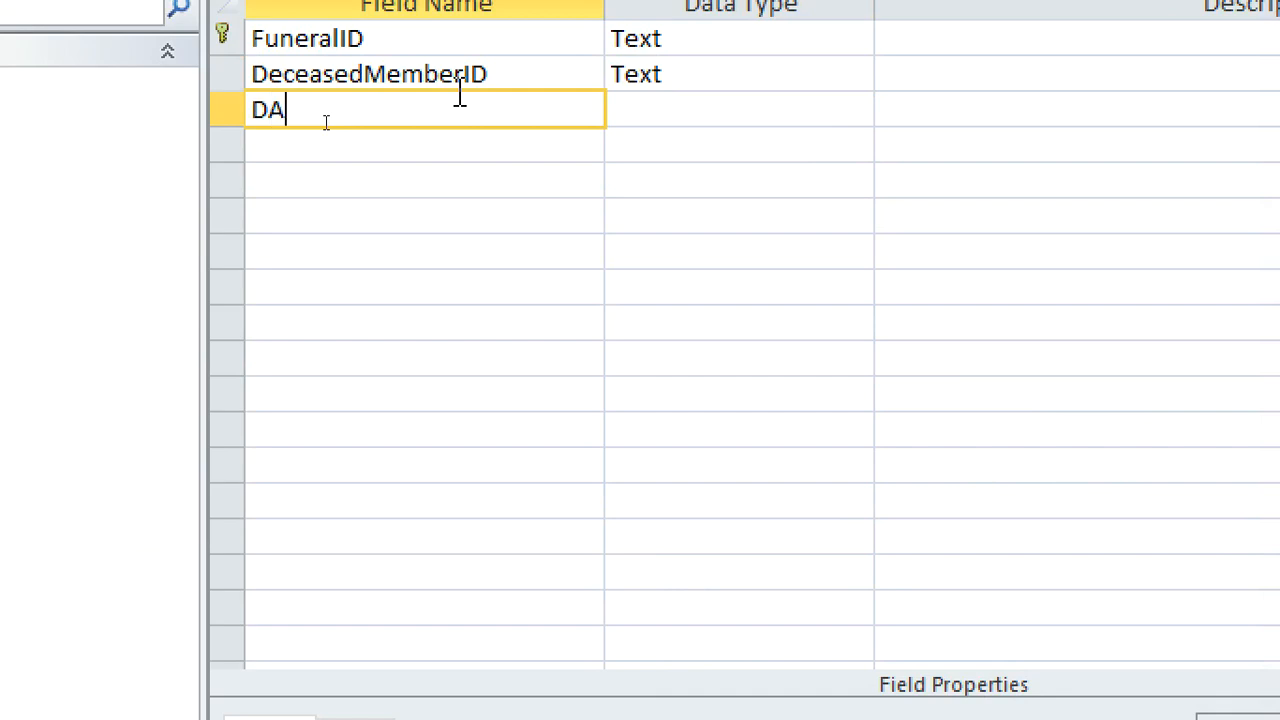
key(BackSpace)
text(eOfDeath)
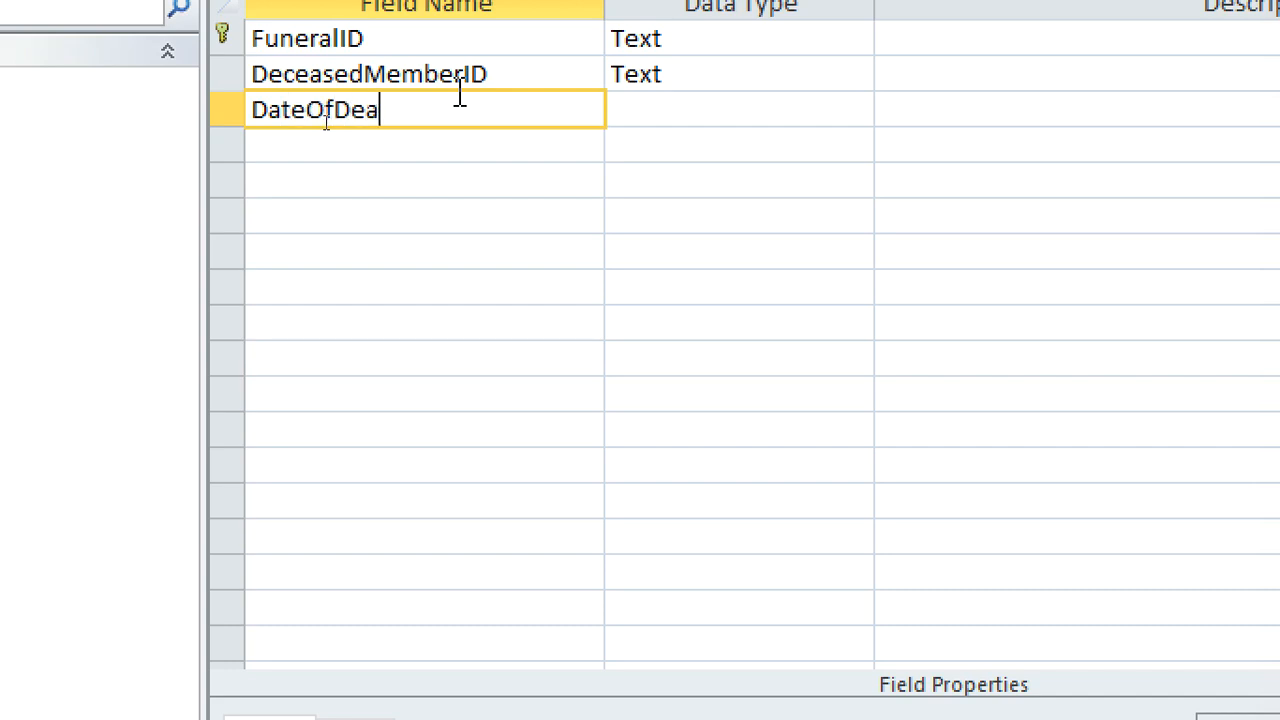
click(627, 124)
text(date/Time)
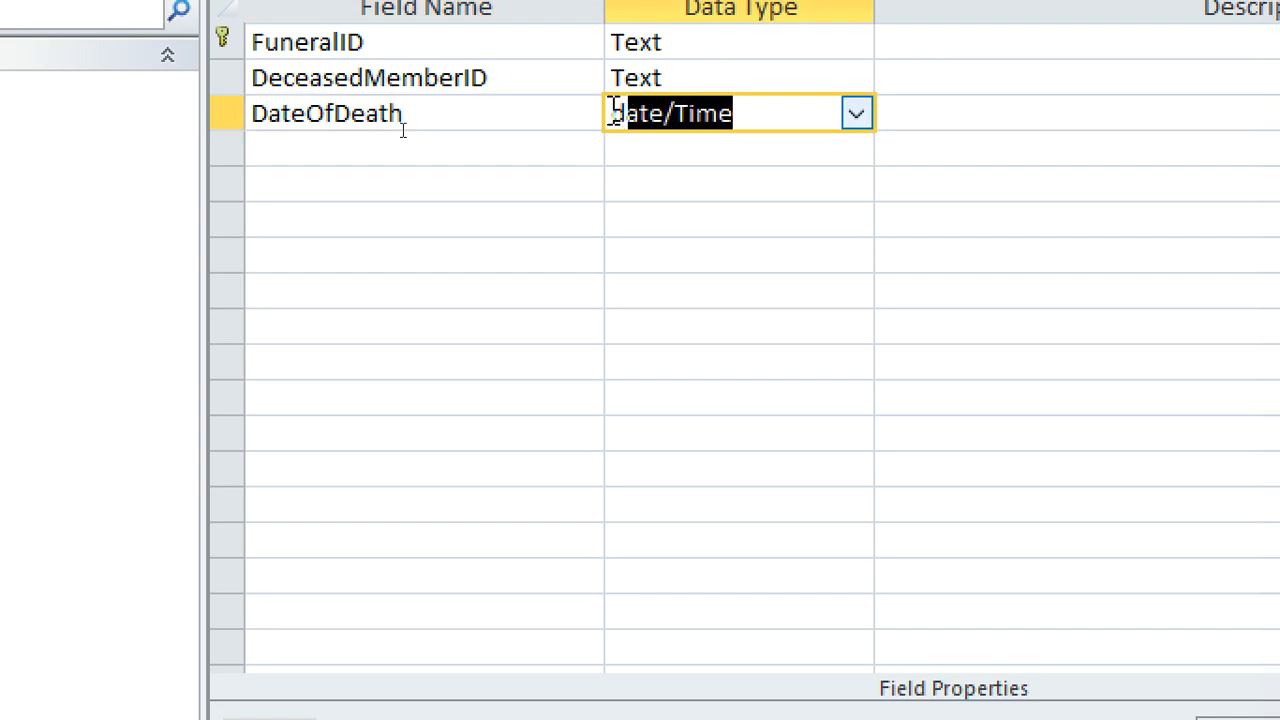
Add a DateOfFuneral field below DateOfDeath with the Date/Time data type
click(445, 143)
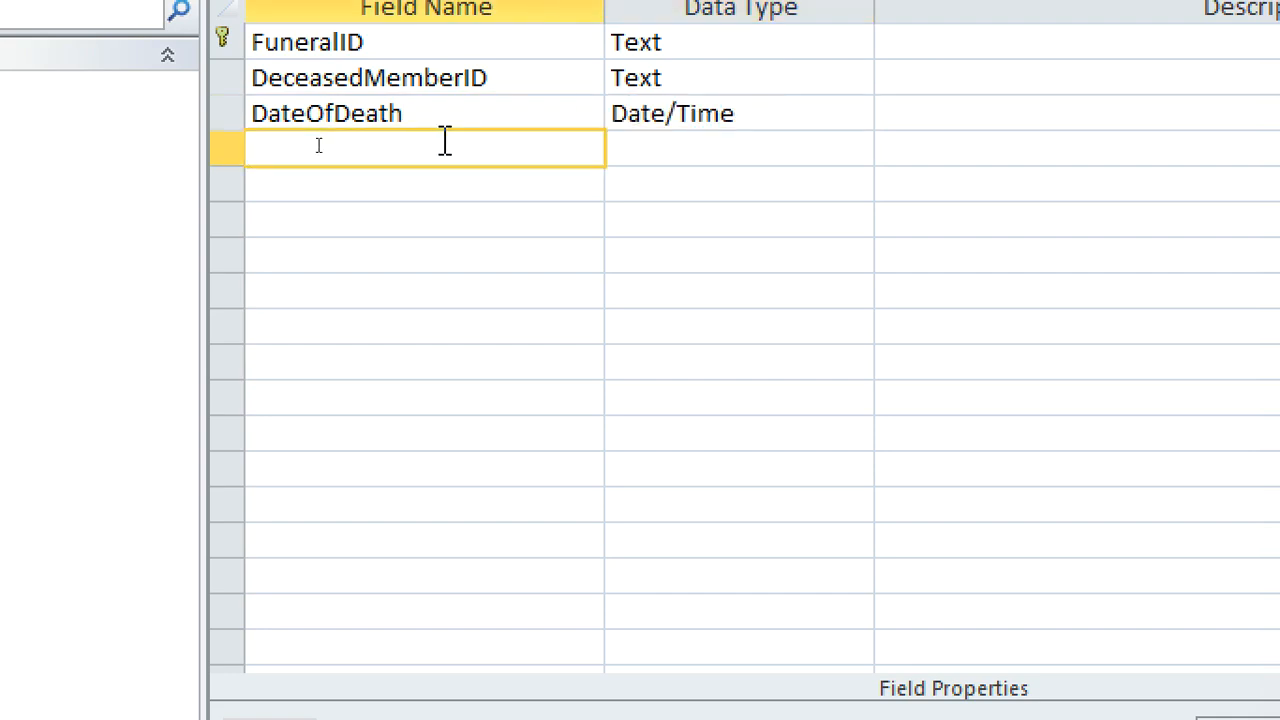
text(DateOF)
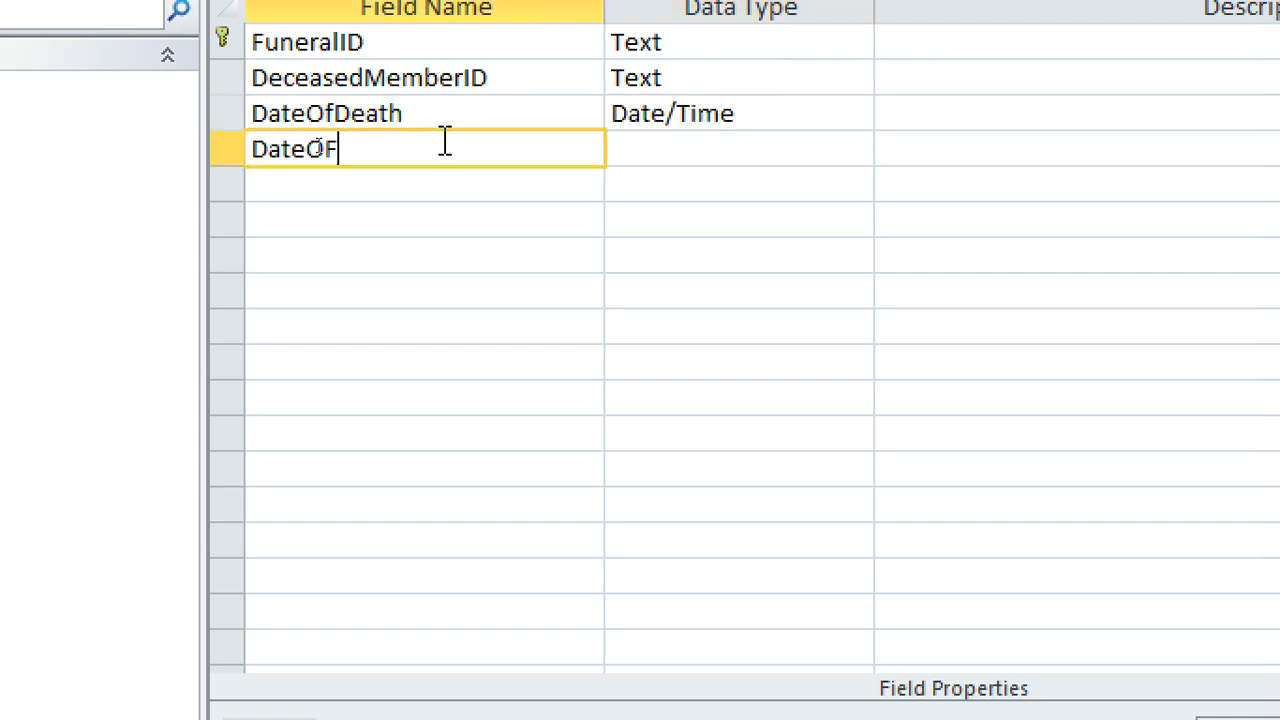
text(Funeral)
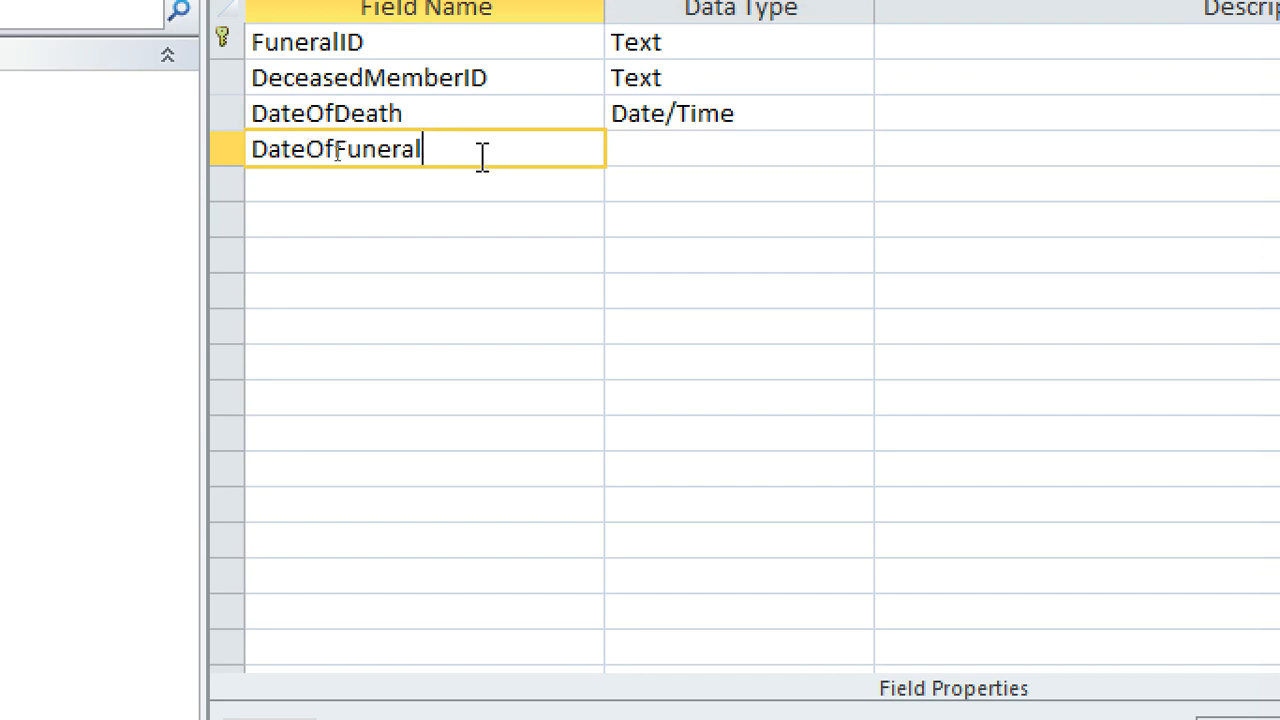
click(620, 149)
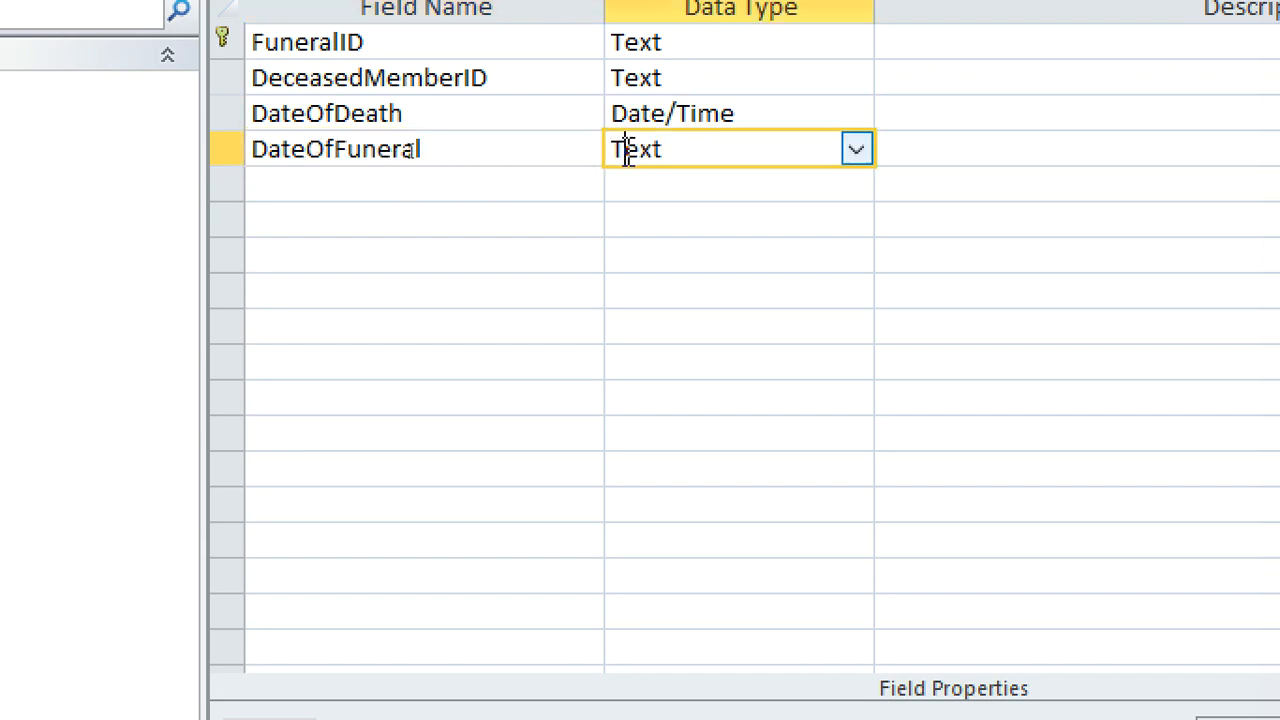
text(date/Tim)
Add an Officiant field with the Text data type below DateOfFuneral and close the FUNERAL table
click(471, 190)
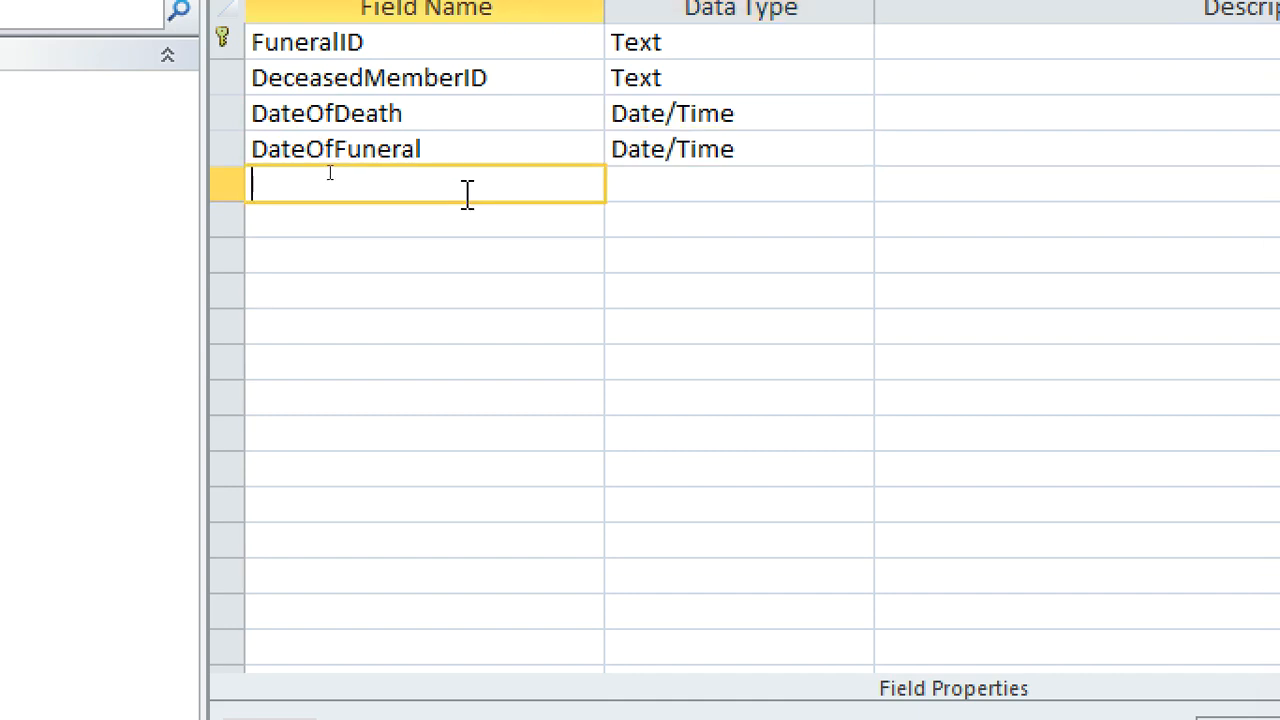
text(Officia)
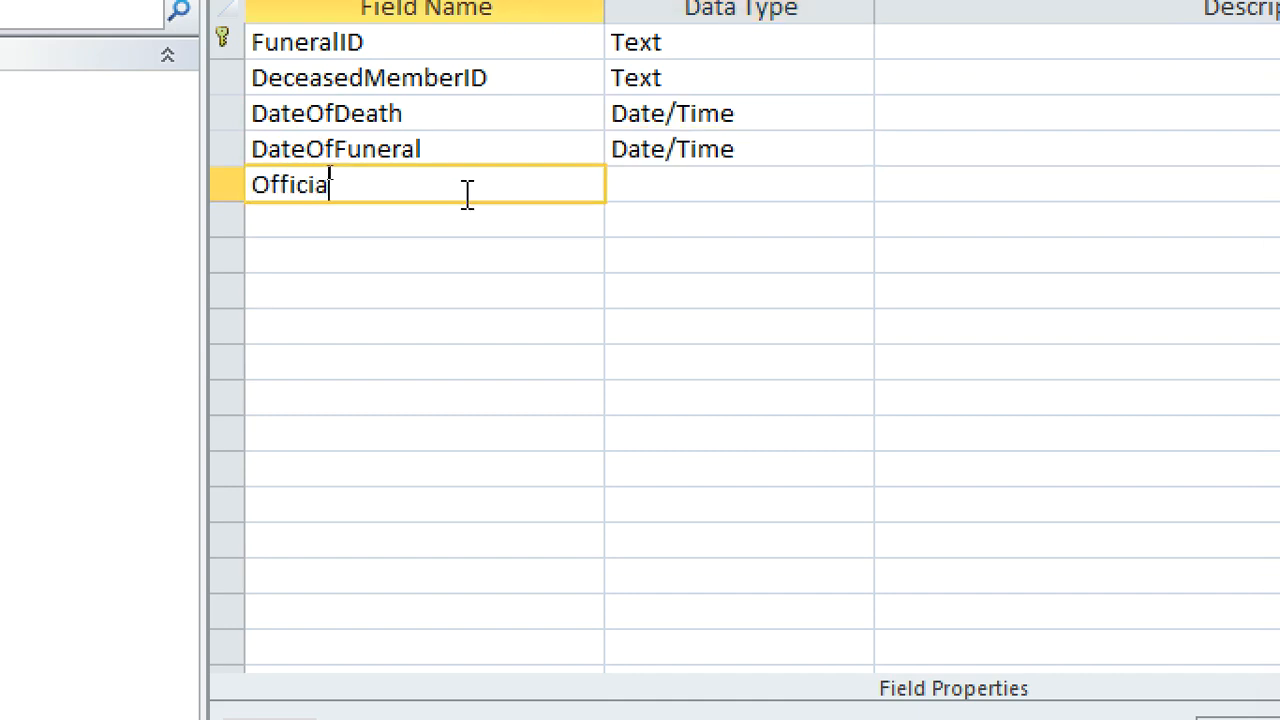
text(nt)
key(Down)
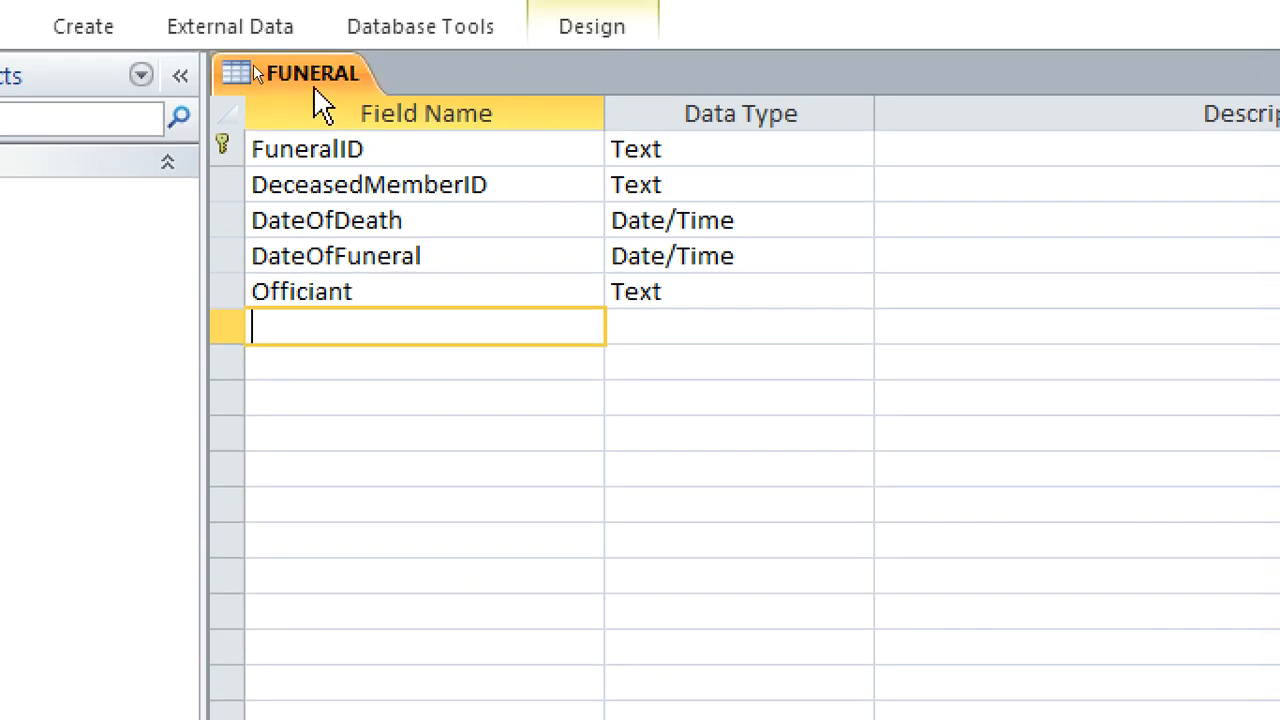
right_click(300, 50)
click(389, 148)
Create a new table in Design view with a Text field named EventID as its primary key
click(112, 41)
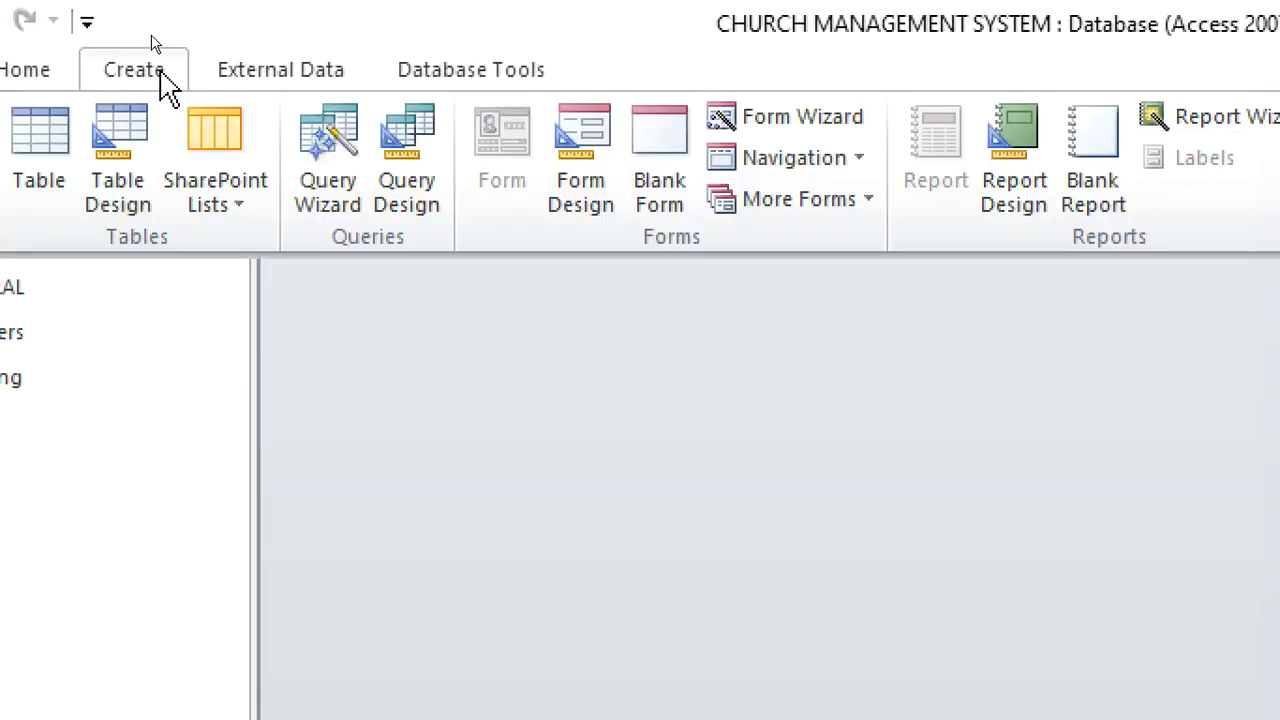
click(143, 190)
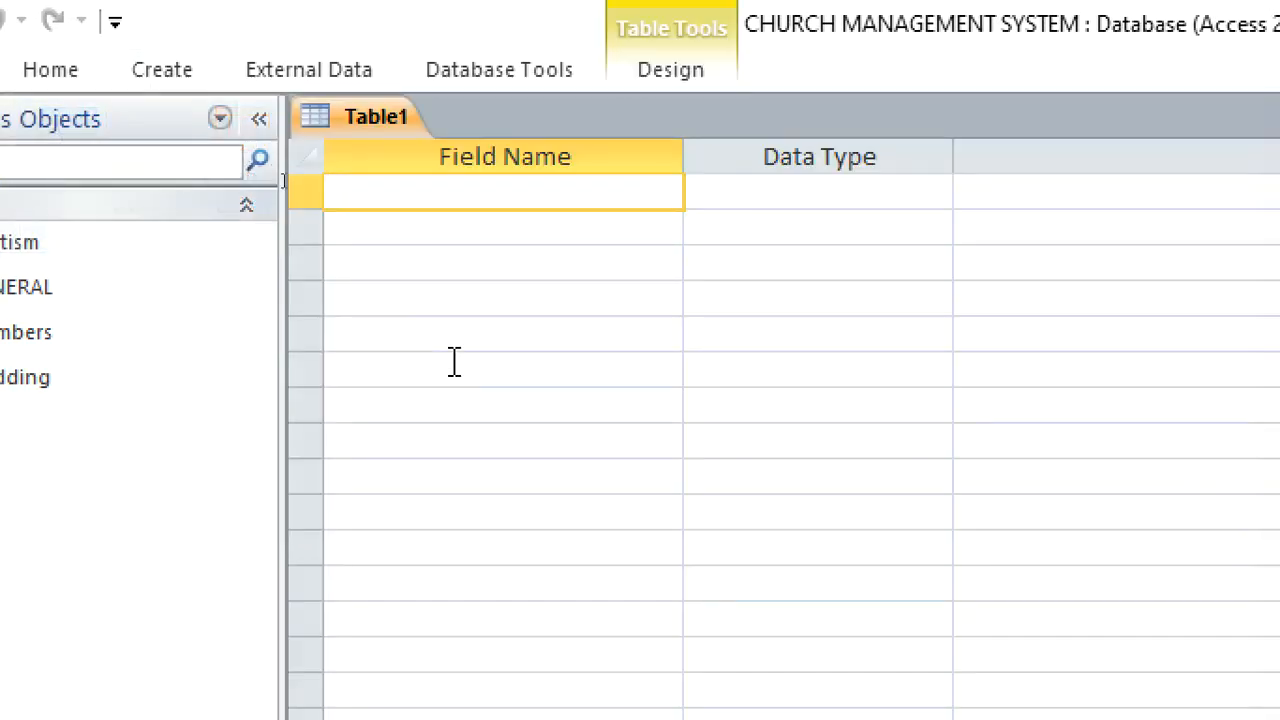
text(Evern)
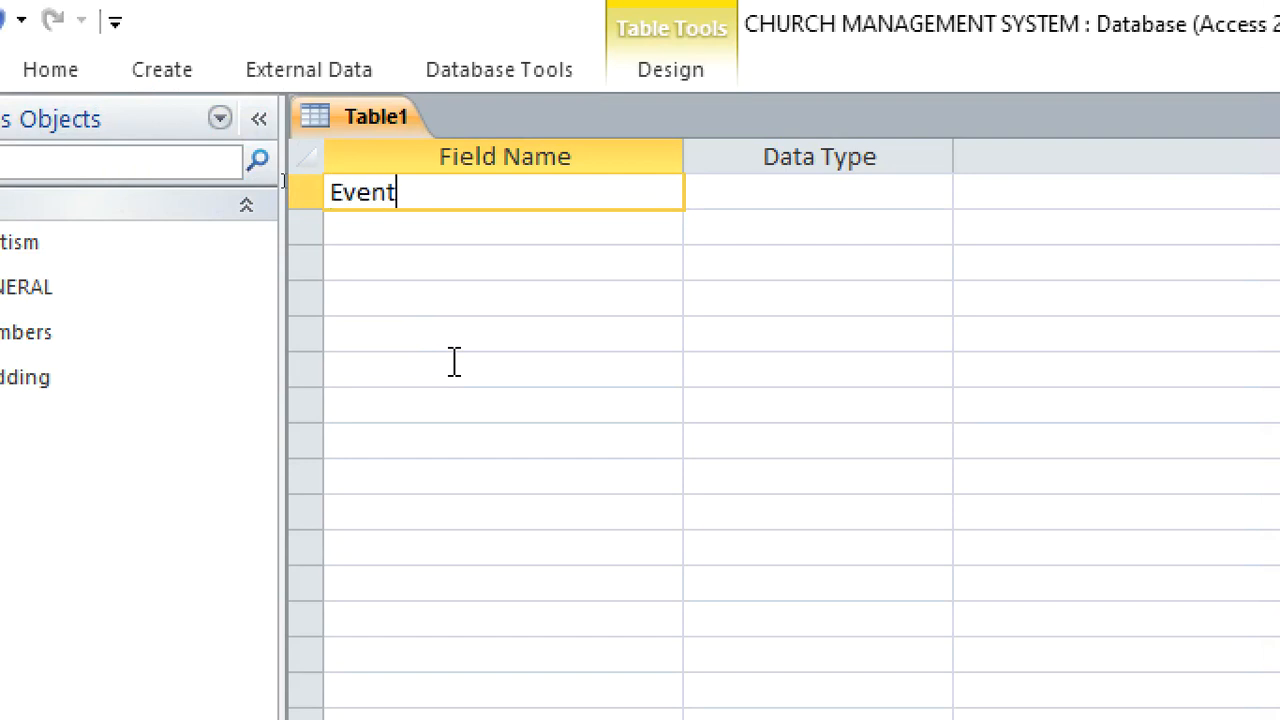
text(ID)
right_click(740, 197)
click(771, 218)
Add an EventName field below EventID with the Text data type
click(541, 237)
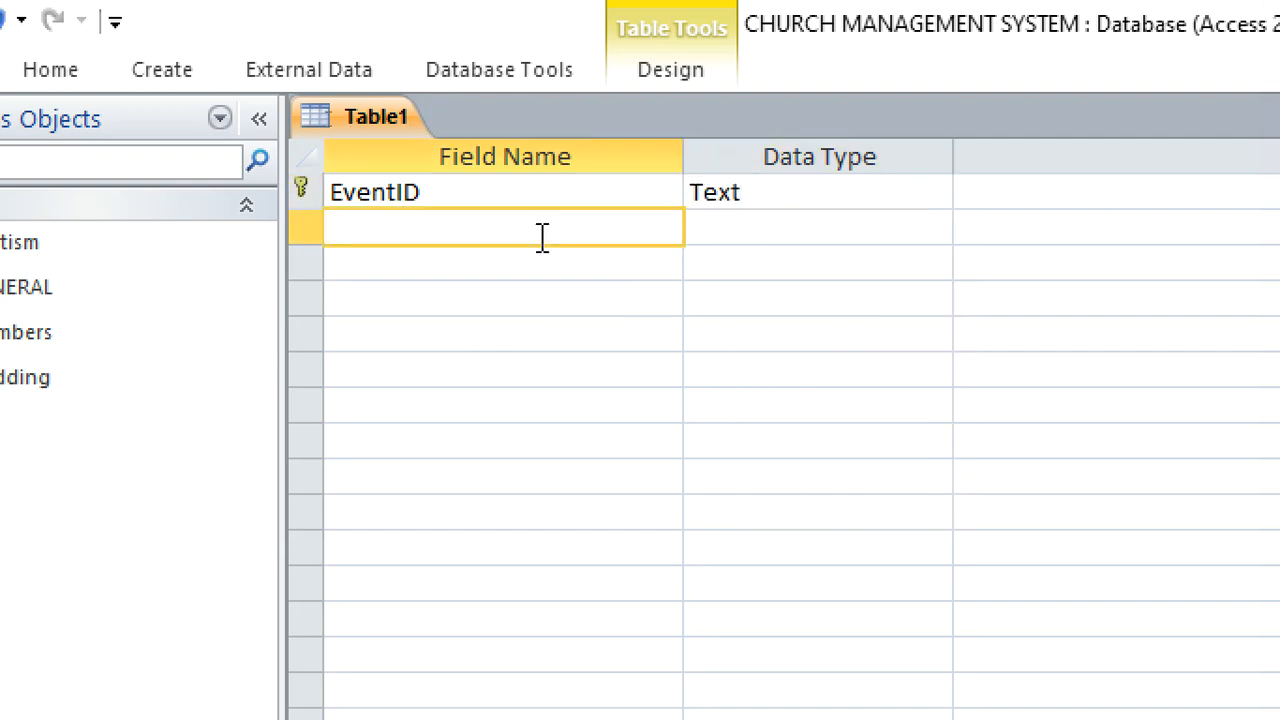
text(EventName)
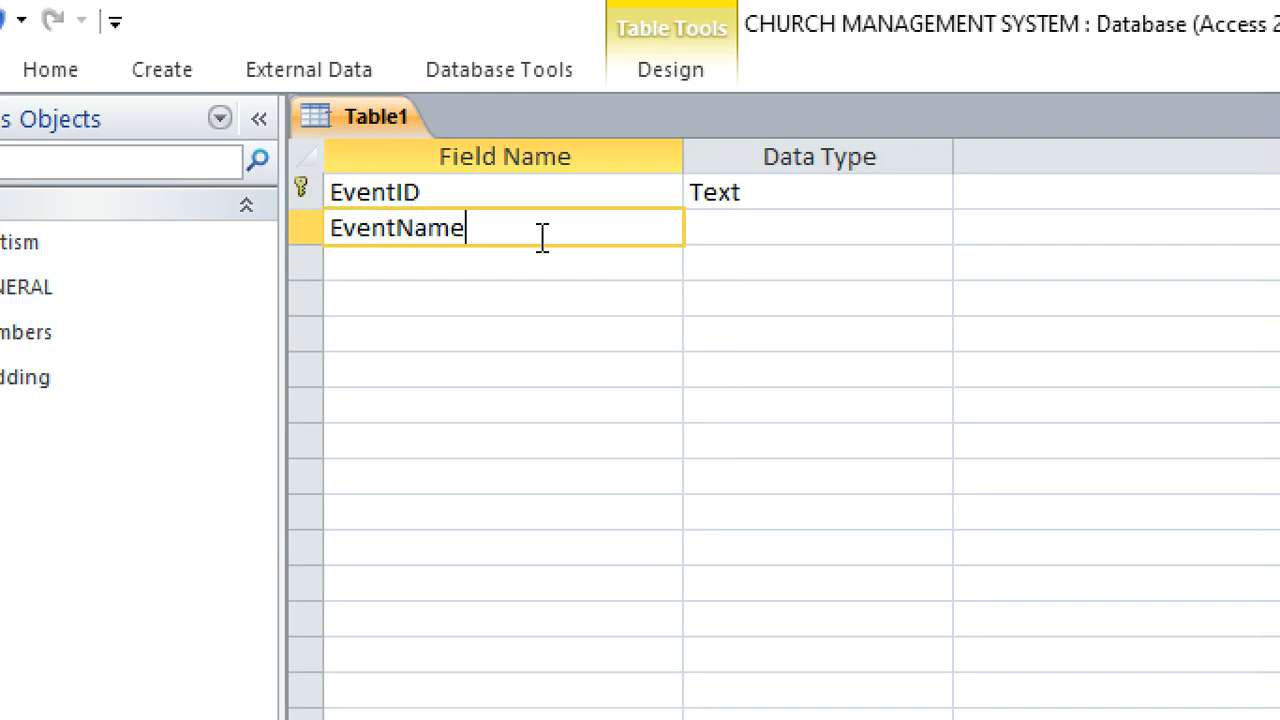
click(773, 240)
Add an EventDate field below EventName with the Date/Time data type
click(549, 260)
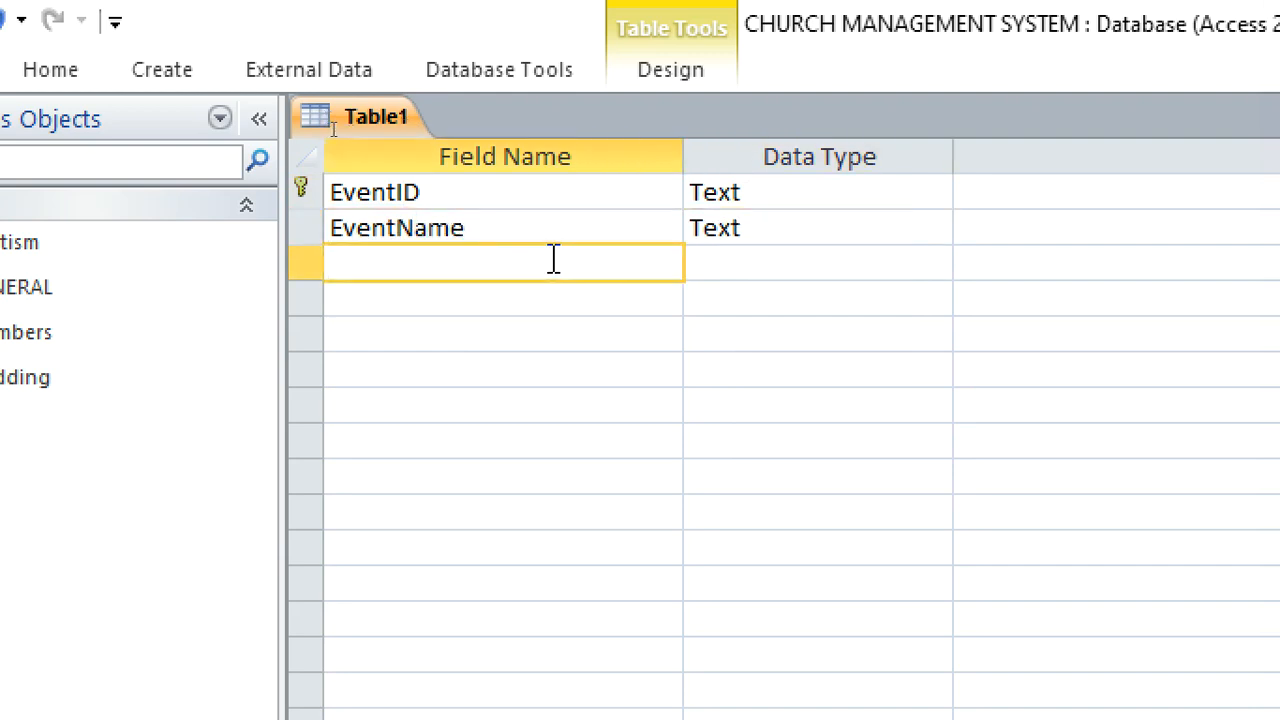
text(Da)
key(BackSpace)
key(BackSpace)
text(EventDate)
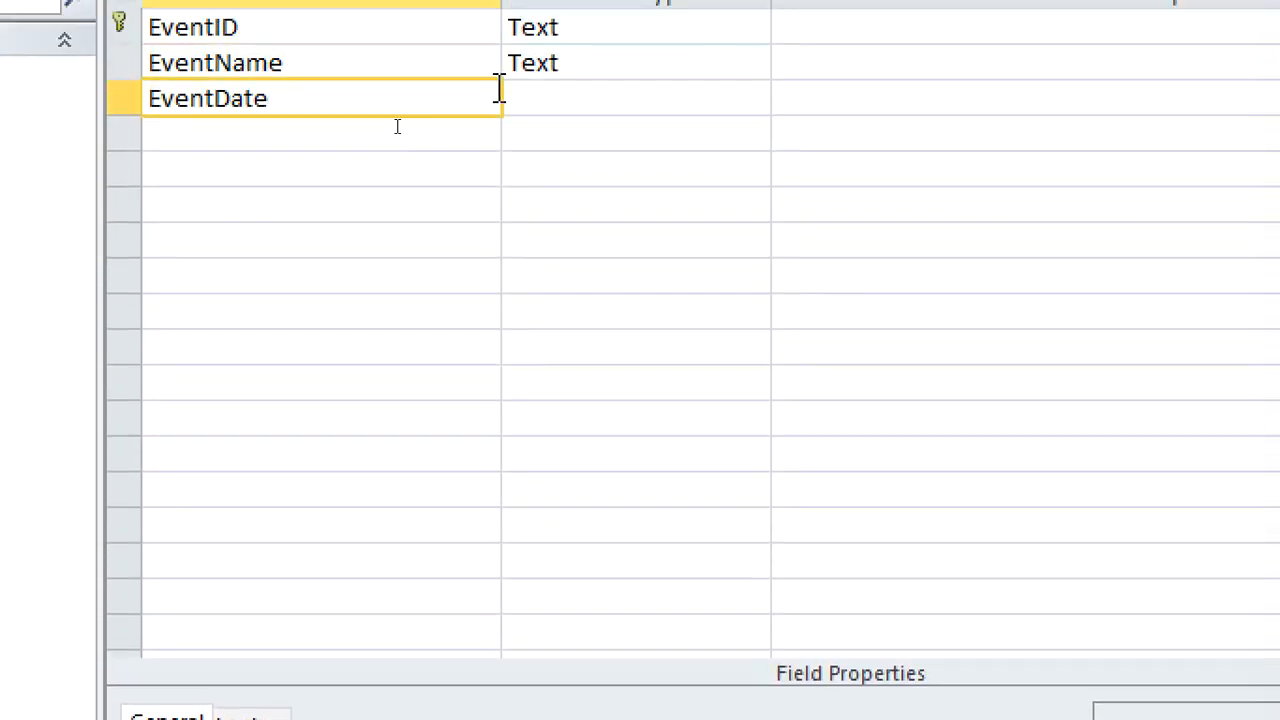
key(Tab)
text(d)
Add an EventTime field below EventDate with the Date/Time data type
click(395, 145)
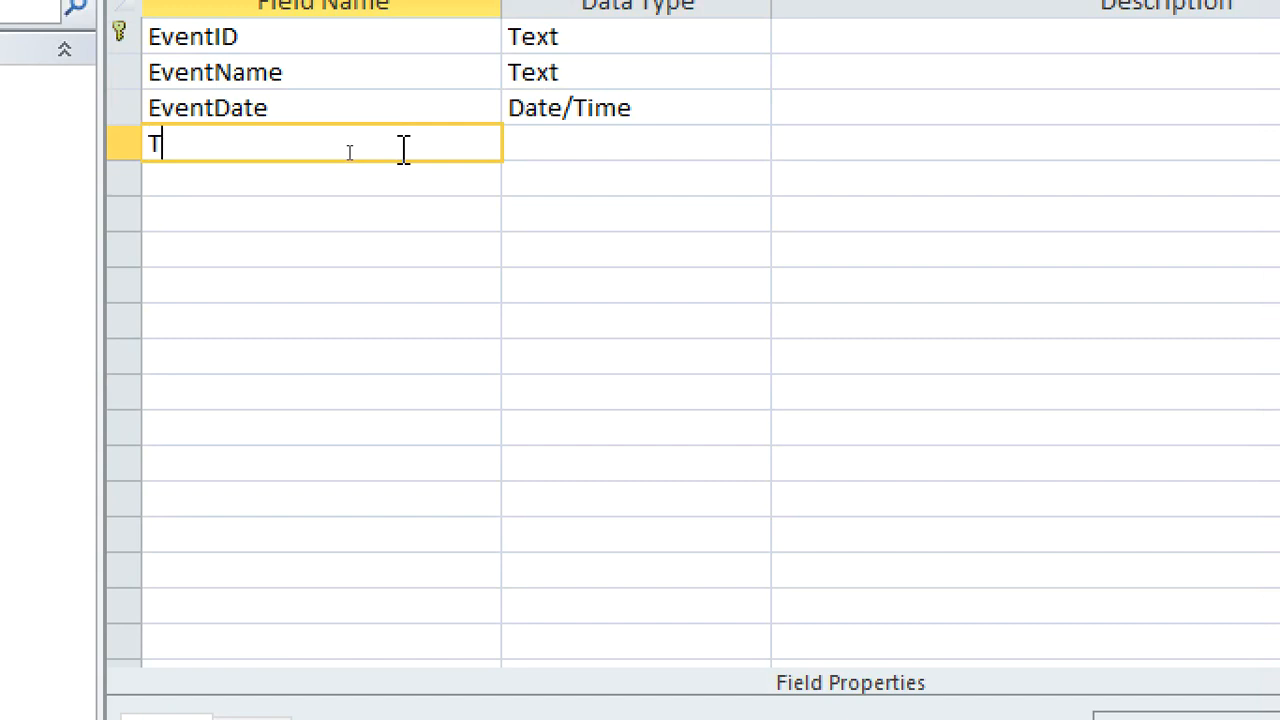
text(Time)
key(BackSpace)
key(BackSpace)
text(EventTime)
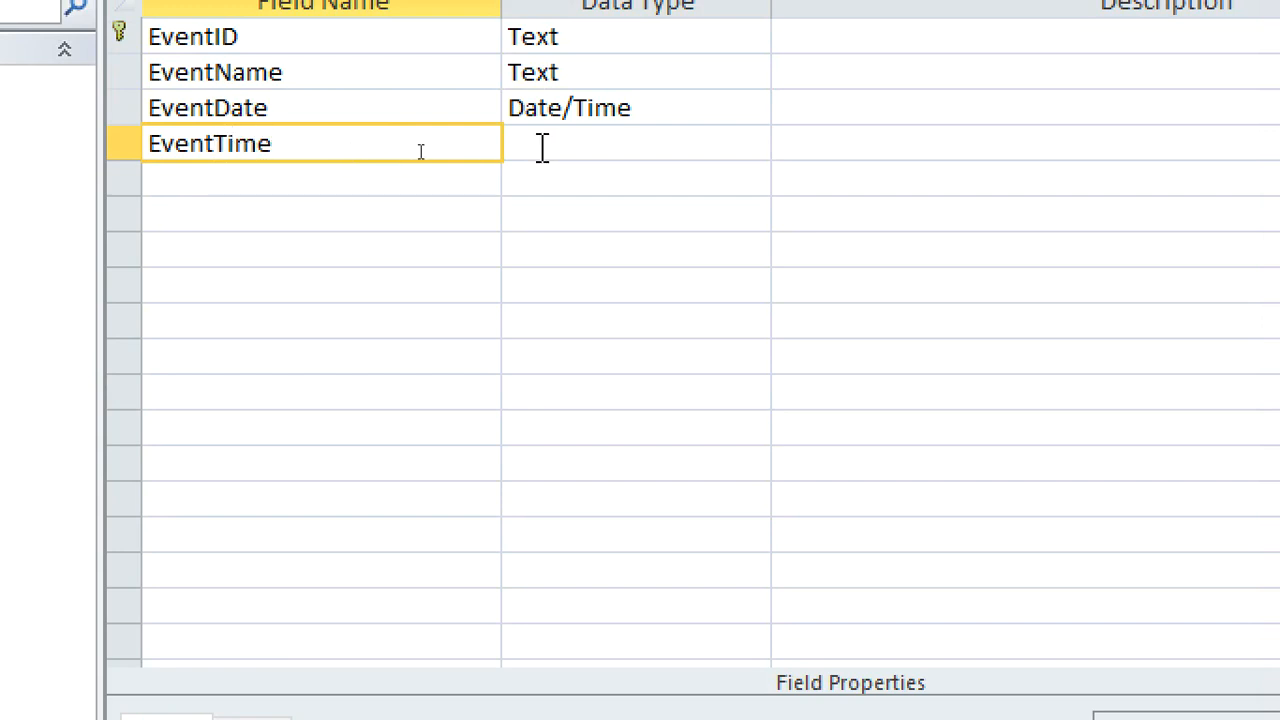
click(559, 148)
text(date/Time)
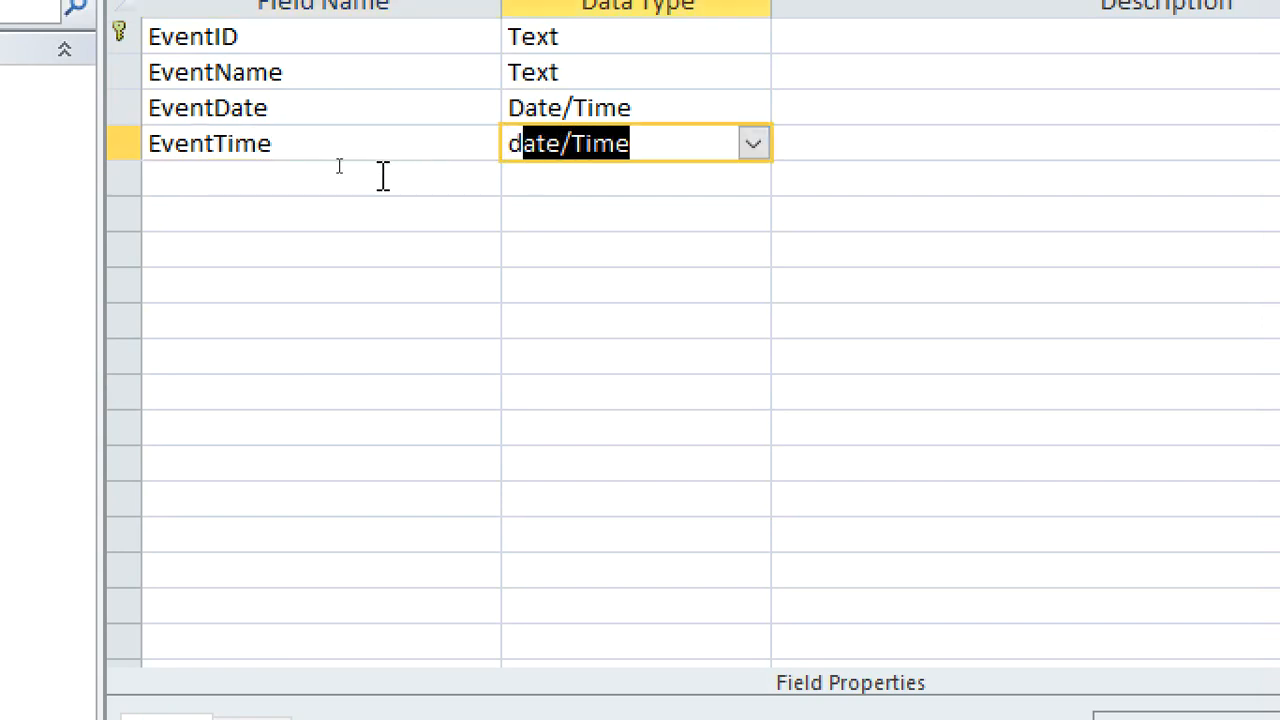
Add a Location field with the Text data type and a TypeOfEvent field below EventTime
click(383, 177)
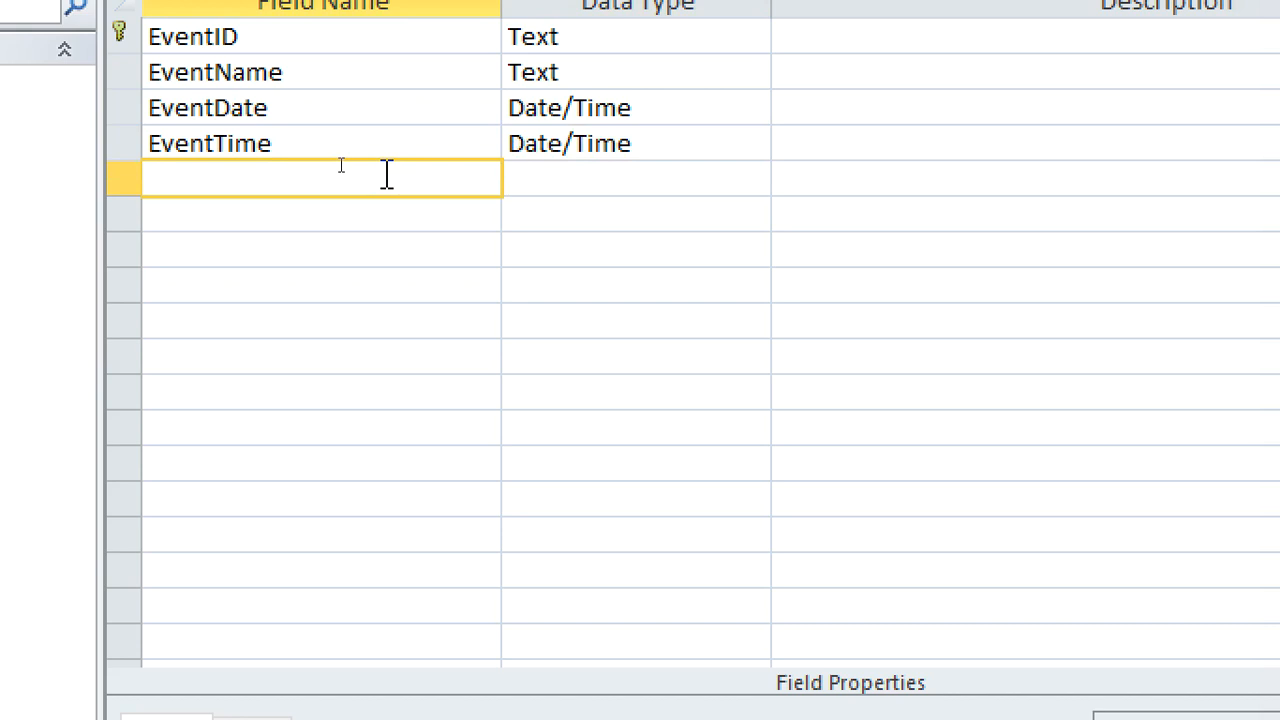
text(Location)
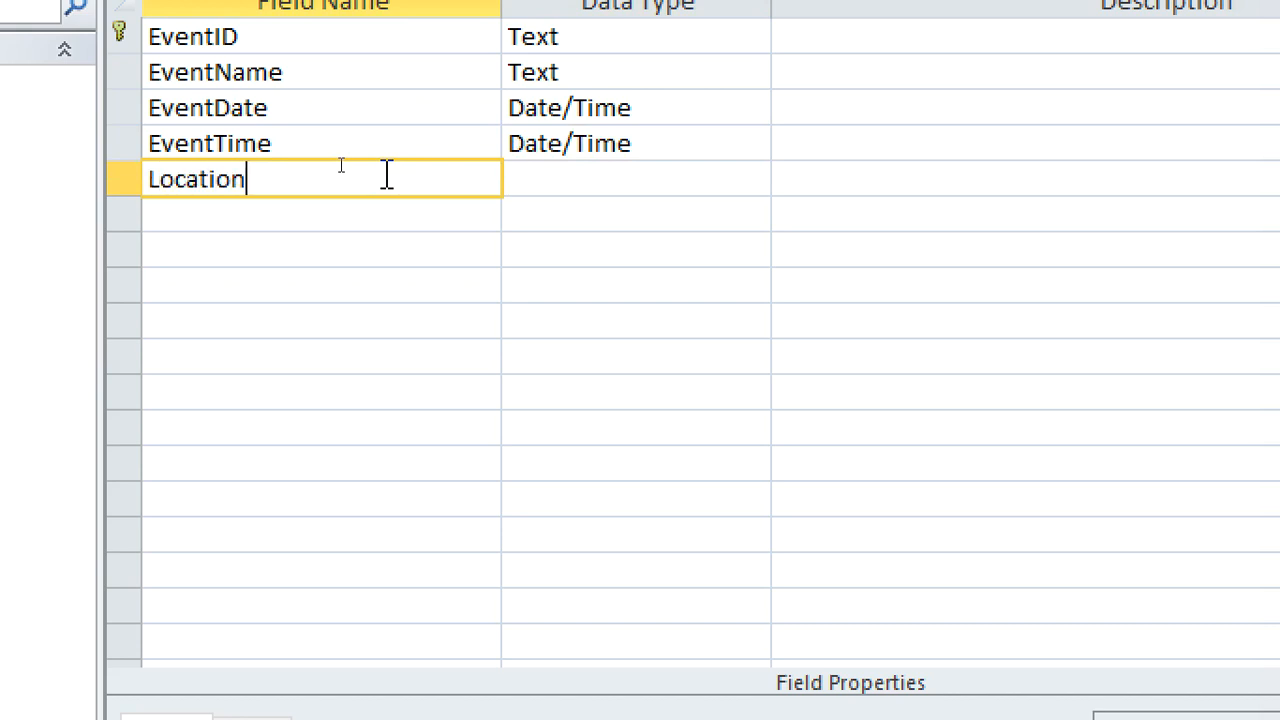
click(275, 217)
text(TypeOfE)
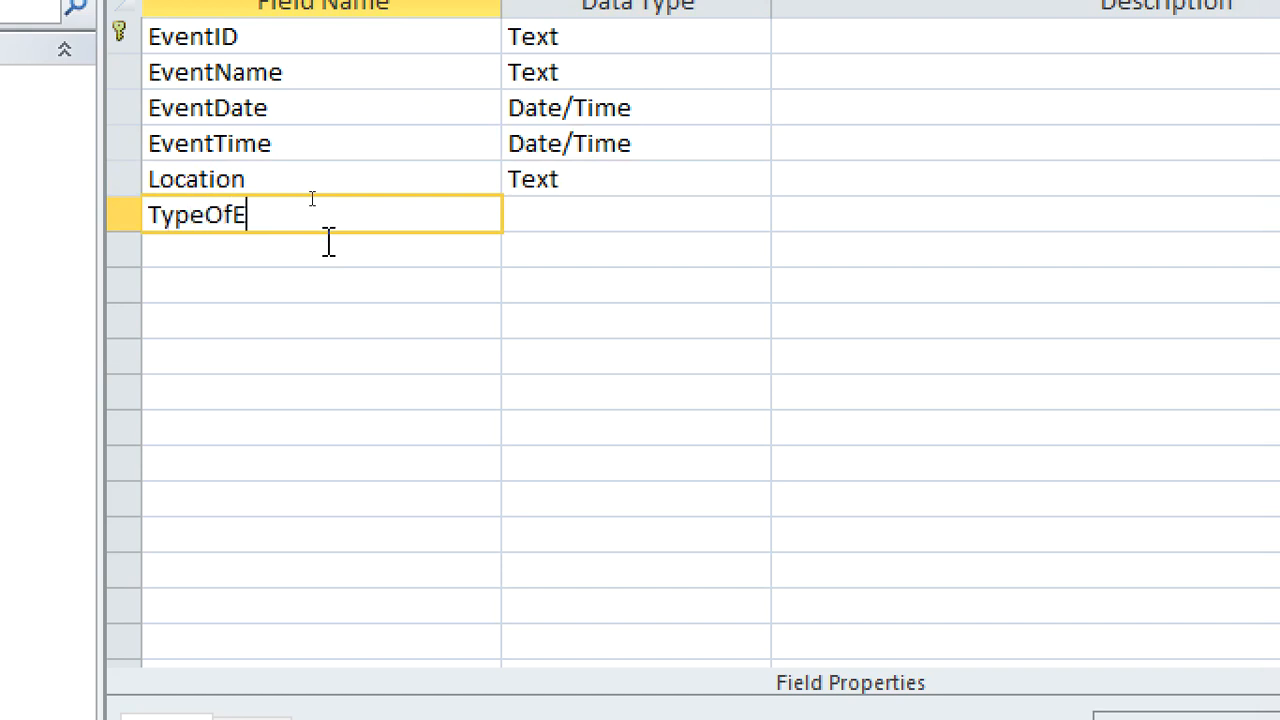
text(vent)
Start the Lookup Wizard for the TypeOfEvent field and choose to supply the list values manually
click(528, 225)
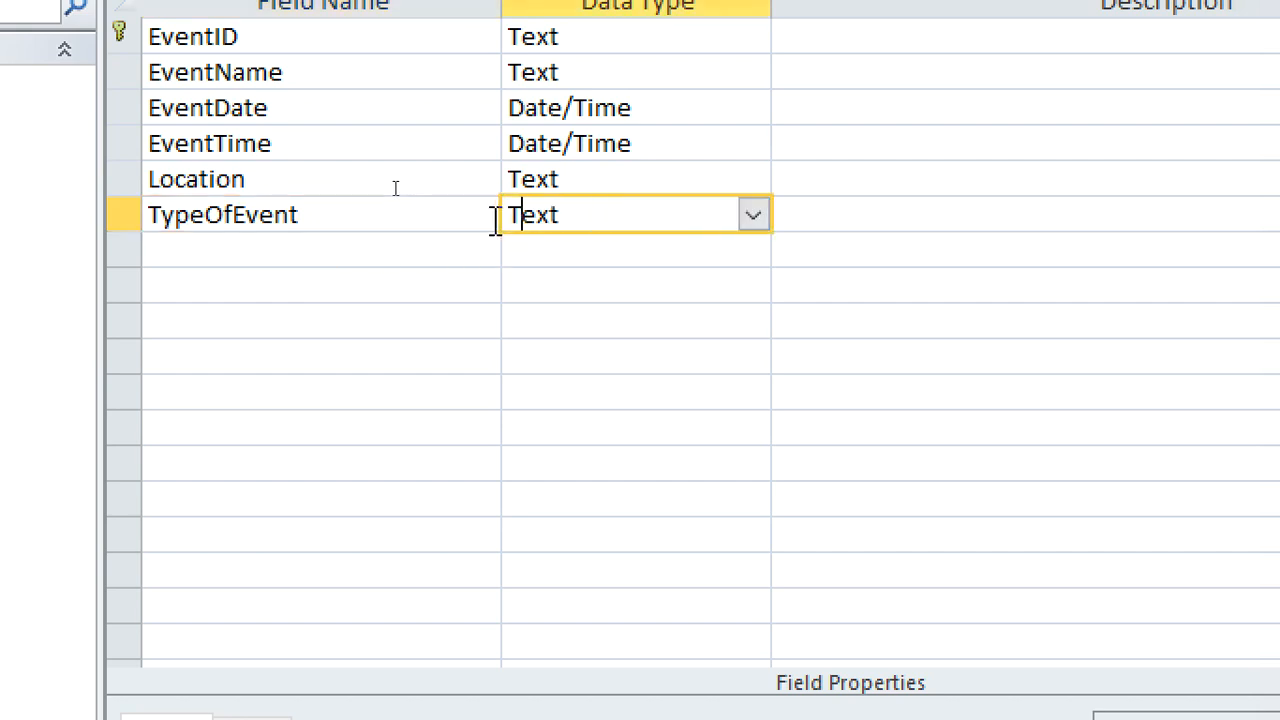
click(752, 215)
click(655, 644)
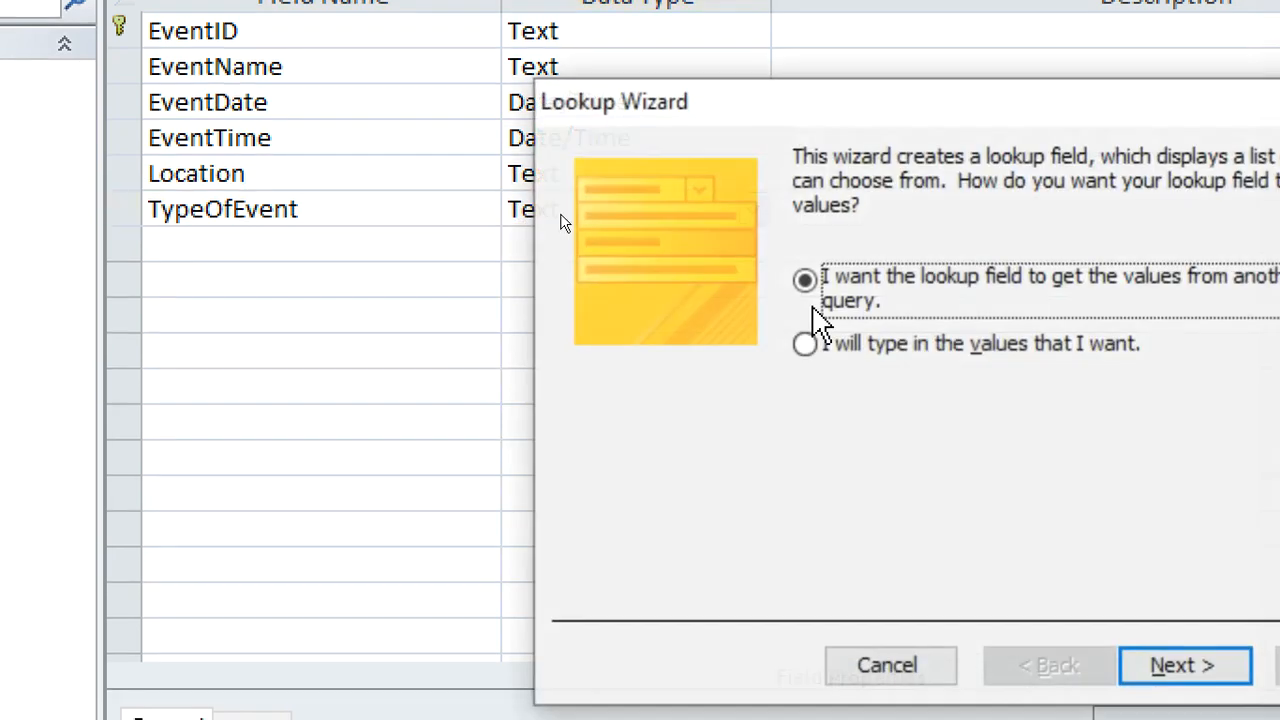
click(1035, 345)
click(1150, 666)
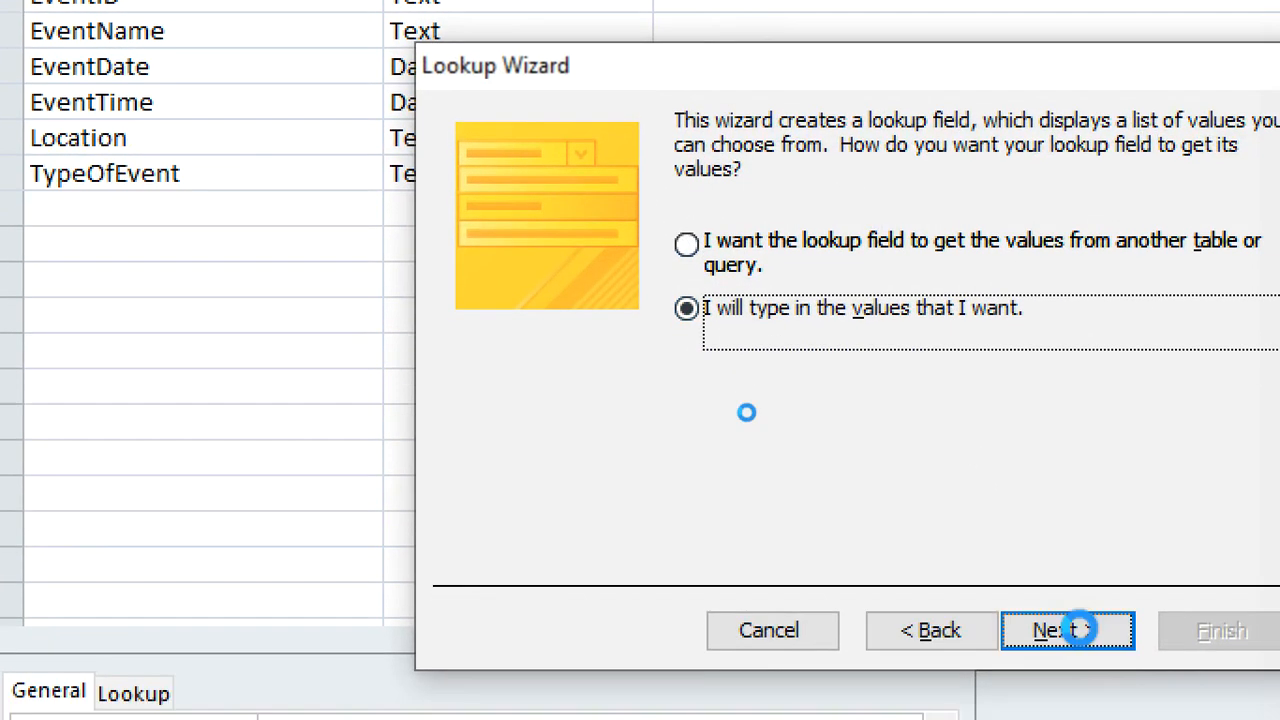
Enter Service and Conference as the first two values in the TypeOfEvent lookup list
click(583, 350)
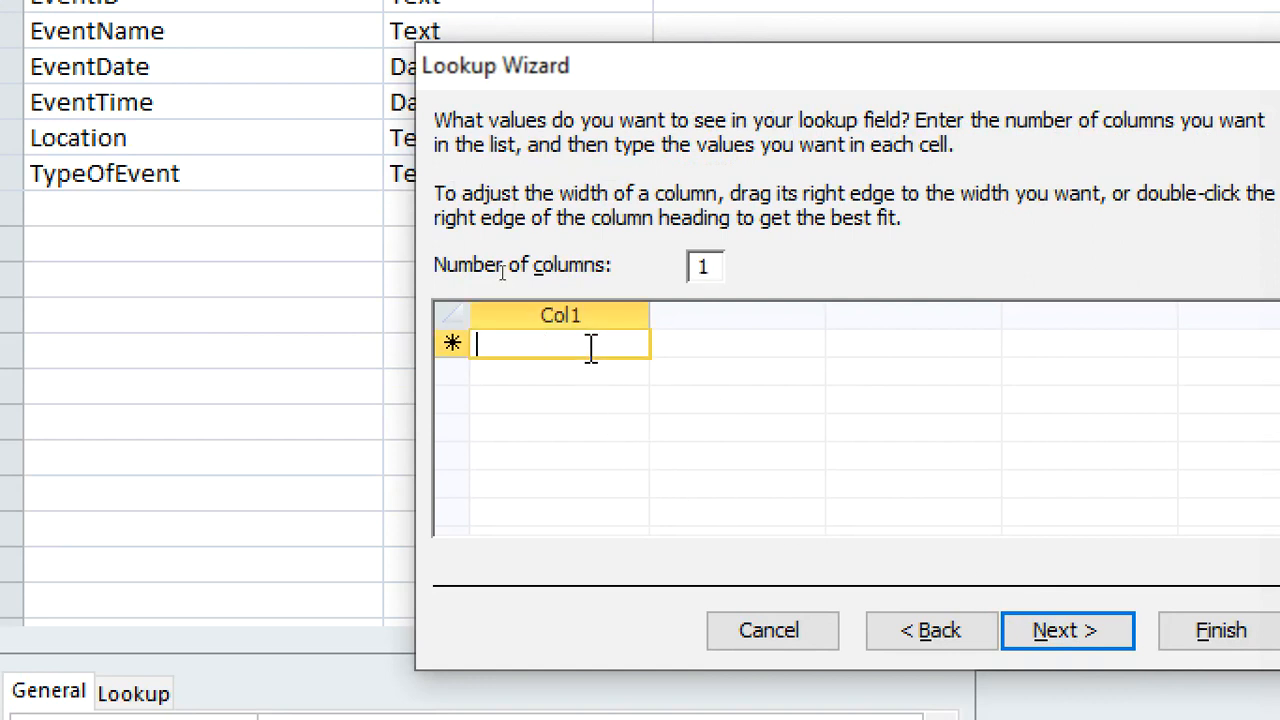
text(Serv)
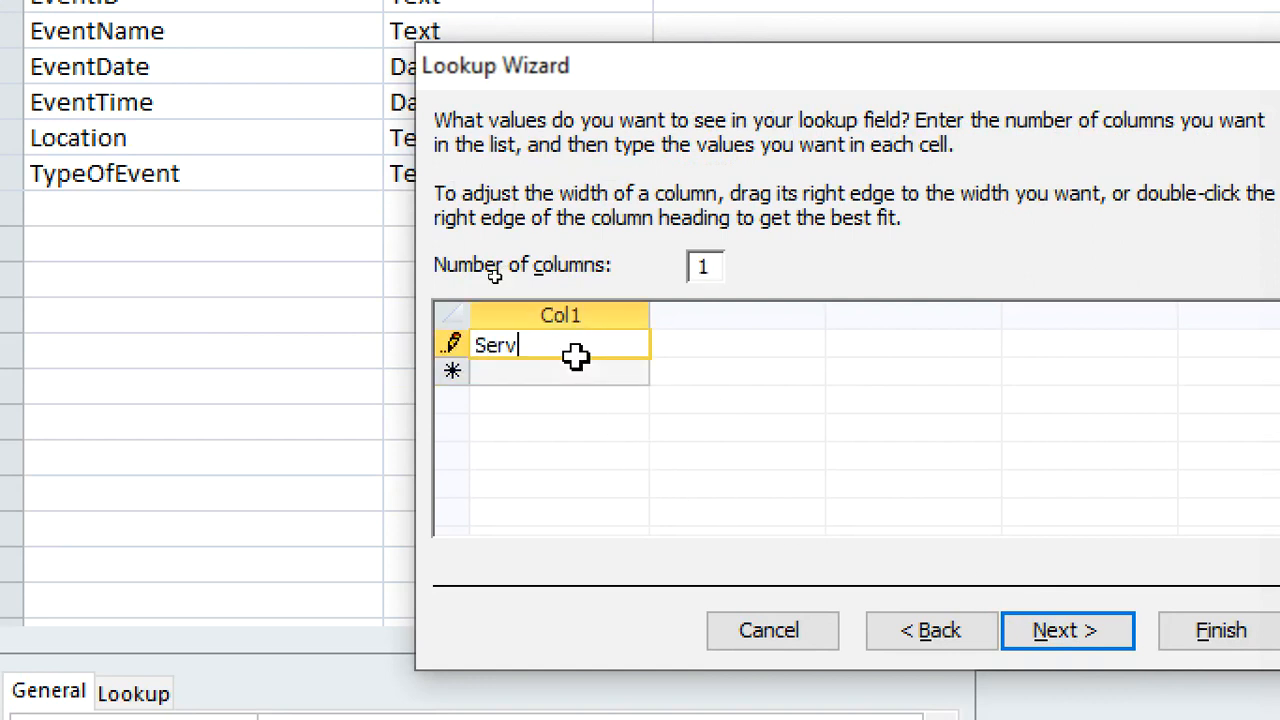
text(ice)
key(Return)
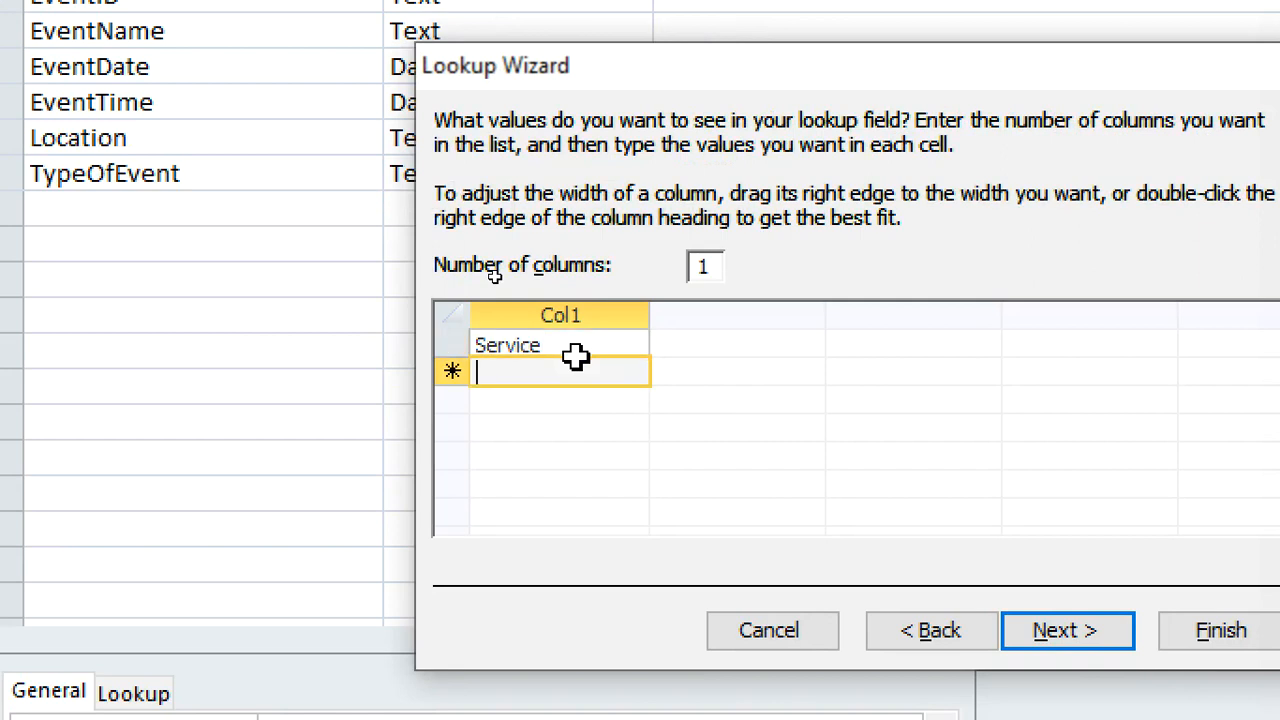
text(C)
text(onference)
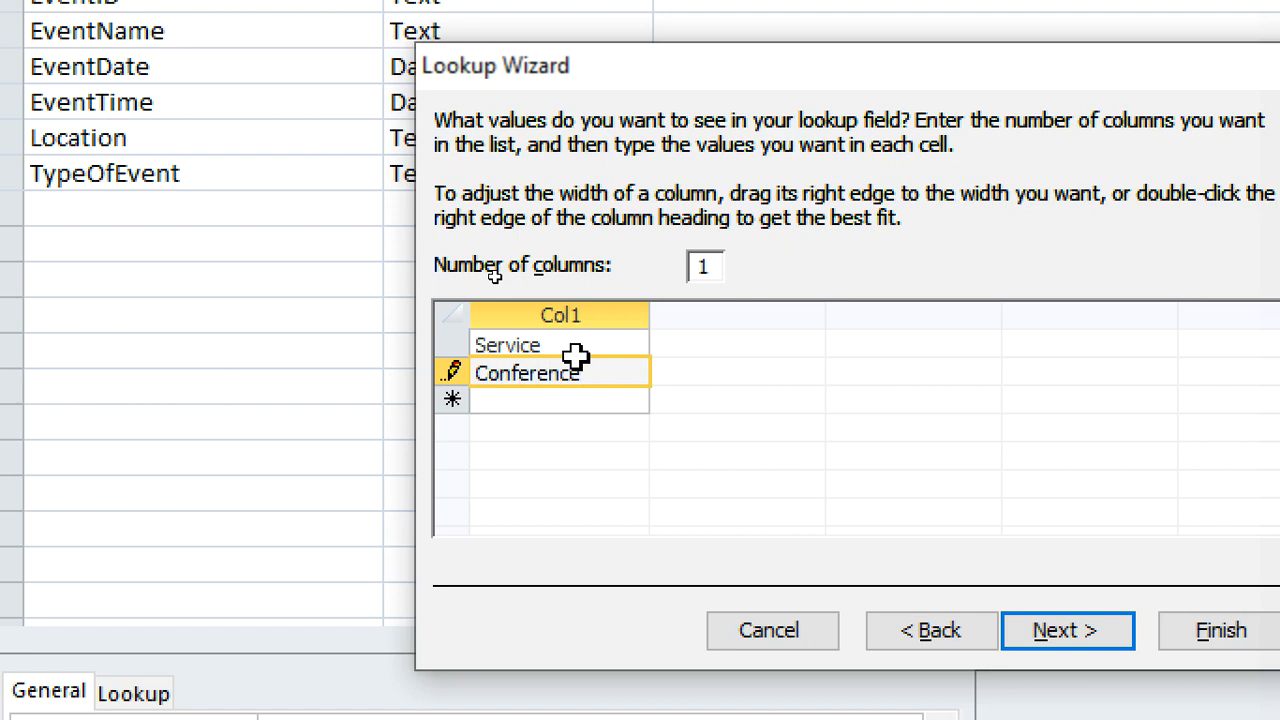
key(Return)
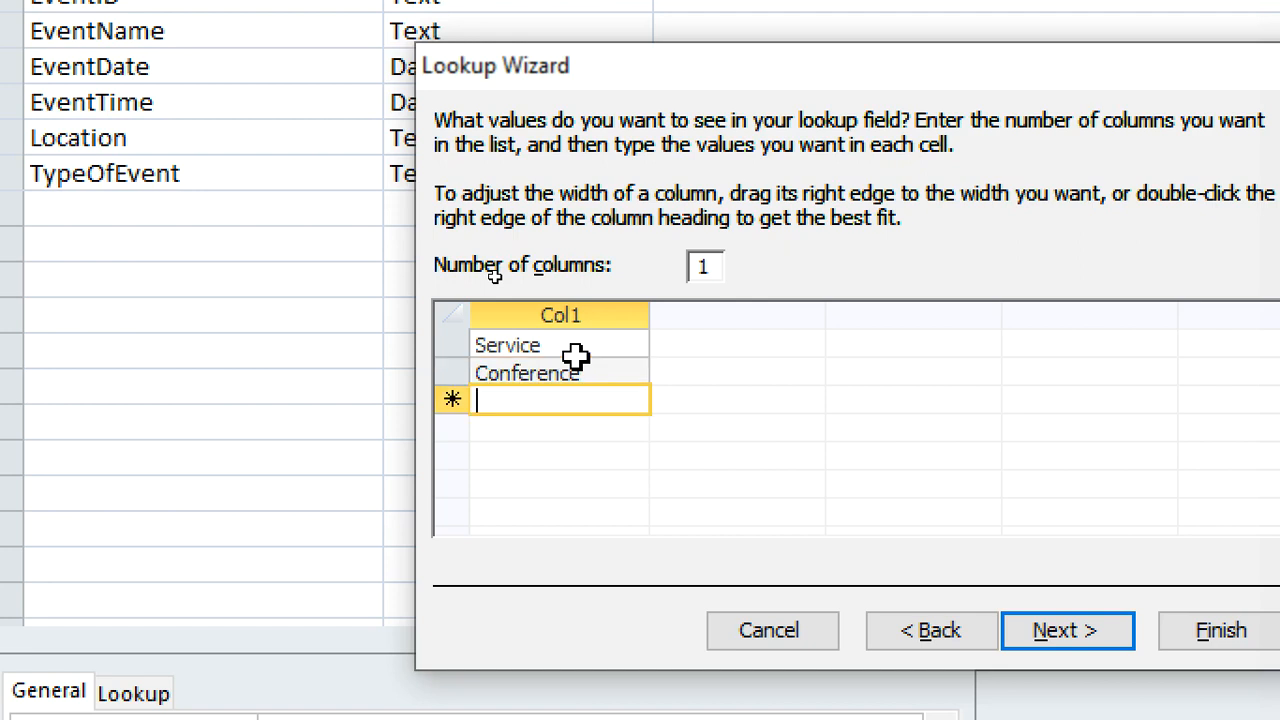
Add Fund raiser and Any other to the TypeOfEvent lookup list and finish the wizard
text(Fund raiser)
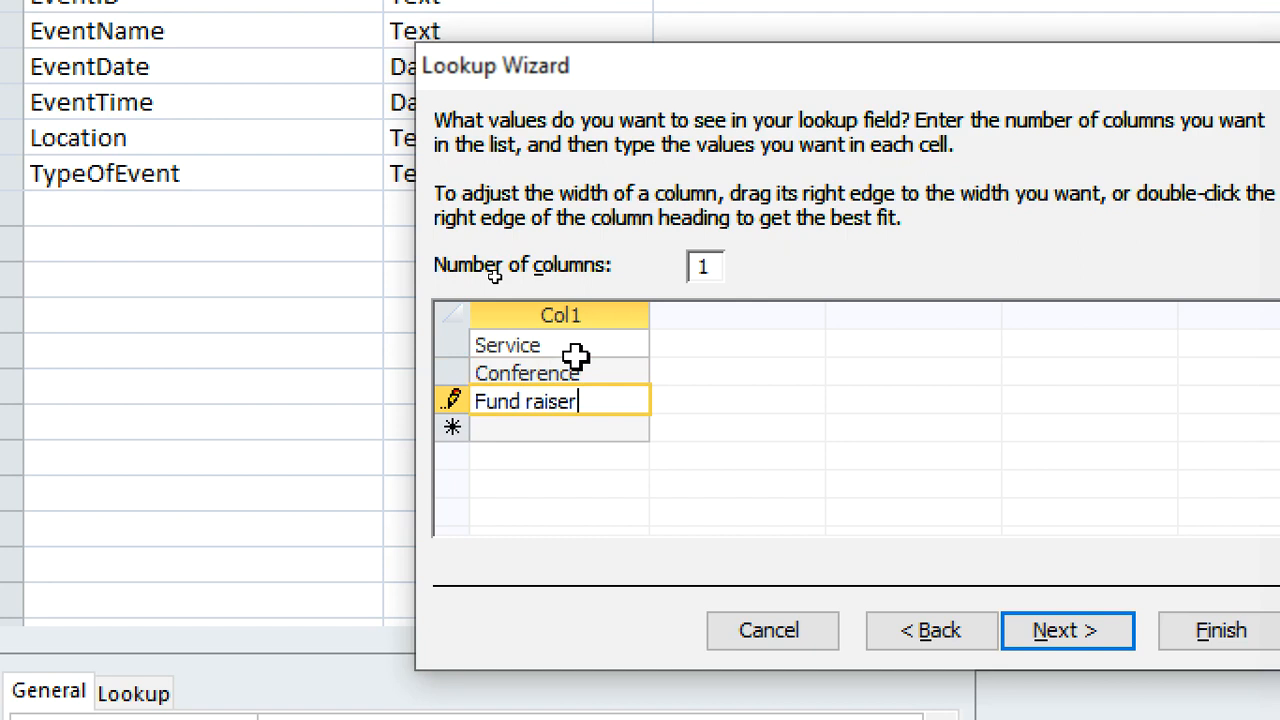
key(Return)
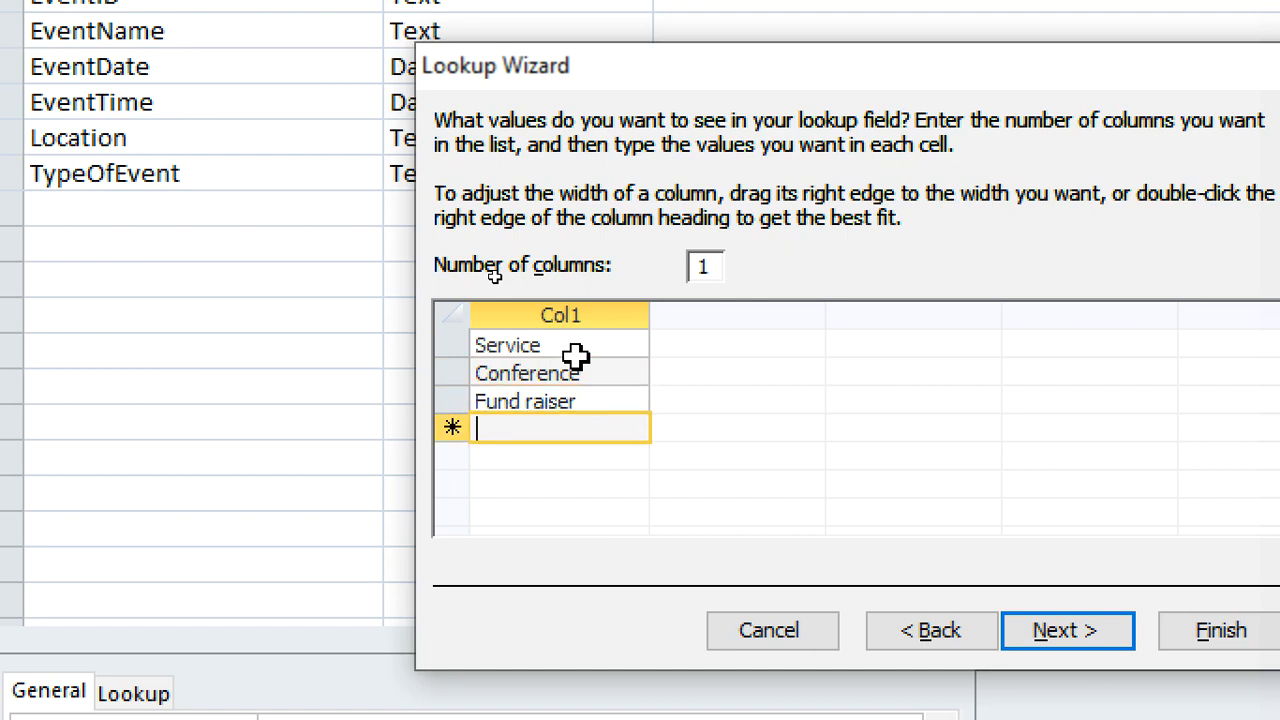
text(Any oth)
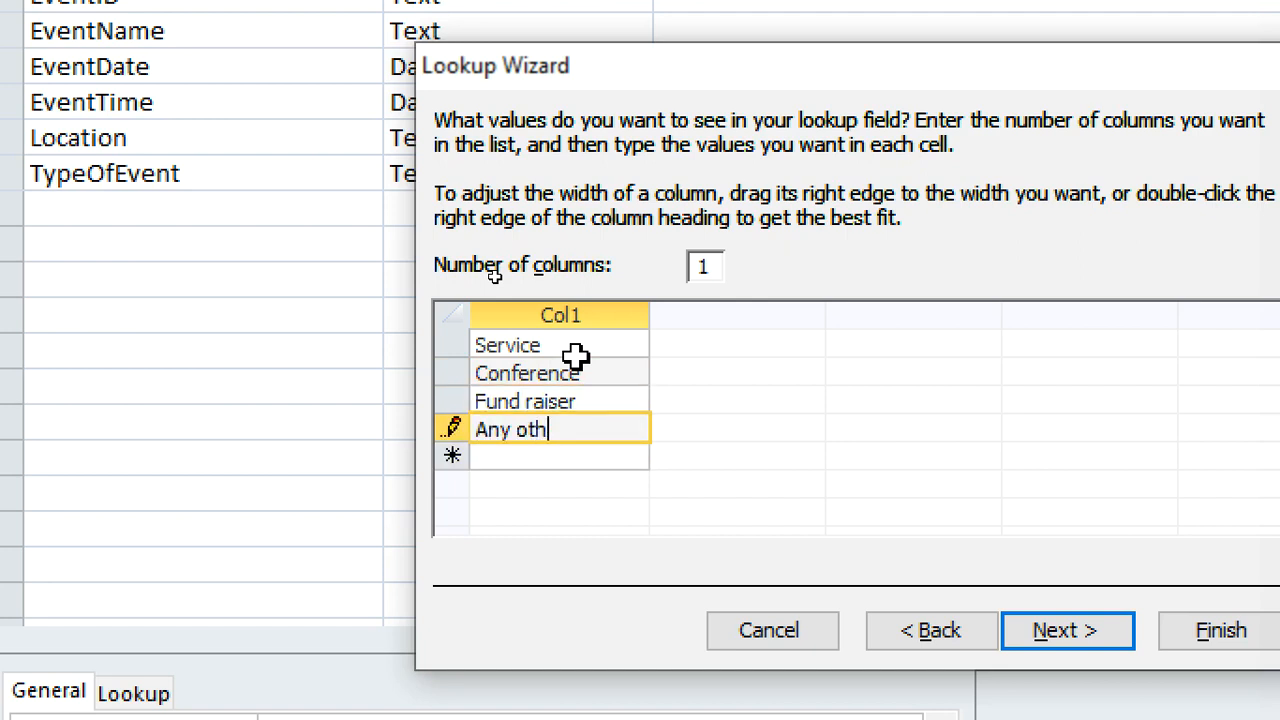
text(er)
click(1074, 640)
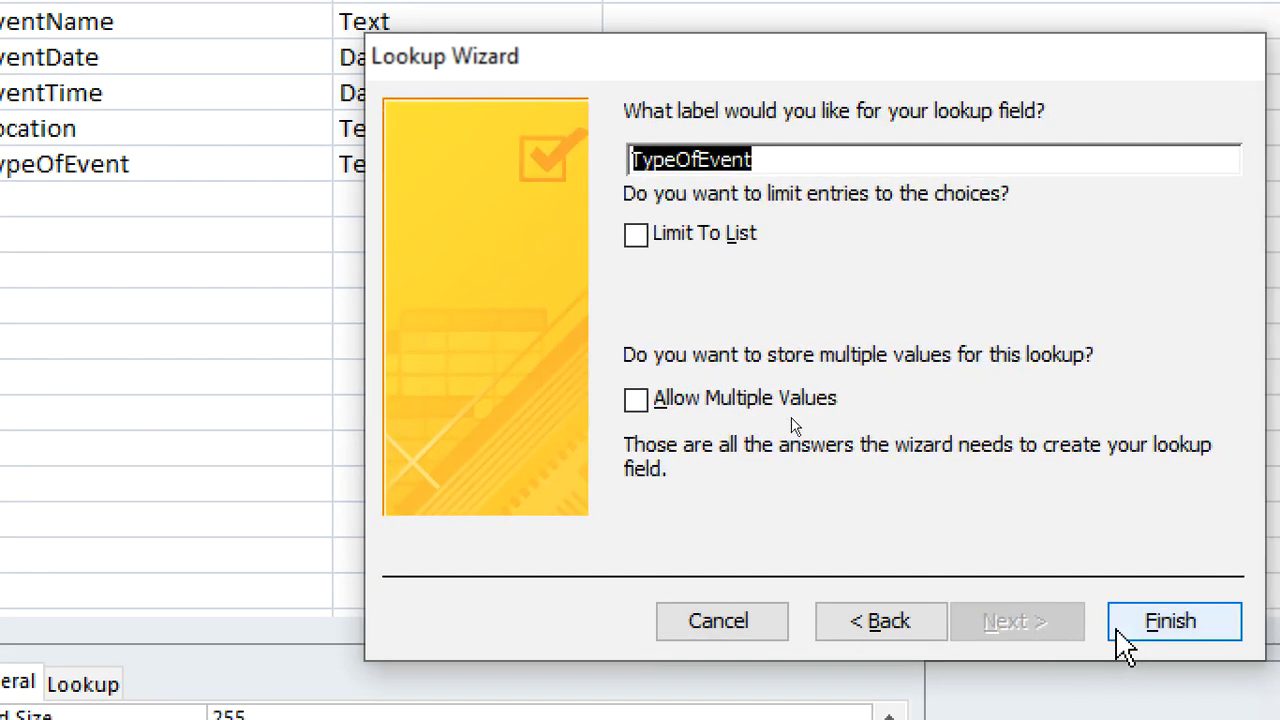
click(1180, 640)
Save the table under the name events and close it
click(9, 197)
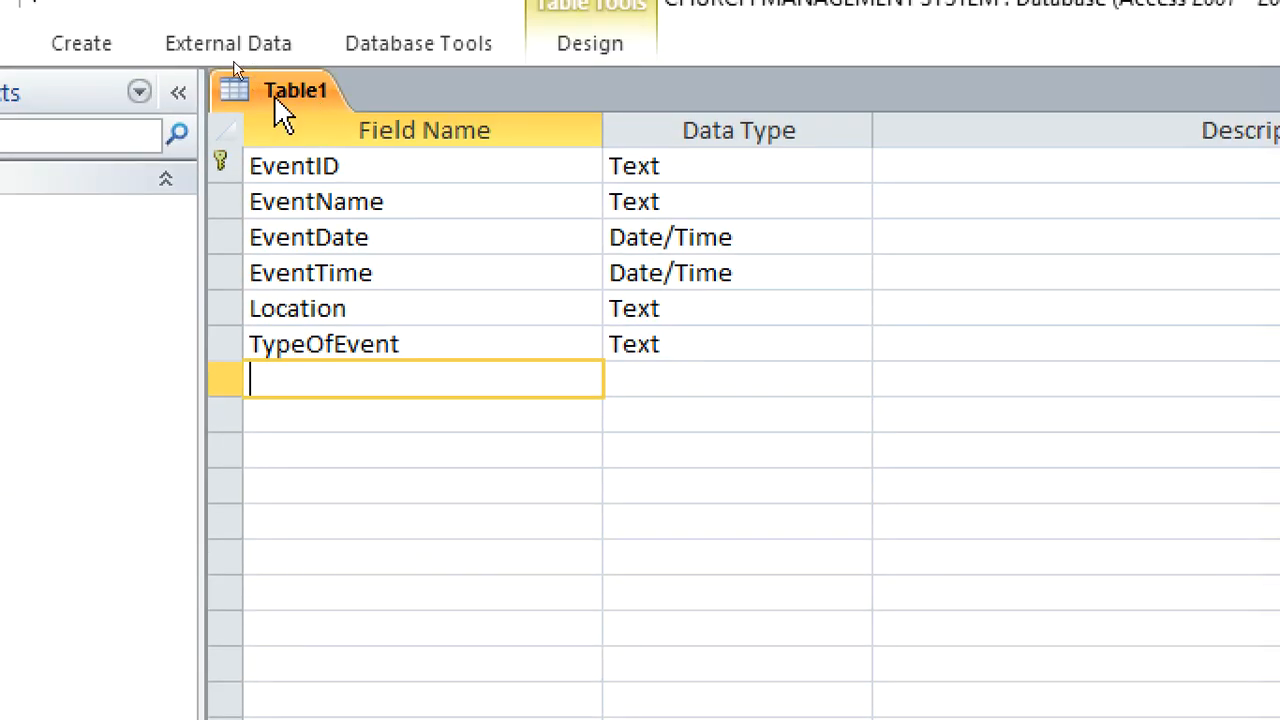
right_click(286, 106)
click(370, 116)
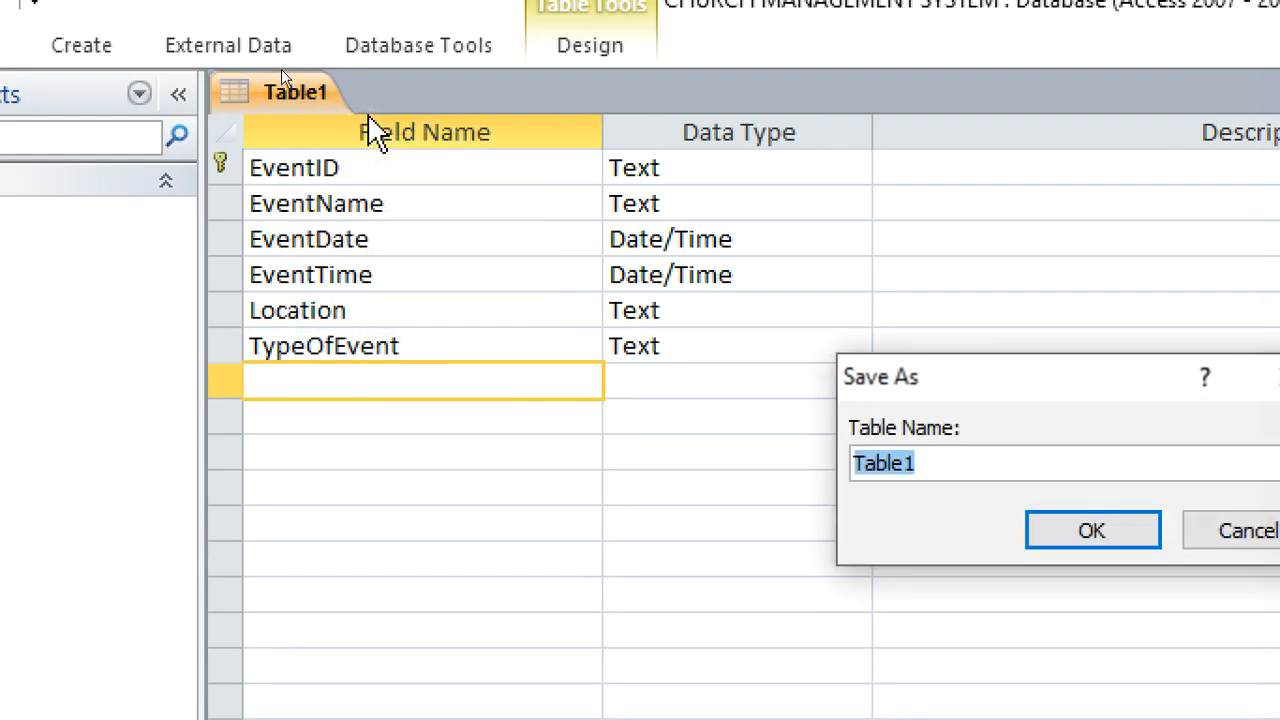
text(events)
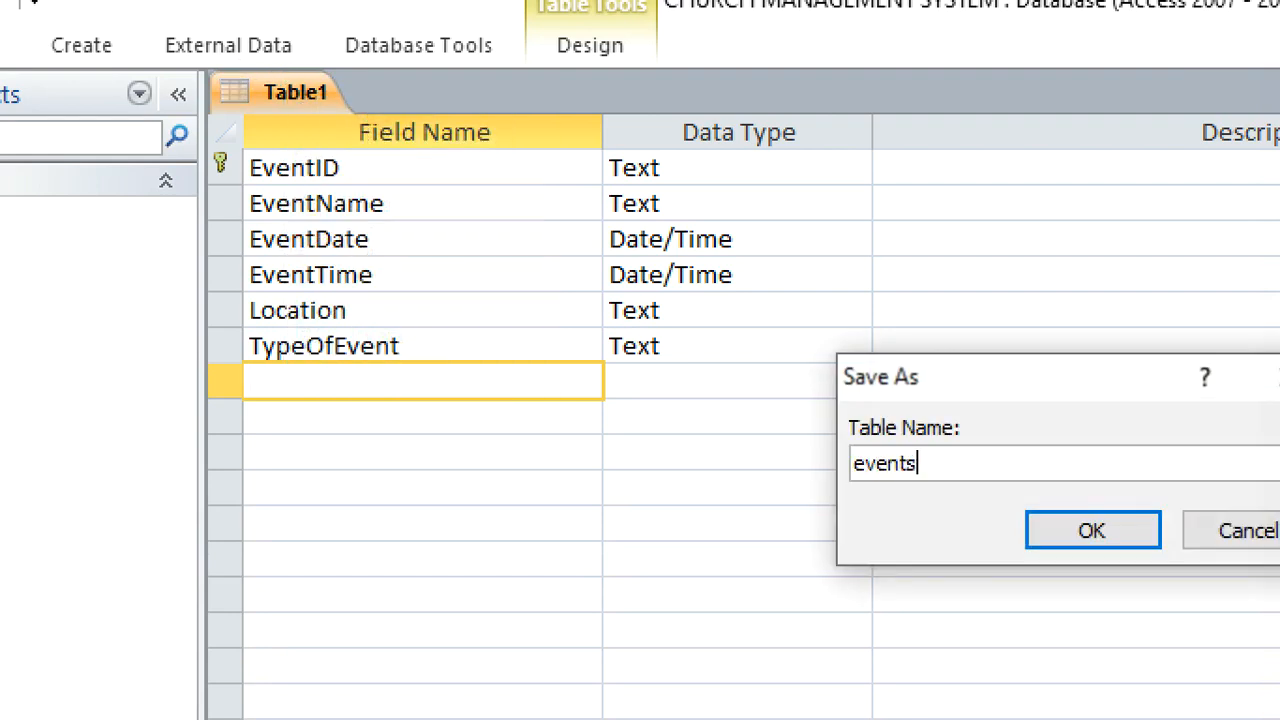
key(Return)
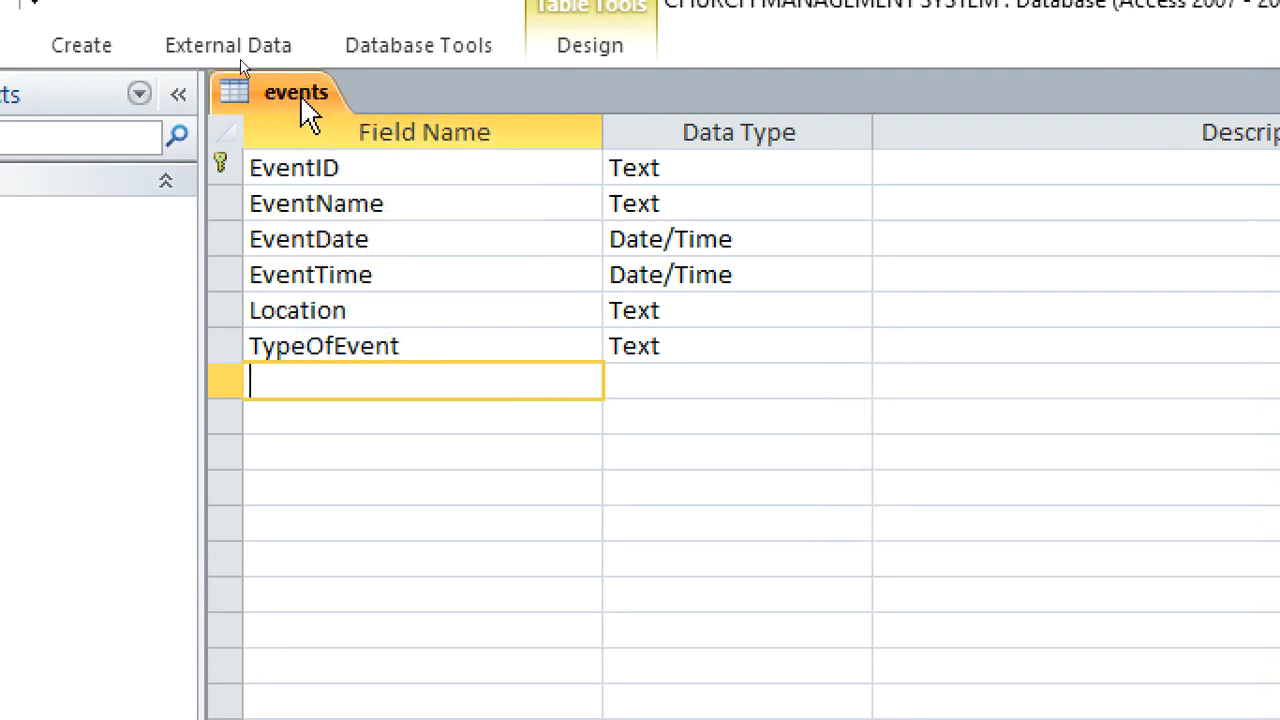
right_click(285, 95)
click(343, 157)
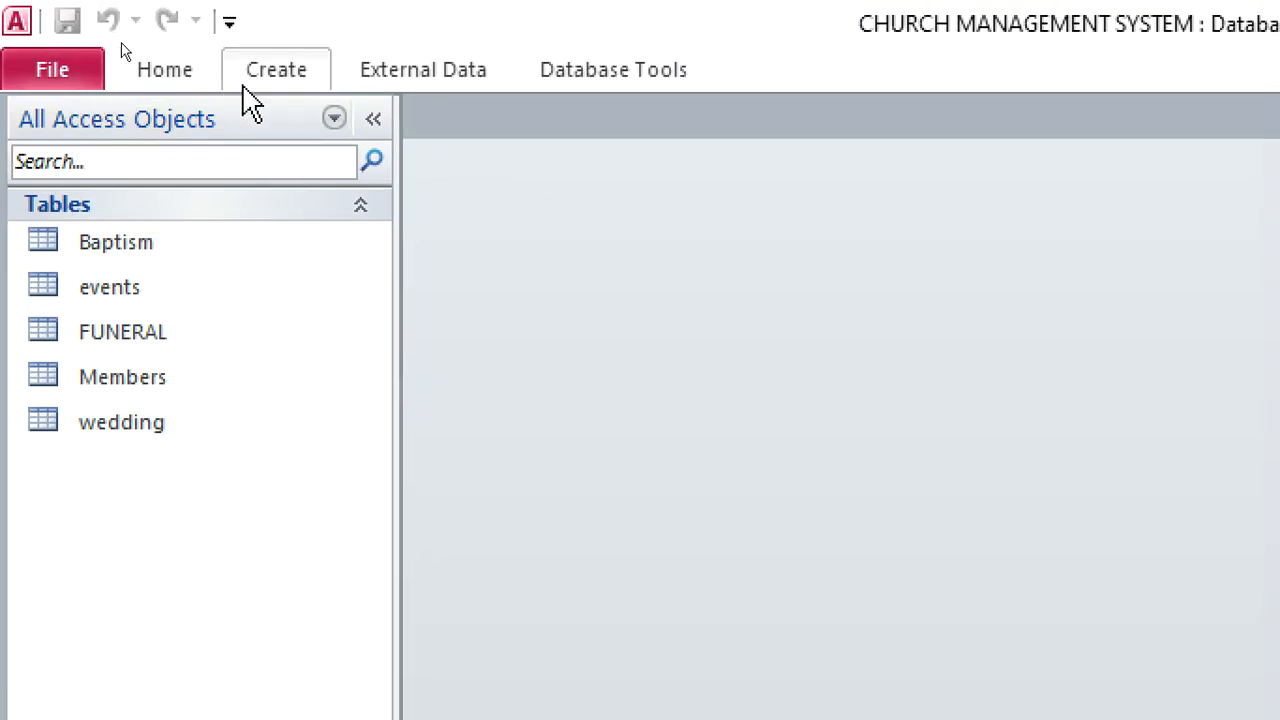
Create a new table in design view and name its first field ContributionID
click(280, 86)
click(281, 155)
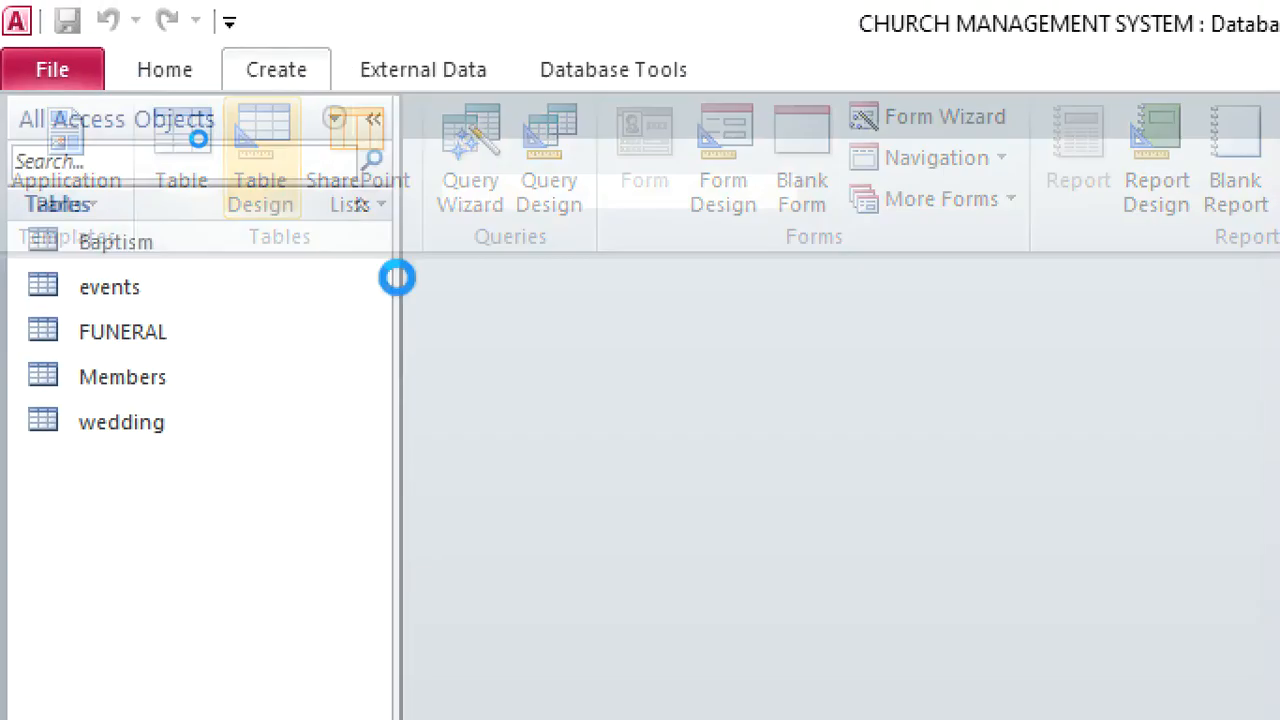
text(Cont)
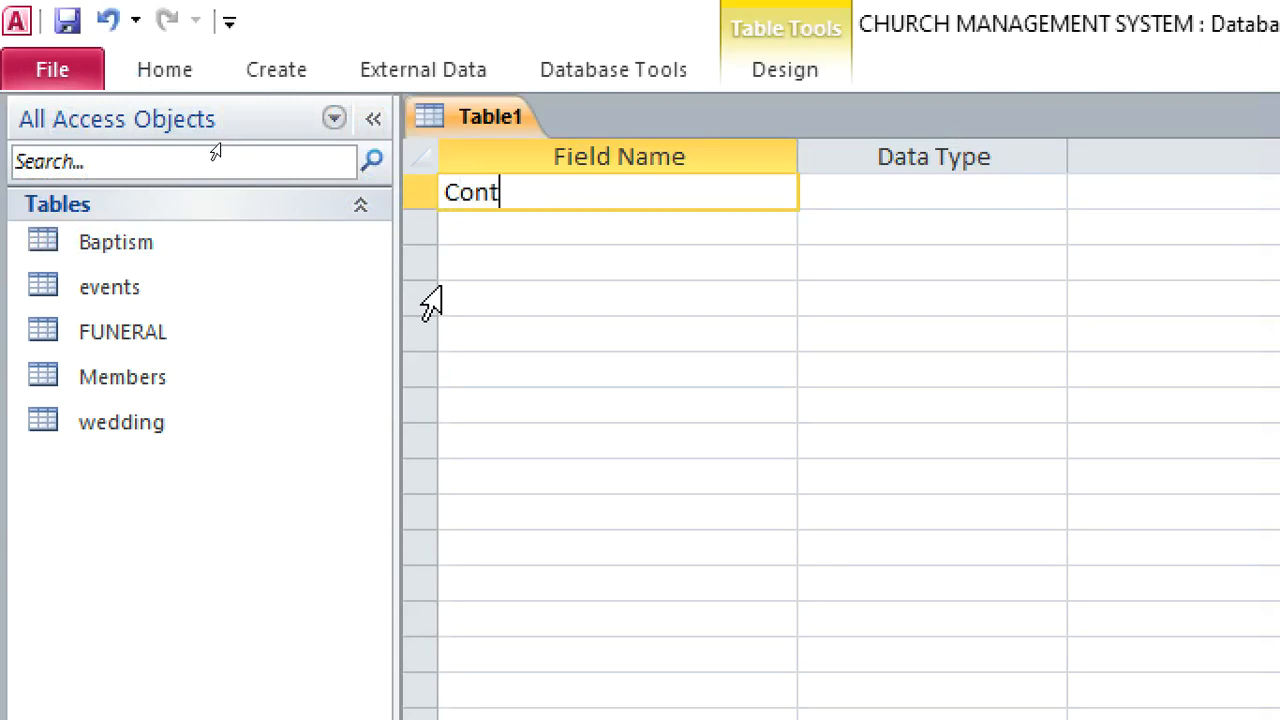
text(ributionID)
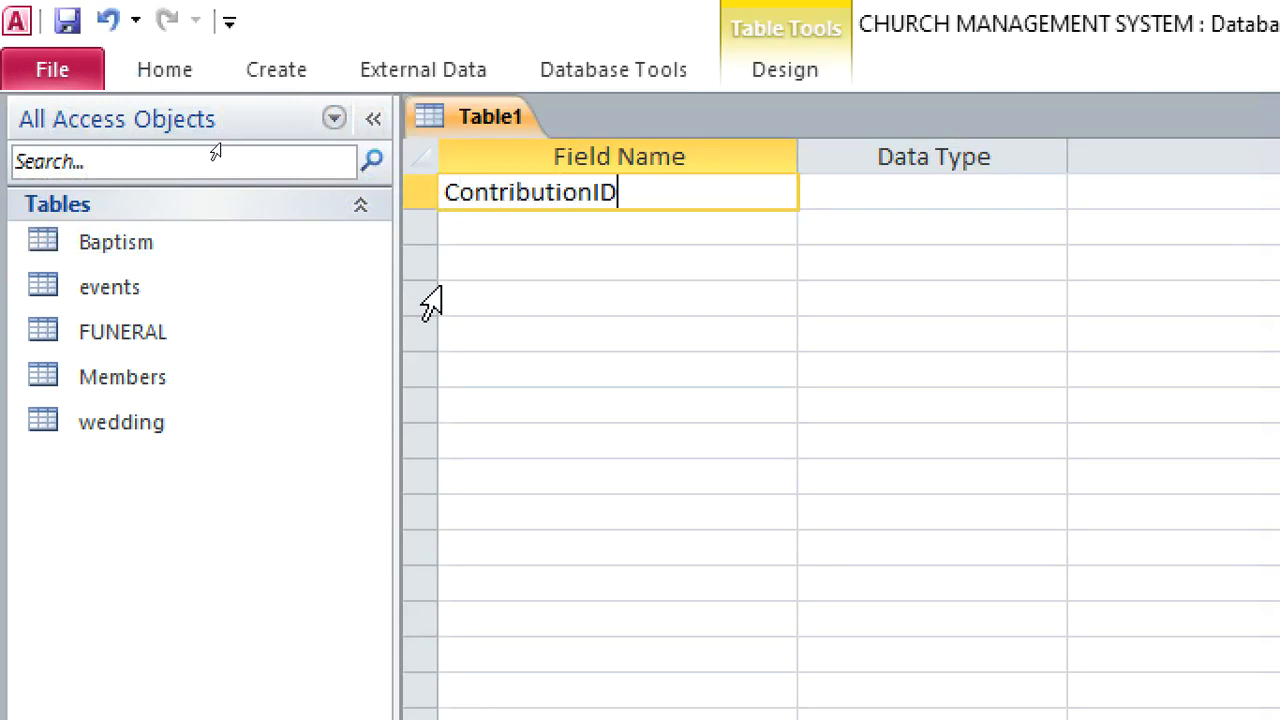
Set the ContributionID field's data type to Text and make it the primary key
click(856, 195)
double_click(856, 195)
right_click(850, 202)
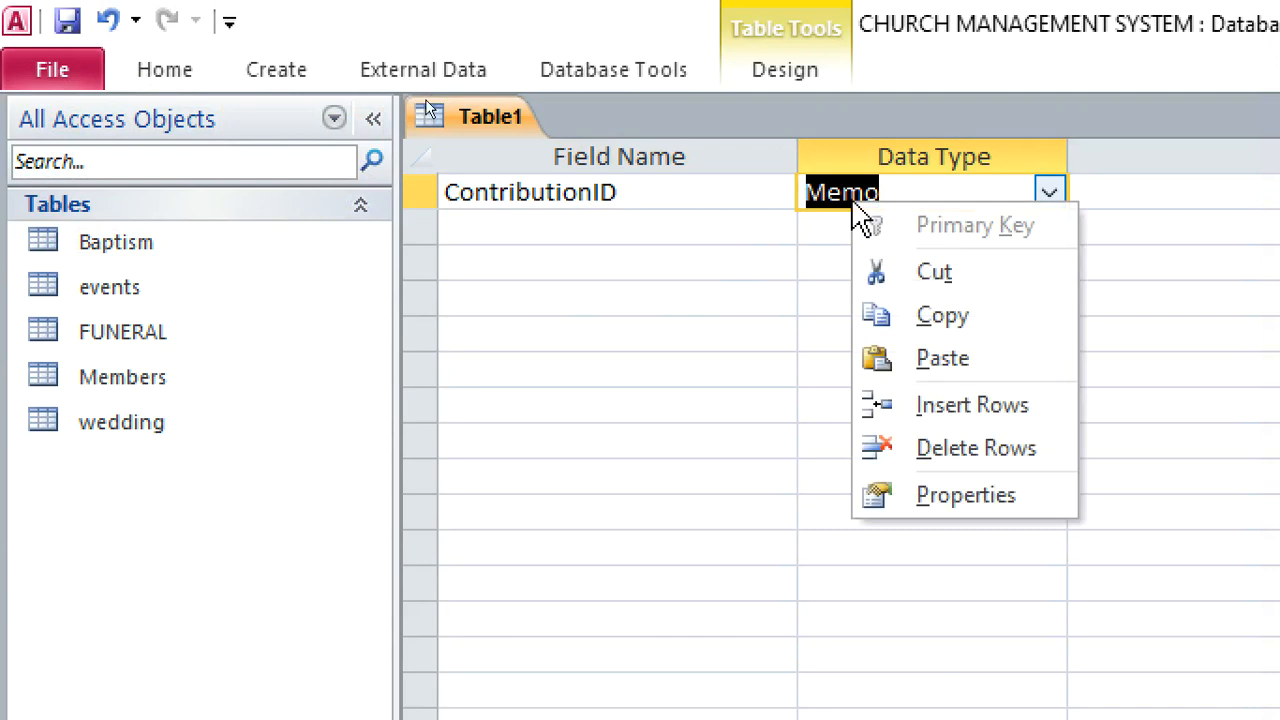
double_click(838, 192)
click(838, 190)
text(Tmber)
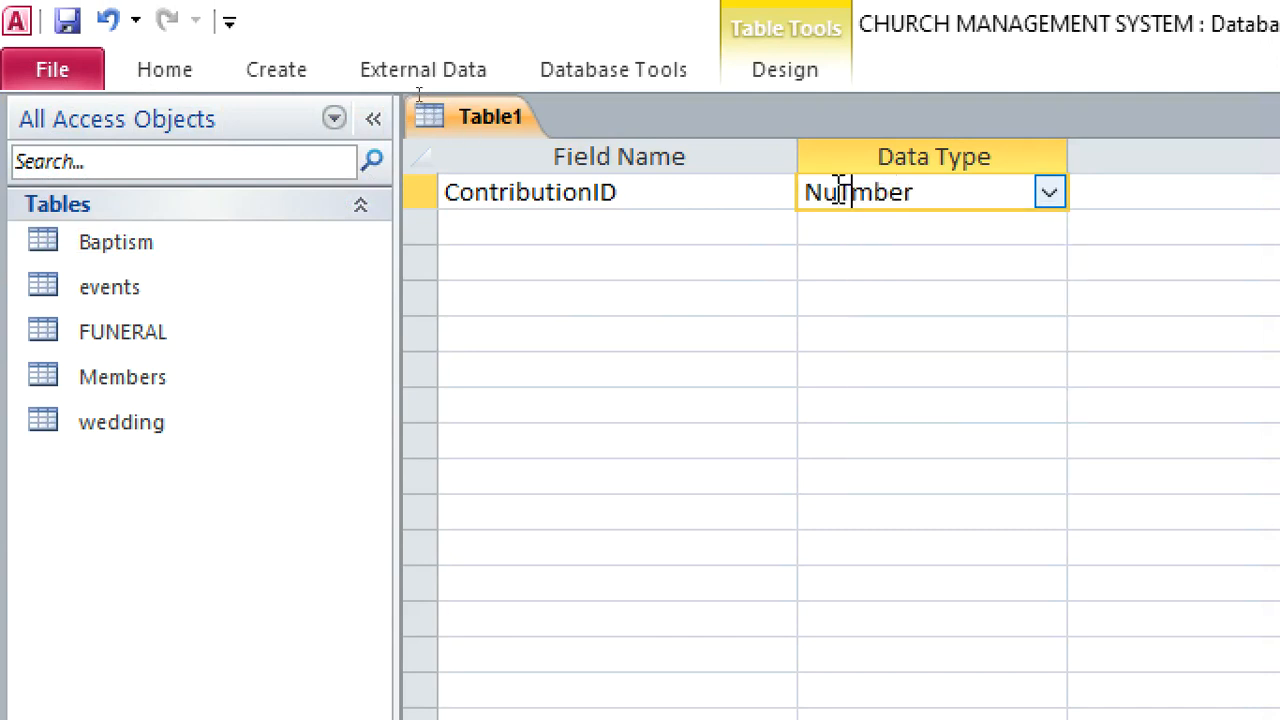
text(T)
drag(926, 195, 783, 171)
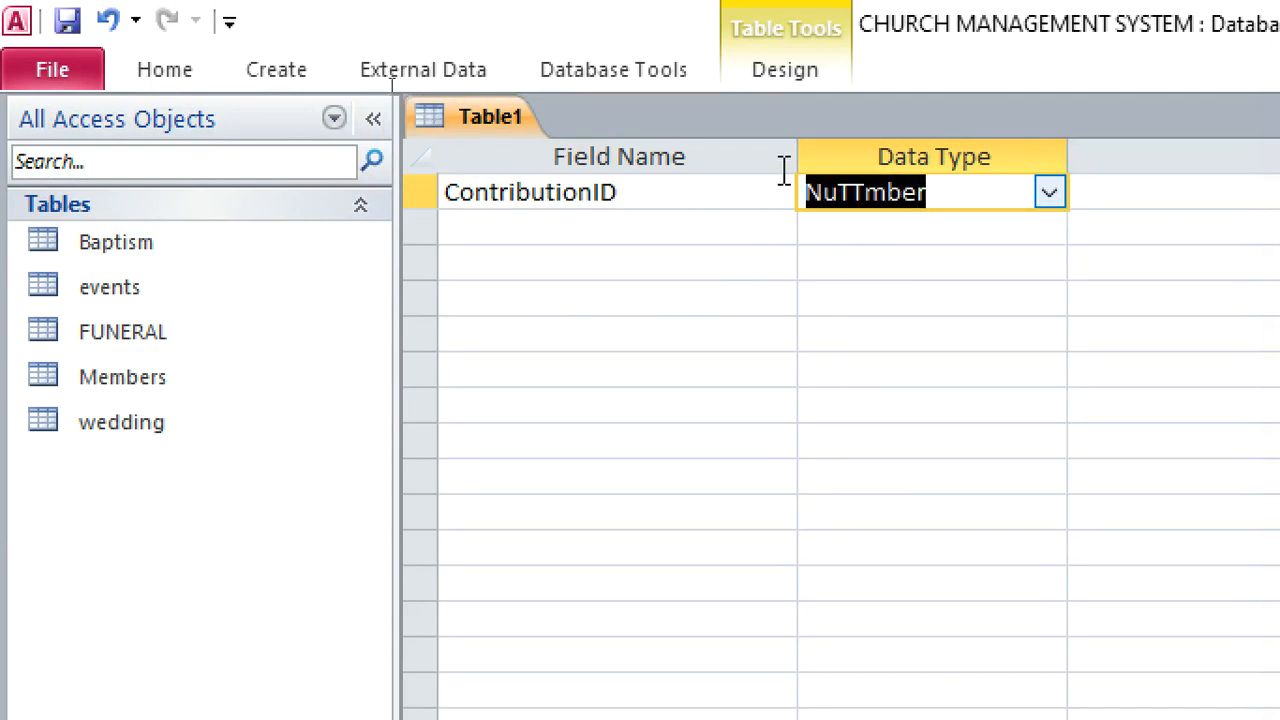
text(Text)
right_click(833, 193)
click(888, 222)
Add a field named MemberID_Contribution below ContributionID
click(619, 243)
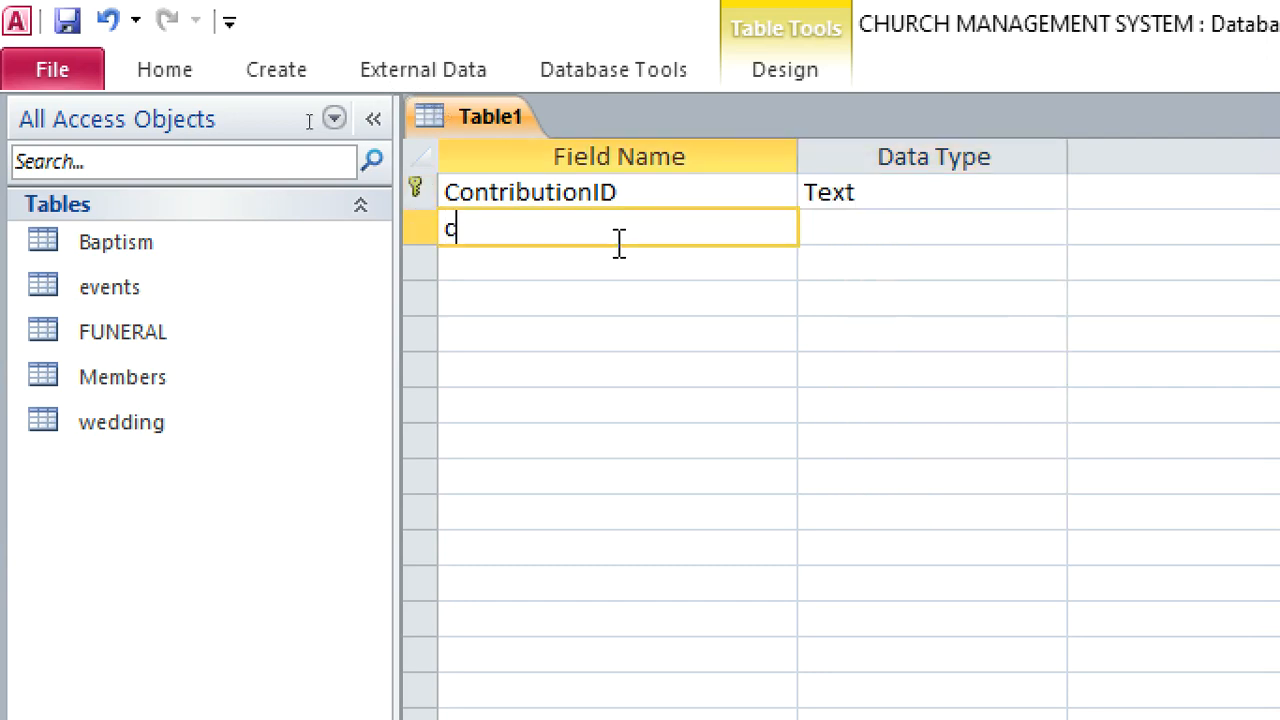
text(ON)
key(BackSpace)
key(BackSpace)
key(BackSpace)
text(m)
key(BackSpace)
text(Membe)
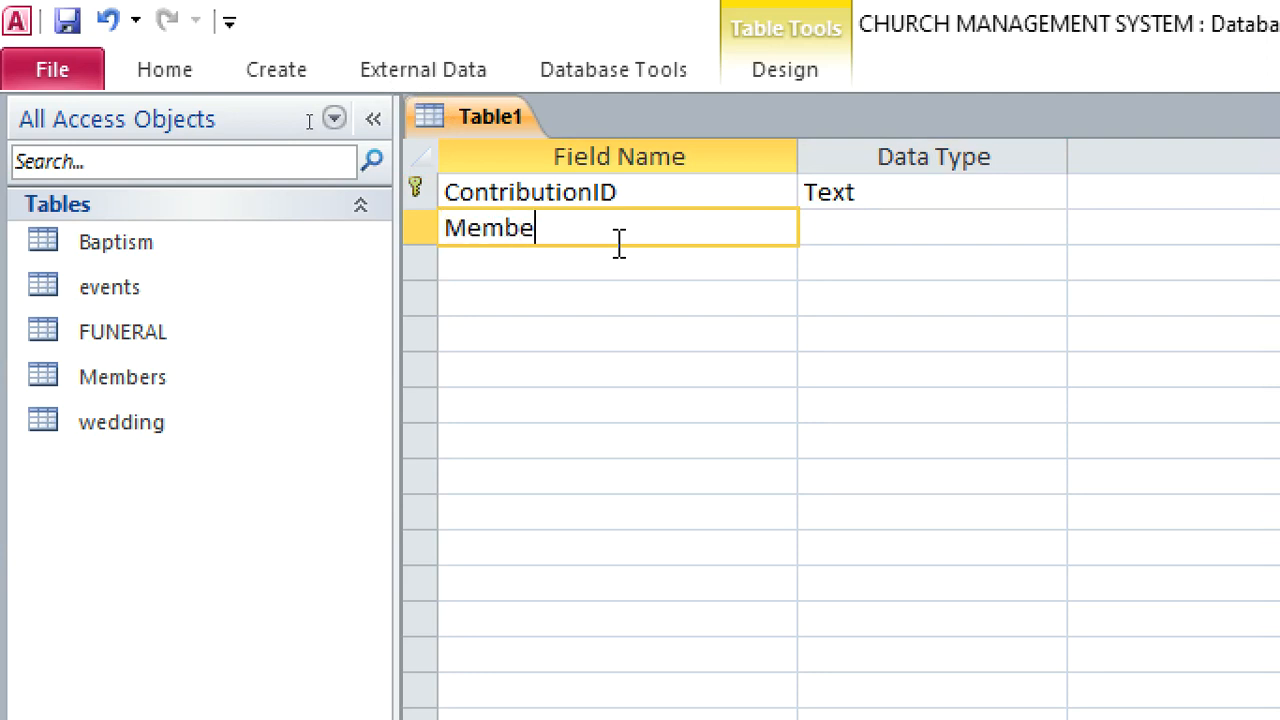
text(rID_Contribution)
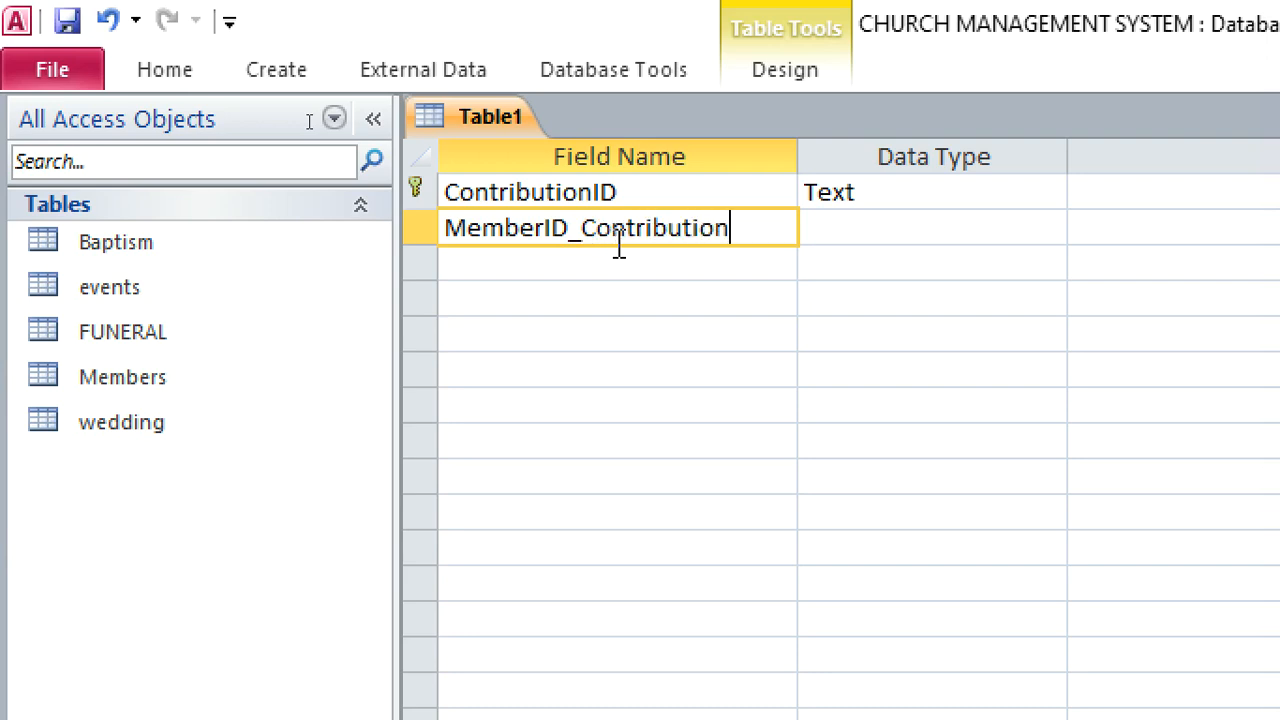
Start the Lookup Wizard for MemberID_Contribution and choose the Members table as the source of its values
click(846, 230)
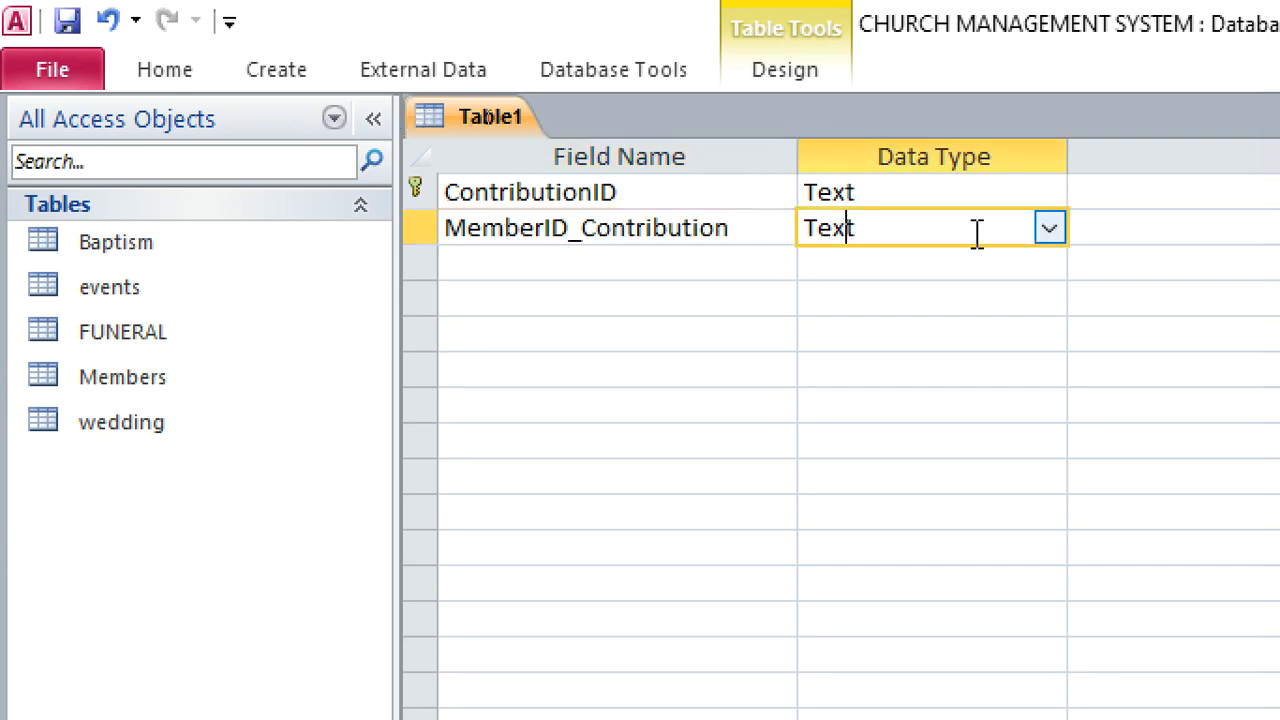
click(1049, 229)
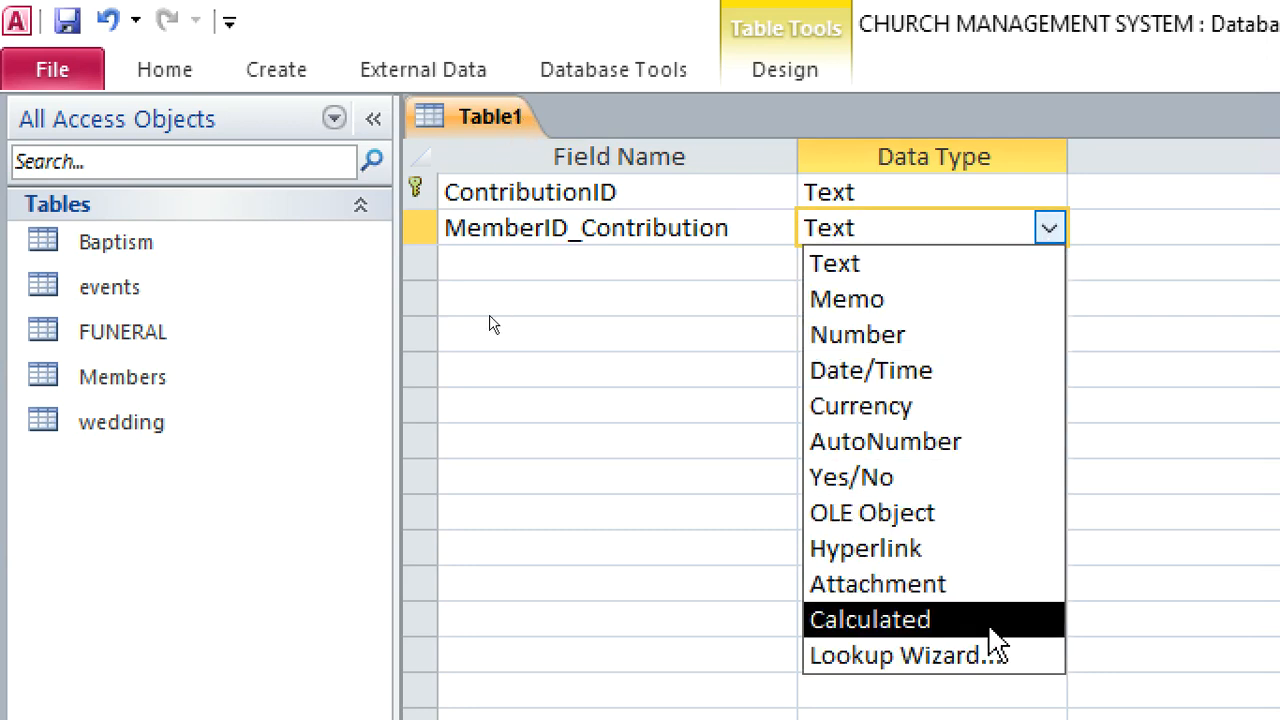
click(965, 655)
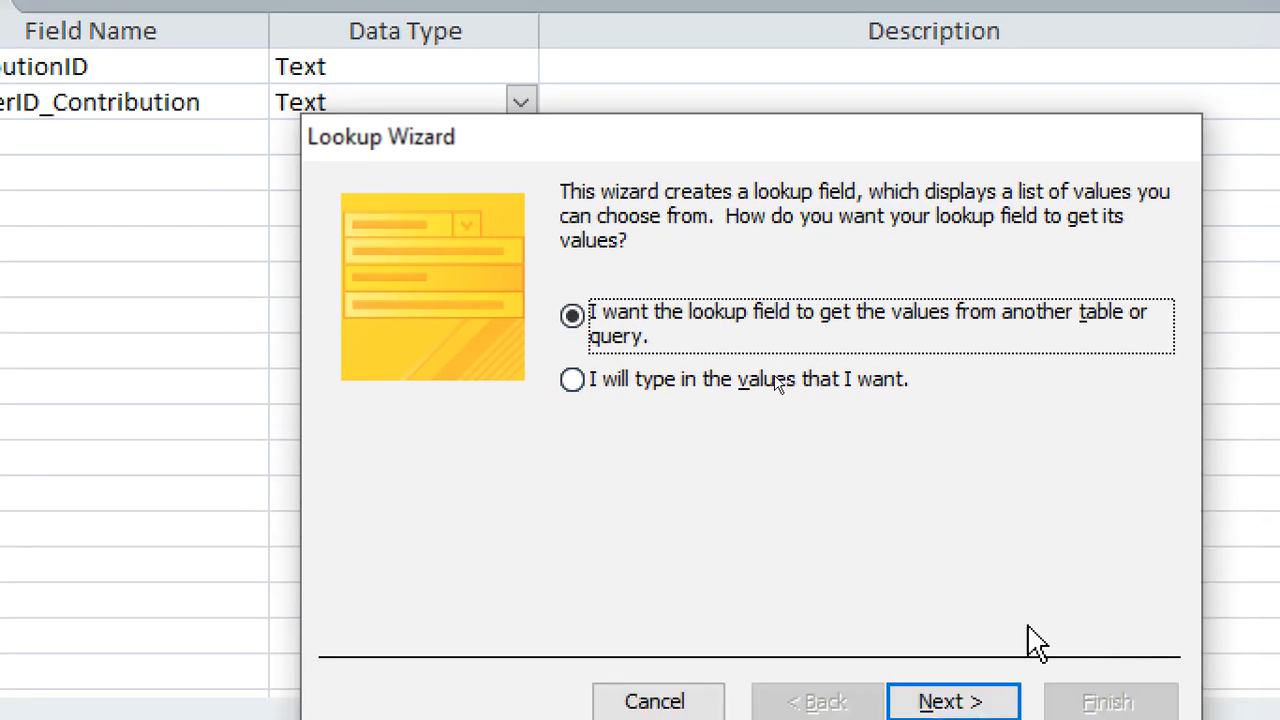
click(965, 702)
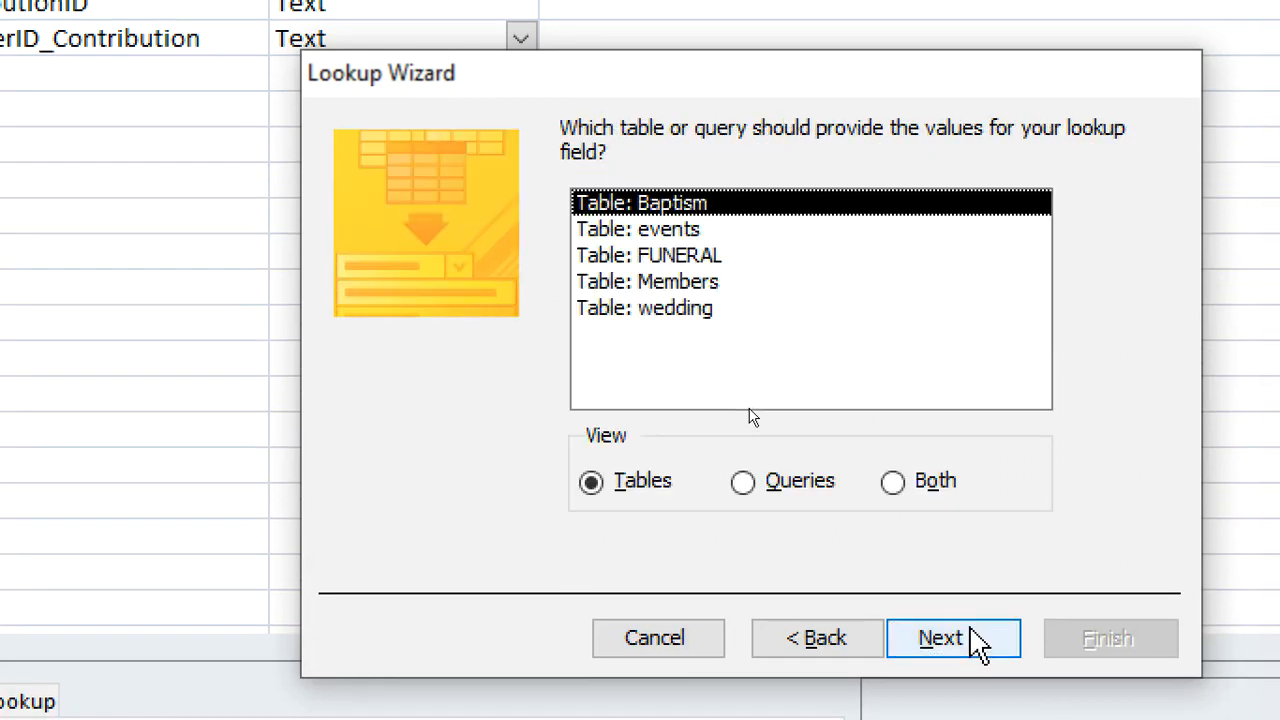
click(700, 346)
click(945, 638)
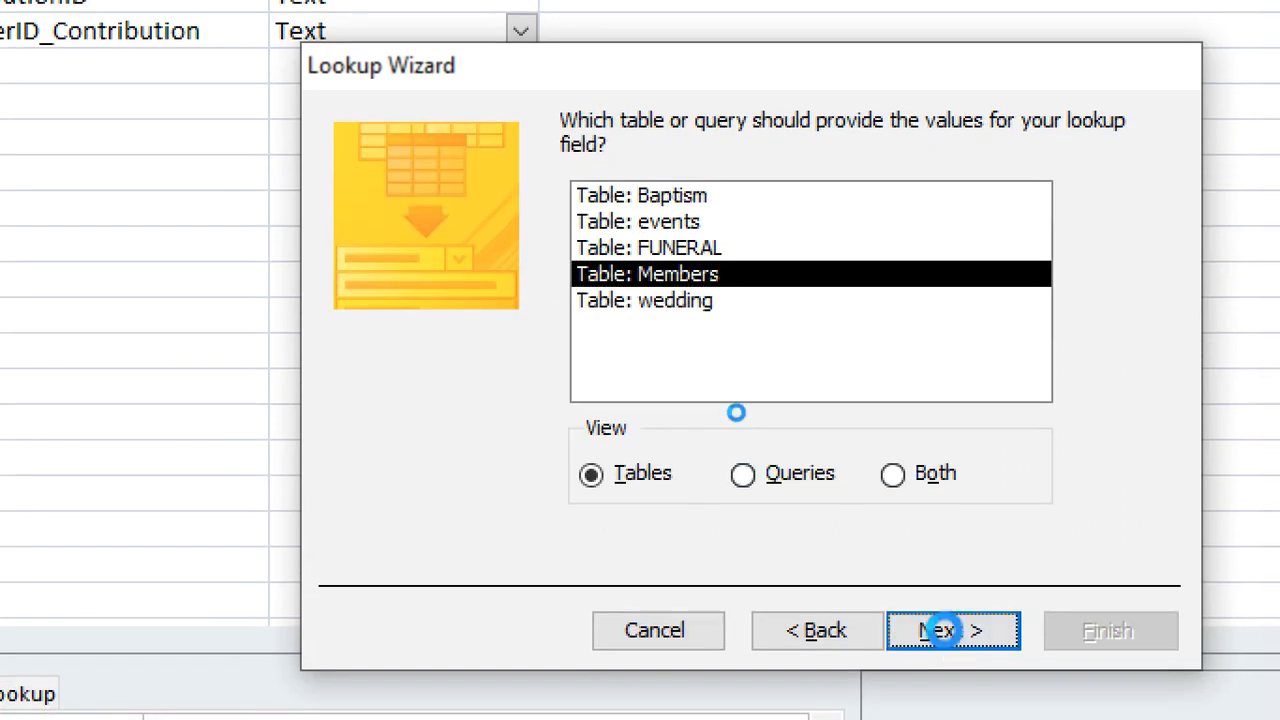
Include MemberID and FullName as lookup columns, leave the key column unhidden, and finish the wizard
click(688, 387)
click(688, 387)
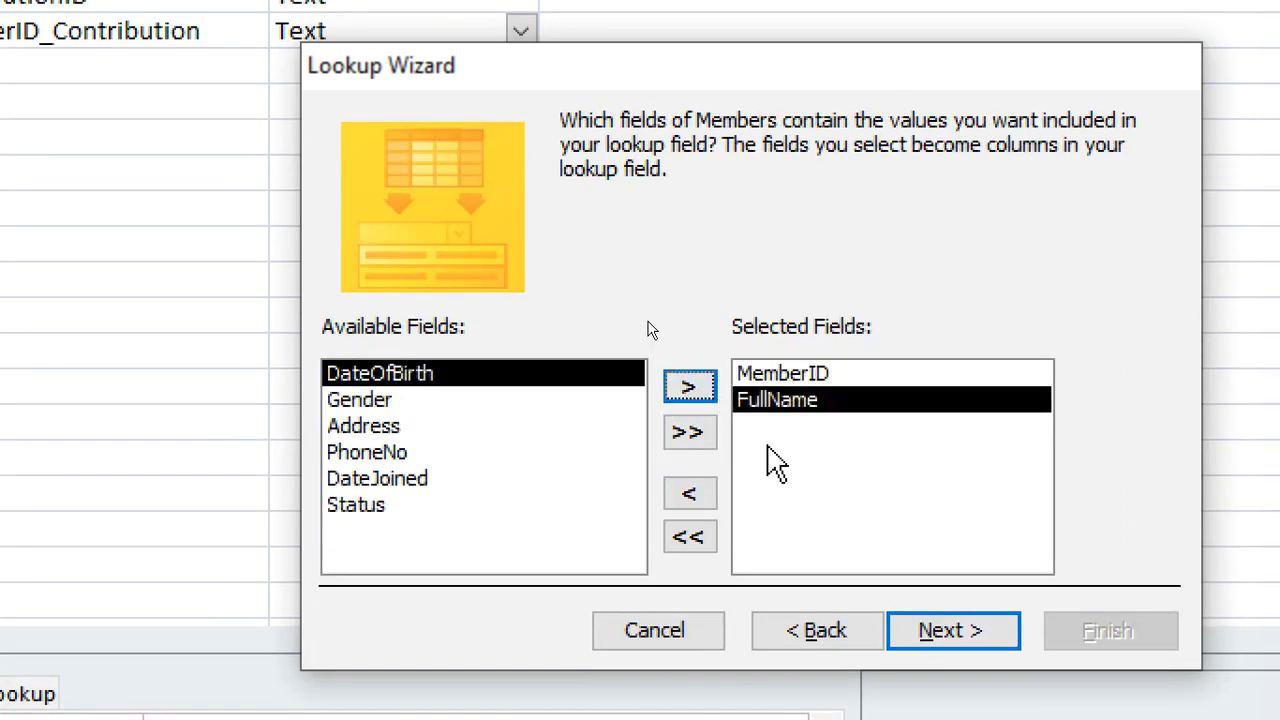
click(938, 630)
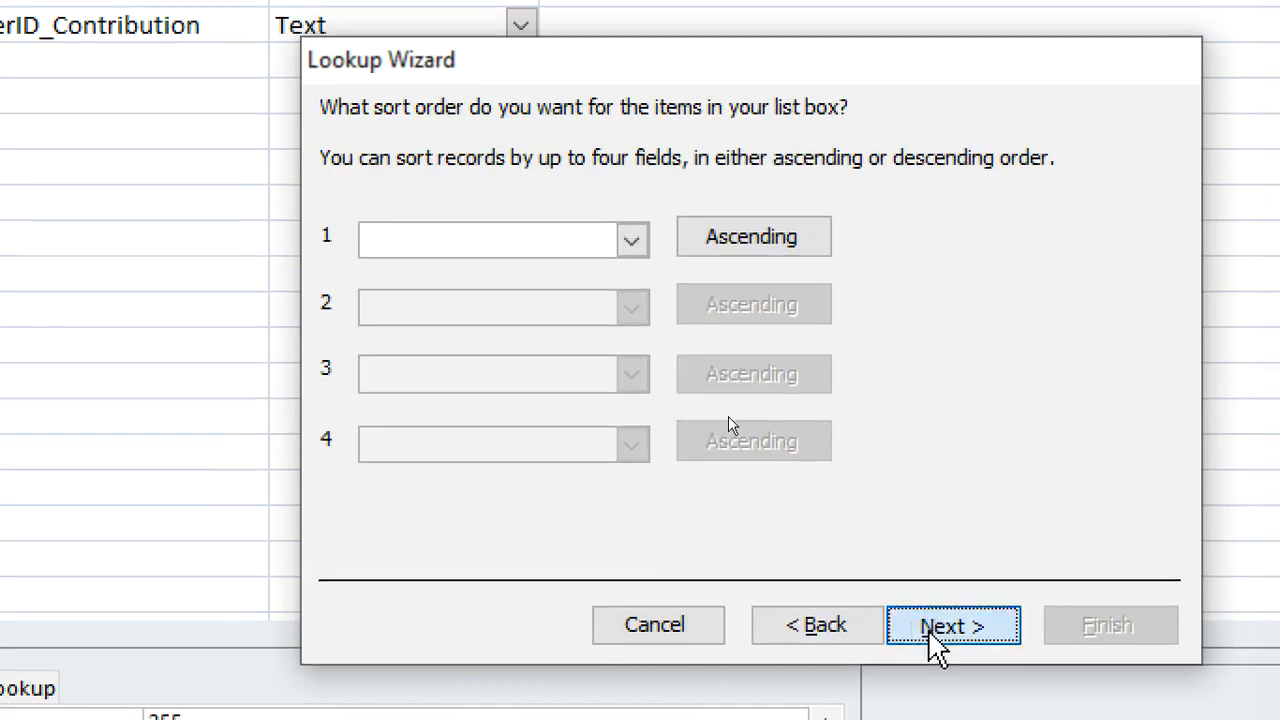
click(935, 627)
click(348, 264)
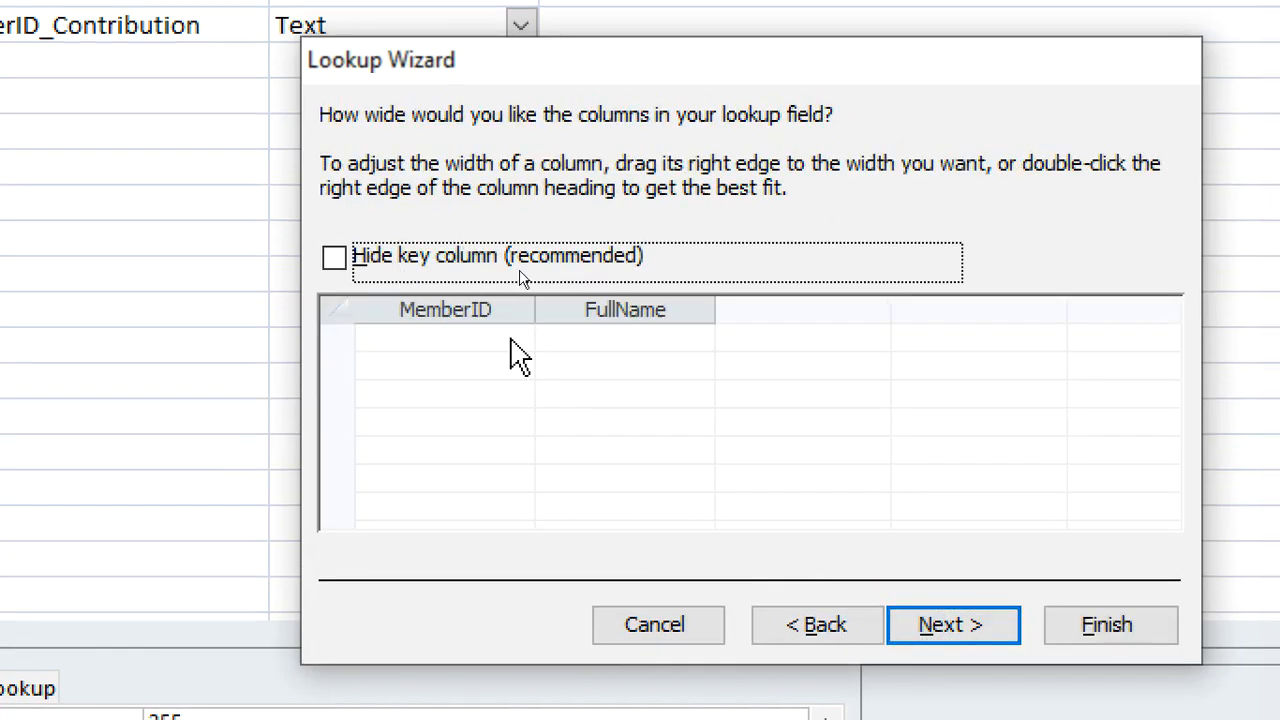
click(968, 628)
click(1100, 625)
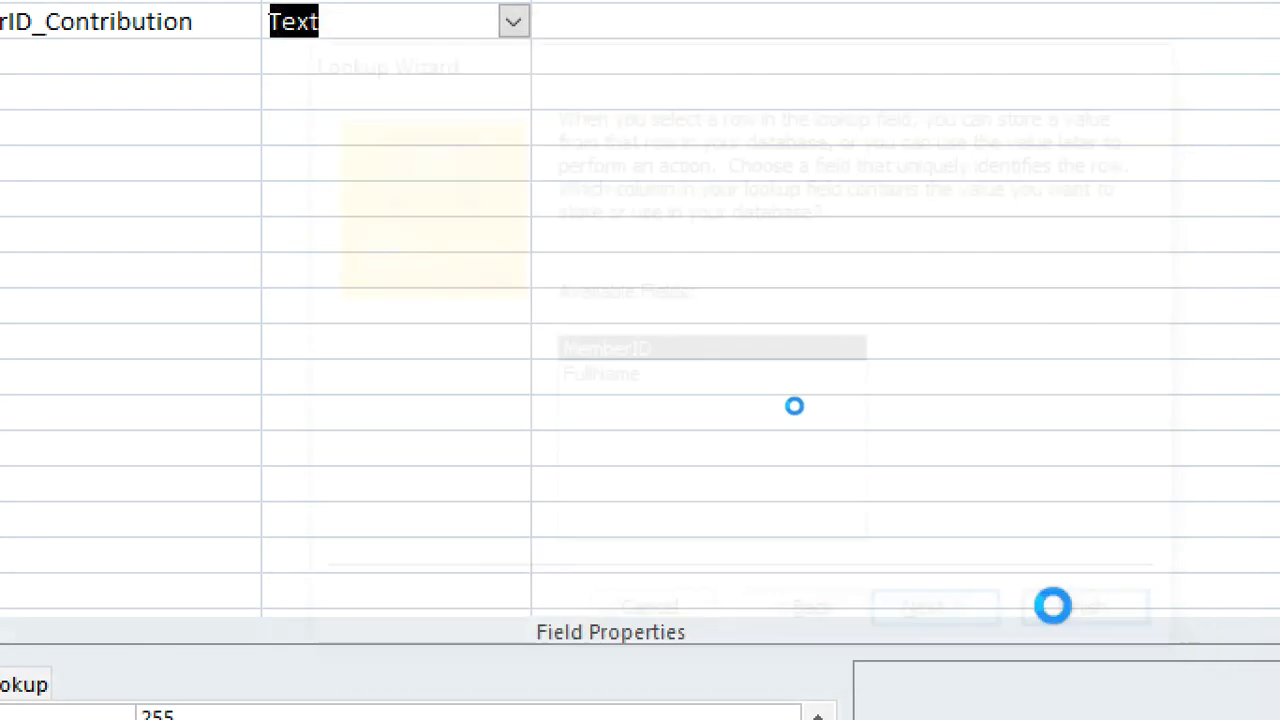
Save the new table under the name contributions so that the lookup relationship can be created
click(726, 600)
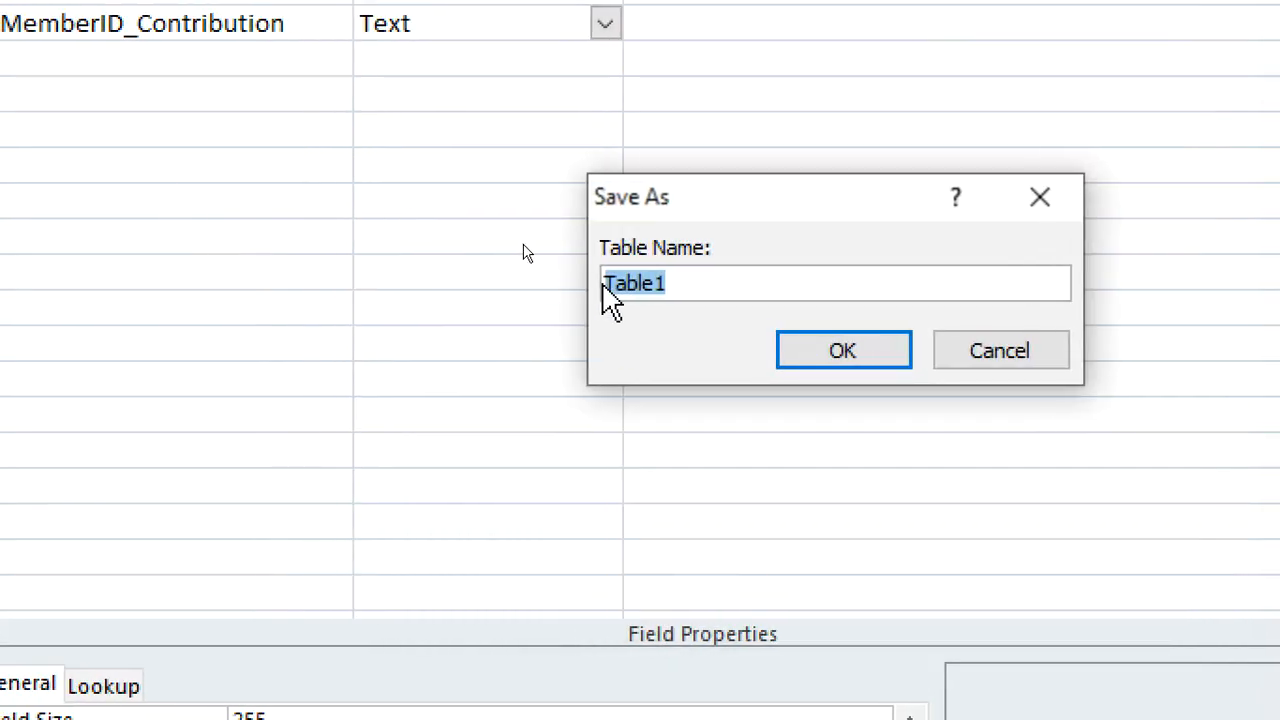
text(contributions)
key(Return)
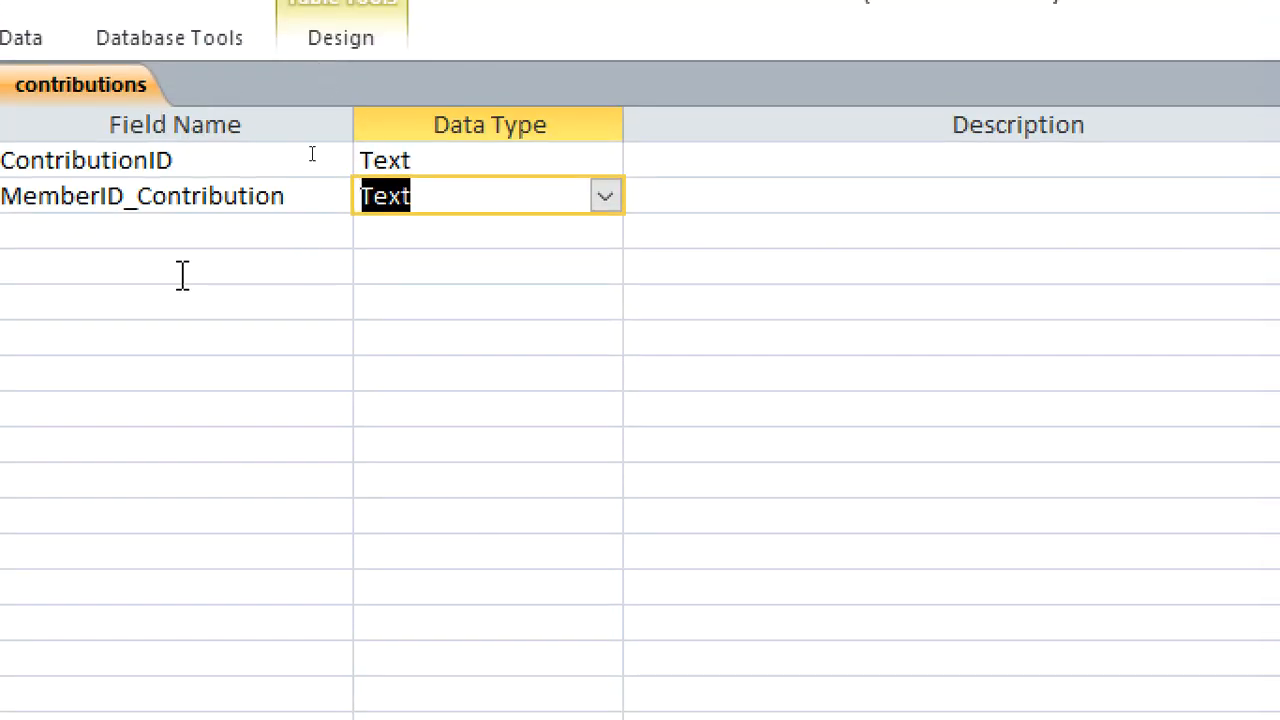
click(142, 70)
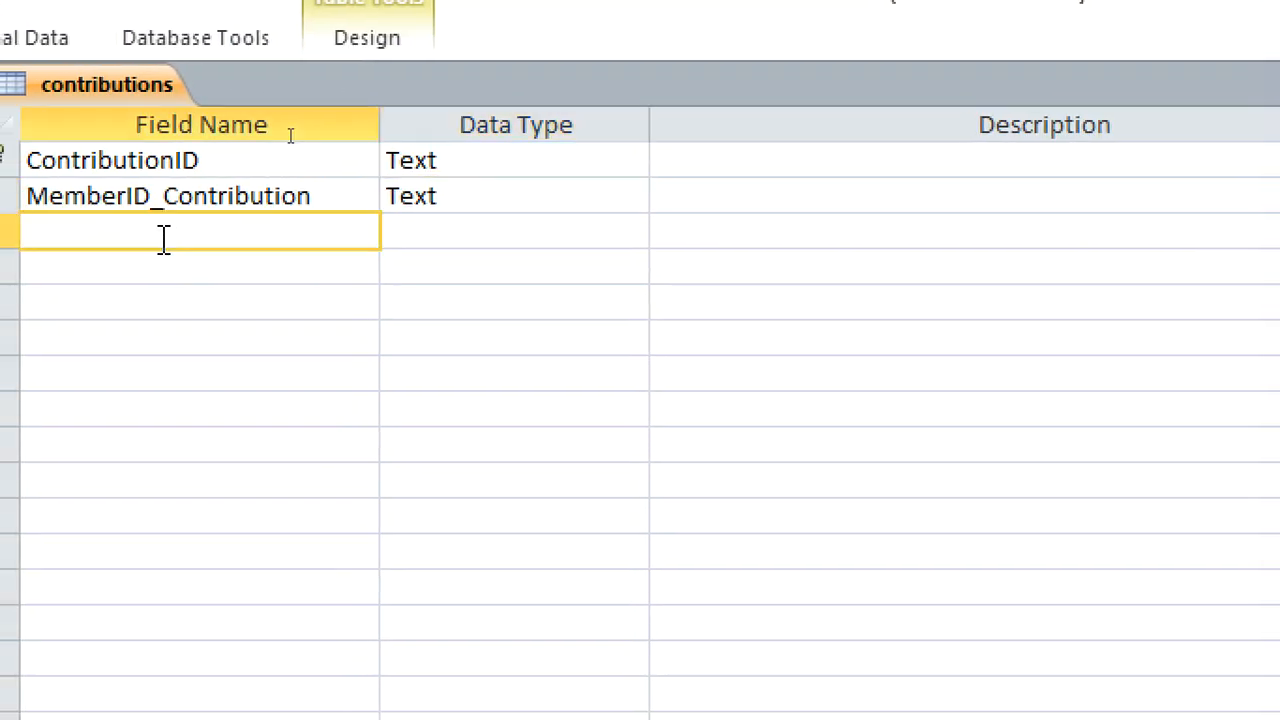
Add a field named ContributionDate with the Date/Time data type below MemberID_Contribution
text(ContributionDate)
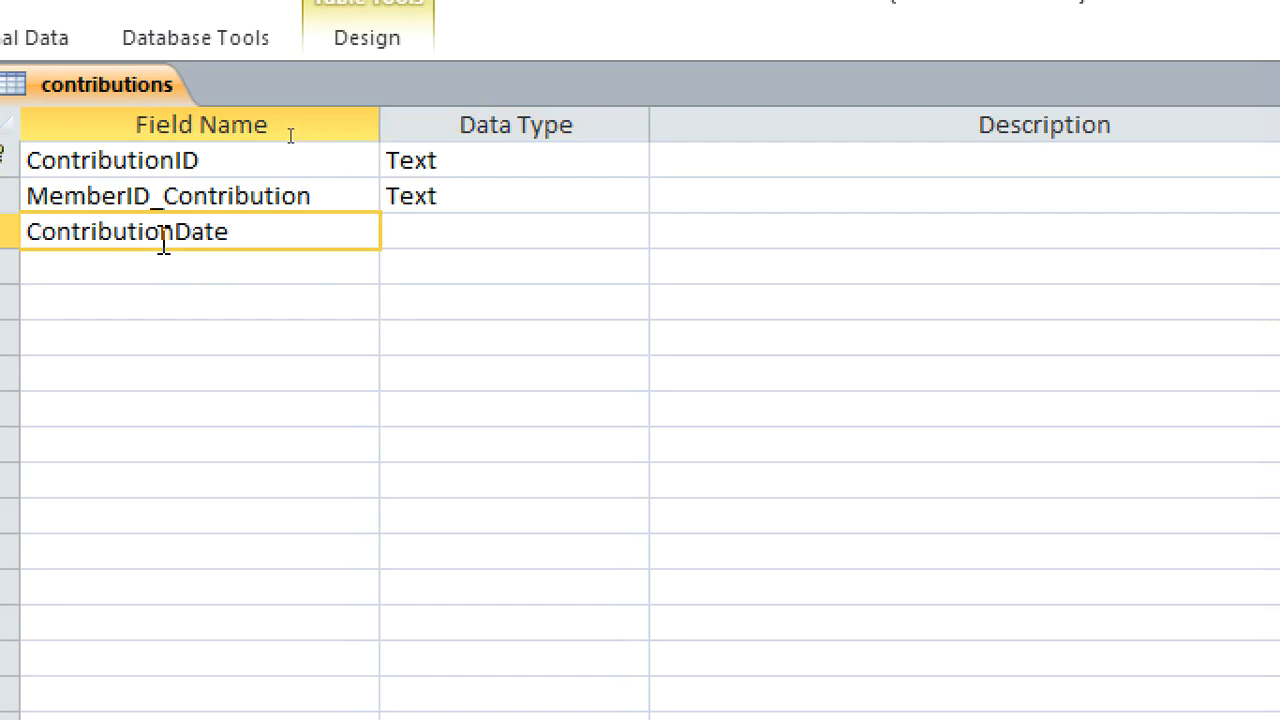
click(402, 238)
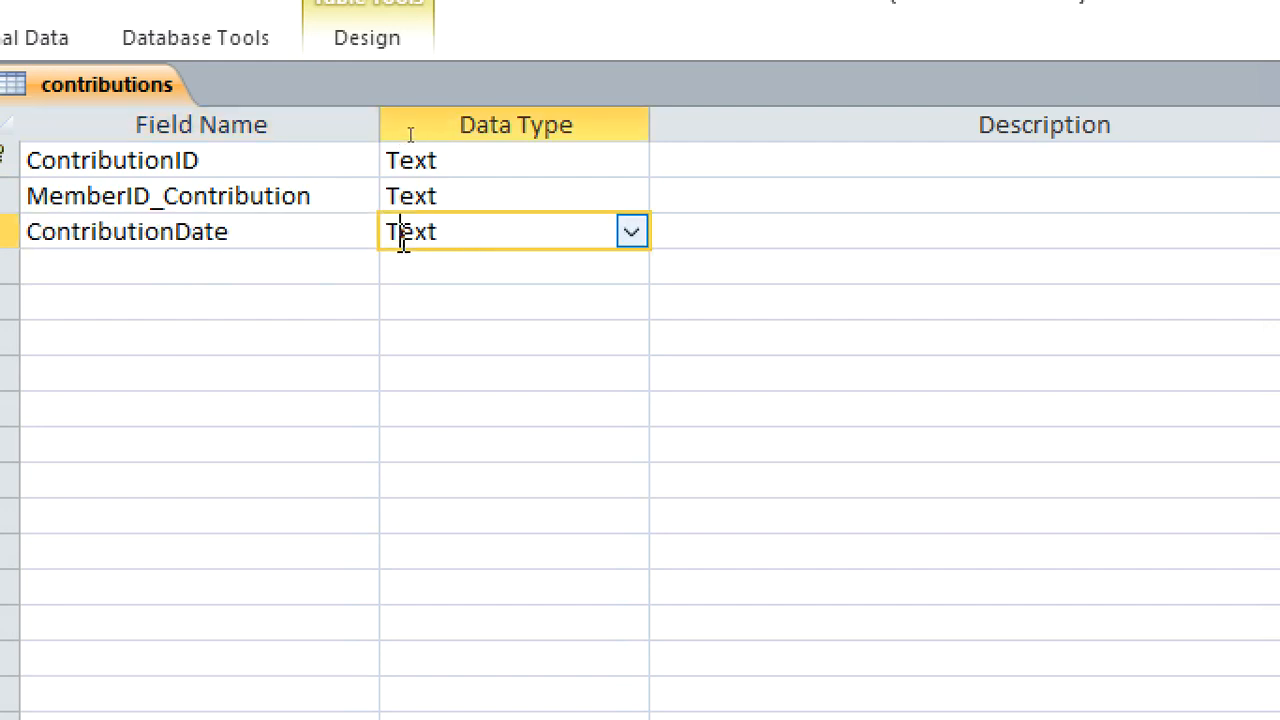
text(date/Tim)
Add a field named Amount with the Currency data type below ContributionDate
click(317, 265)
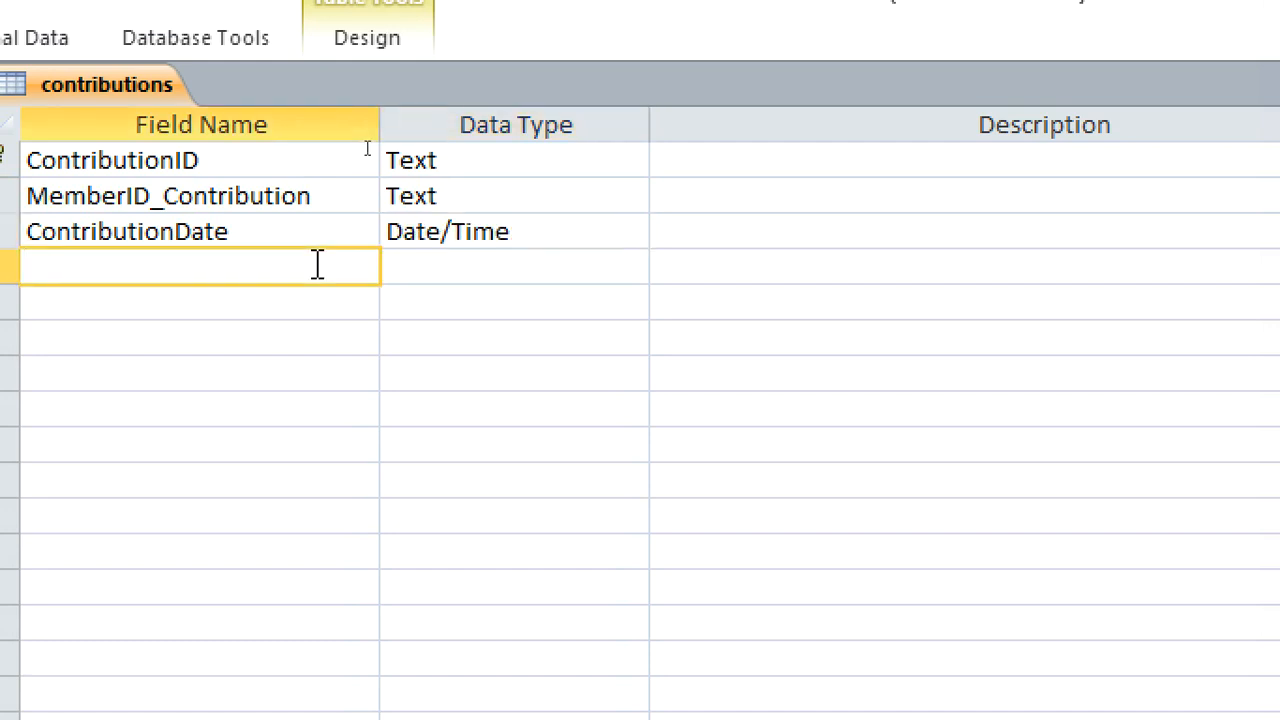
text(Amount)
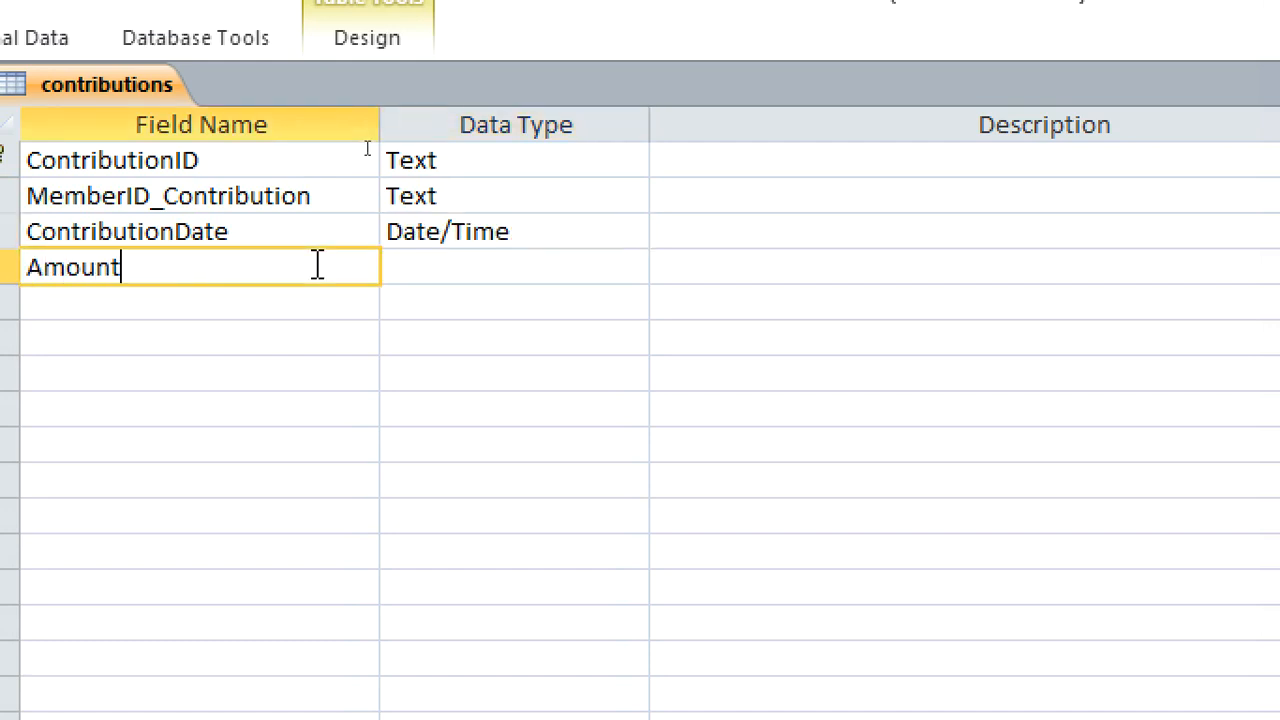
click(400, 284)
text(currency)
Add a Text field named ContributionType below Amount
click(290, 305)
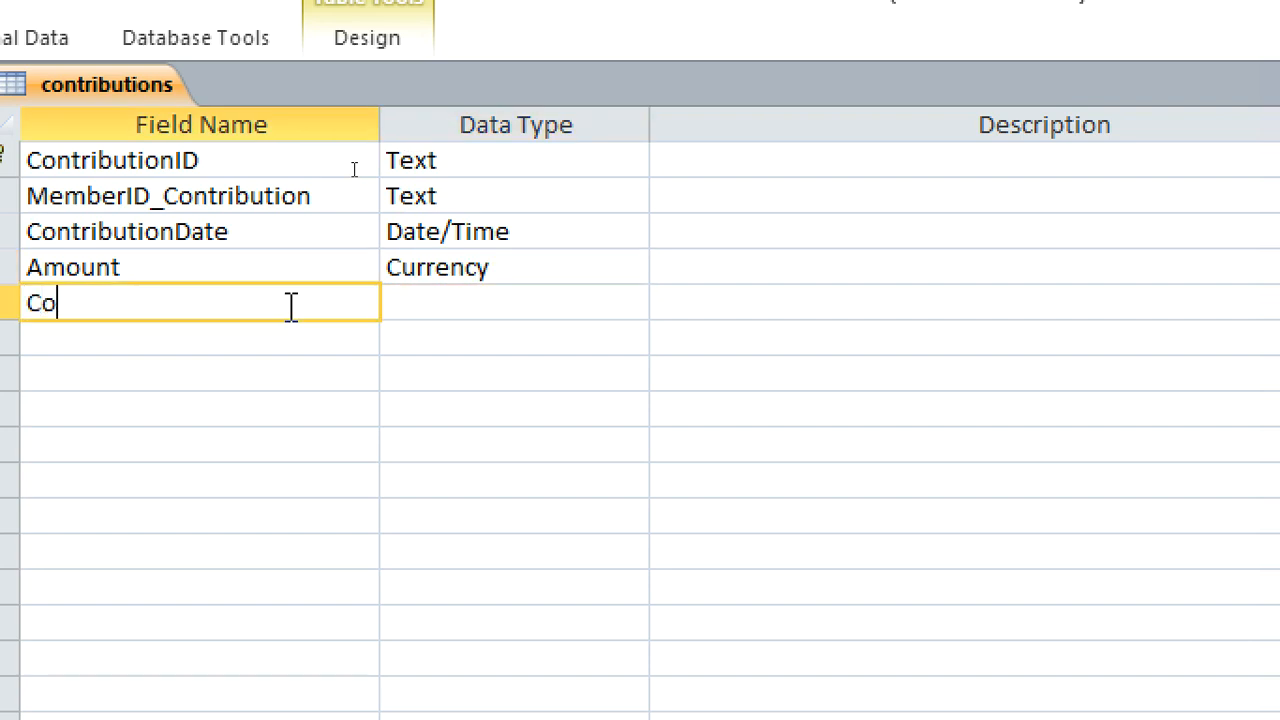
text(ContributionType)
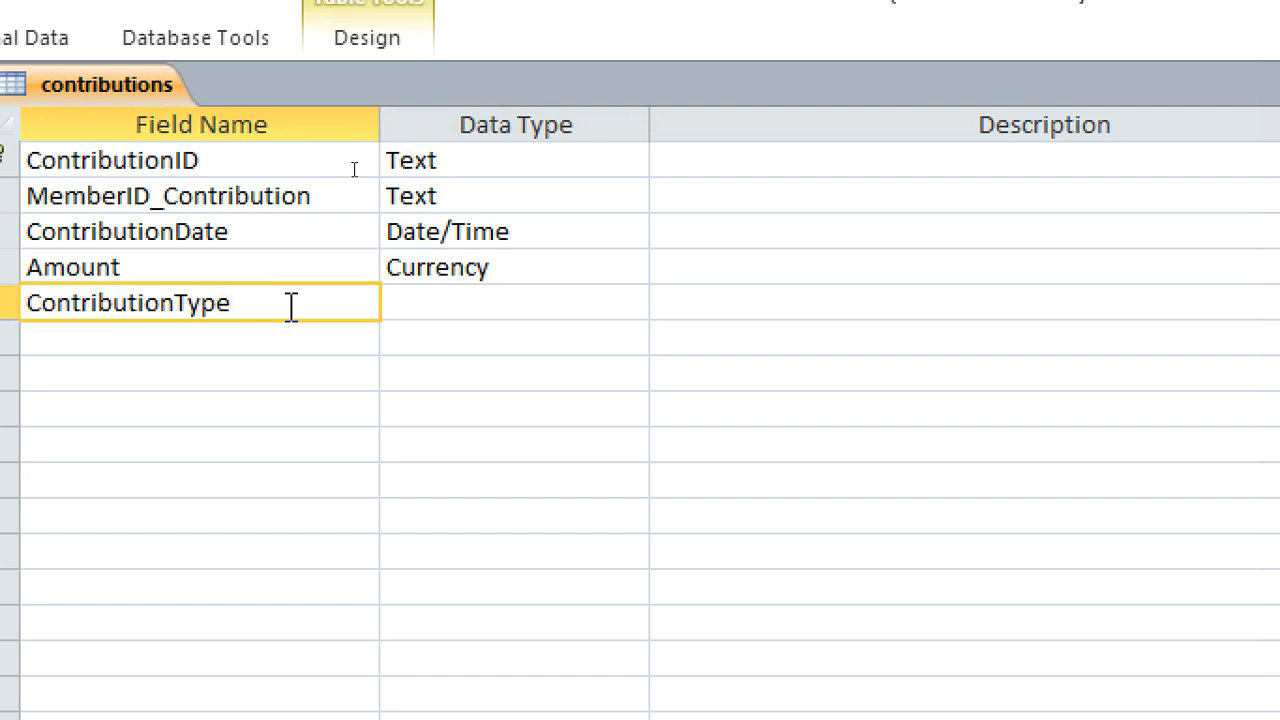
click(426, 298)
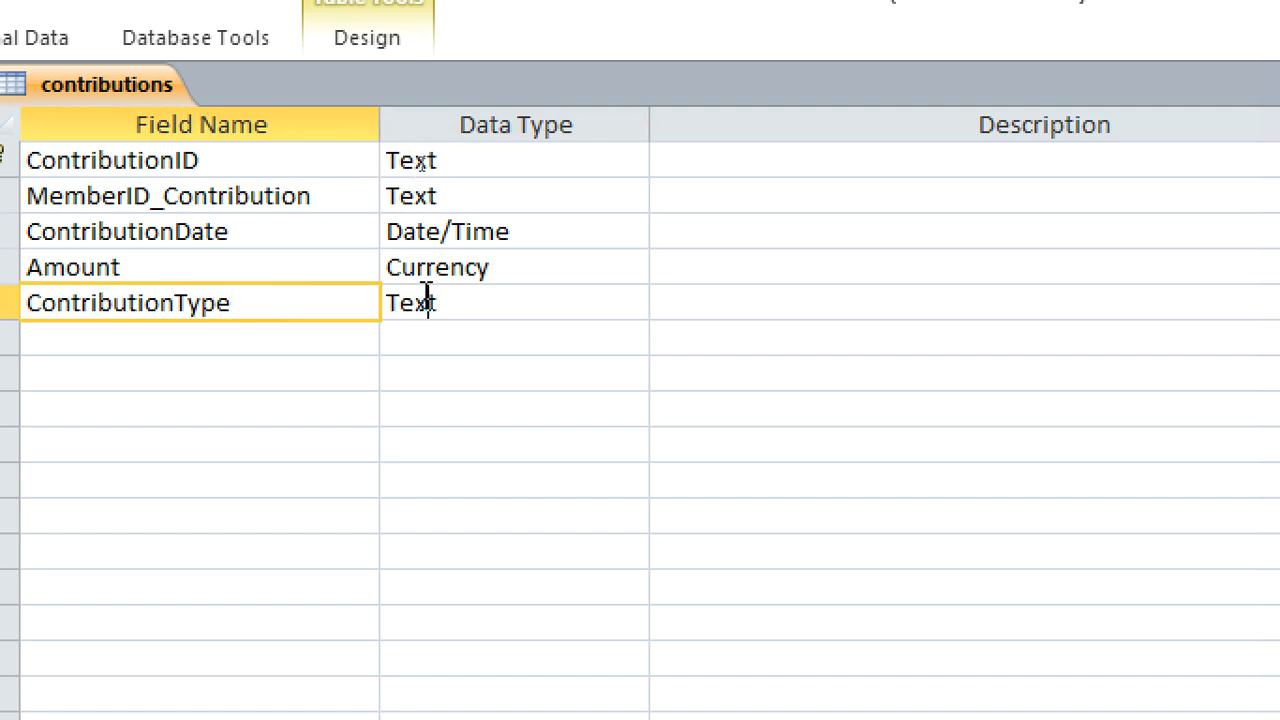
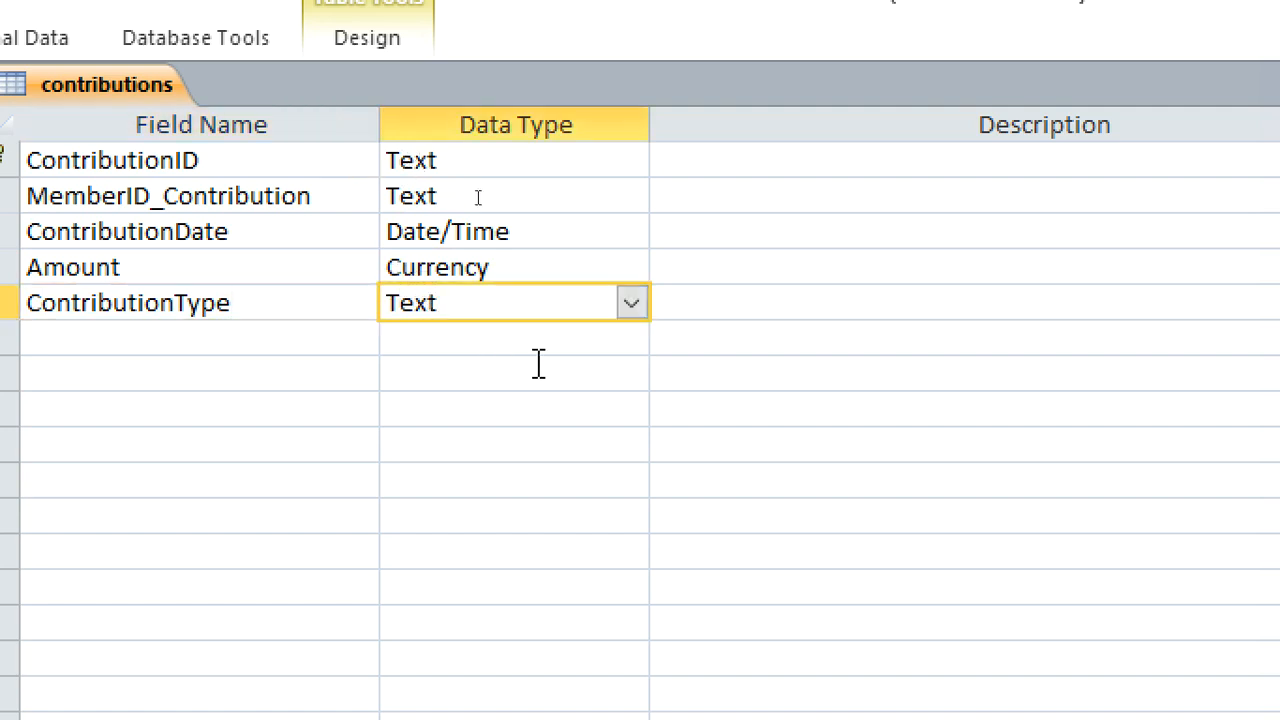
Start a lookup for the ContributionType field that takes its values from a typed-in list
click(636, 304)
click(533, 643)
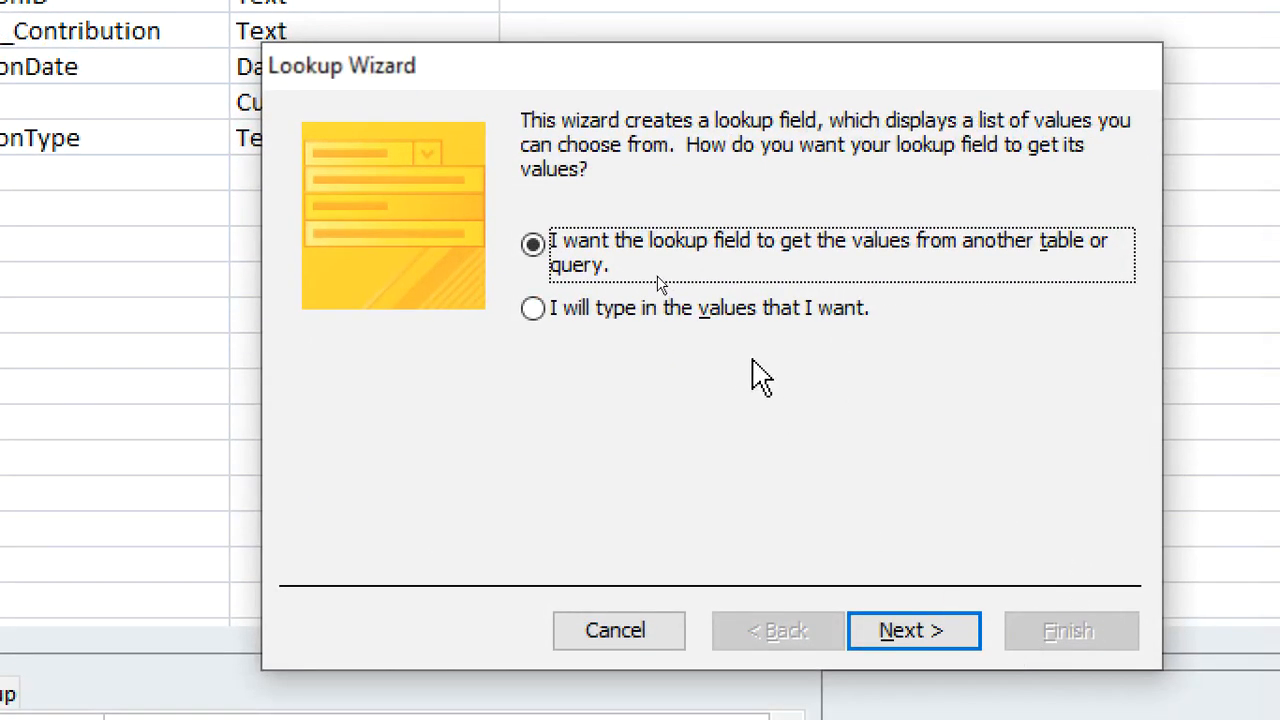
click(879, 388)
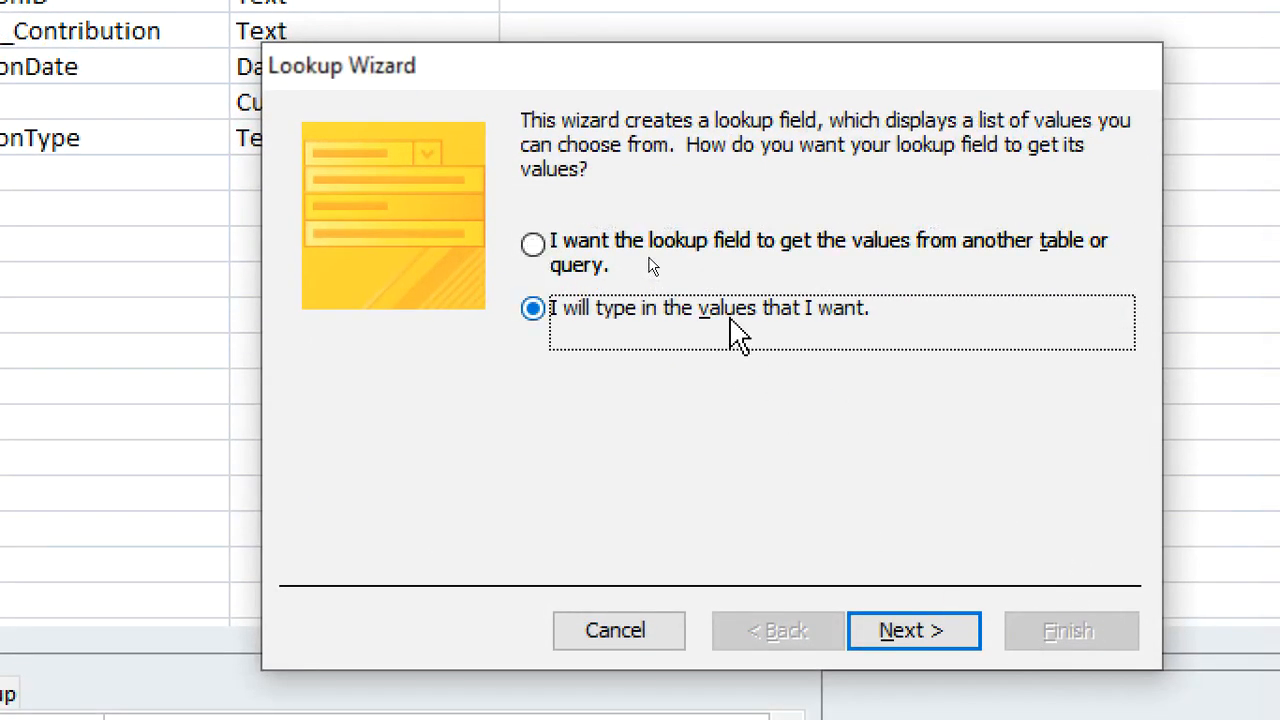
click(909, 628)
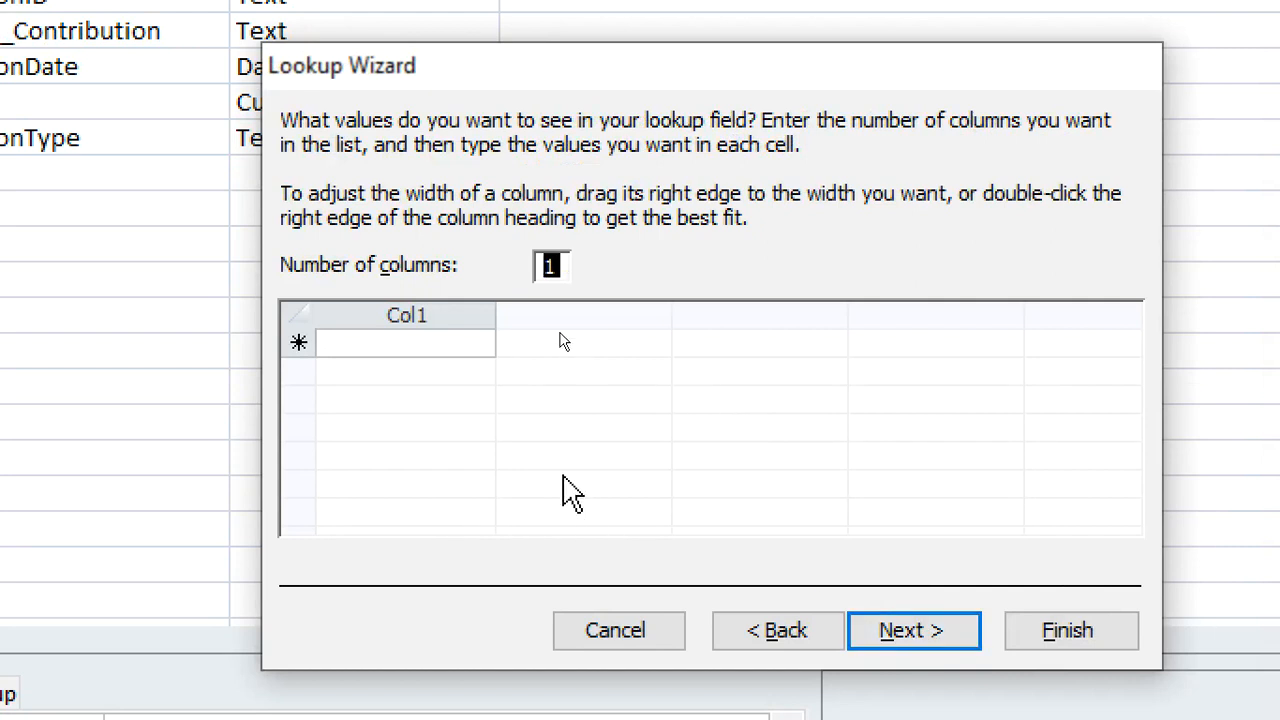
Fill the single-column ContributionType lookup list with Offering, Tithe, Charity and any other, and finish the wizard
key(Tab)
click(449, 344)
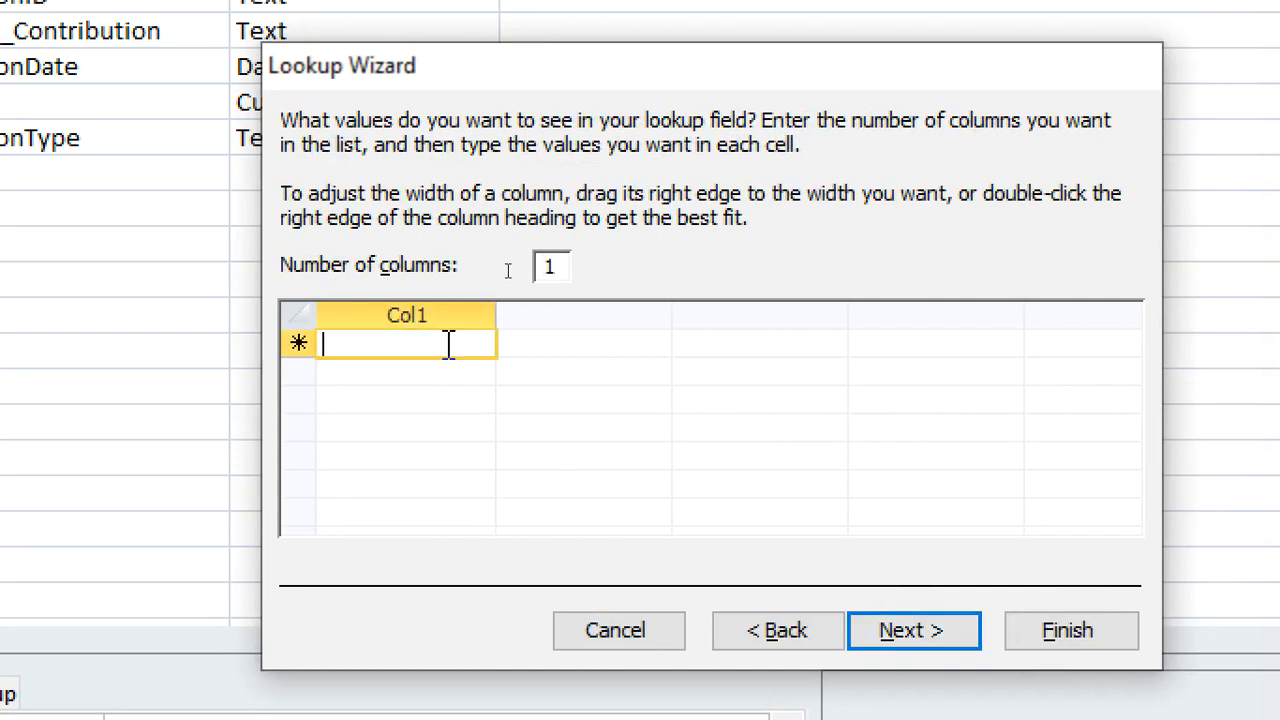
text(Of)
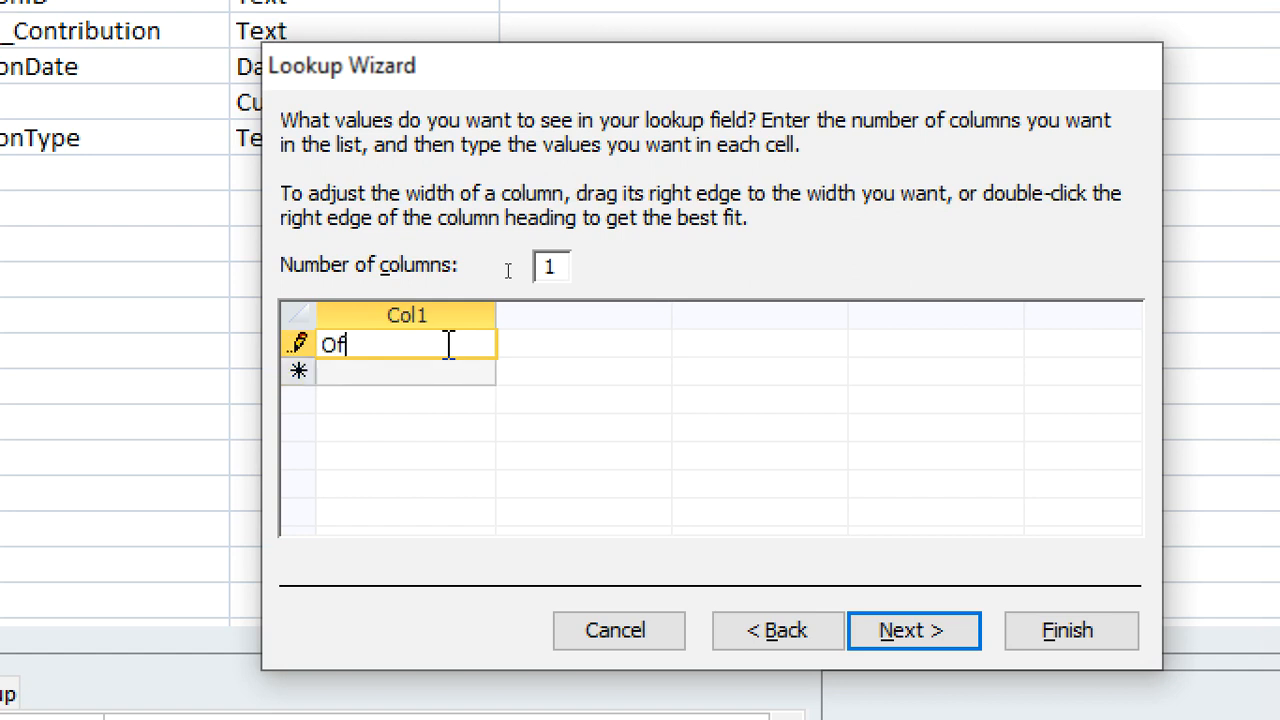
text(fering)
key(Return)
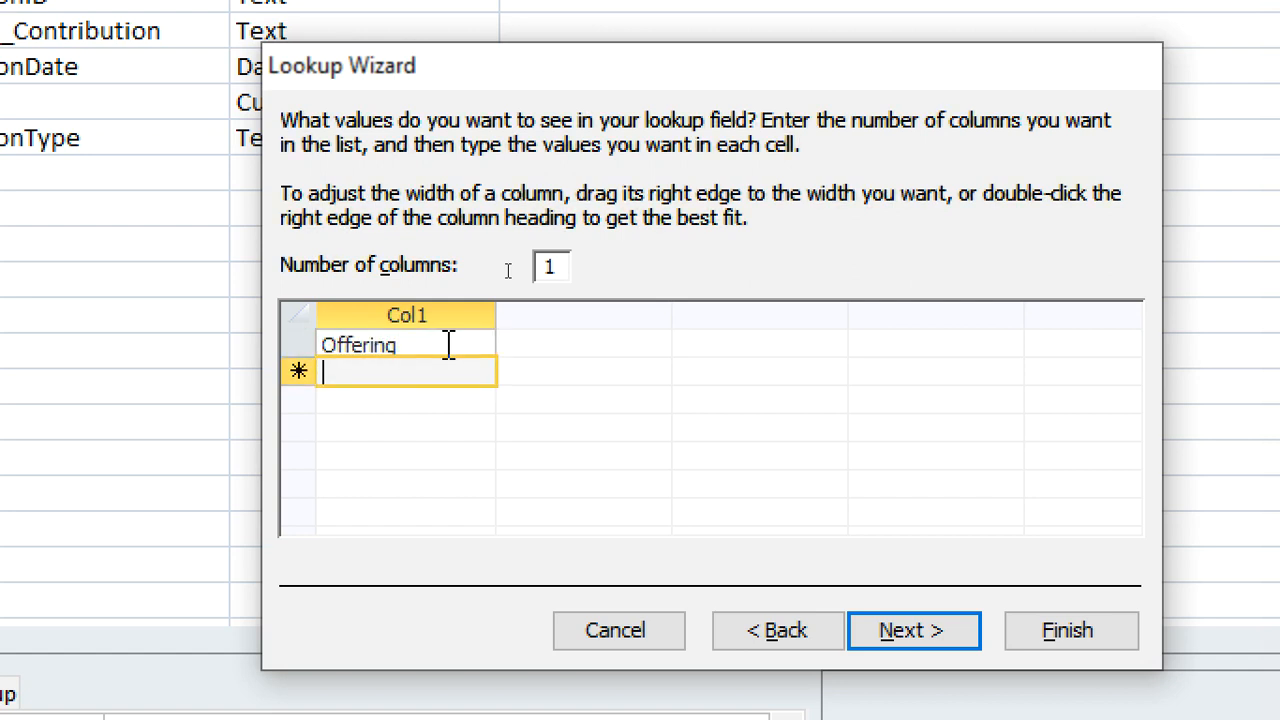
text(T)
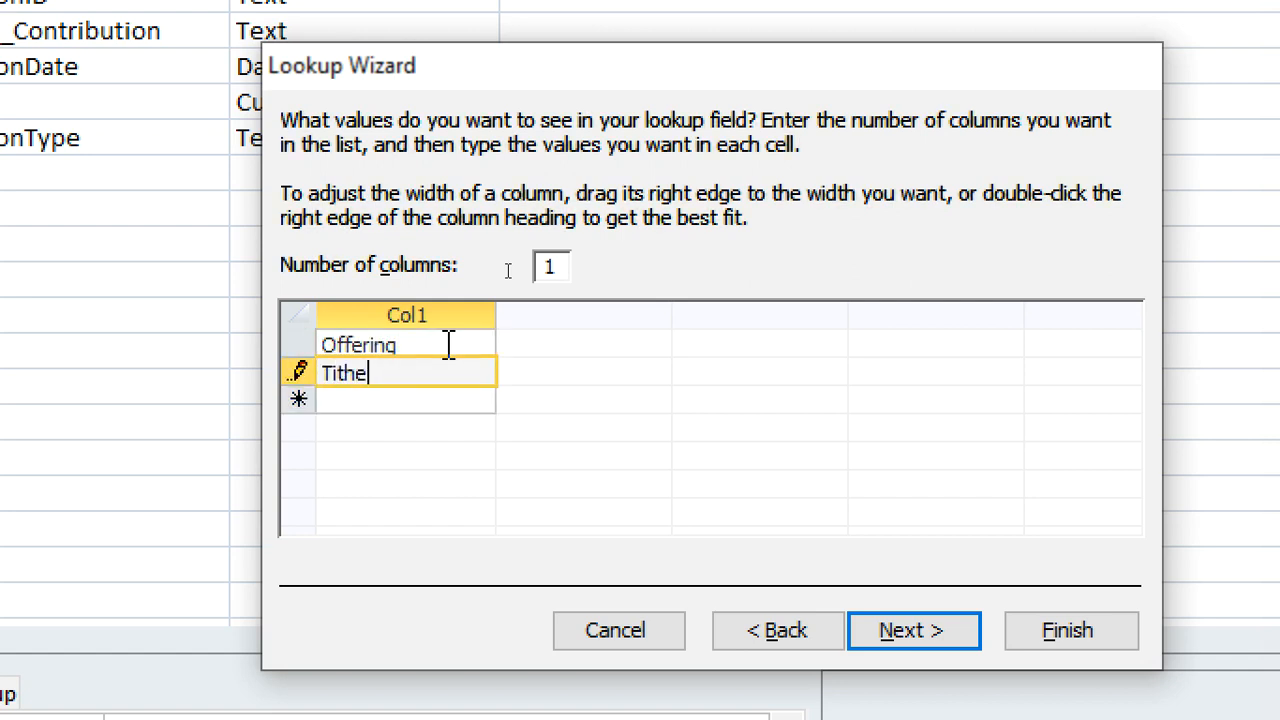
text(ithe)
key(Return)
text(Charity)
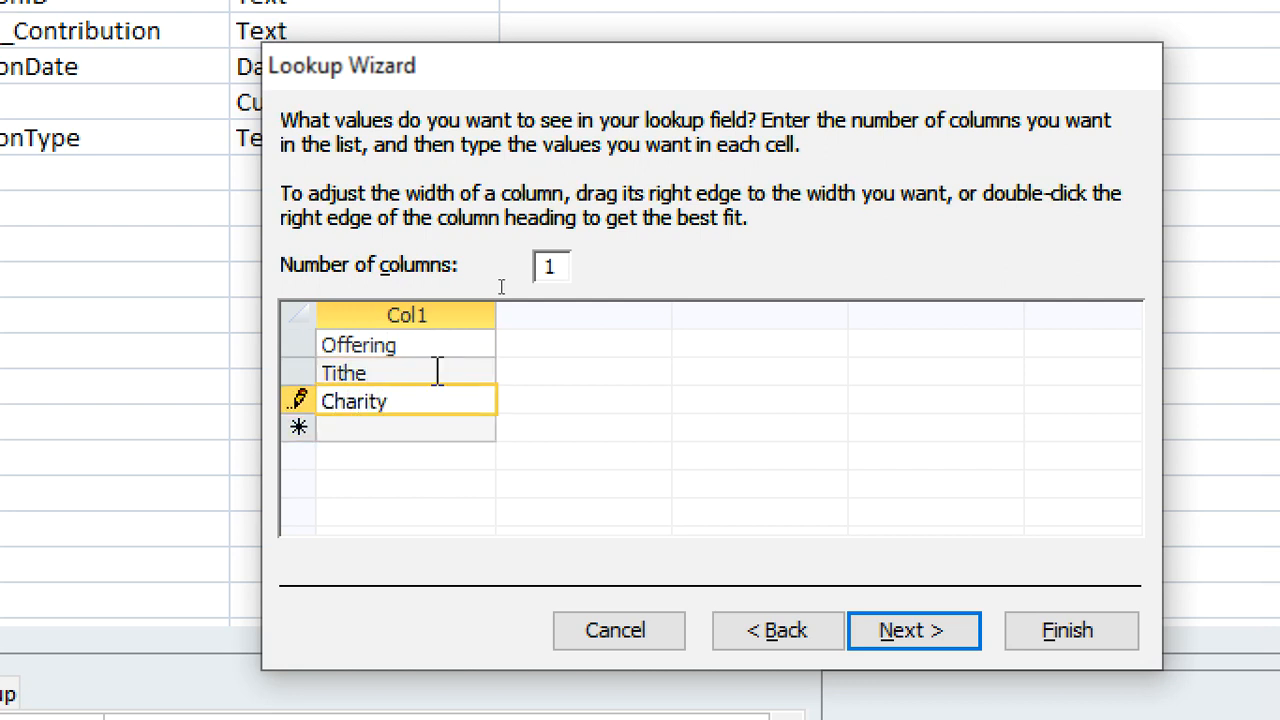
key(Return)
text(any other)
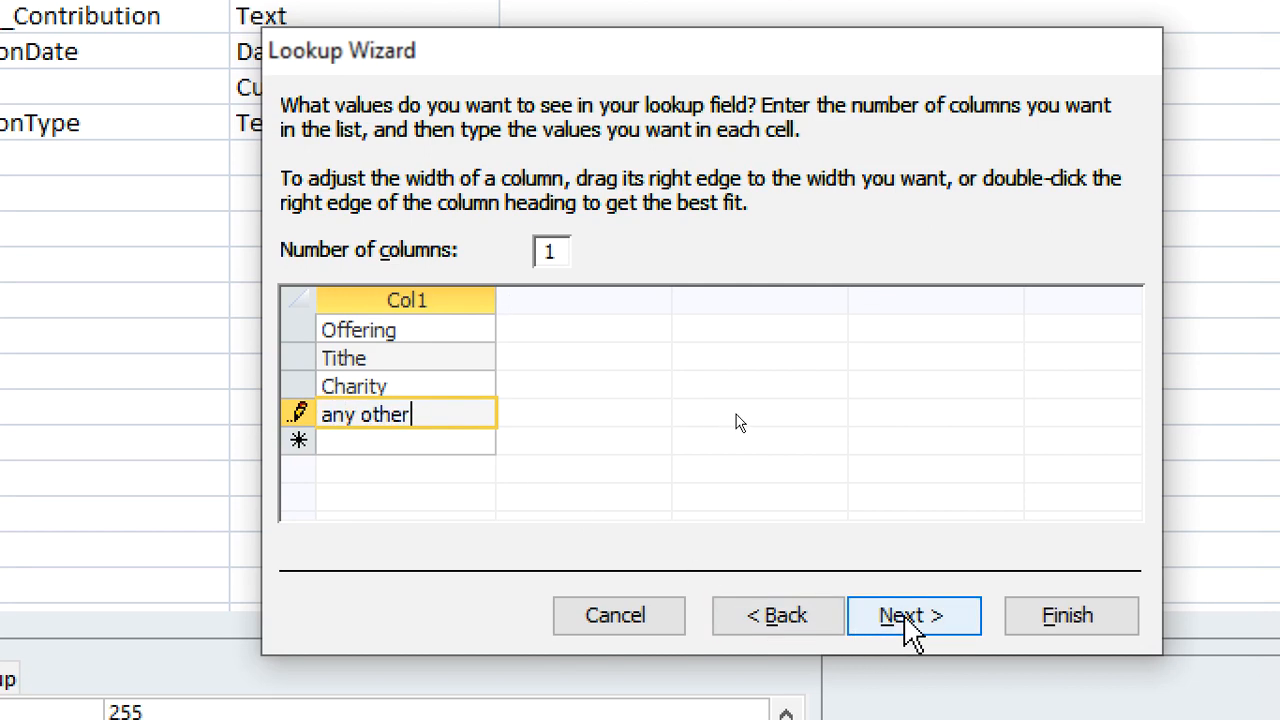
click(910, 635)
click(1035, 636)
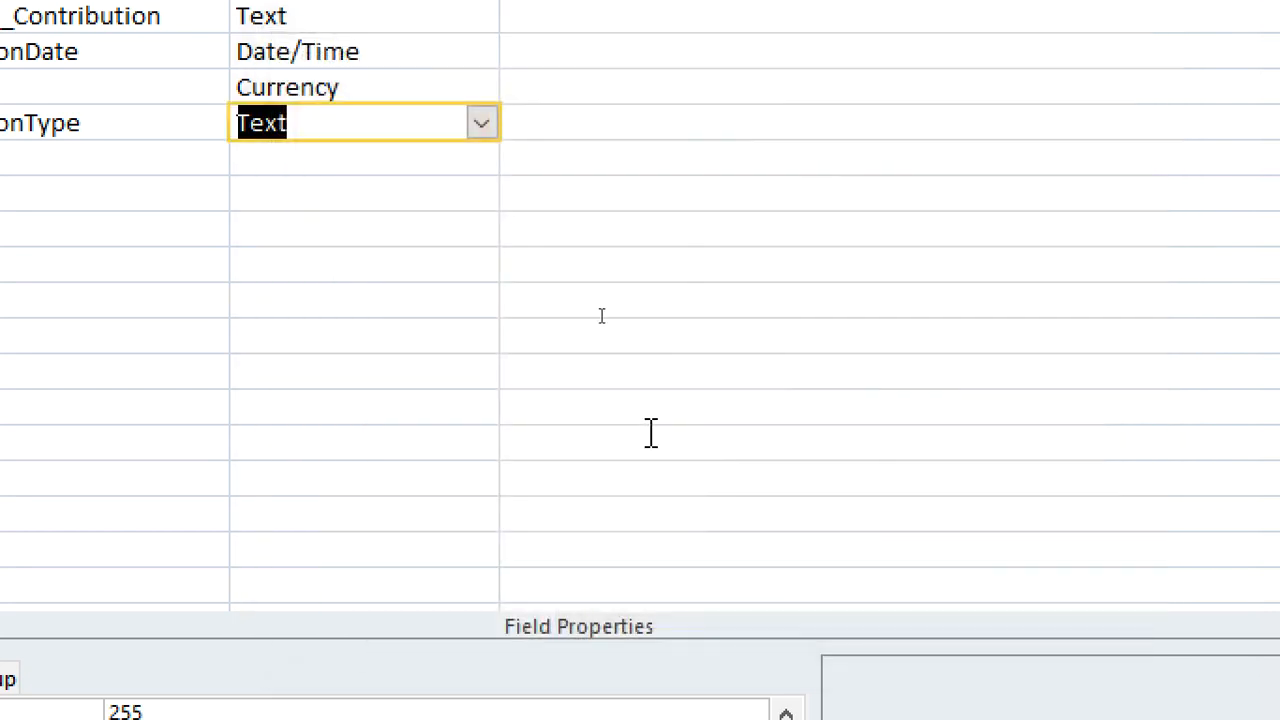
Add a Text field named DescriptionContribution below ContributionType
click(0, 152)
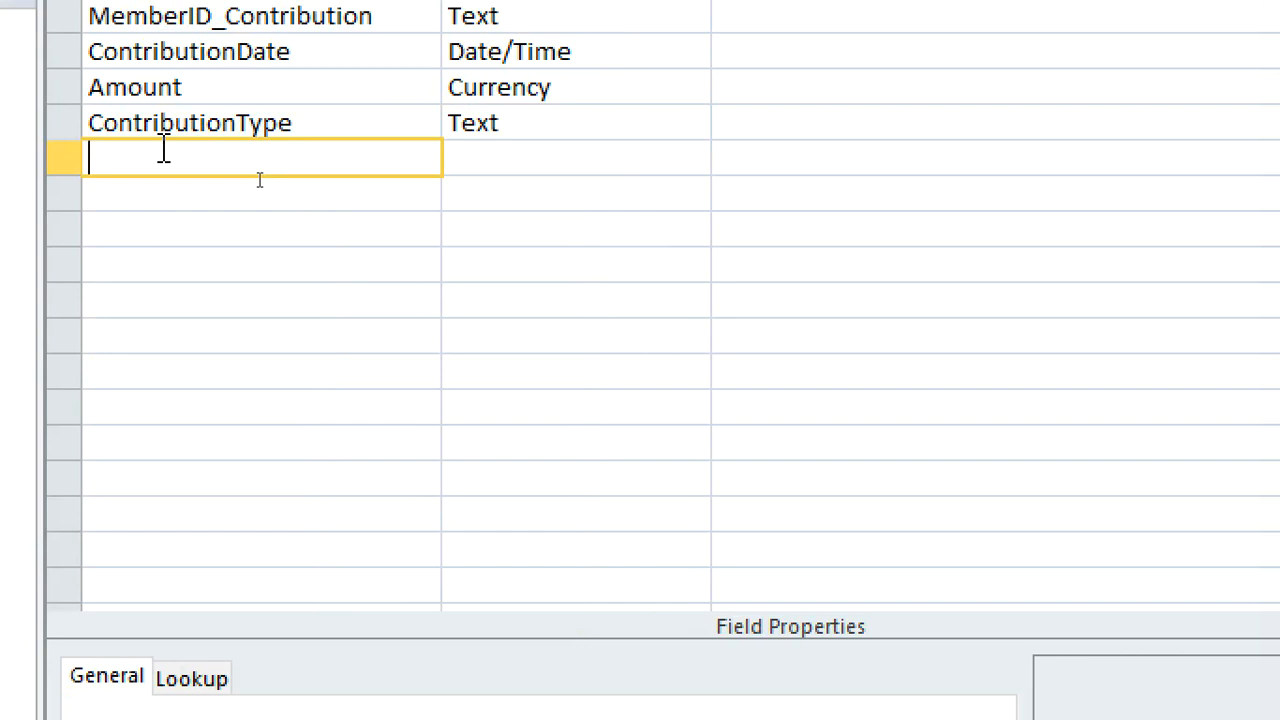
text(Description)
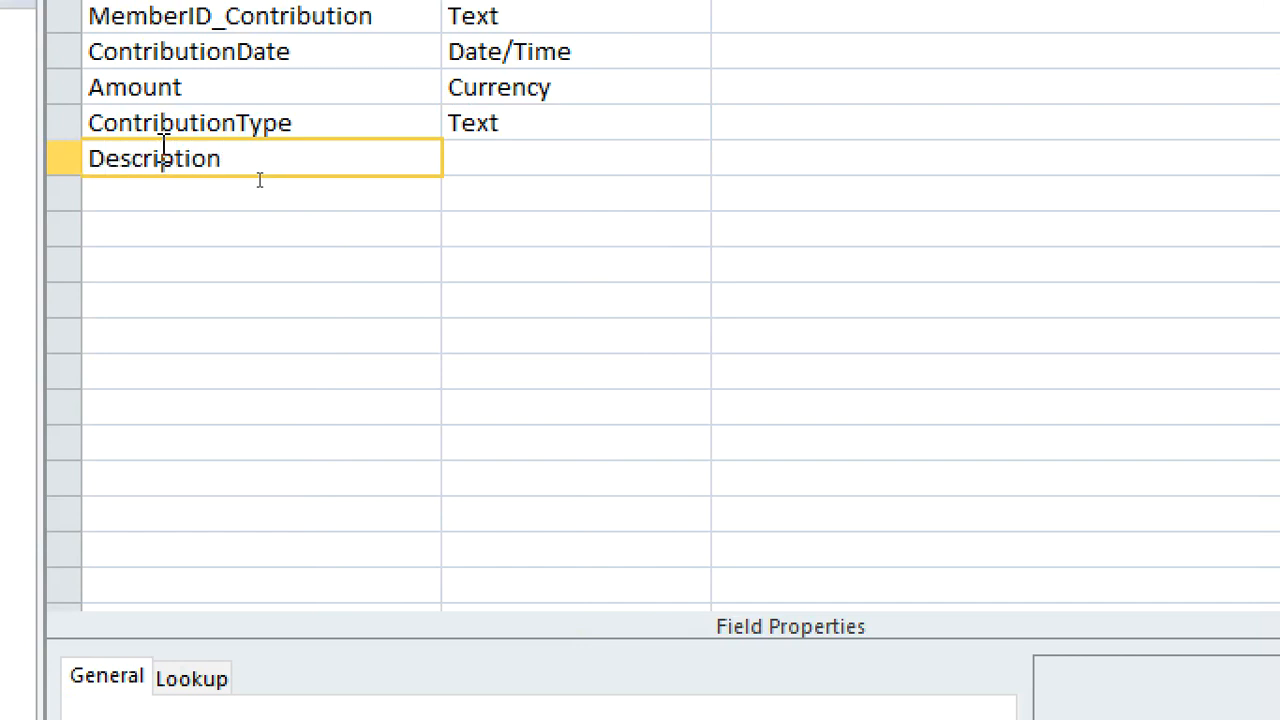
text(Contribution)
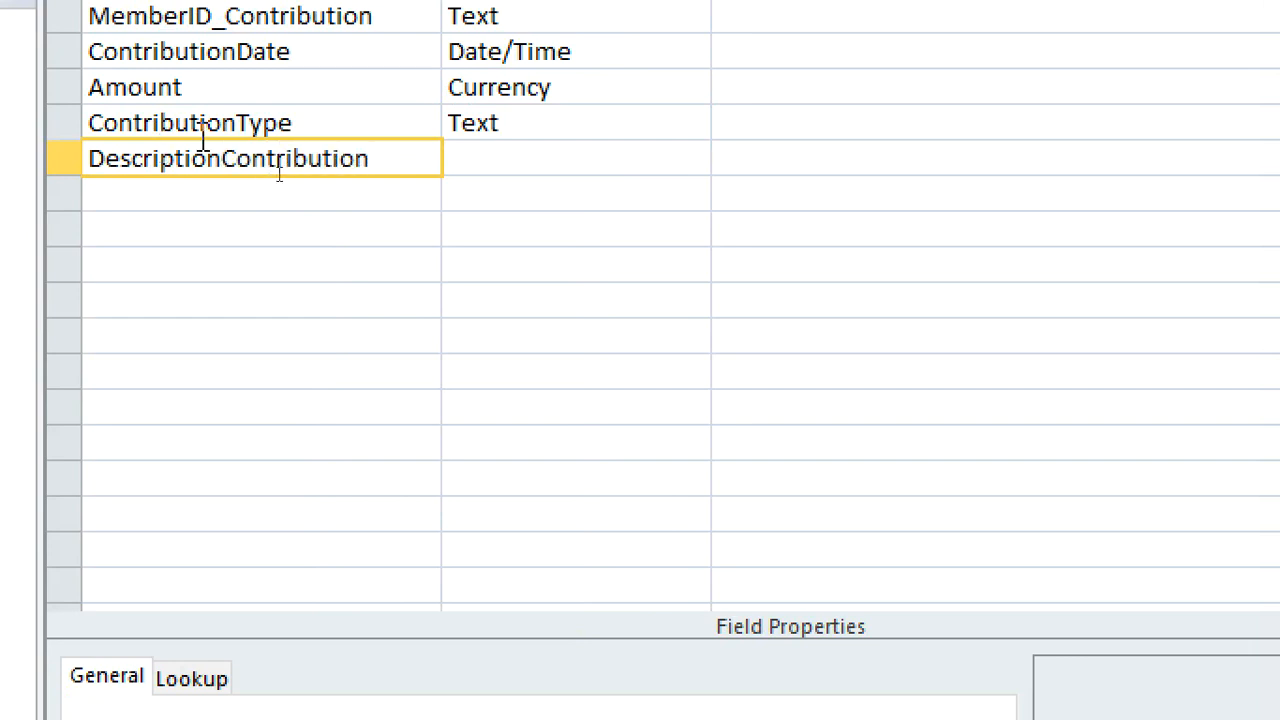
click(477, 157)
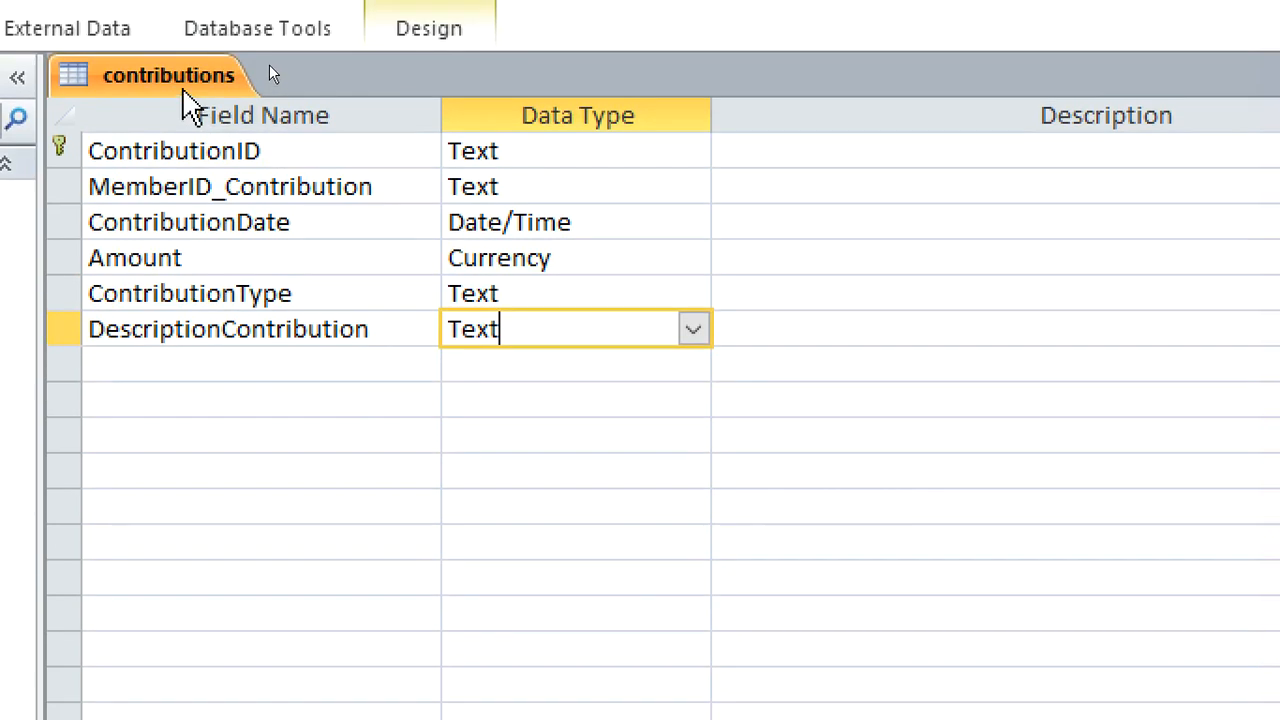
Save the contributions table design and close the table
right_click(183, 90)
click(268, 108)
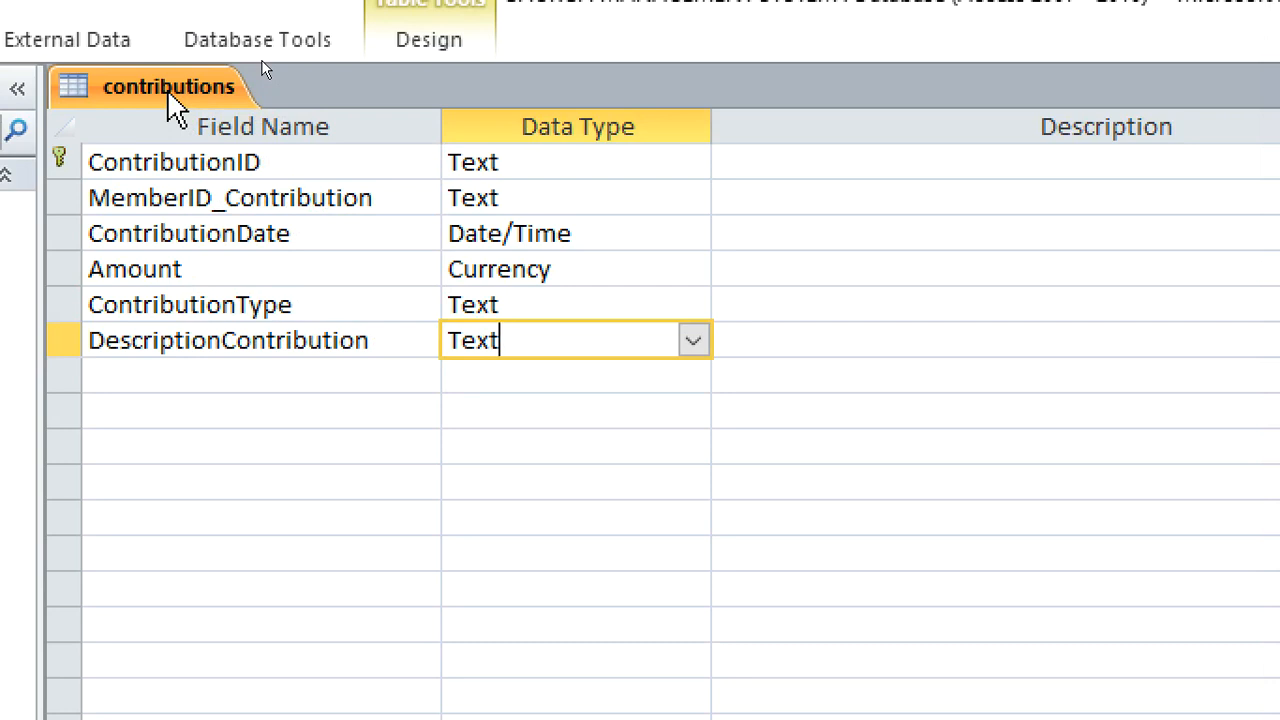
right_click(168, 97)
click(213, 143)
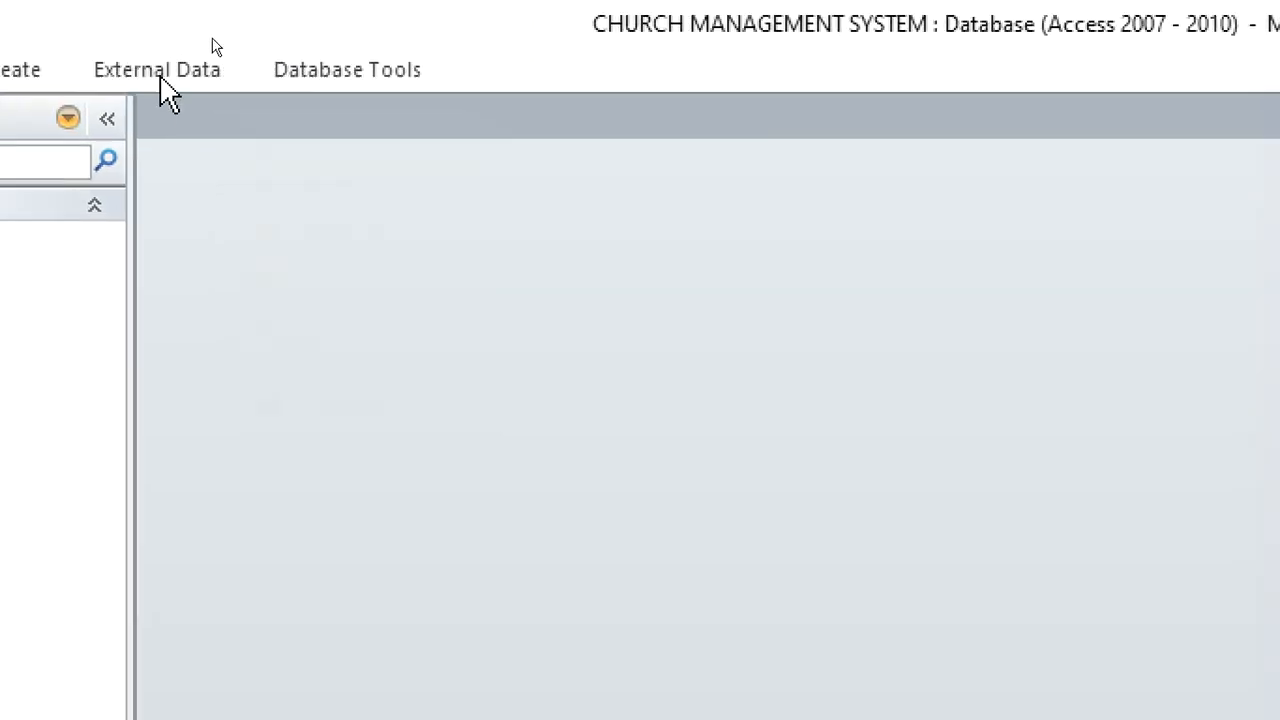
Create a new table in Design view and name its first field CommitteeID
click(10, 70)
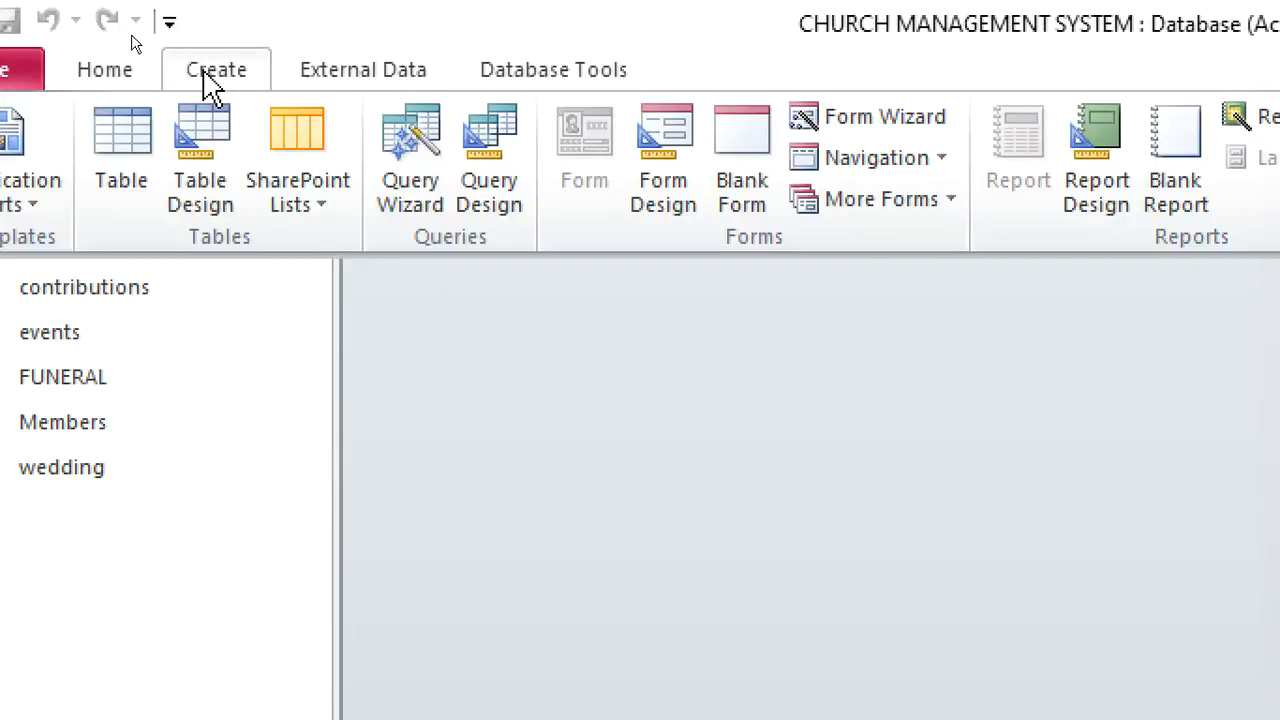
click(228, 190)
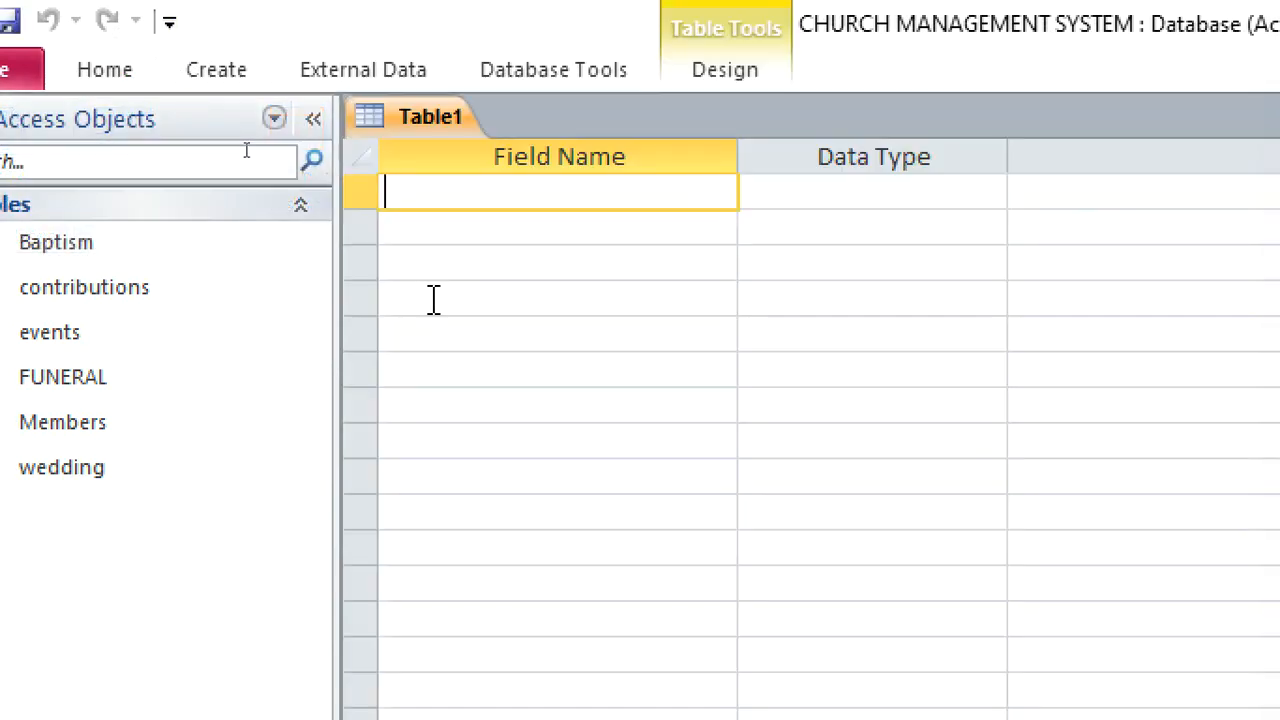
text(Commit)
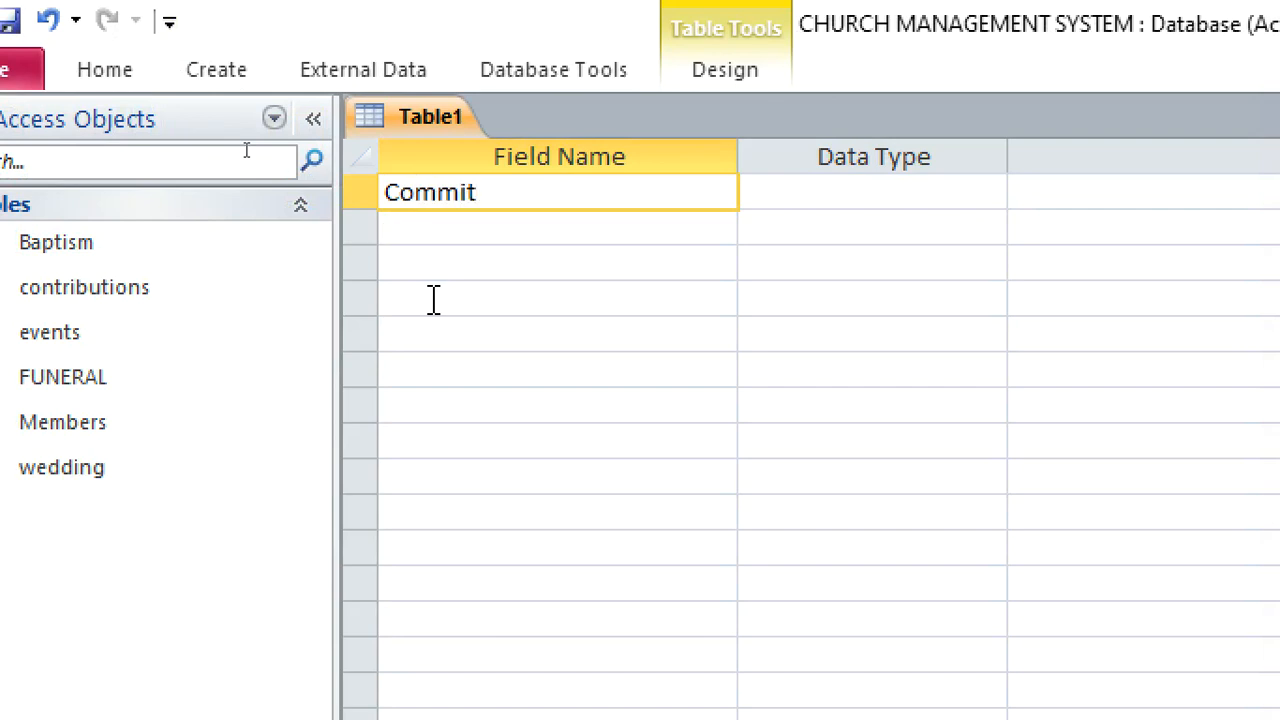
text(teeID)
Make CommitteeID the primary key with the Text data type
click(806, 205)
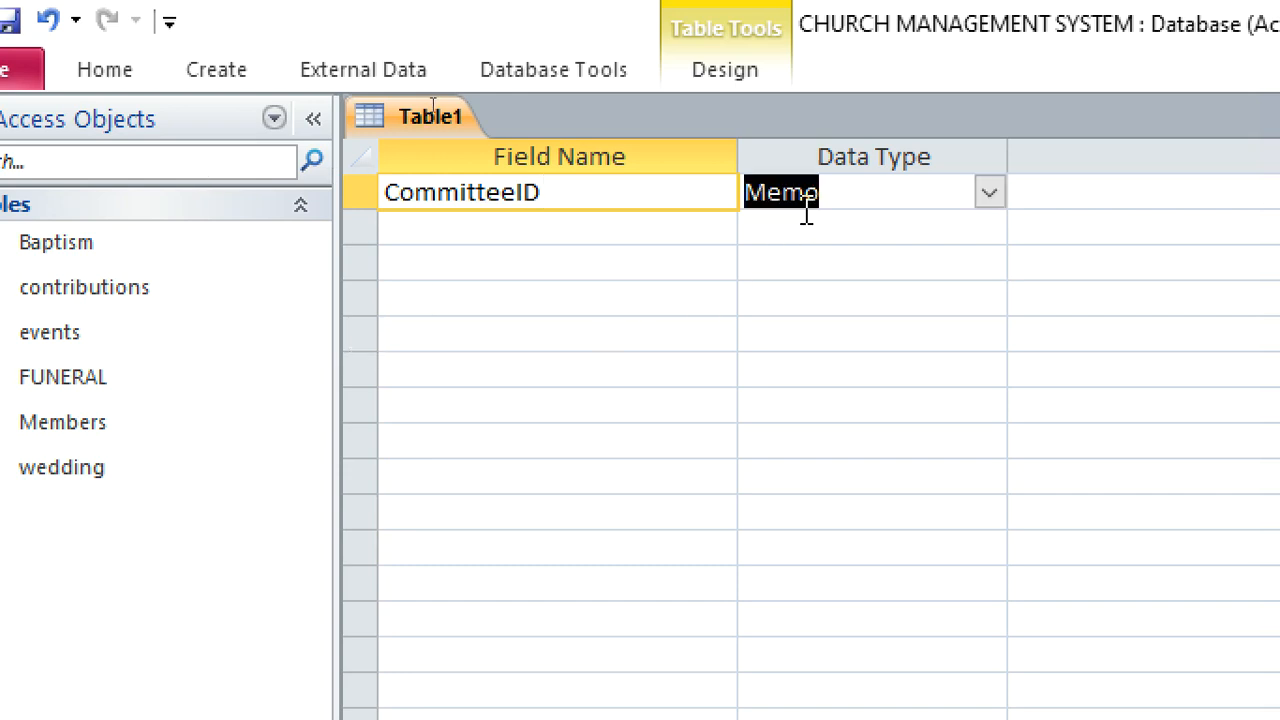
text(AutoNumber)
right_click(821, 210)
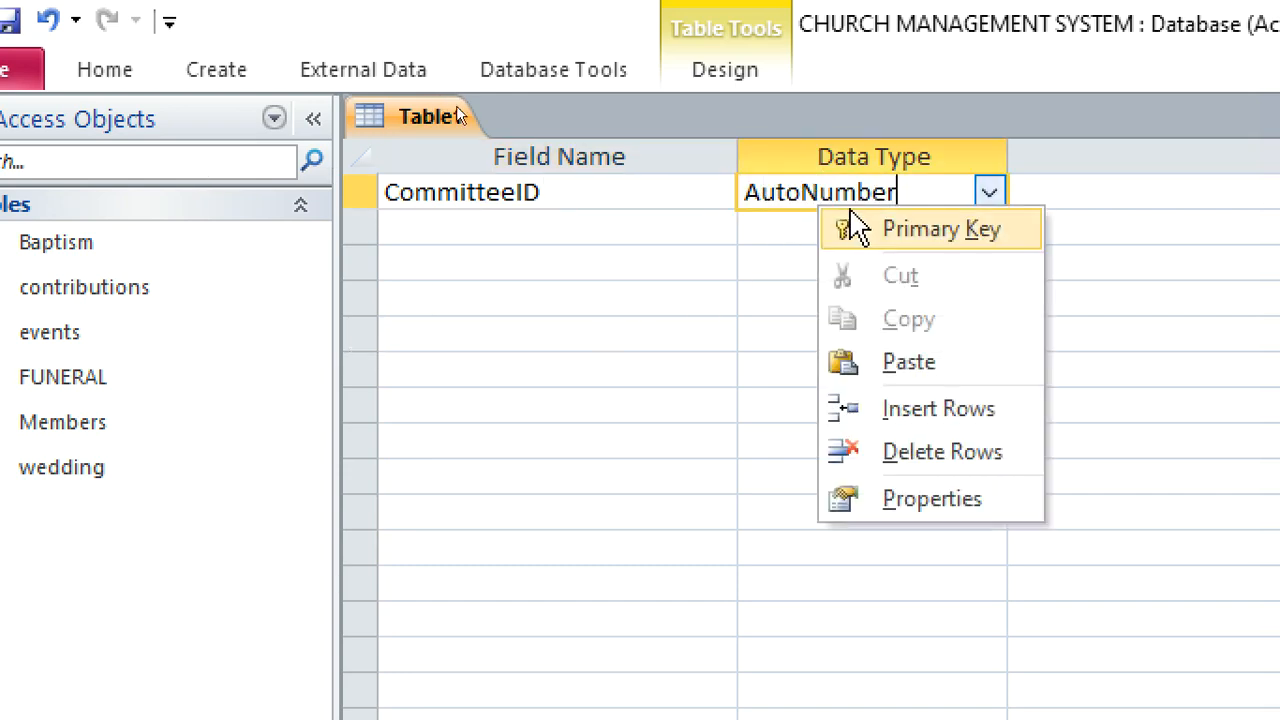
click(877, 234)
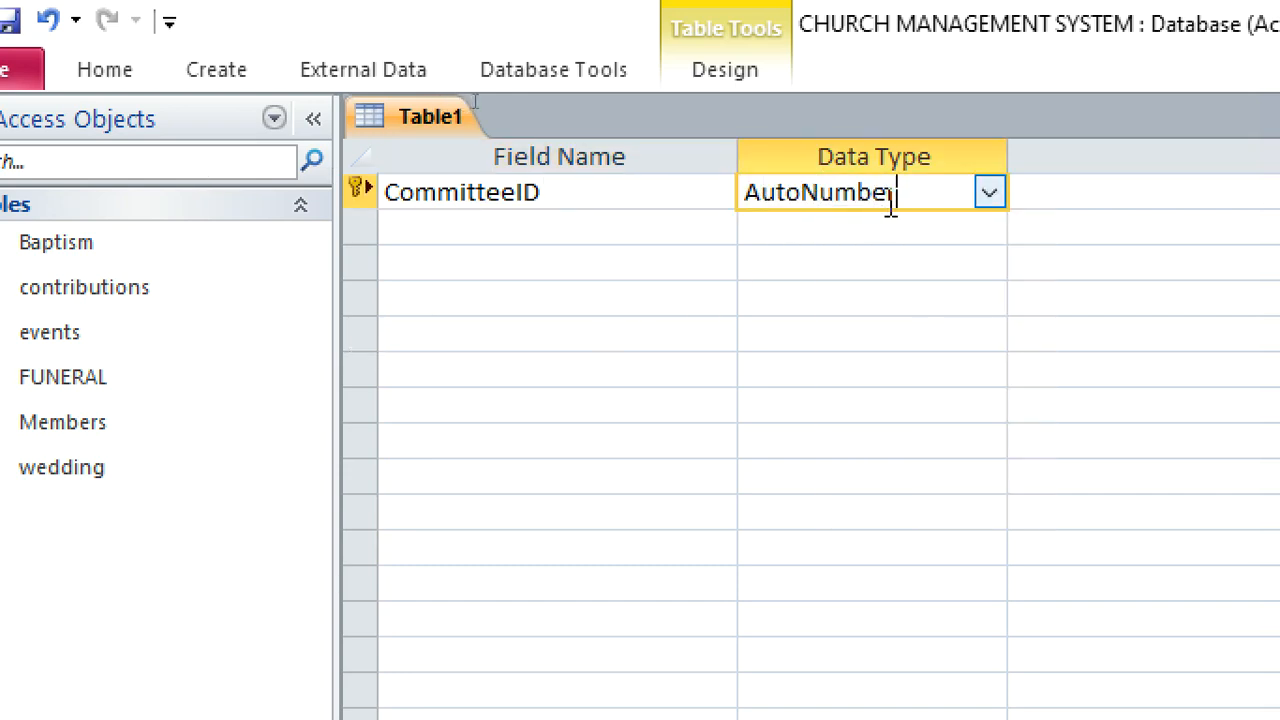
text(Text)
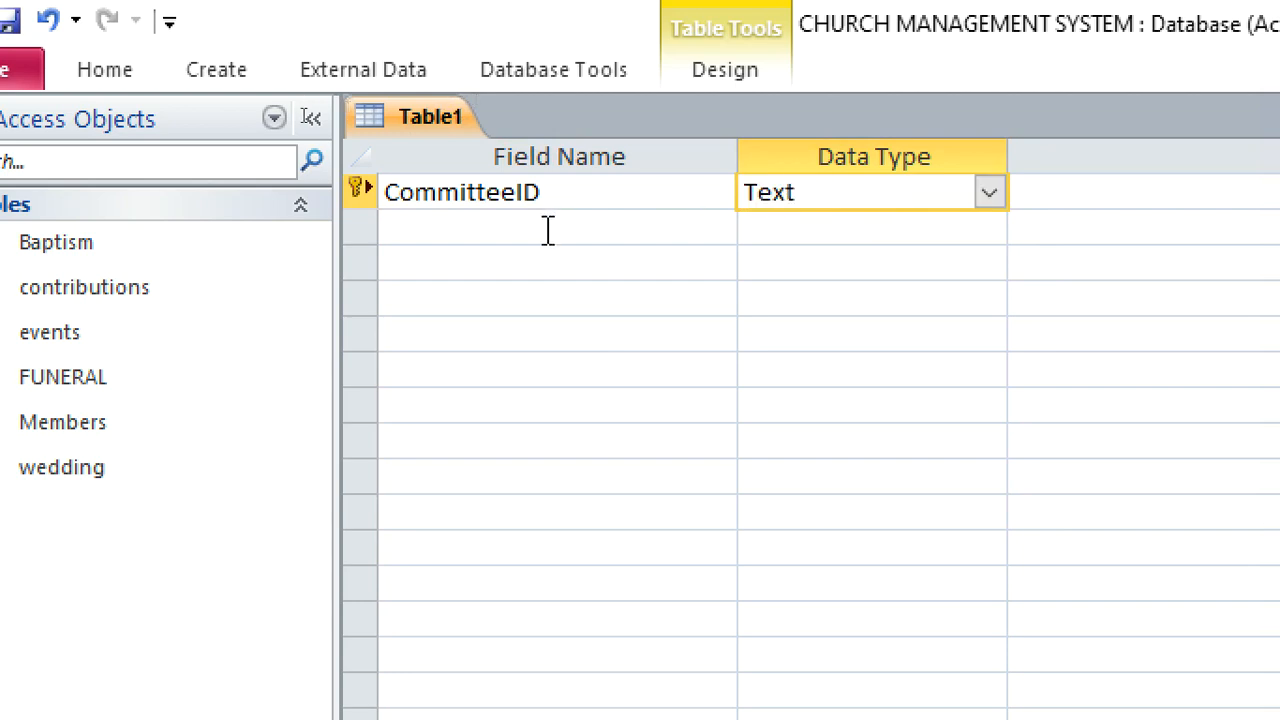
Add a Text field named CommitteeName below CommitteeID
click(551, 229)
text(c)
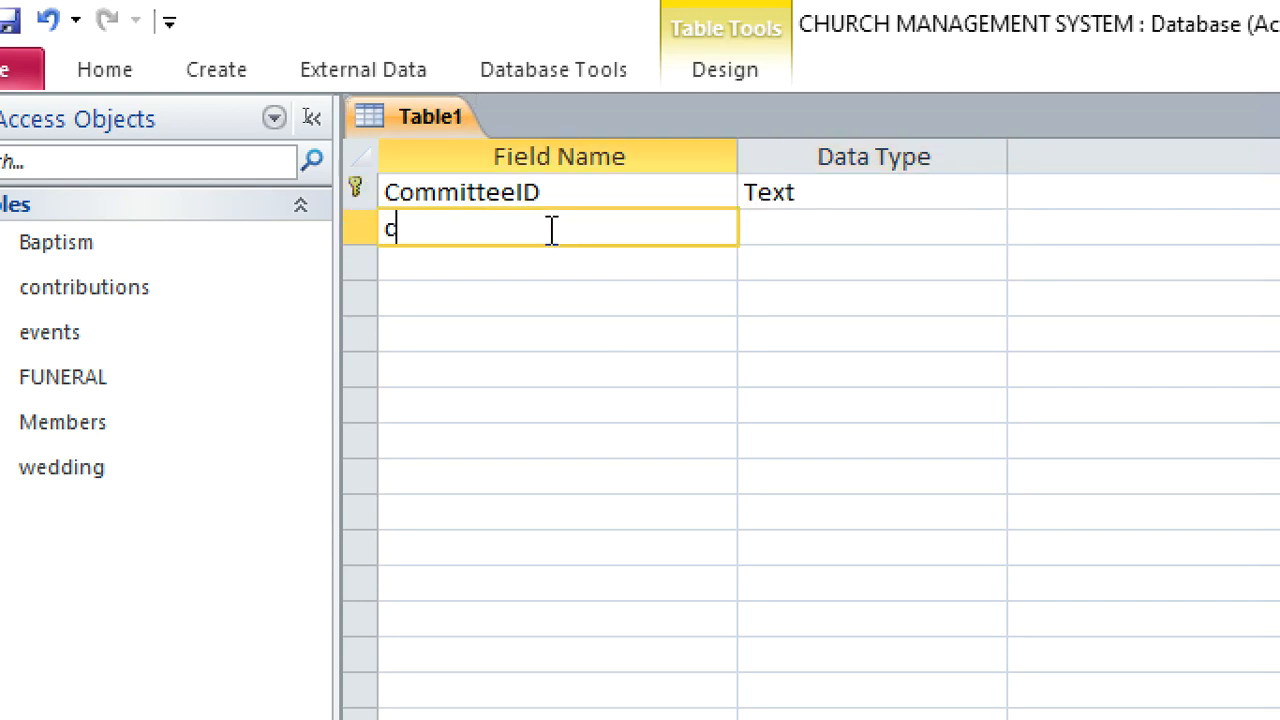
text(OMM)
key(BackSpace)
key(BackSpace)
key(BackSpace)
key(BackSpace)
text(Committe)
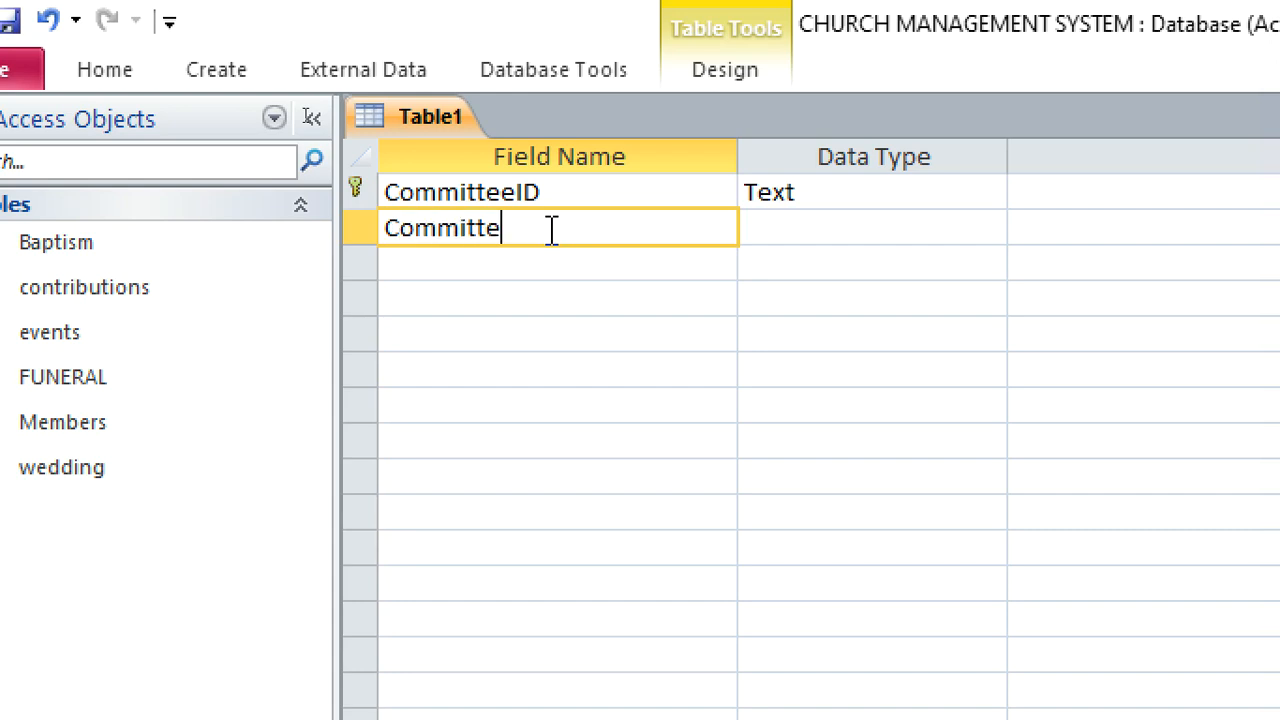
text(eName)
click(785, 230)
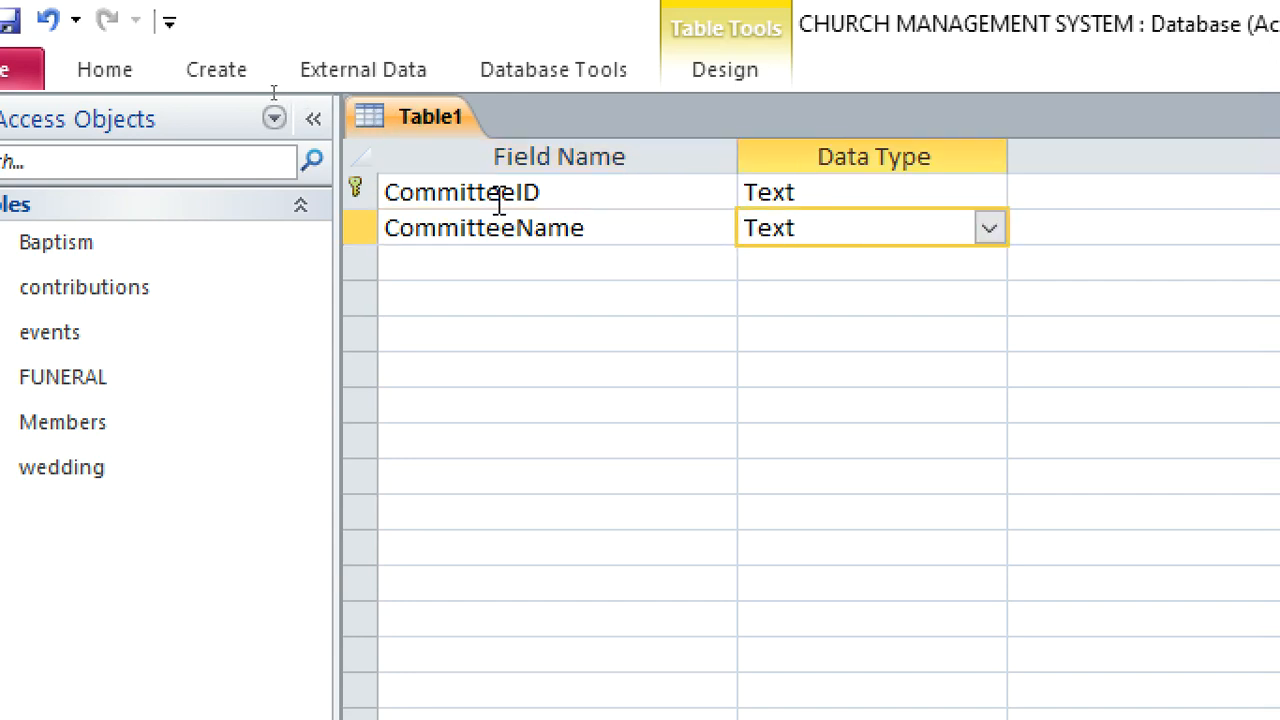
Save the new table under the name Committee and close it
right_click(440, 135)
click(494, 140)
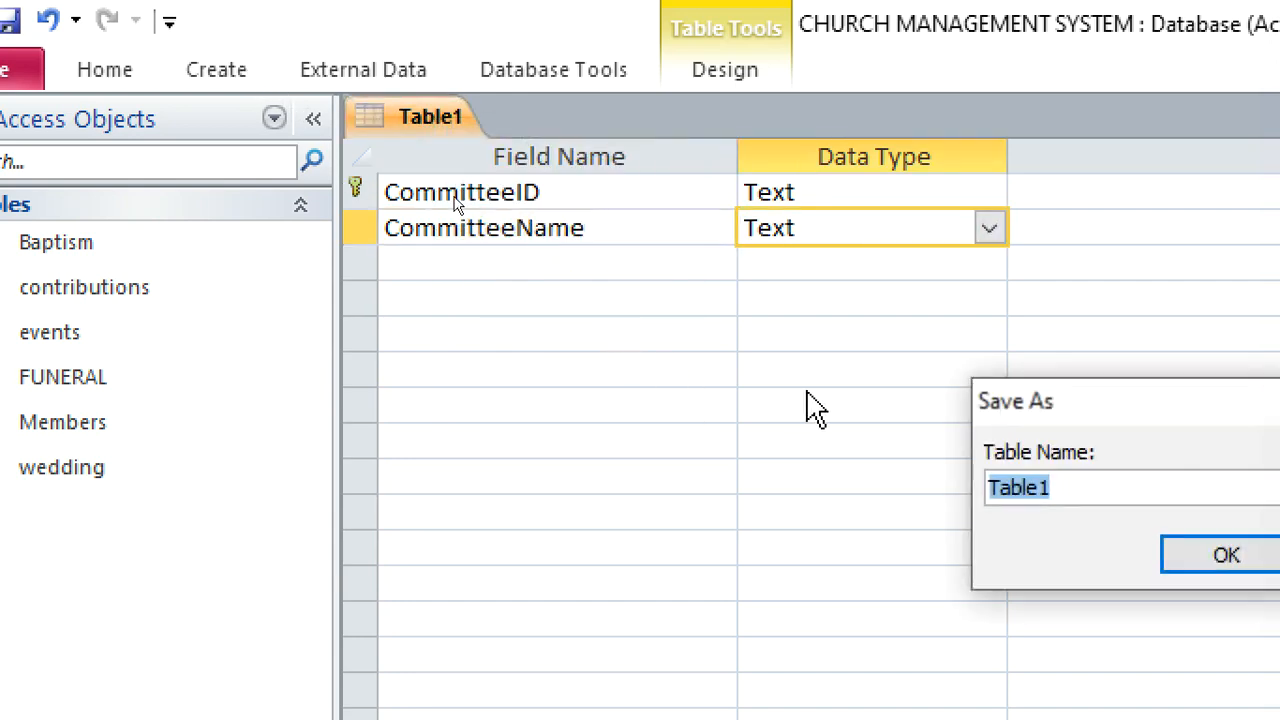
drag(1115, 410, 586, 350)
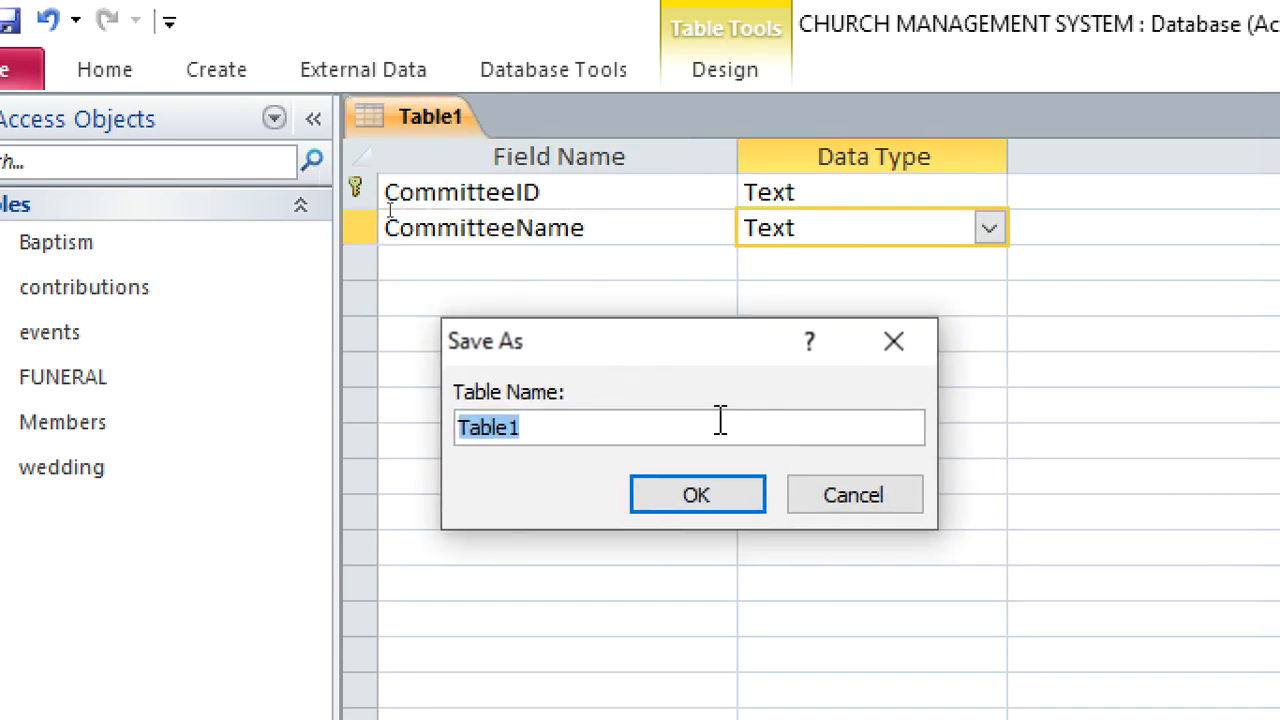
text(Commit)
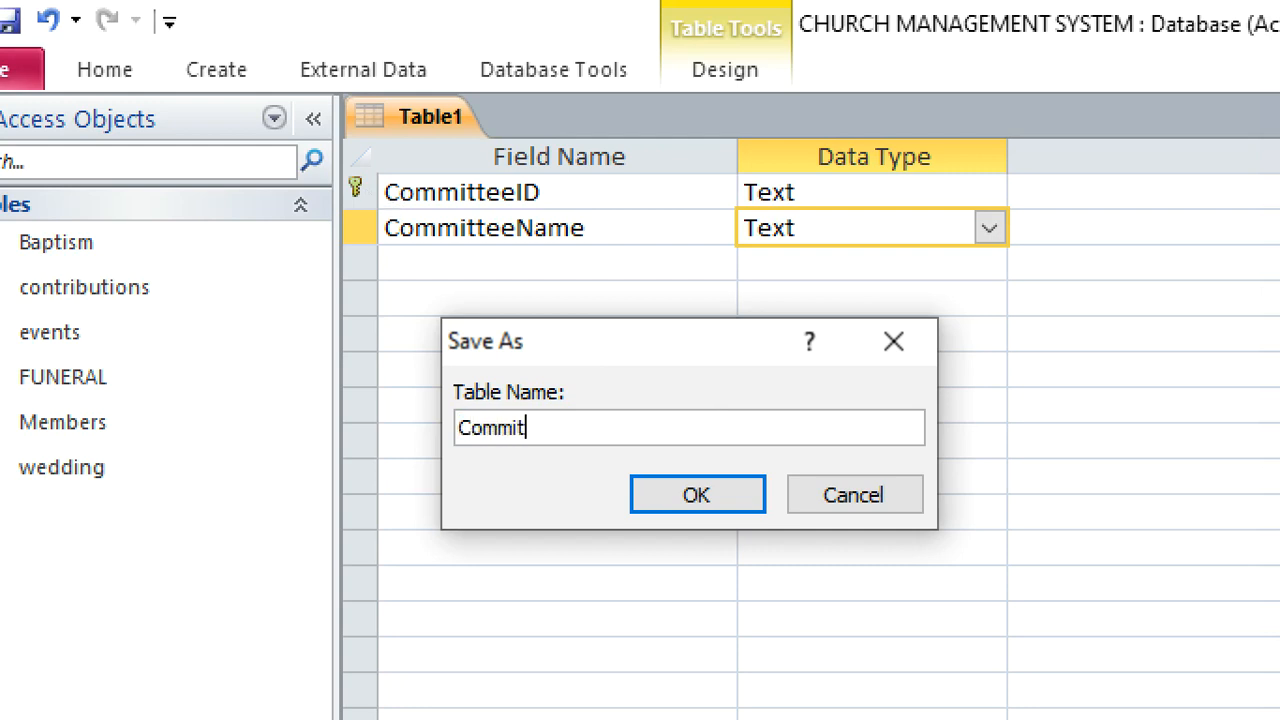
text(tee)
key(Return)
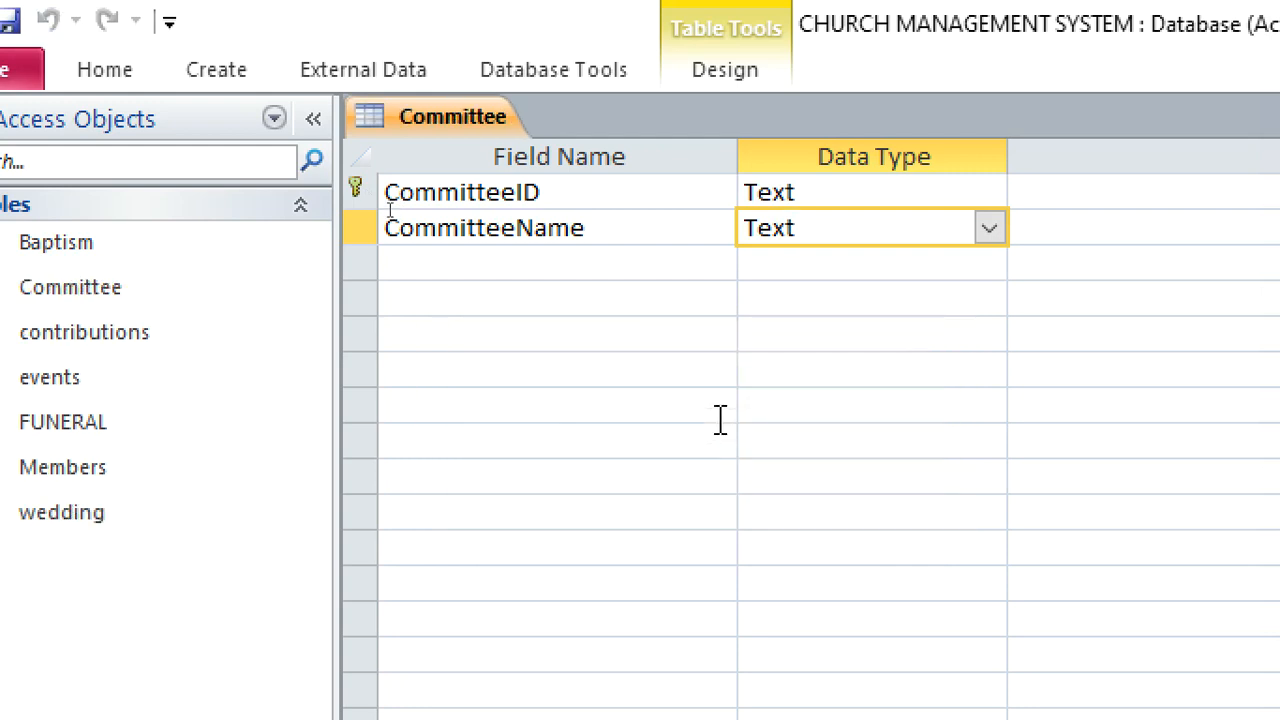
right_click(442, 118)
click(470, 194)
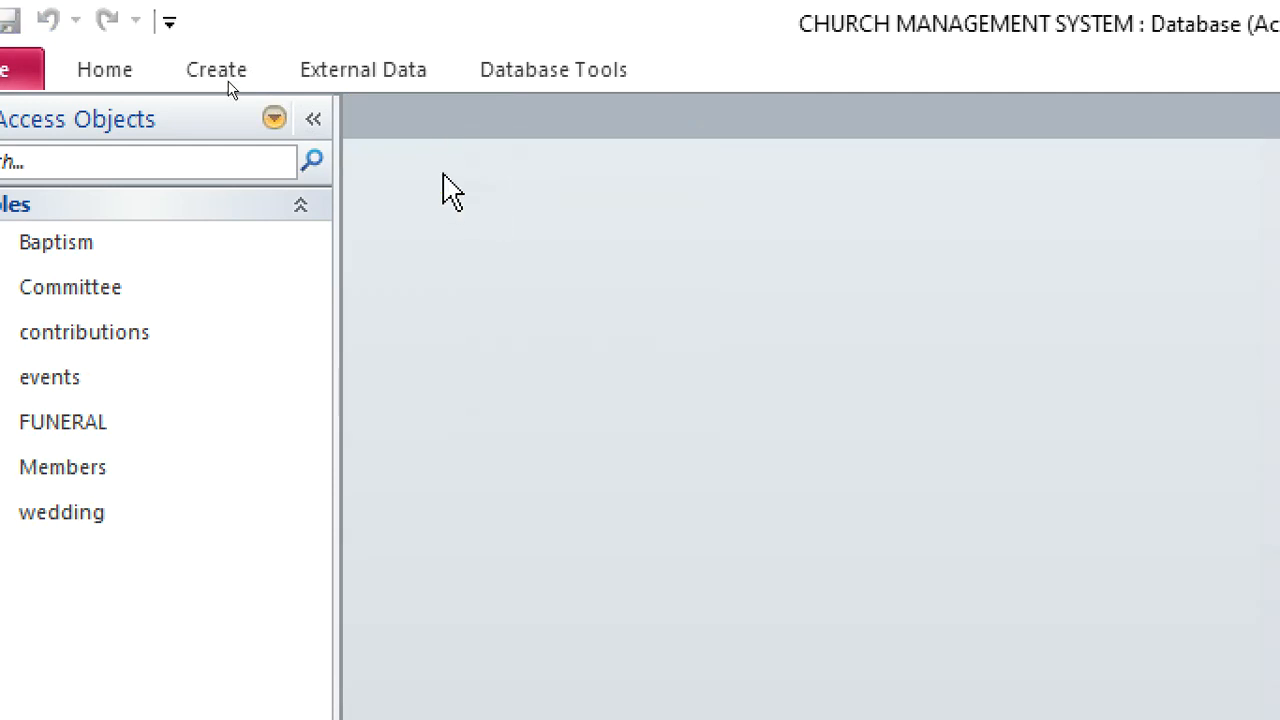
Create another new table in Design view with a first Text field named CommitteeMemberID
click(212, 72)
click(204, 190)
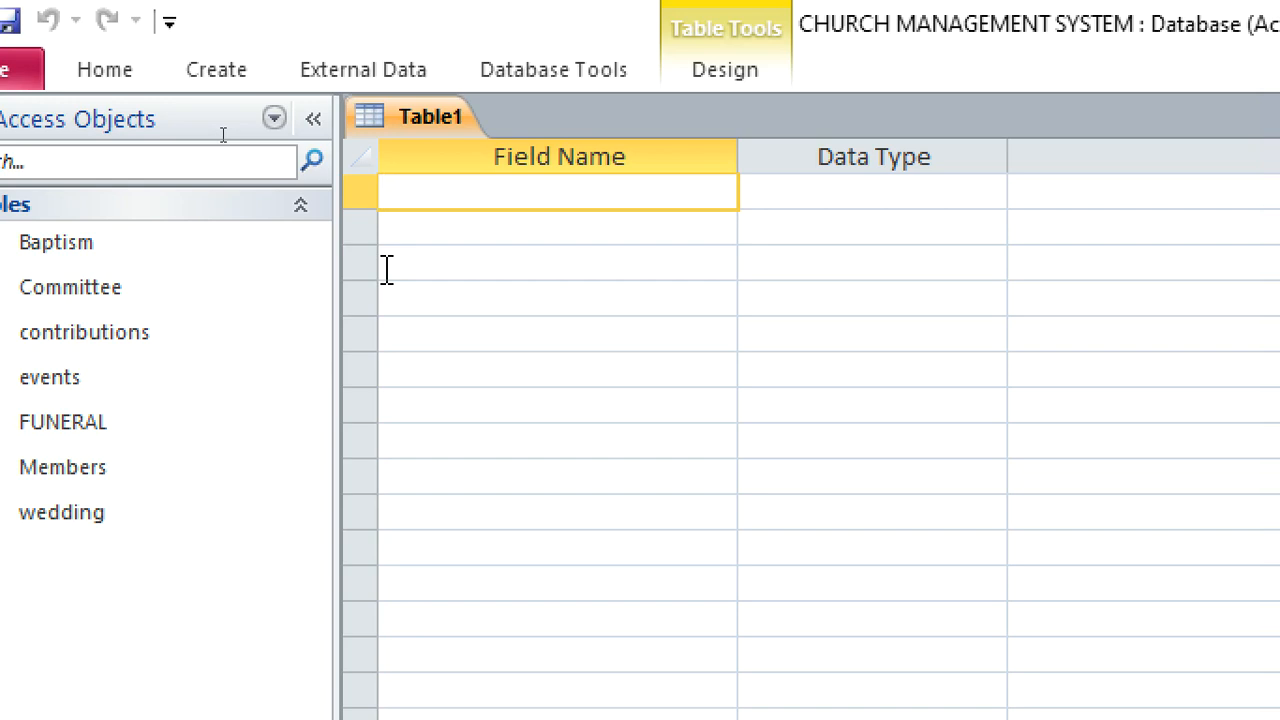
text(Comm)
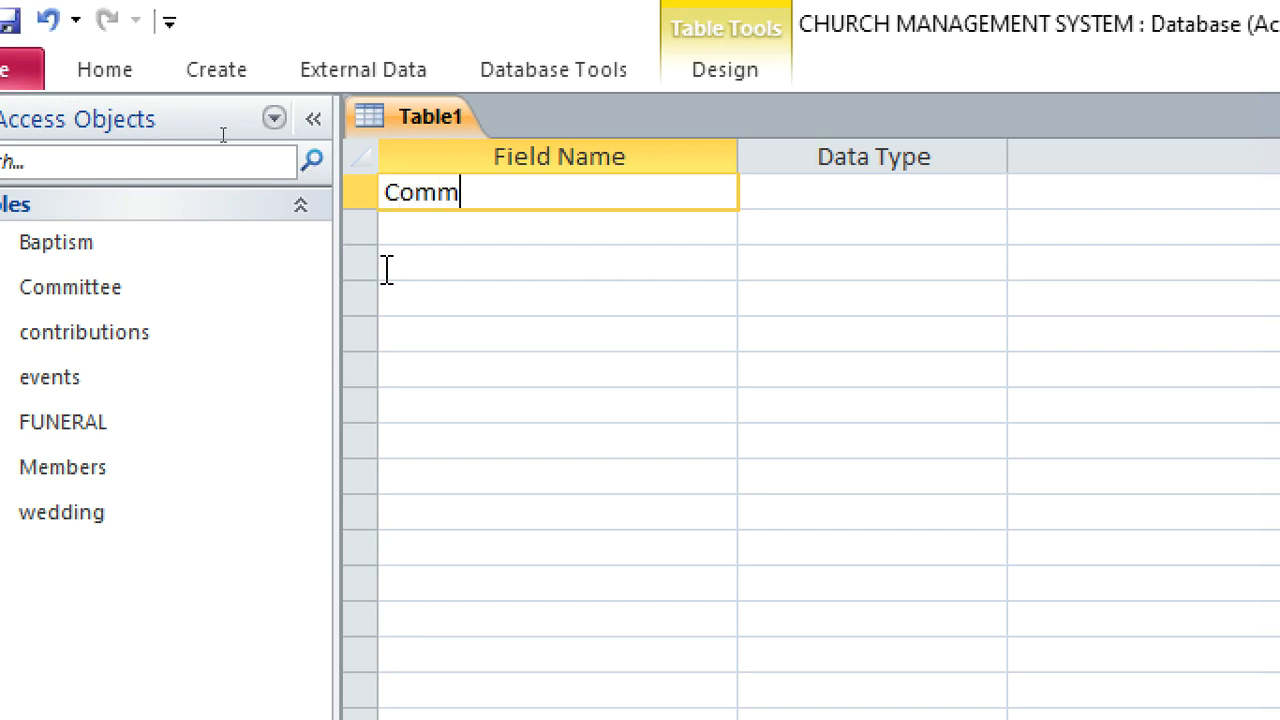
text(itteeMemberID)
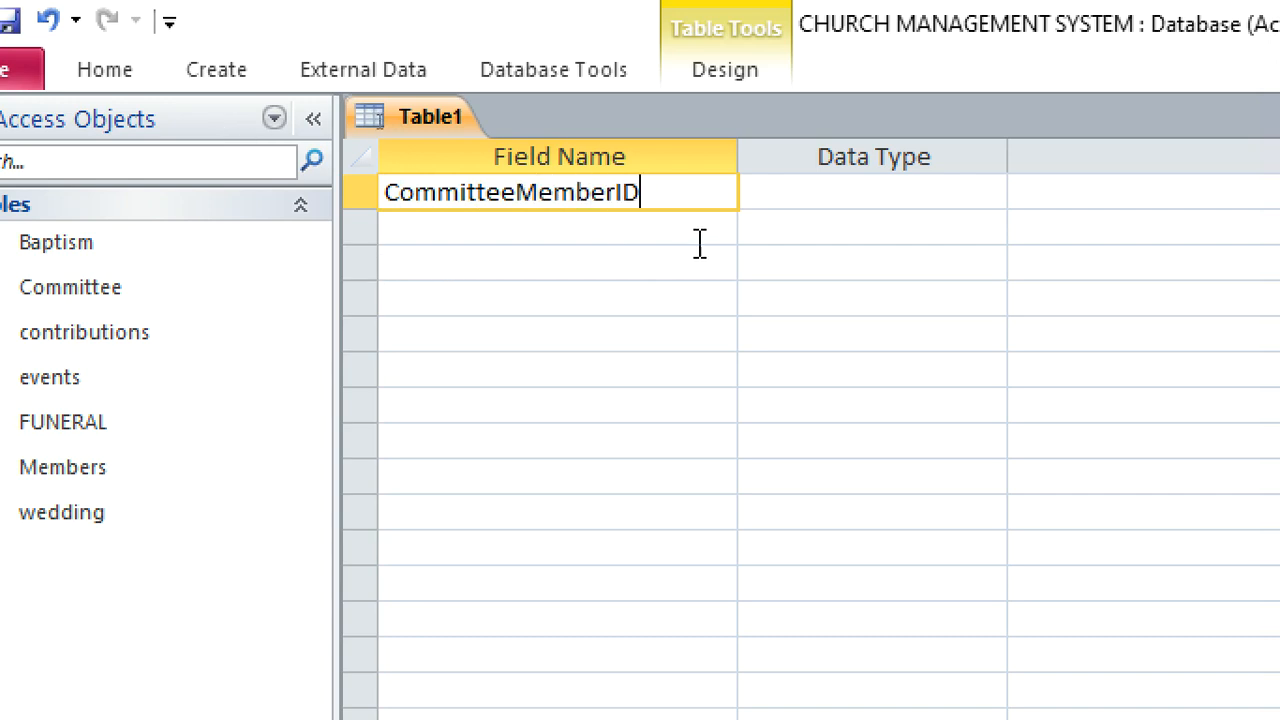
click(806, 192)
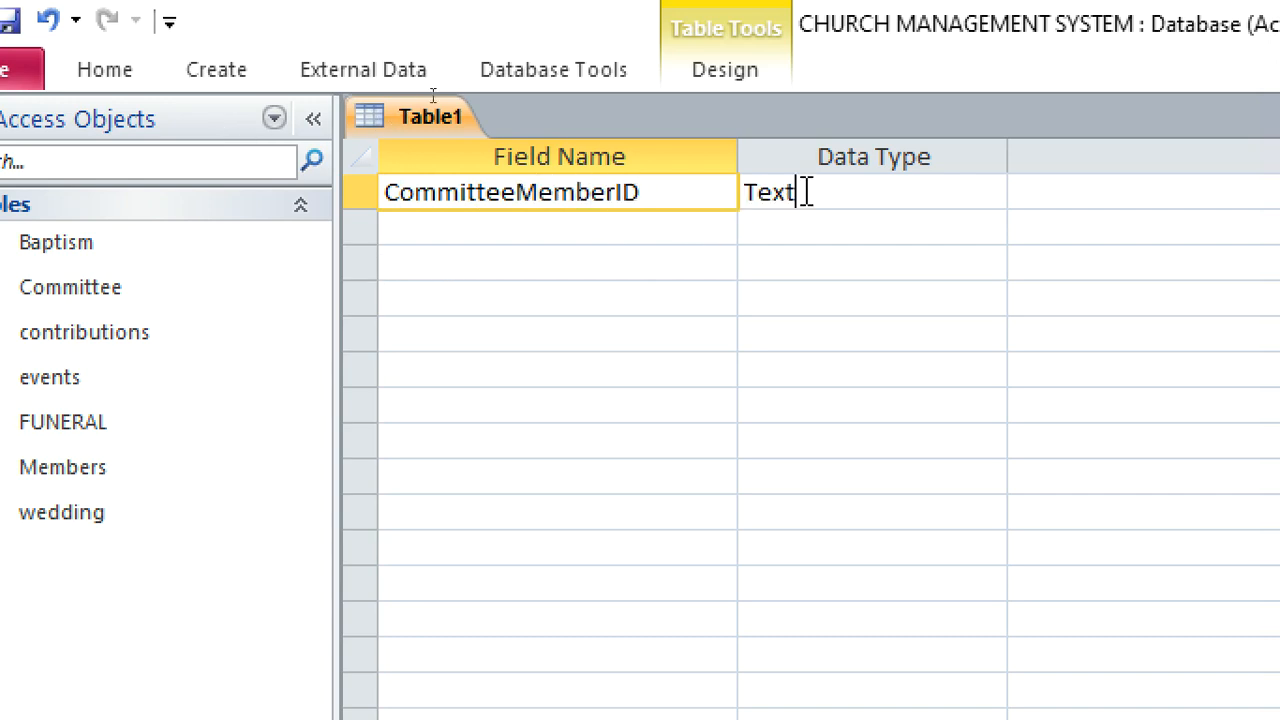
Make CommitteeMemberID the primary key and add a Text field named CommitteeID below it
right_click(806, 192)
click(830, 212)
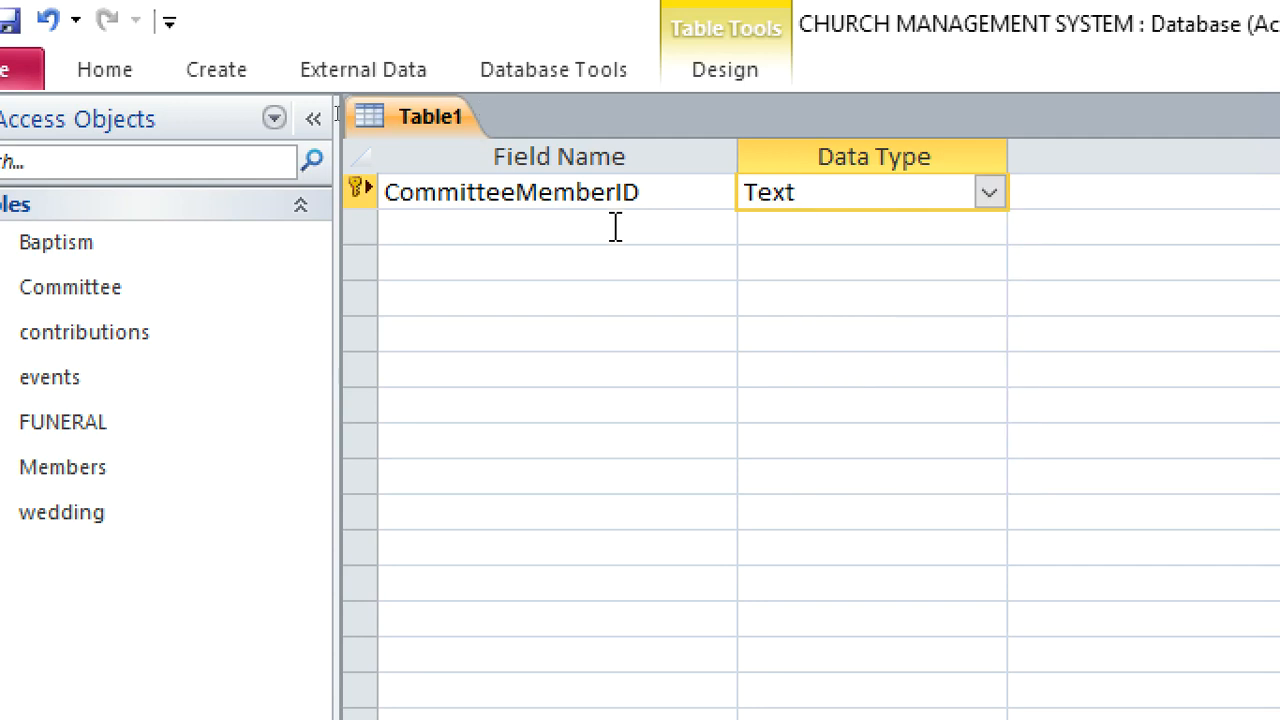
click(516, 228)
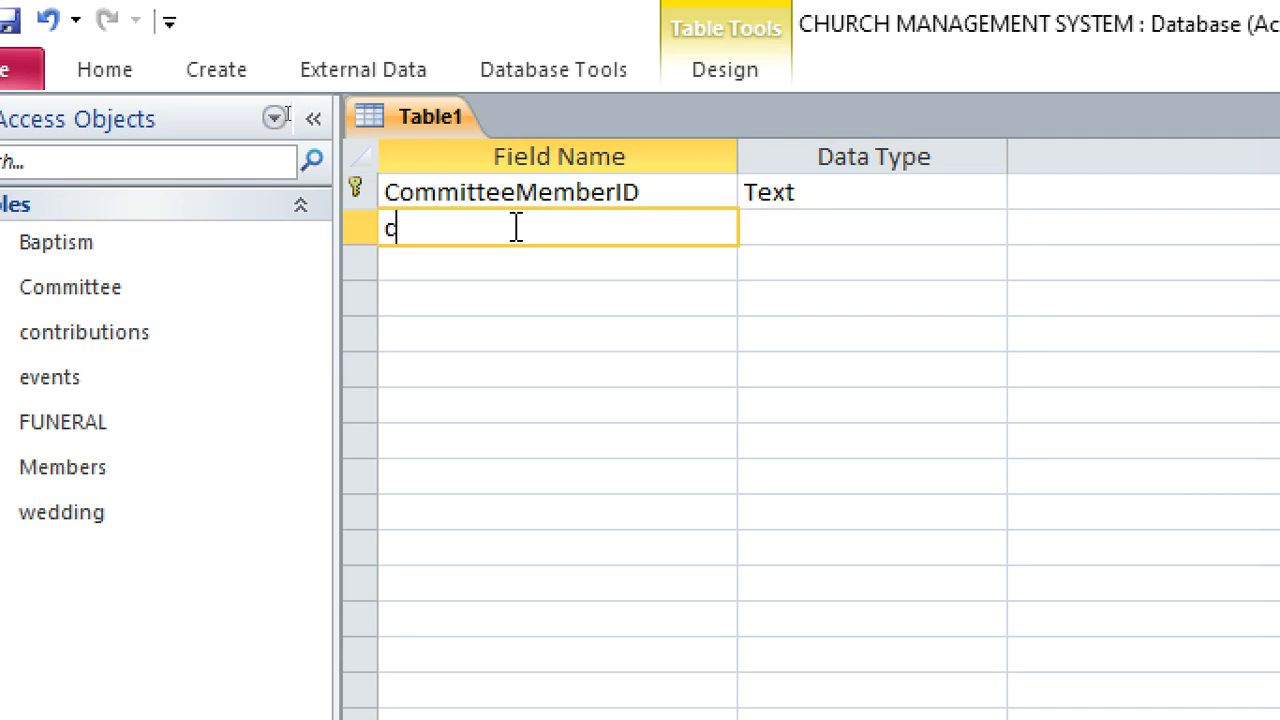
text(Commit)
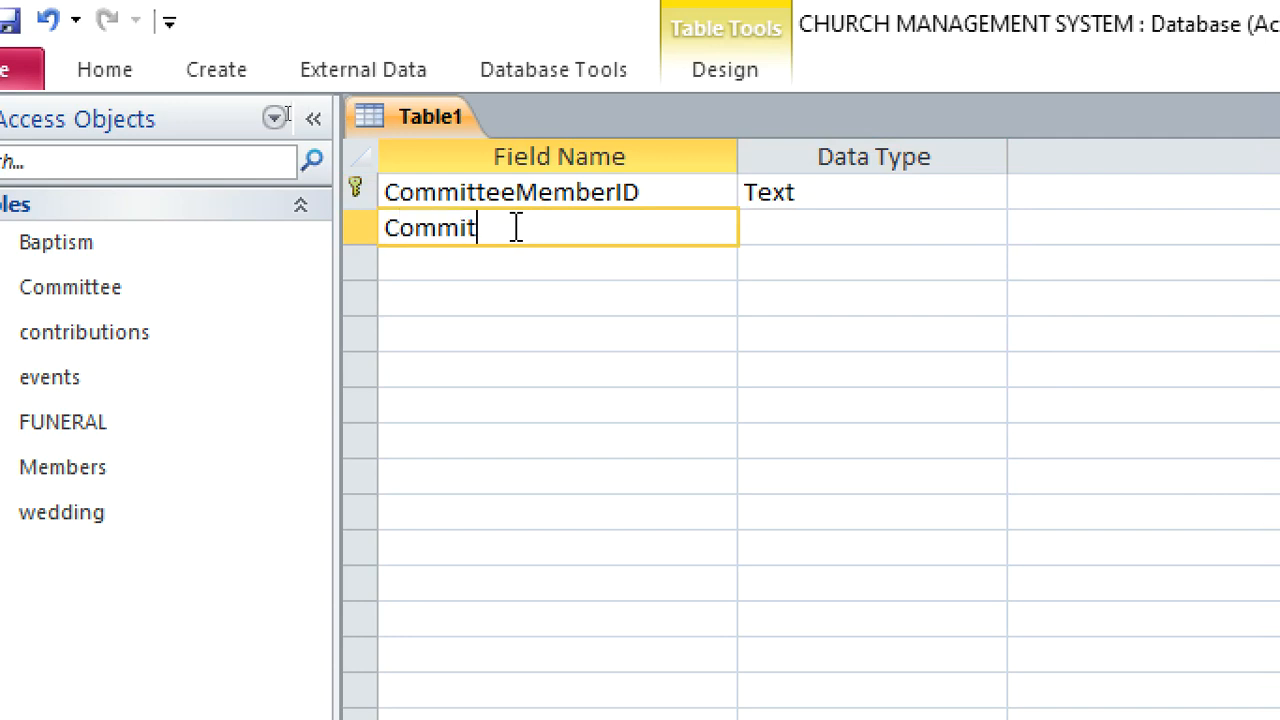
text(teeID)
click(788, 226)
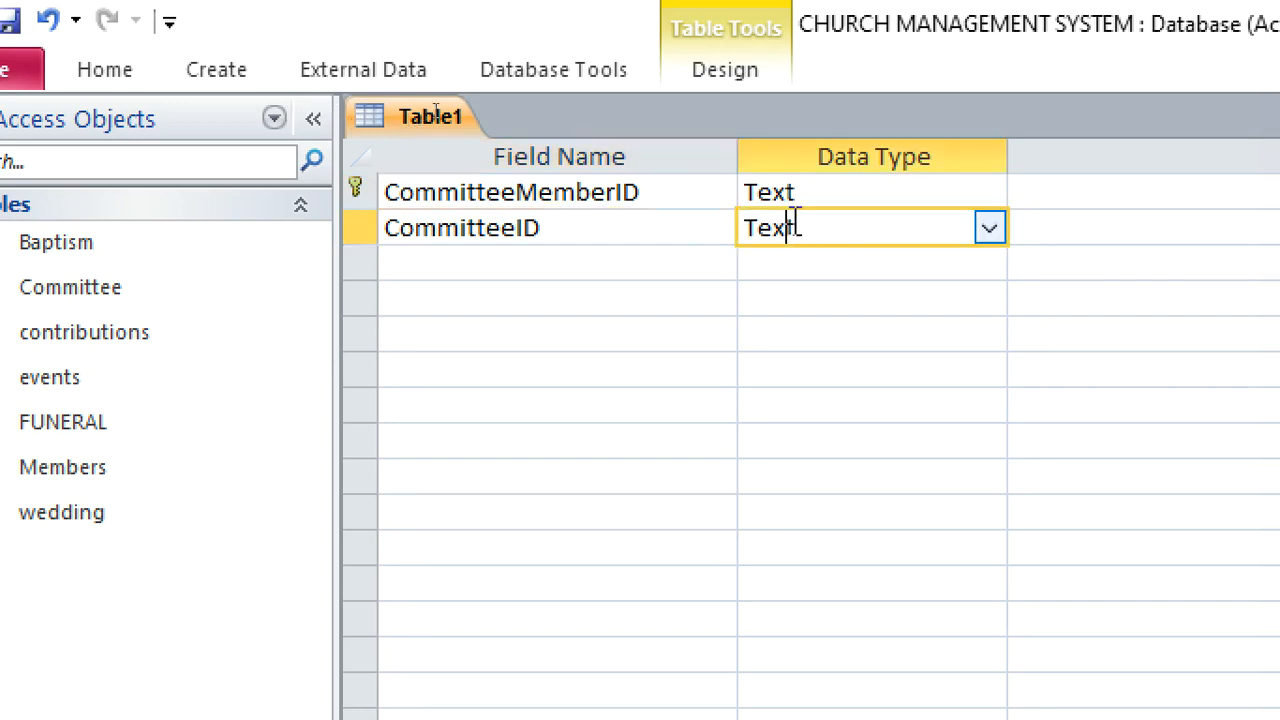
Start a lookup for the CommitteeID field that takes its values from the Committee table
click(1012, 236)
click(985, 234)
click(998, 231)
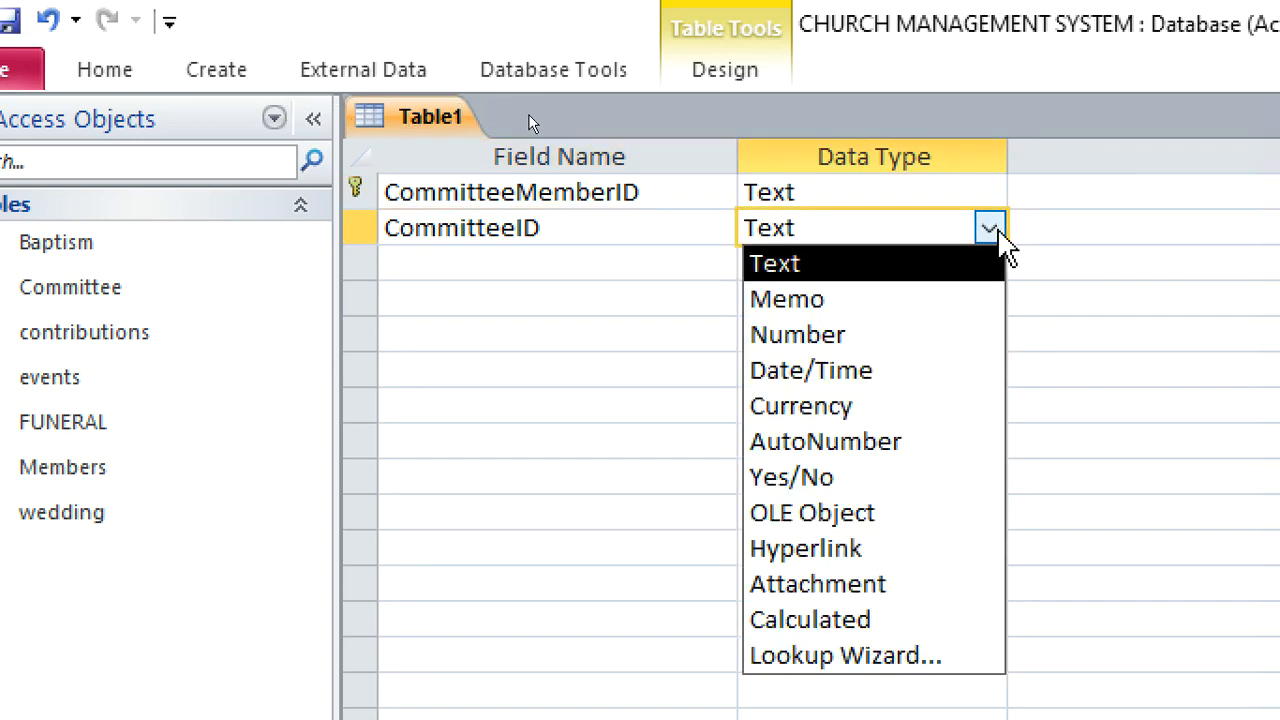
click(952, 638)
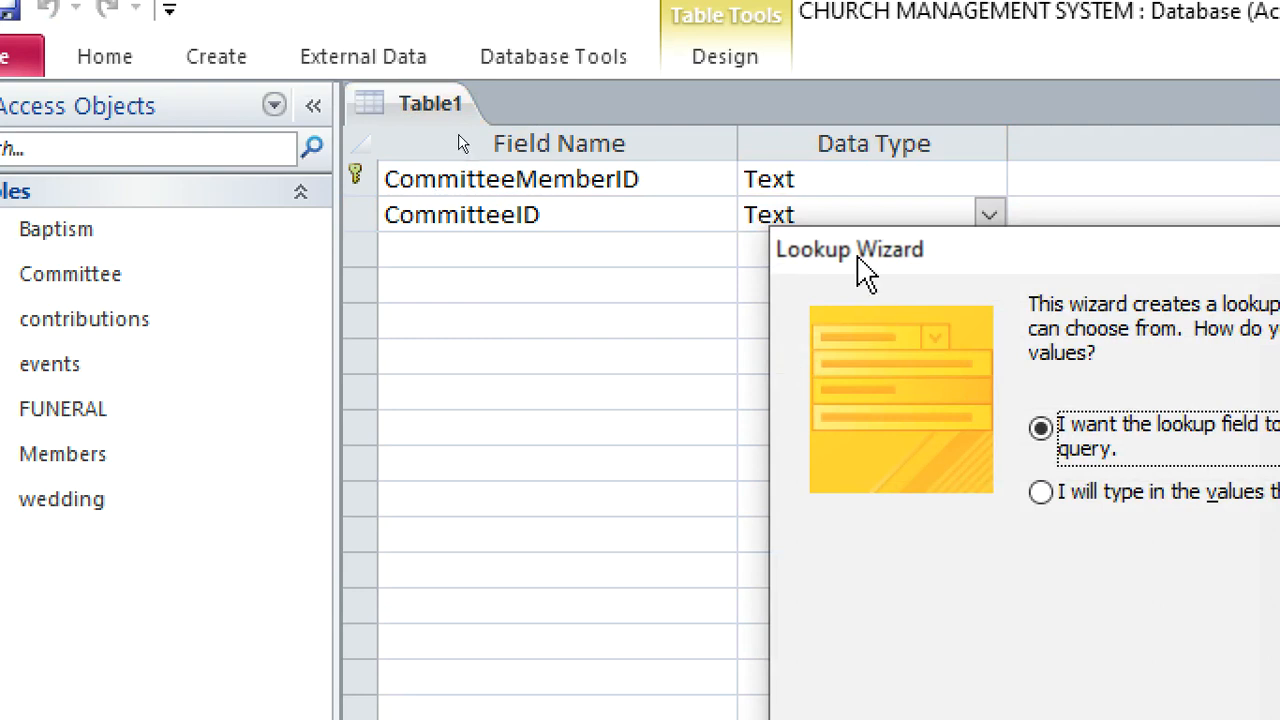
drag(857, 256, 504, 170)
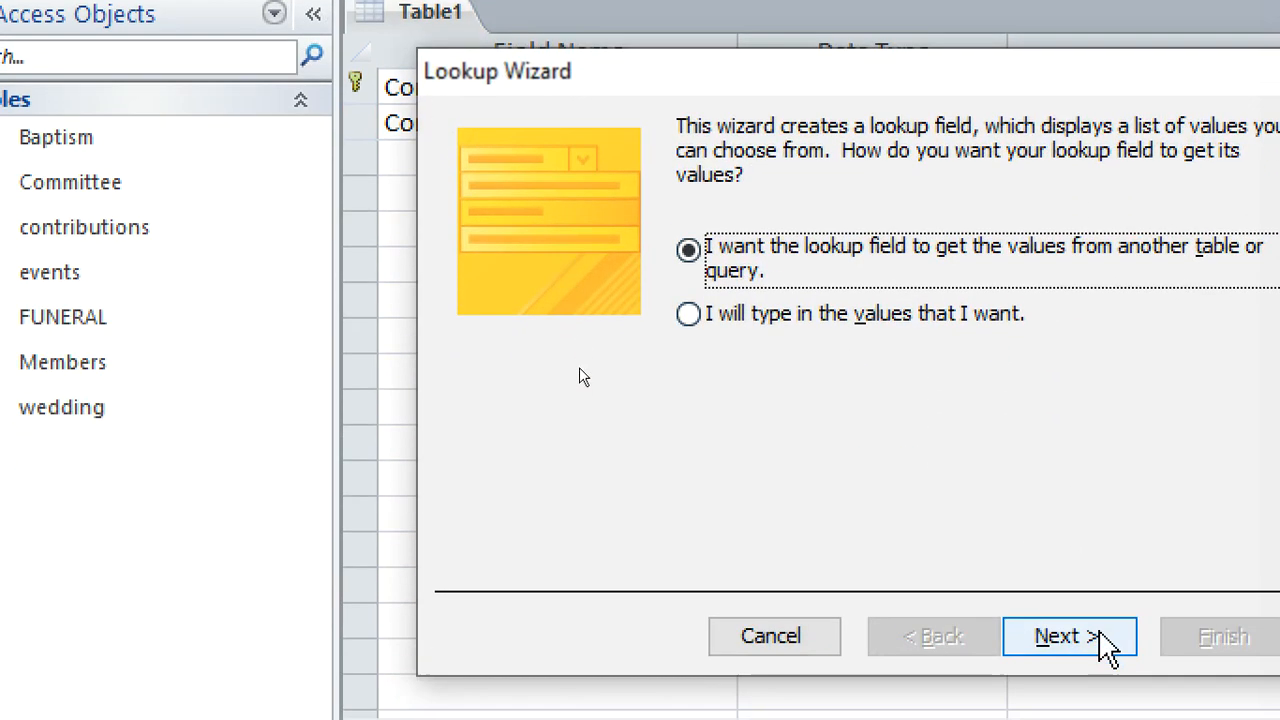
click(1090, 716)
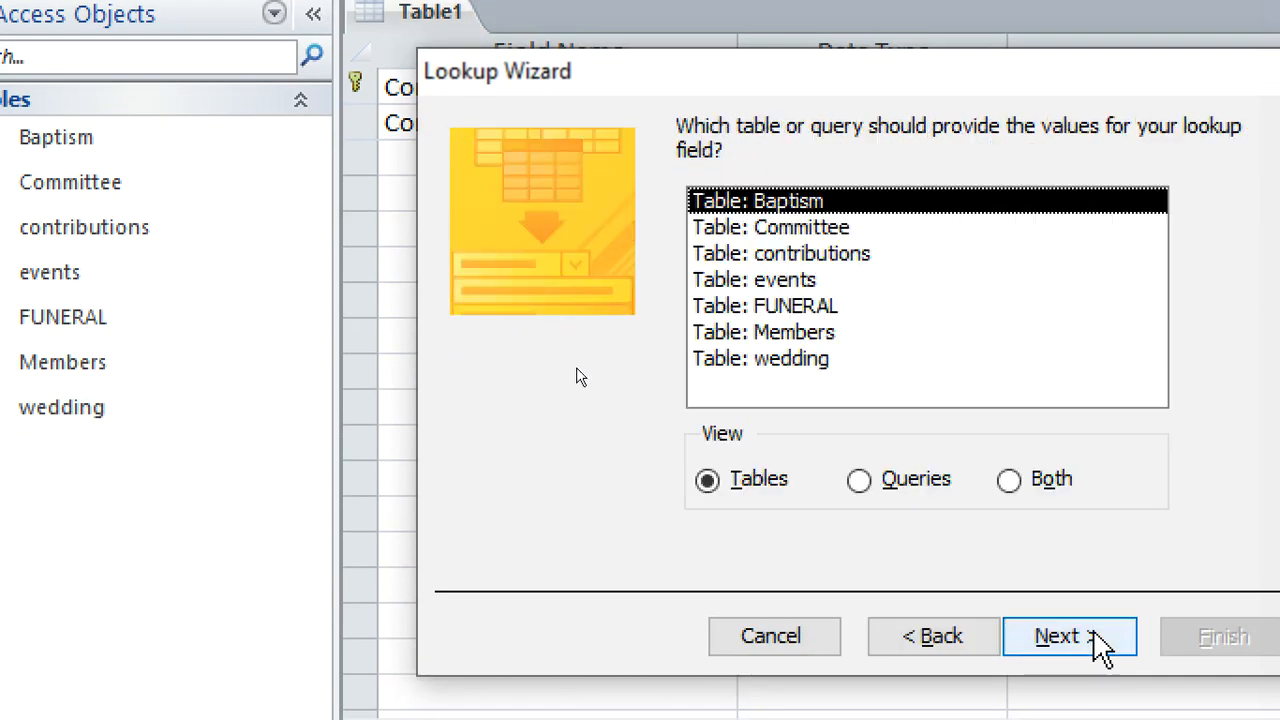
click(826, 229)
click(1067, 634)
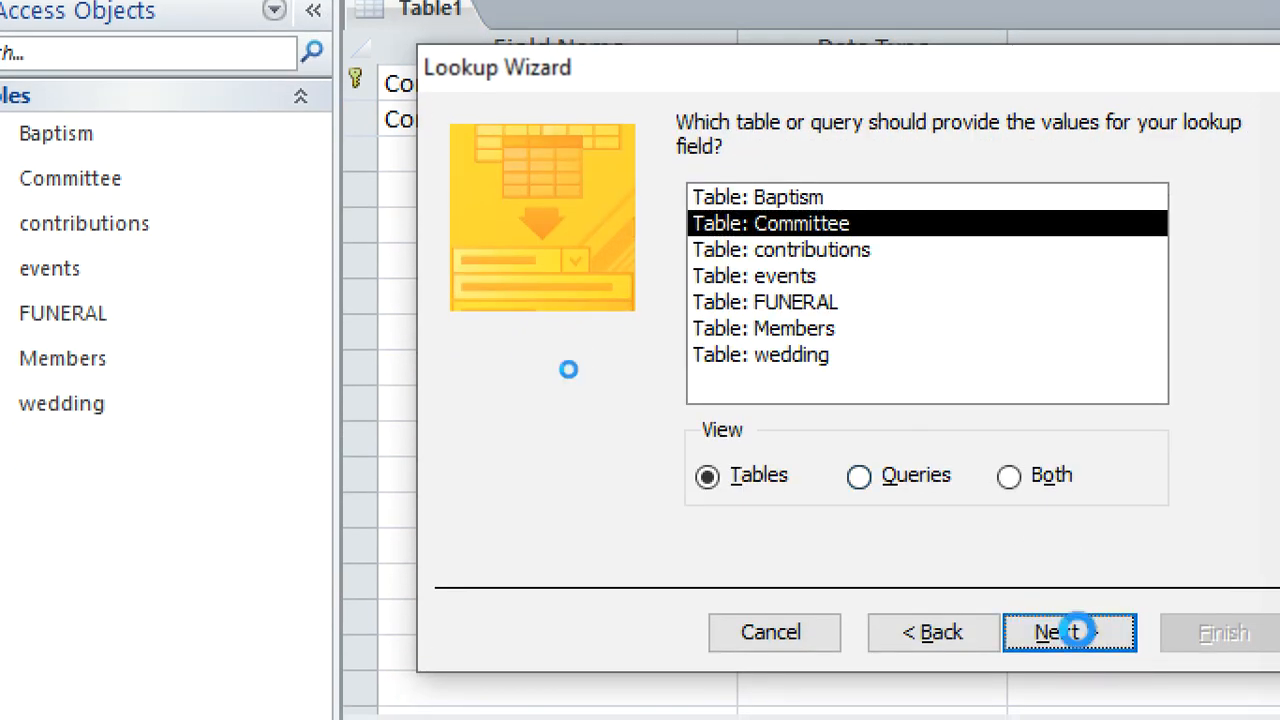
Include CommitteeID and CommitteeName in the lookup without sorting, show the key column, and finish the Lookup Wizard
click(815, 390)
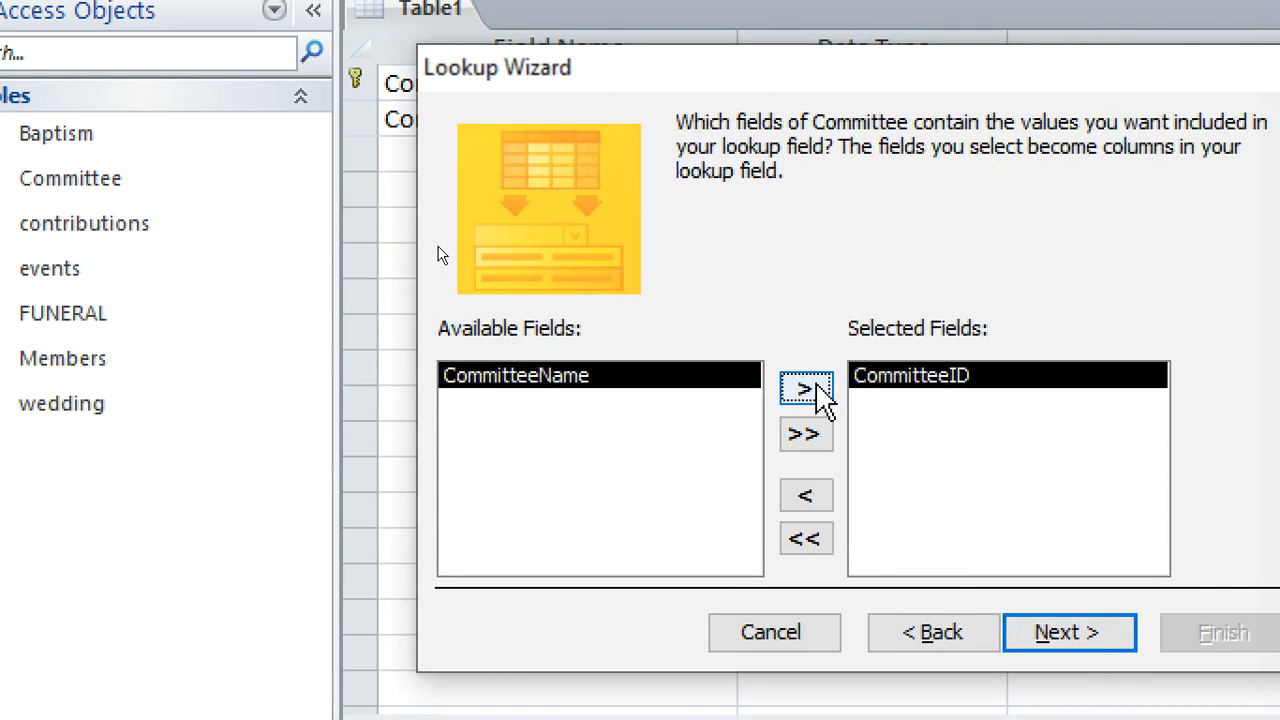
click(815, 390)
click(1034, 632)
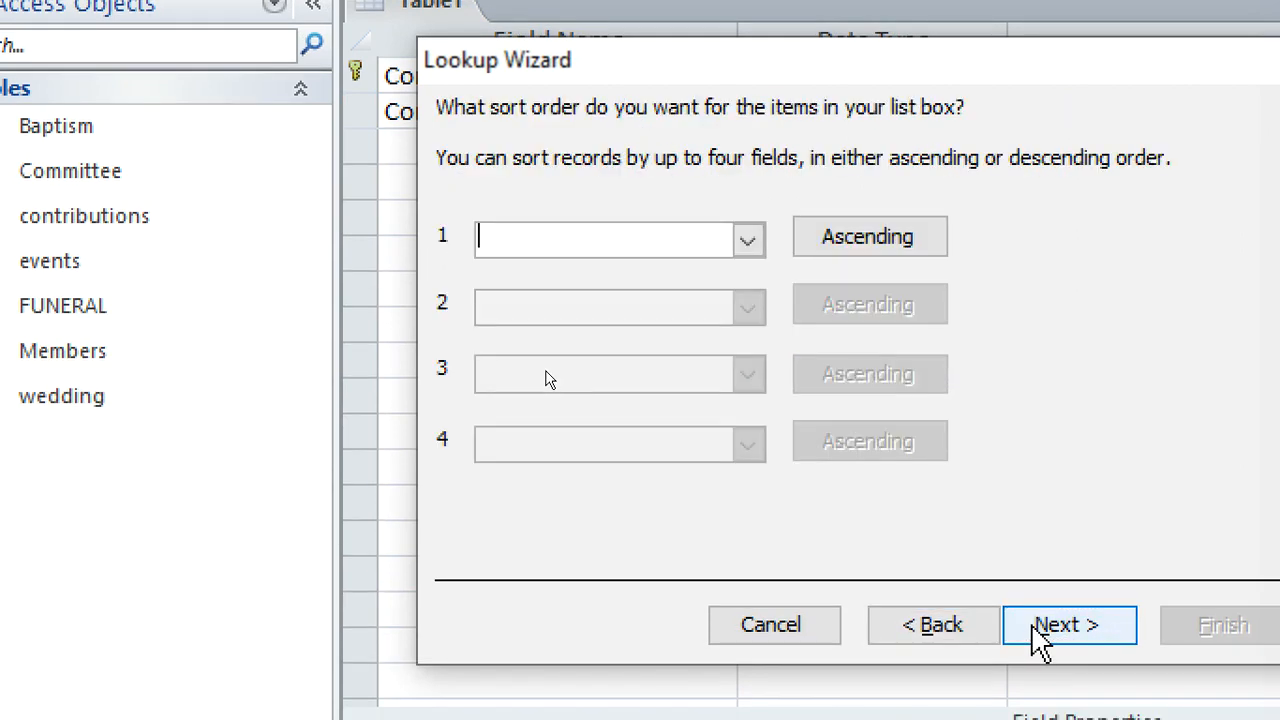
click(1045, 625)
click(566, 262)
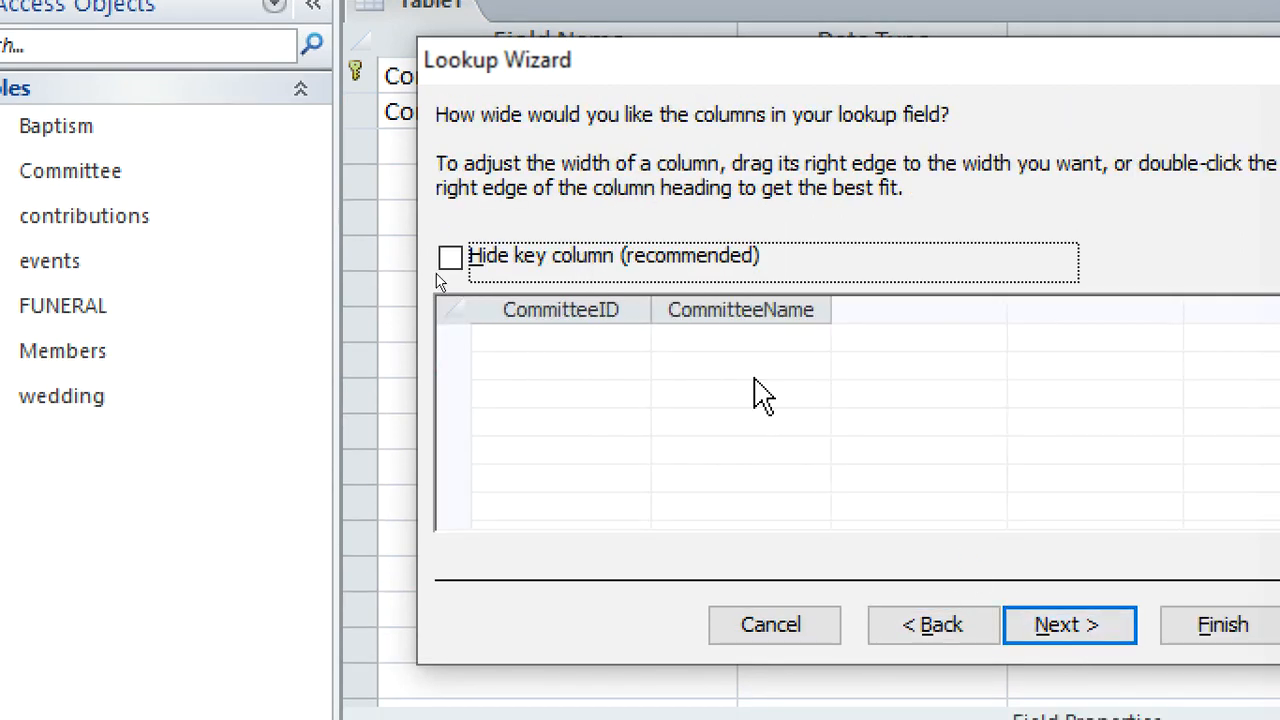
click(1070, 625)
click(1070, 625)
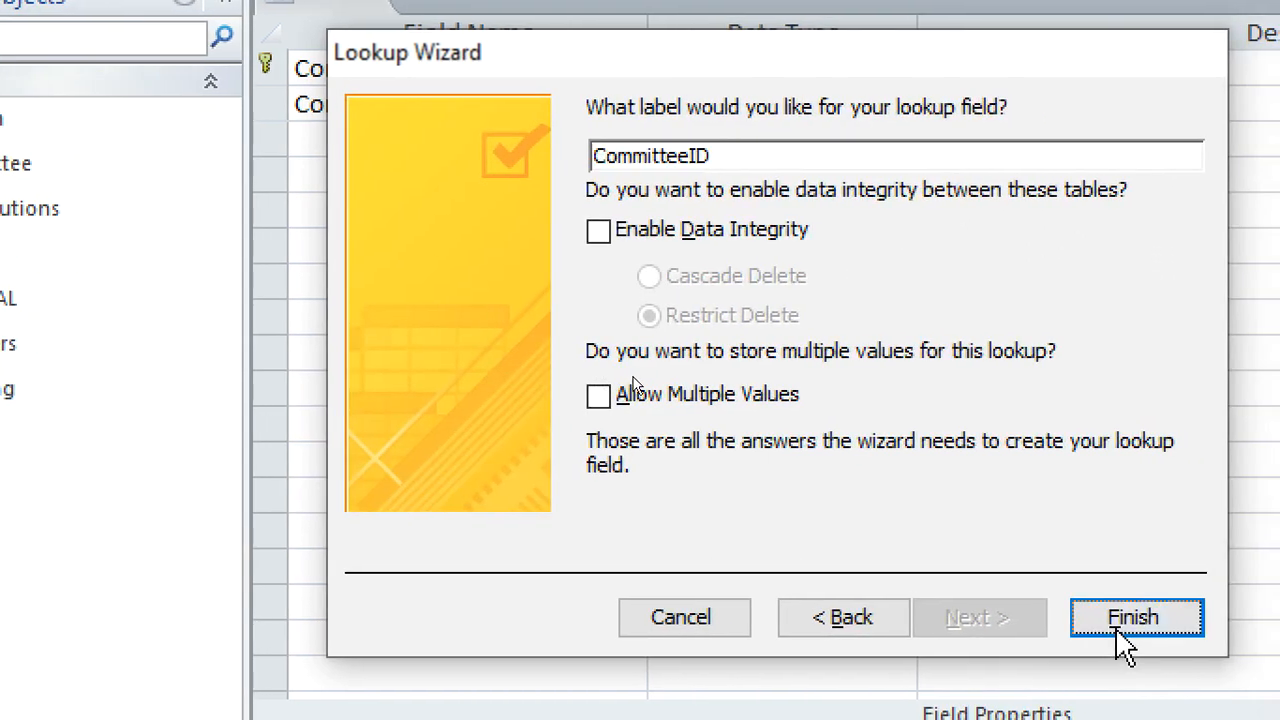
click(1215, 628)
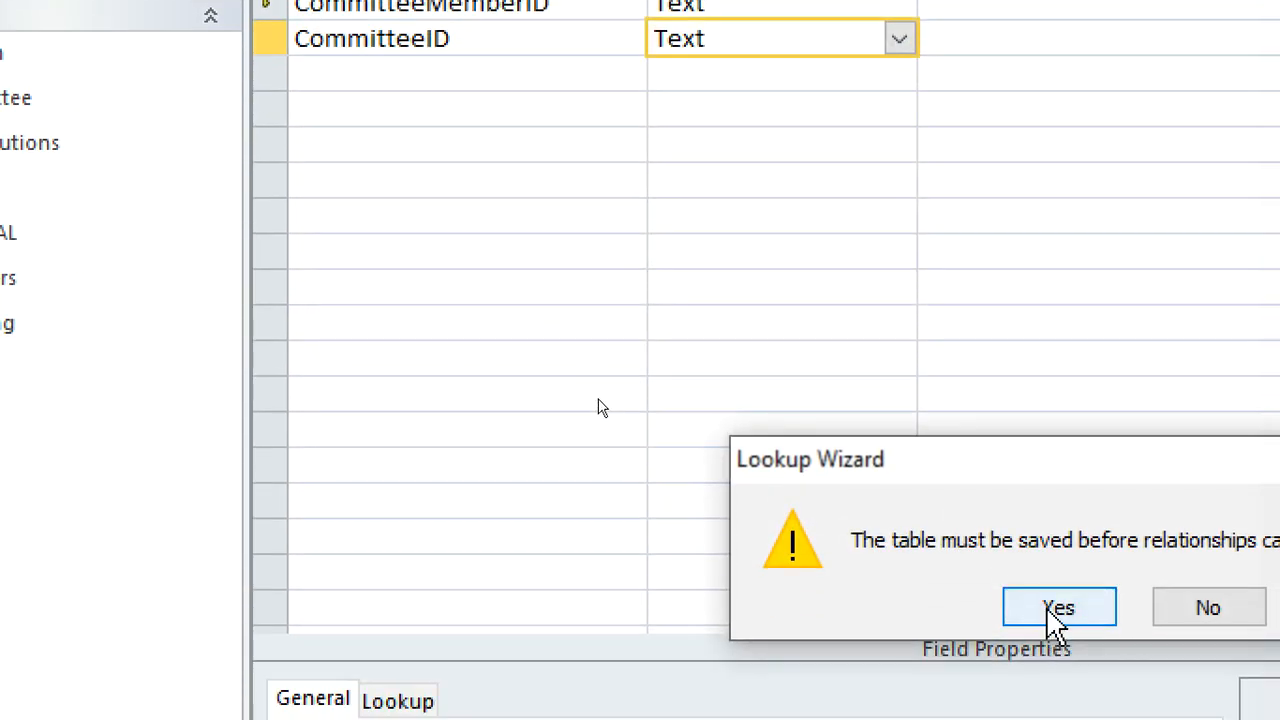
Save the new table under the name COMMITTEE MEMBERS
click(1040, 662)
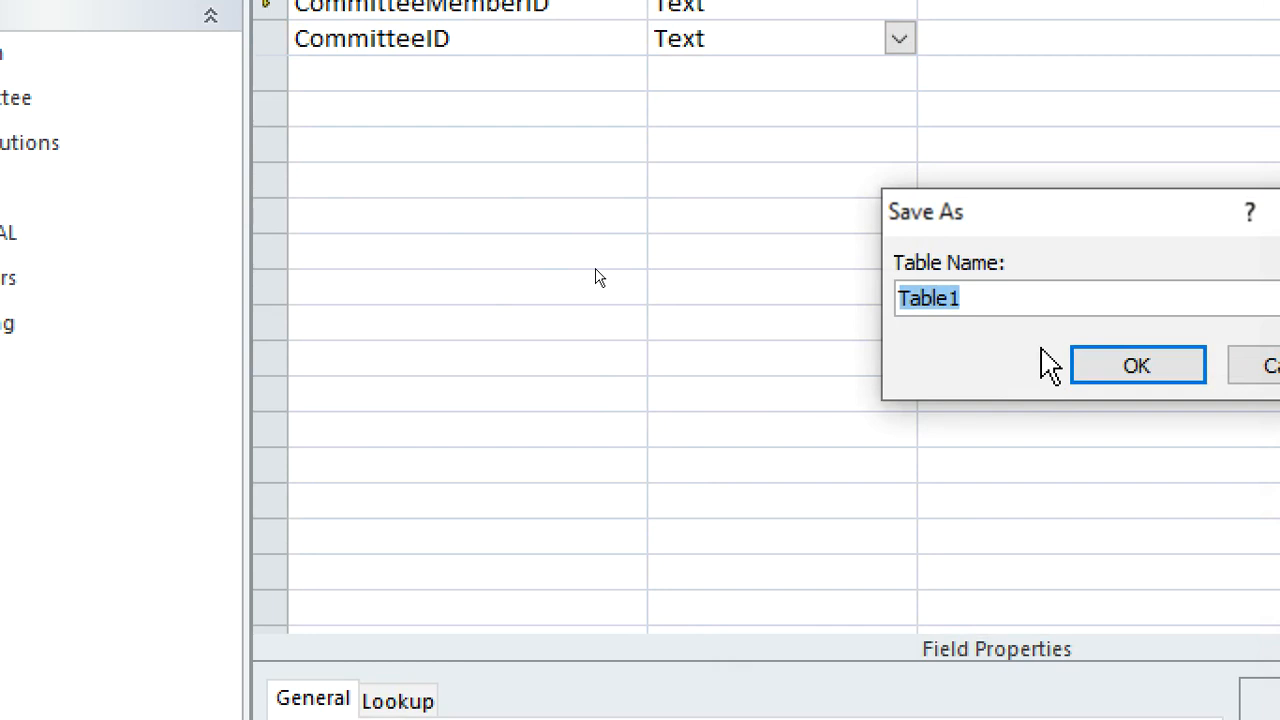
text(CO)
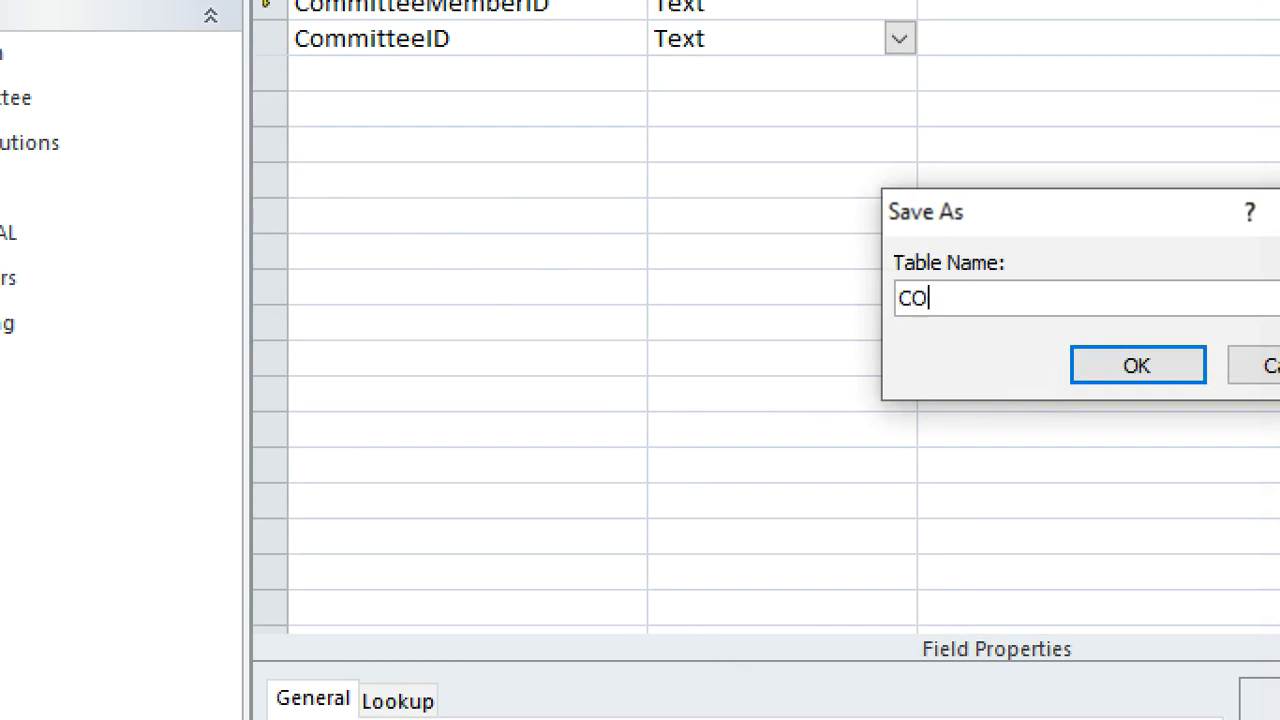
text(MMITTE)
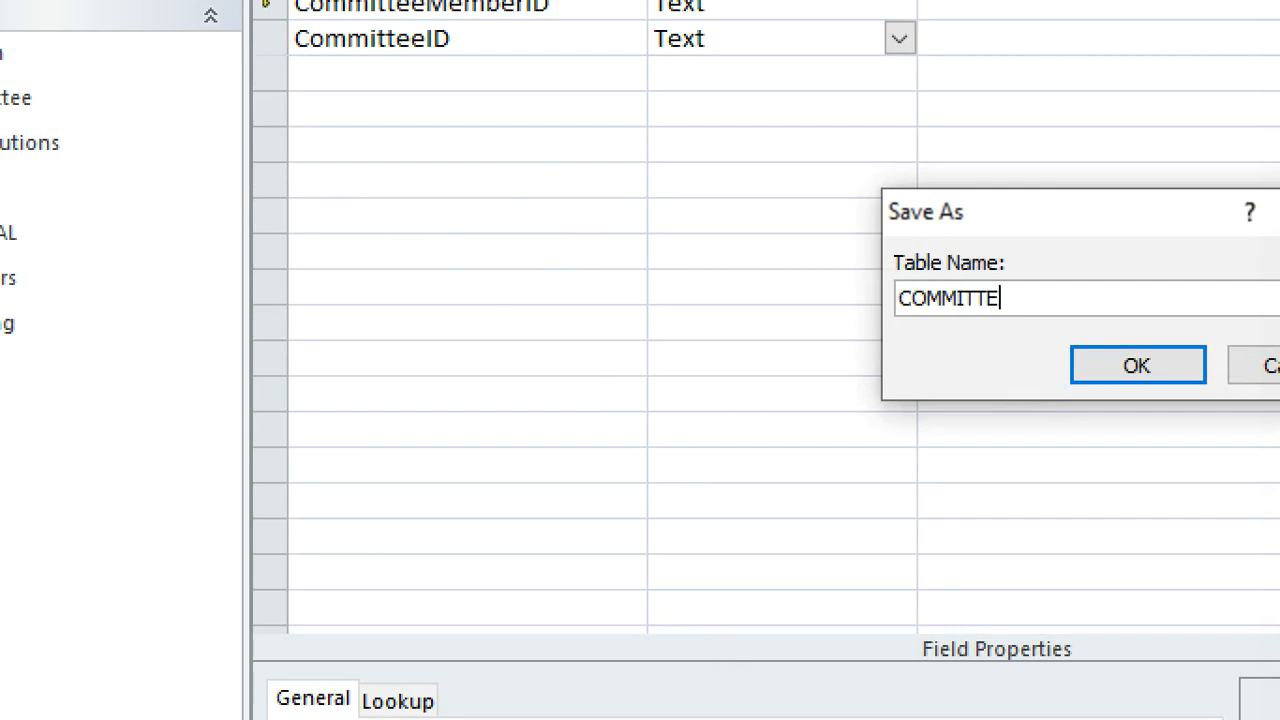
text(E MEMBERS)
click(1044, 348)
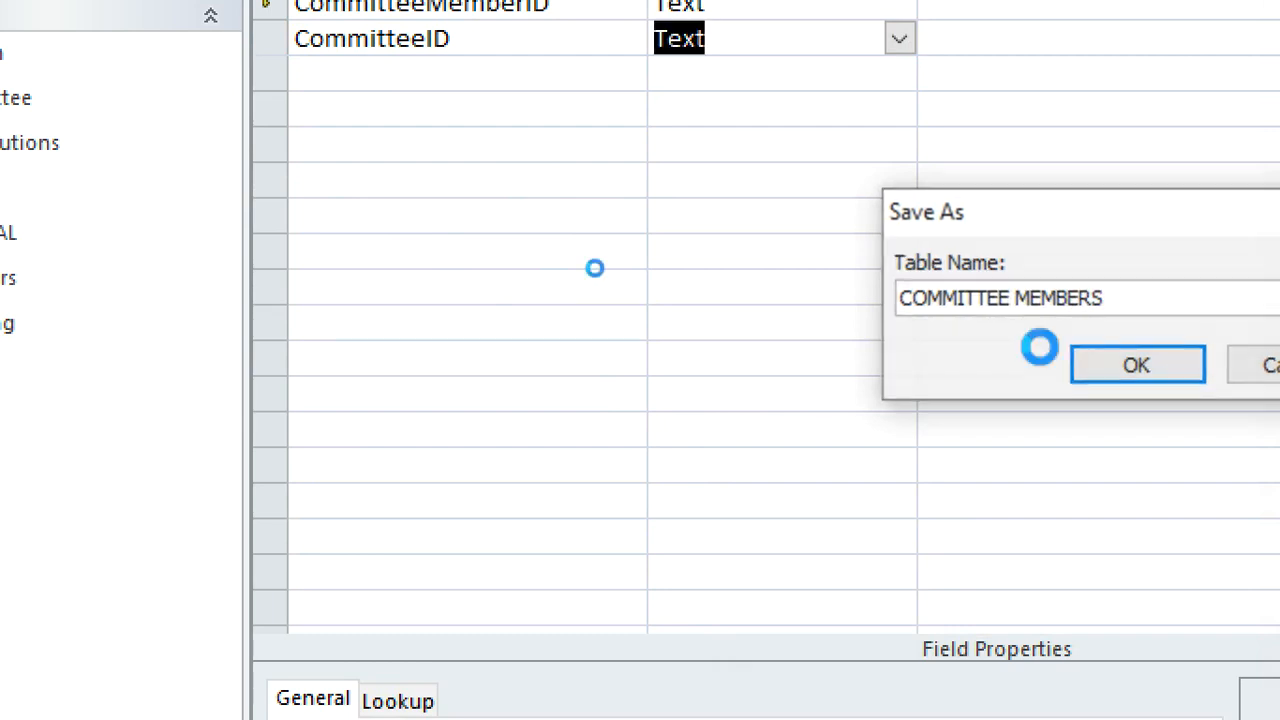
Add a Text field named MemberID_Committee below CommitteeID
click(455, 85)
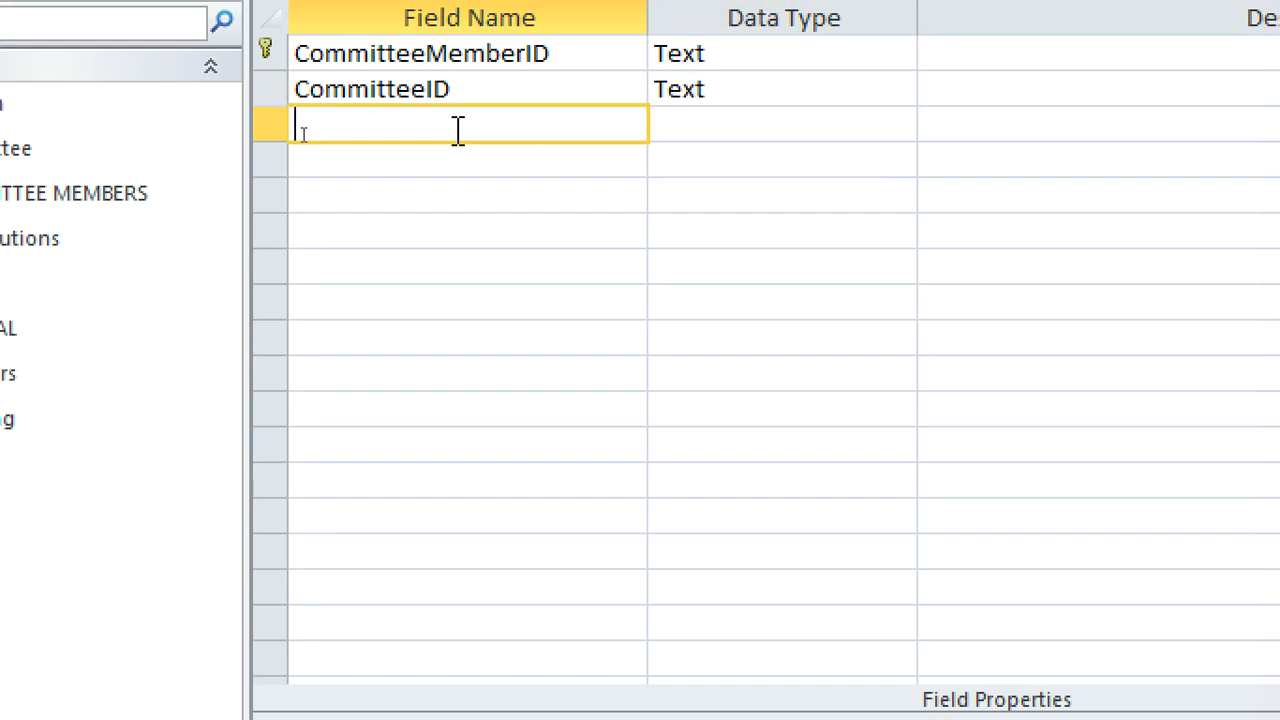
text(ma)
key(BackSpace)
key(BackSpace)
text(ME)
text(ember)
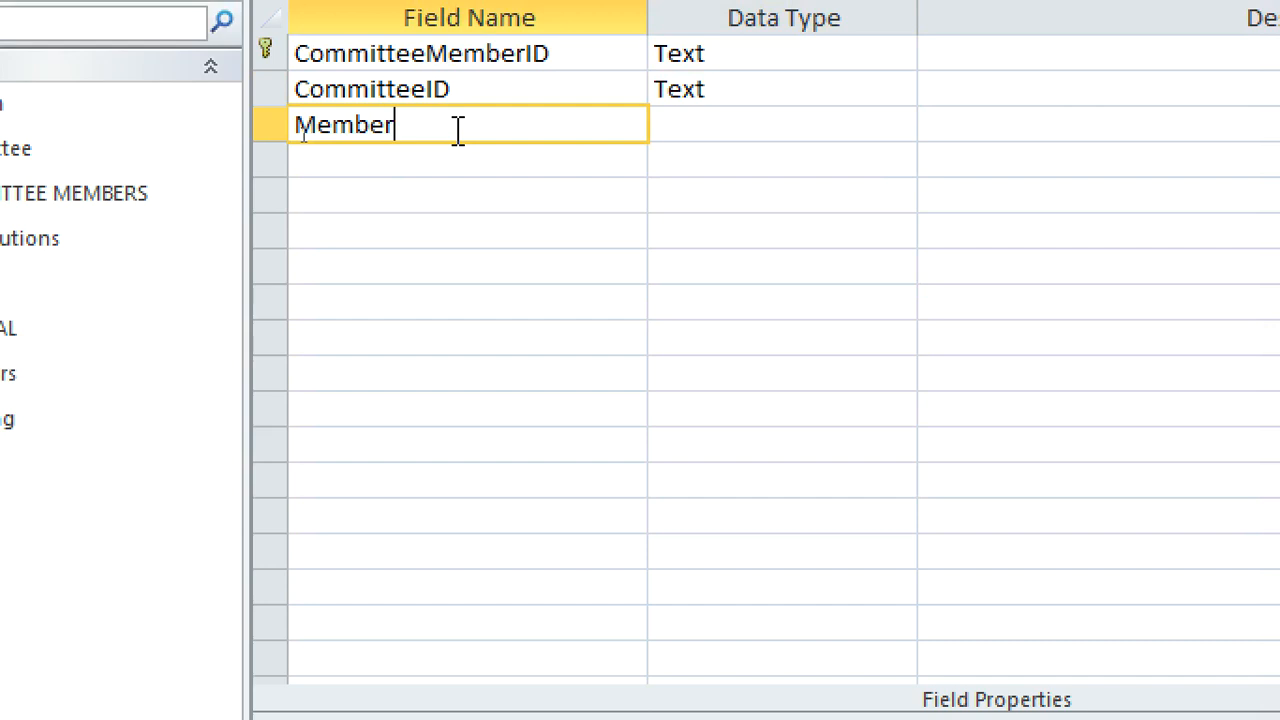
text(ID_Commitee)
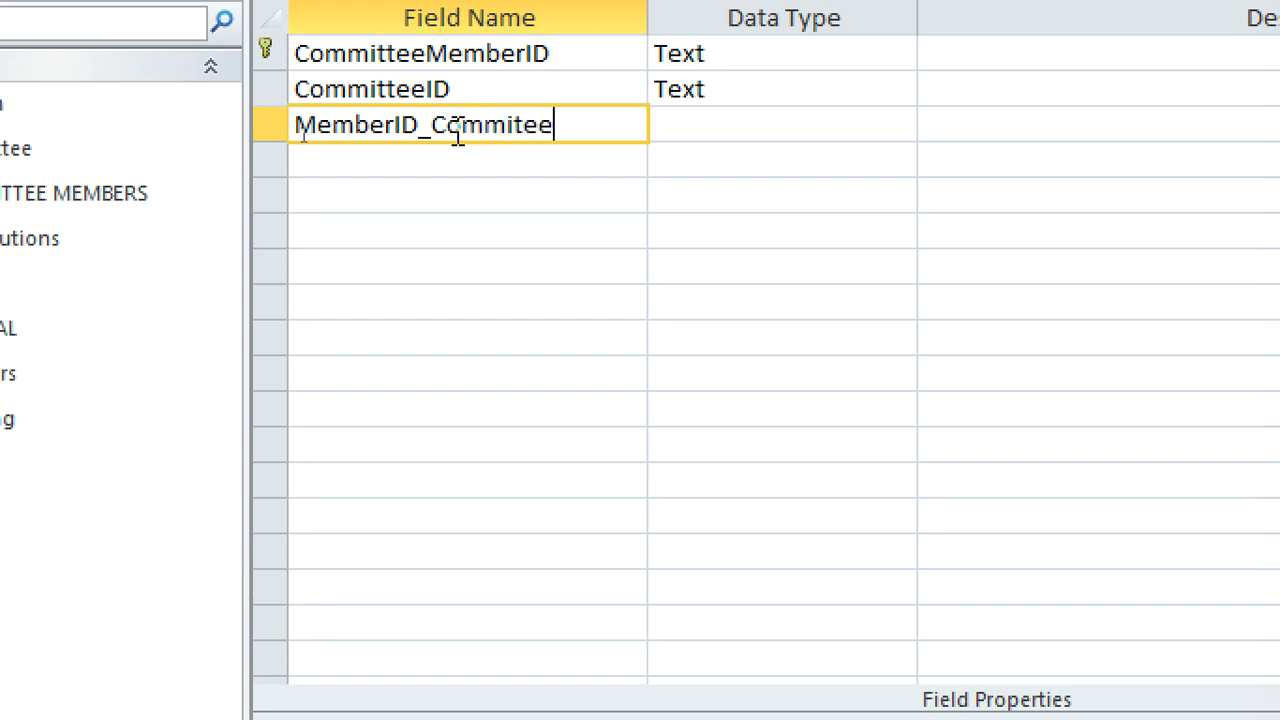
key(BackSpace)
key(BackSpace)
text(tee)
click(775, 125)
click(914, 125)
click(851, 124)
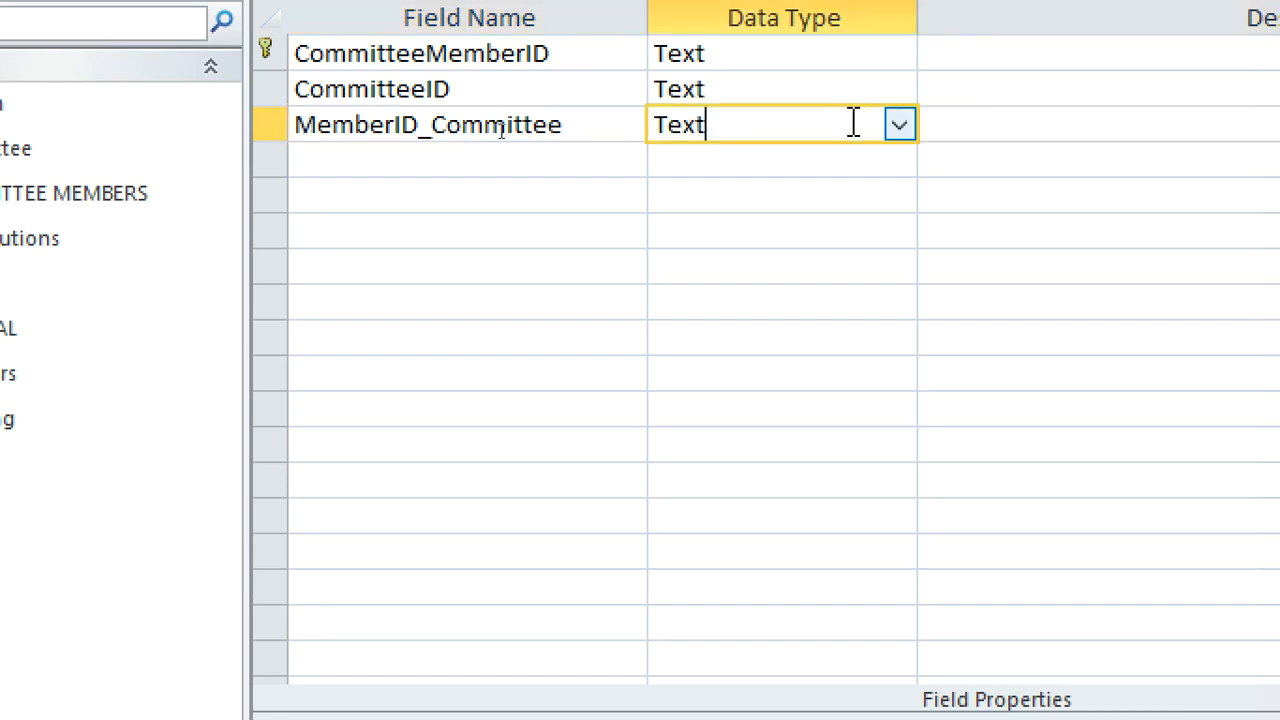
Start a lookup for the MemberID_Committee field that takes its values from the Members table
click(898, 125)
click(788, 556)
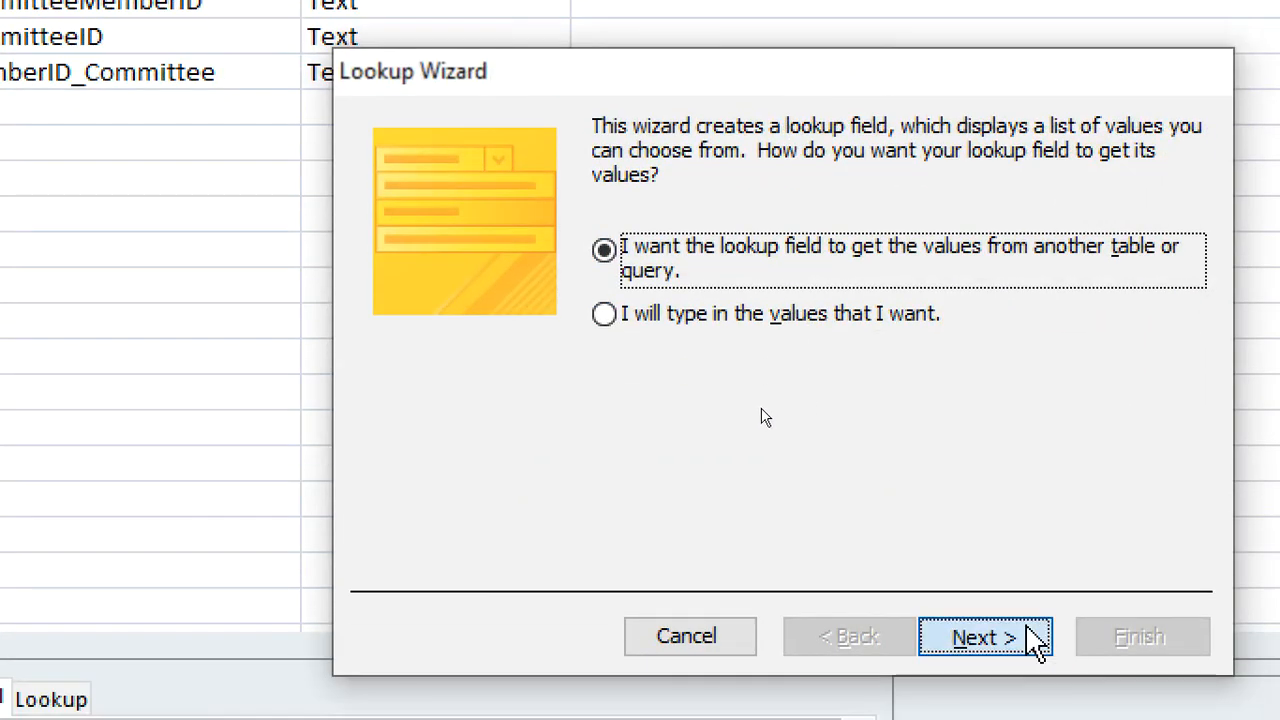
click(1035, 640)
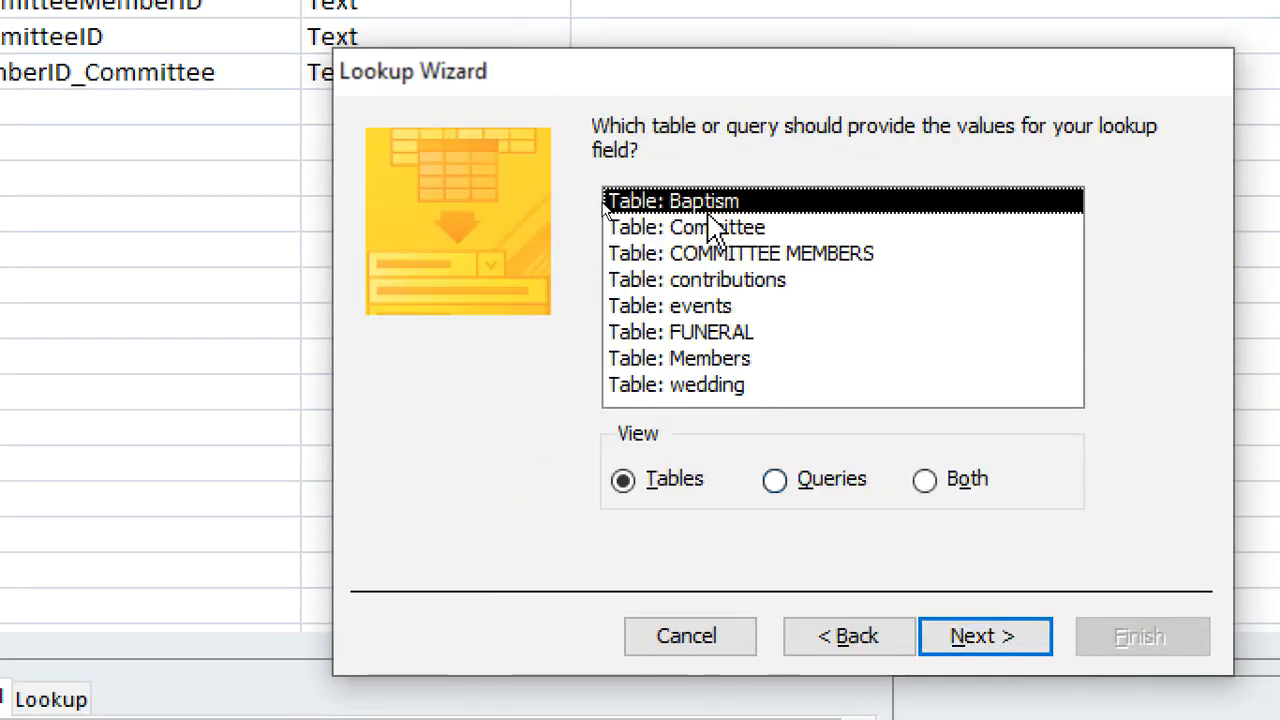
click(733, 360)
click(958, 634)
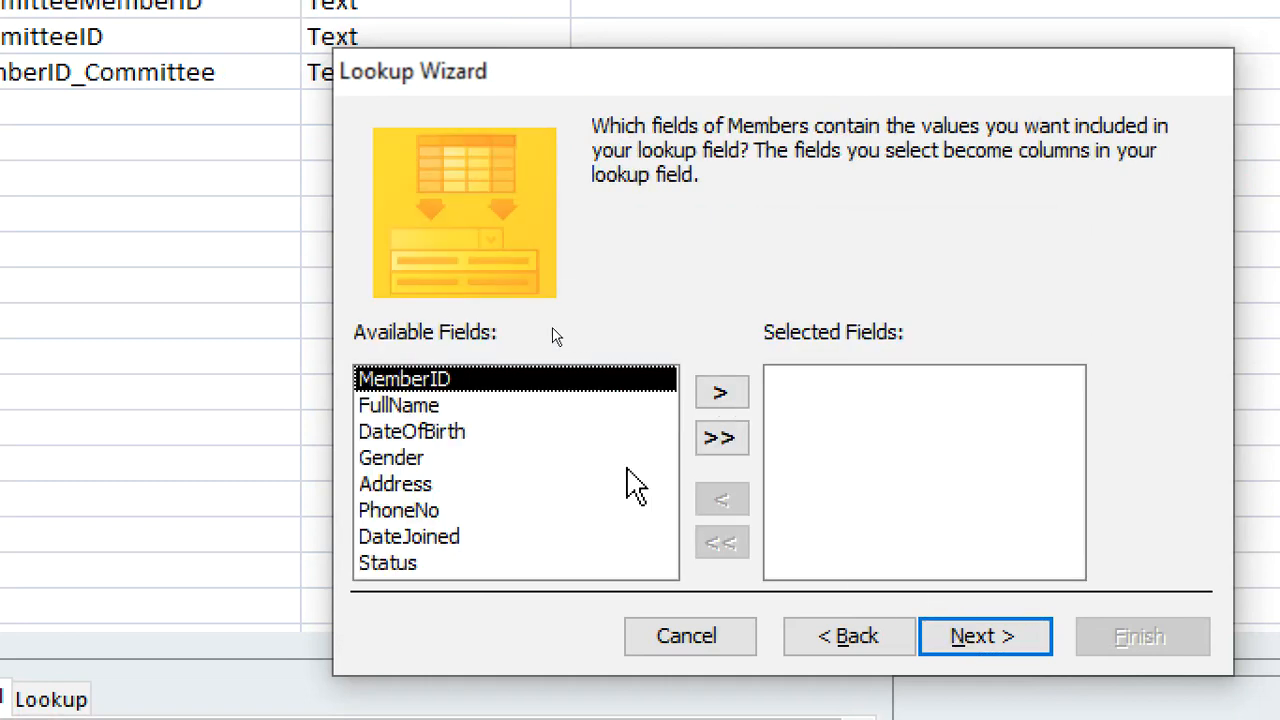
Include MemberID and FullName in the lookup without sorting, finish the Lookup Wizard and save the table
click(733, 396)
click(733, 396)
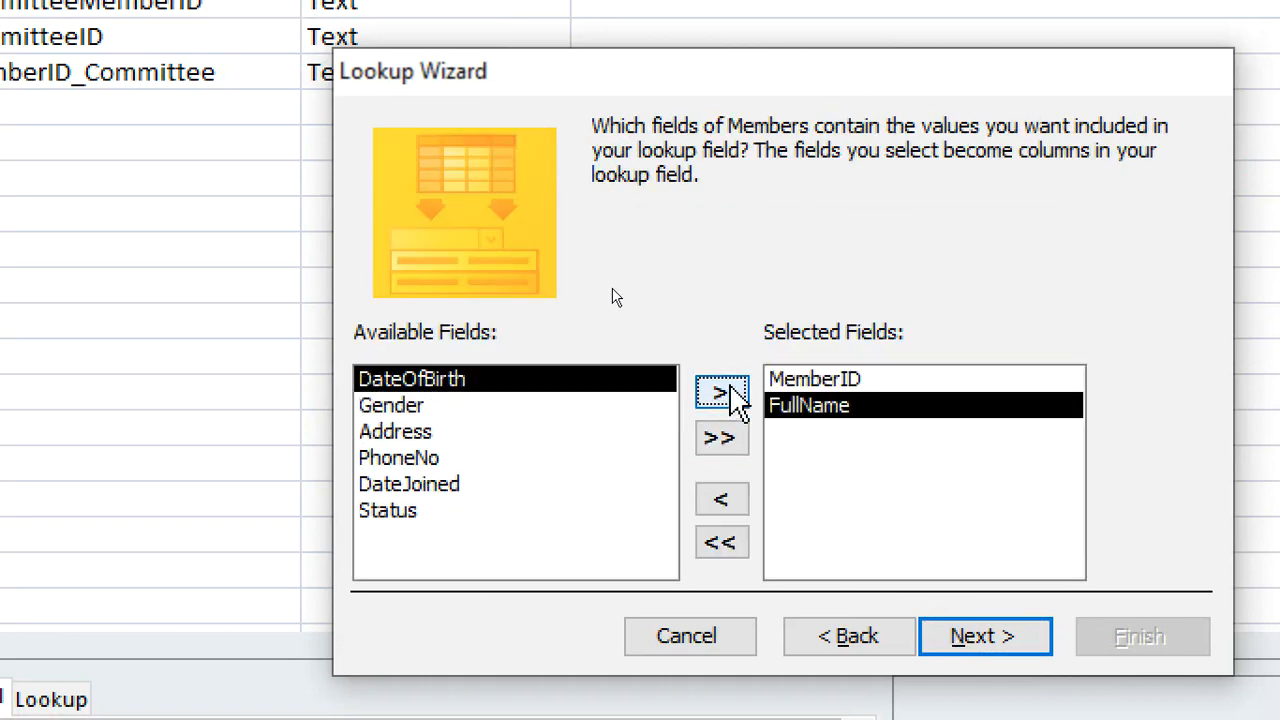
click(925, 637)
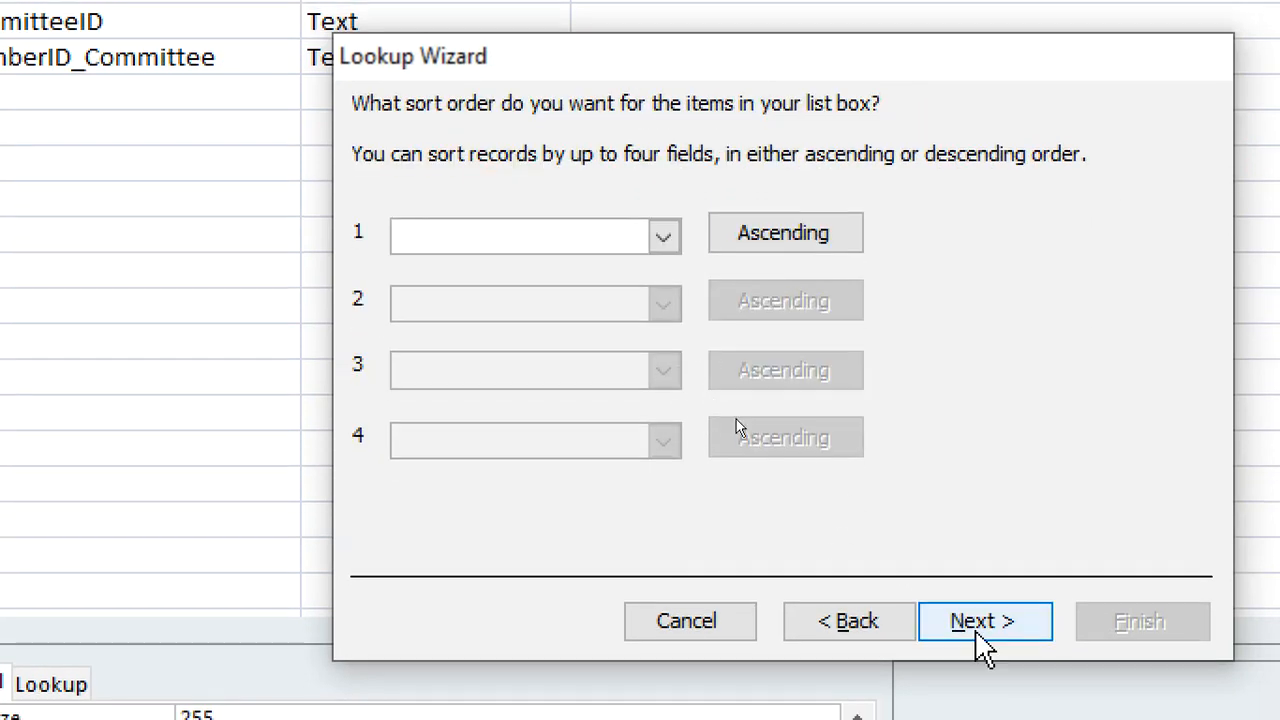
click(972, 625)
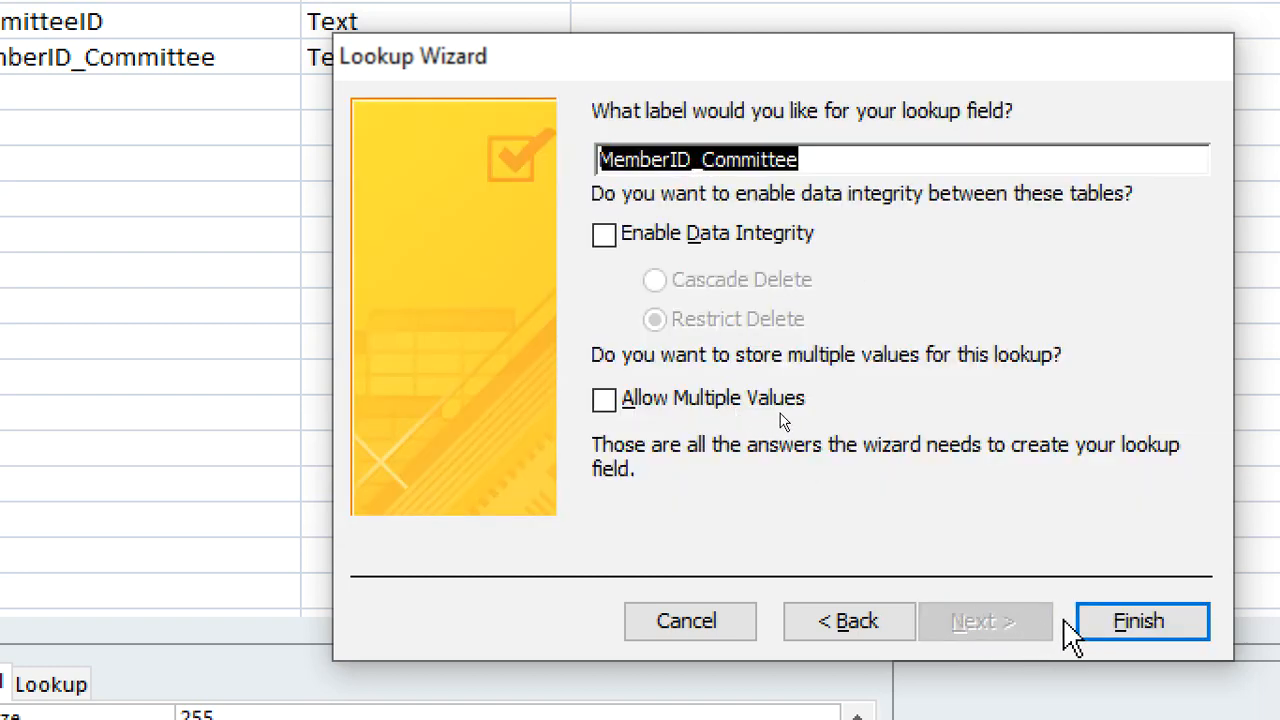
click(1090, 621)
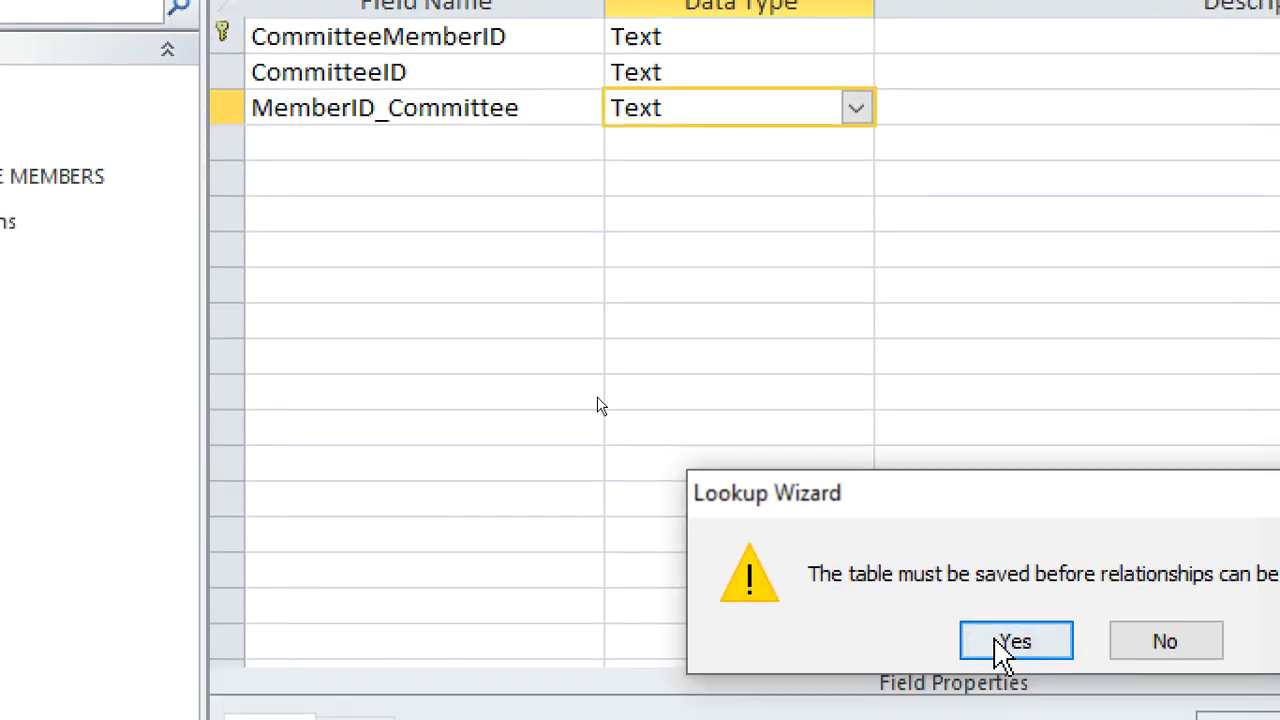
click(1000, 651)
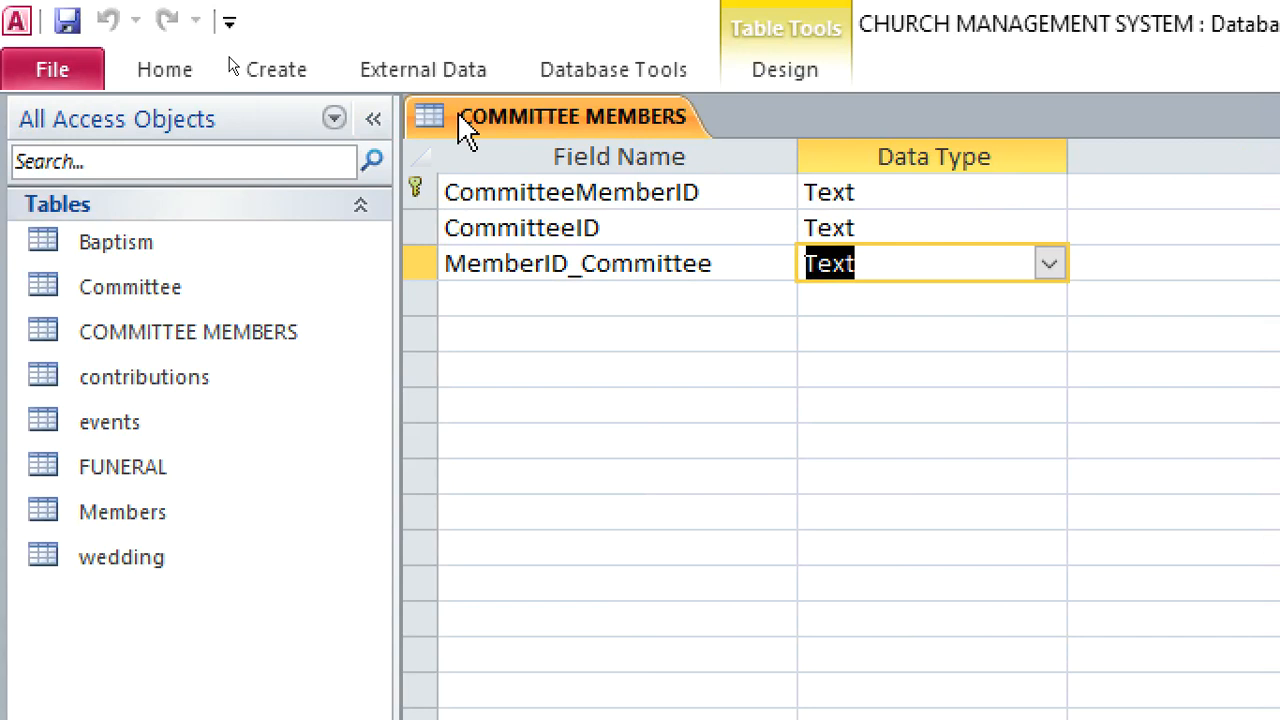
Close the COMMITTEE MEMBERS table
right_click(465, 130)
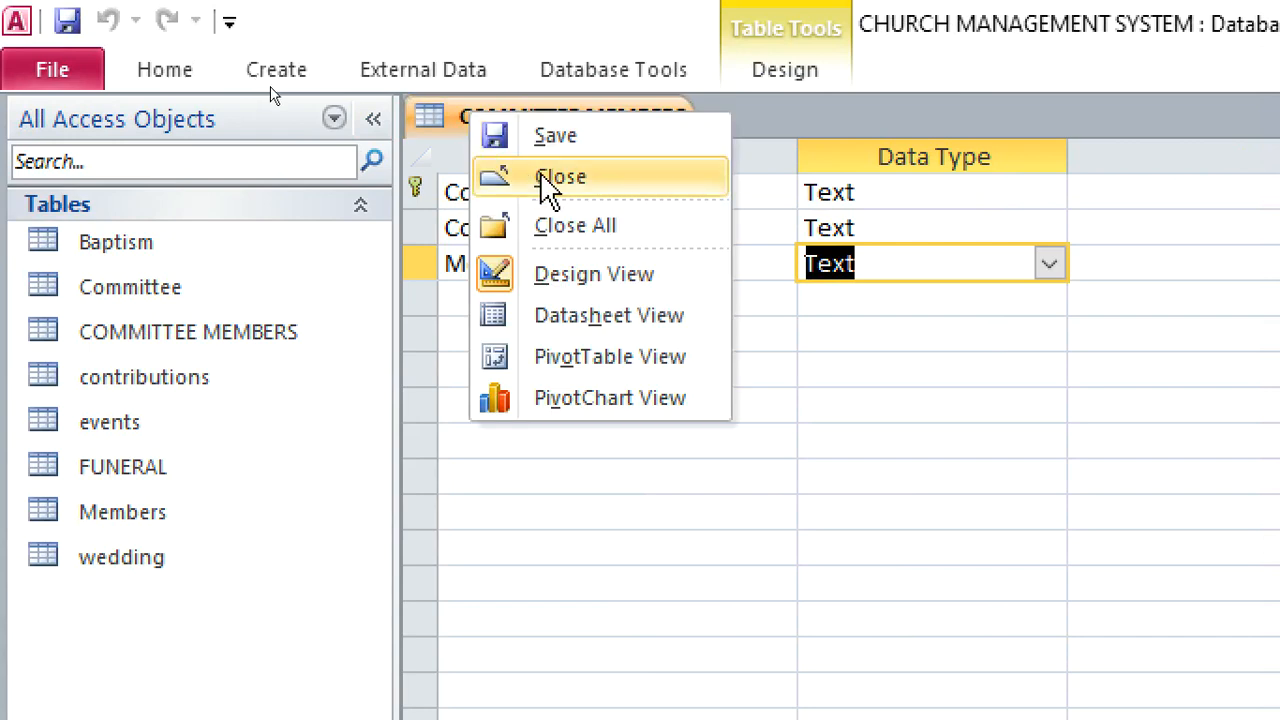
right_click(502, 116)
click(620, 224)
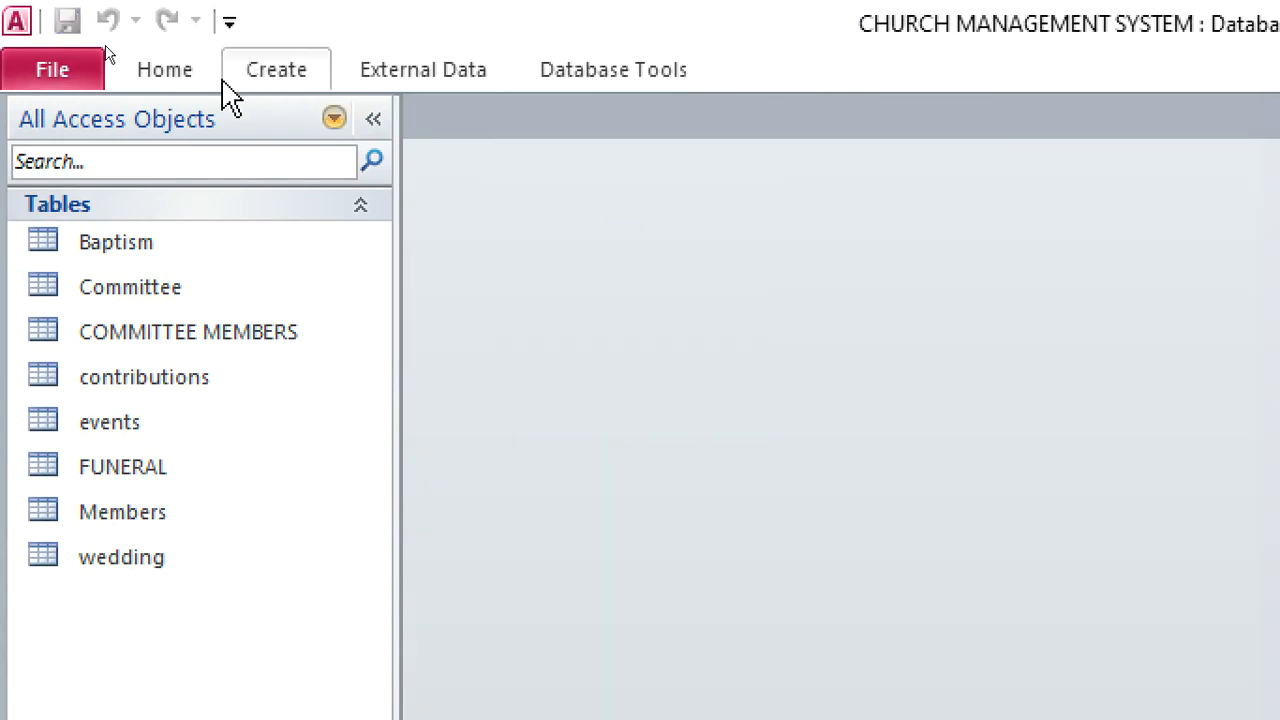
Create a new table in Design view with a Text field named SermonID and make it the primary key
click(262, 80)
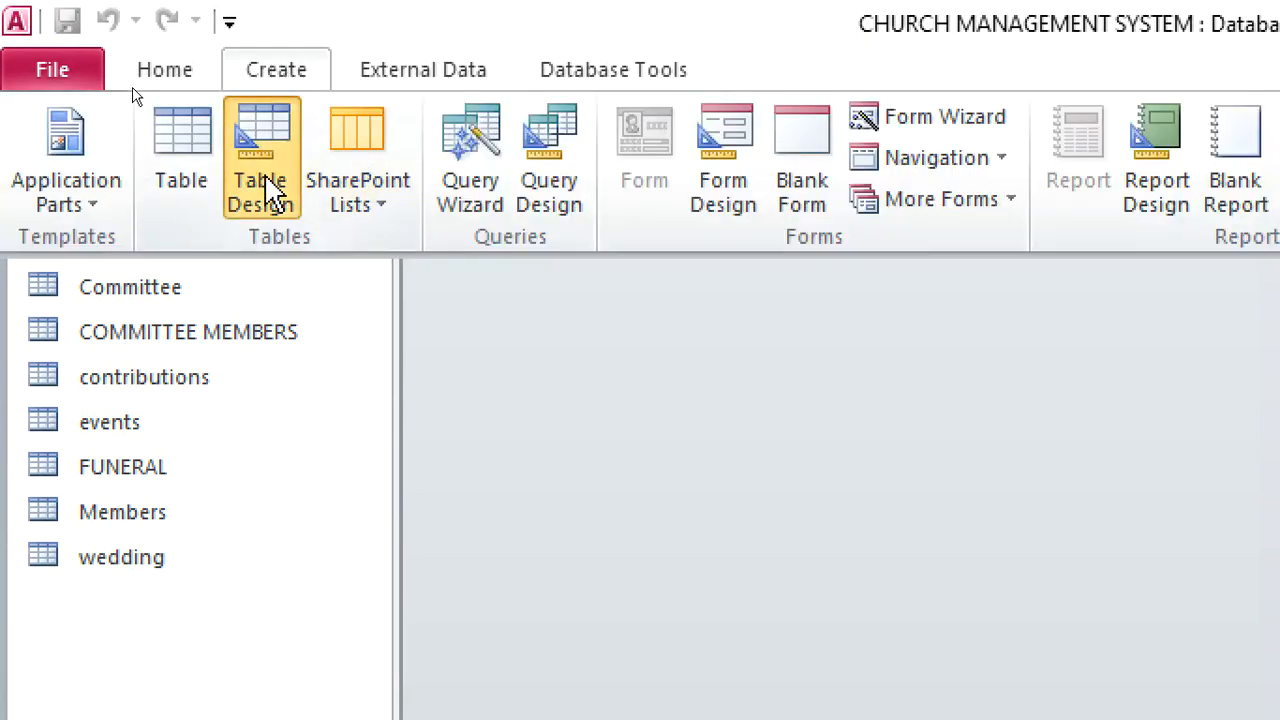
click(266, 128)
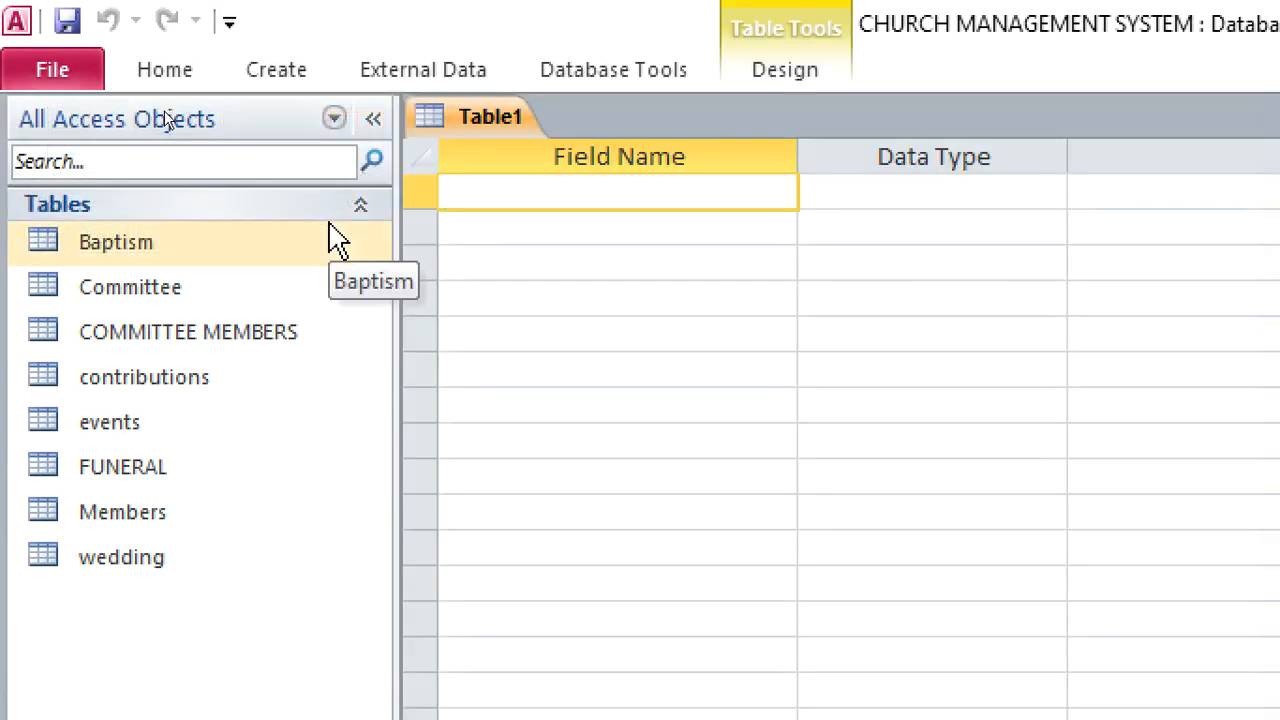
text(S)
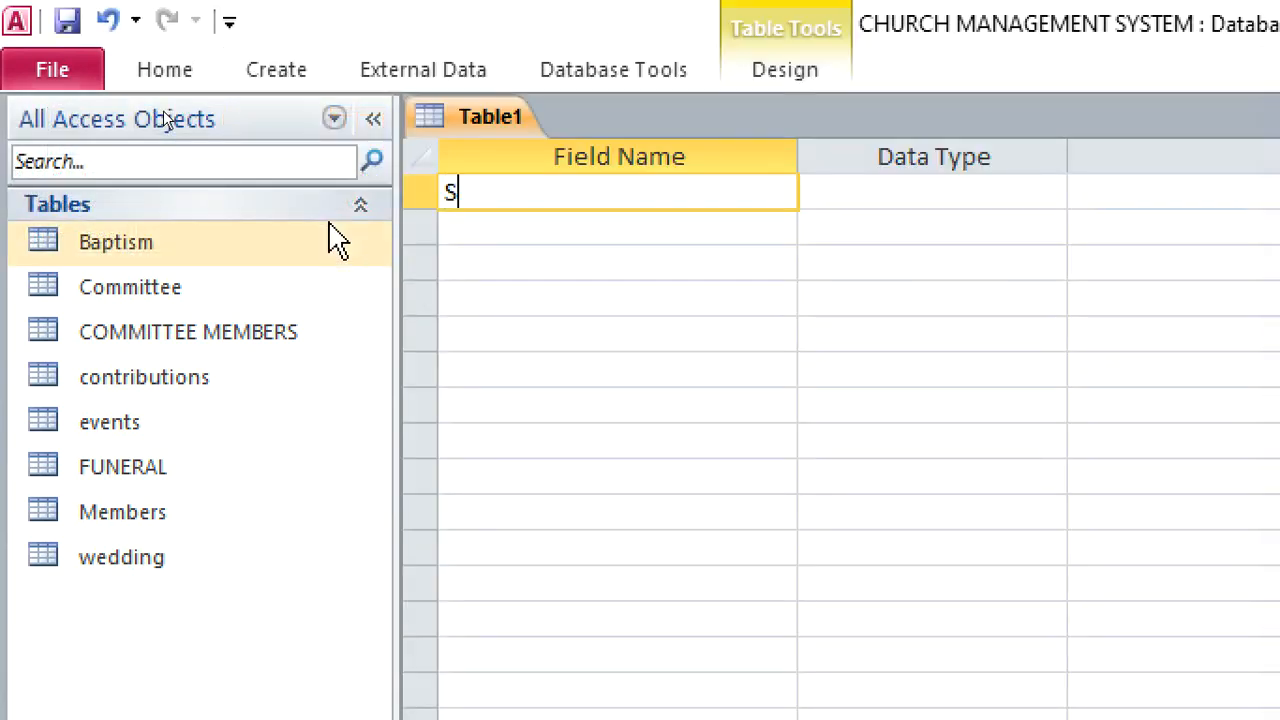
text(ermonID)
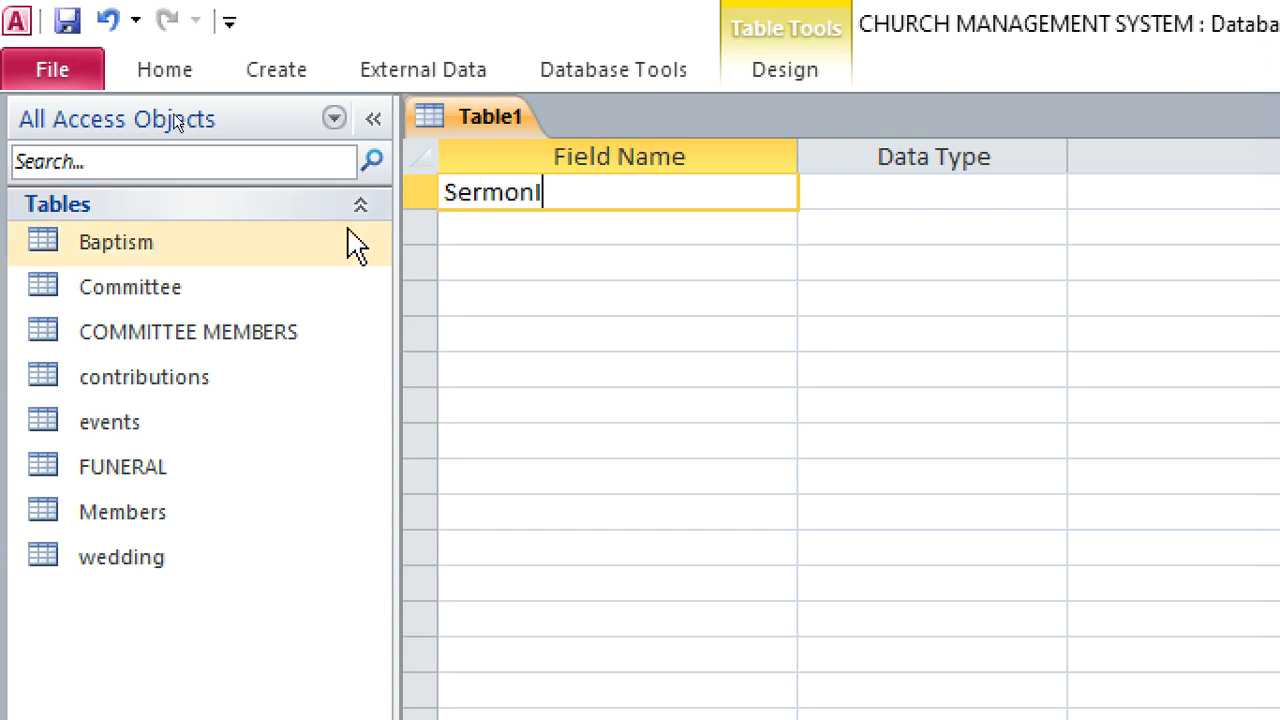
double_click(846, 200)
double_click(848, 201)
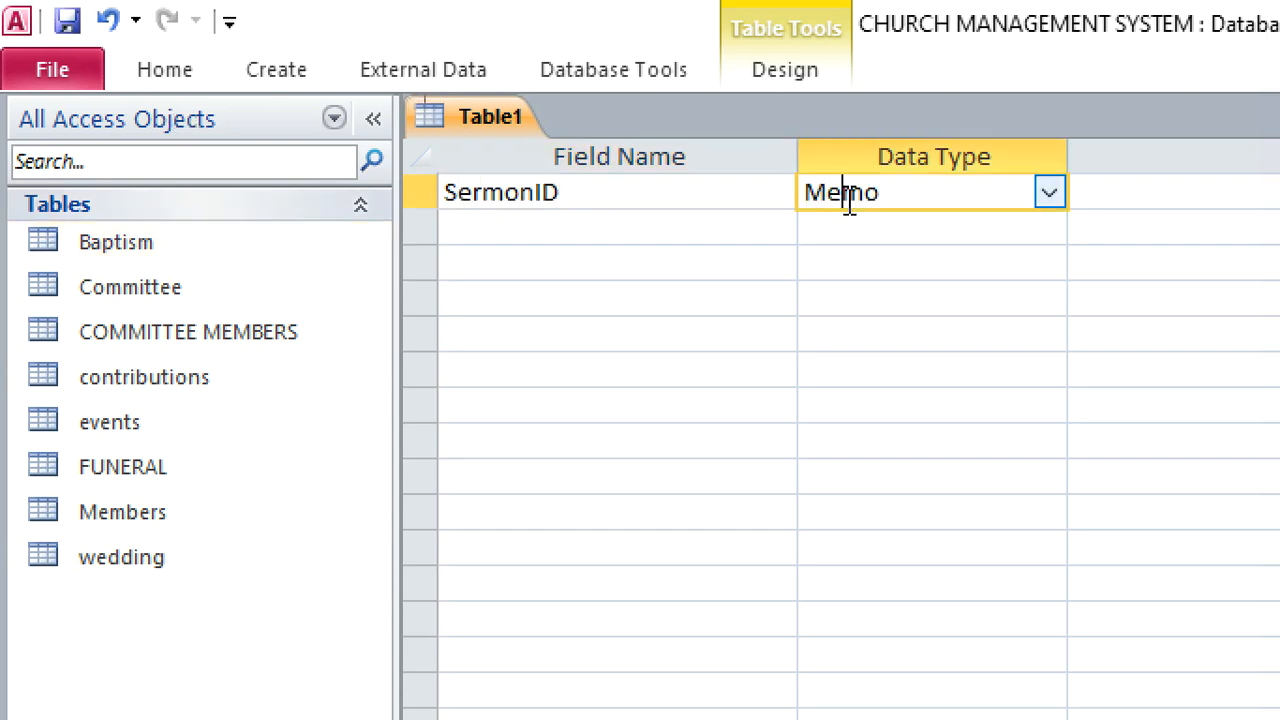
text(t)
right_click(849, 203)
click(900, 222)
Add a Text field named SermonTittle below SermonID
click(739, 226)
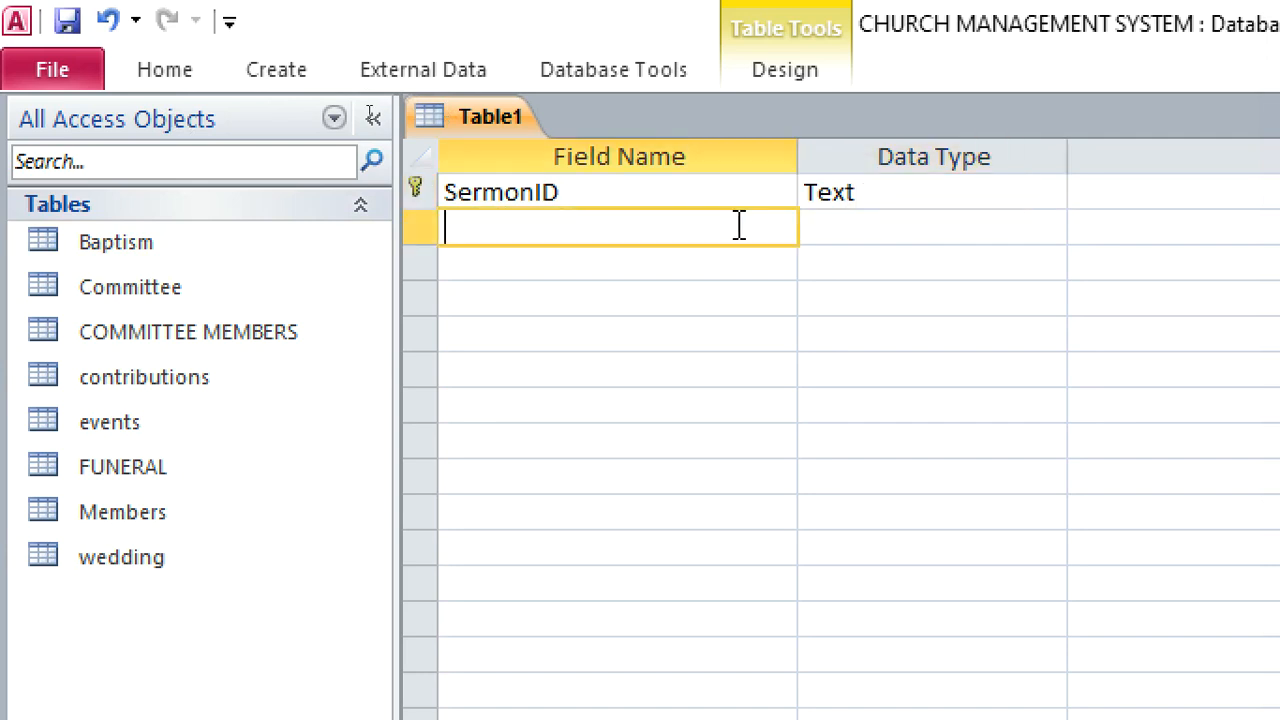
text(SermonTI)
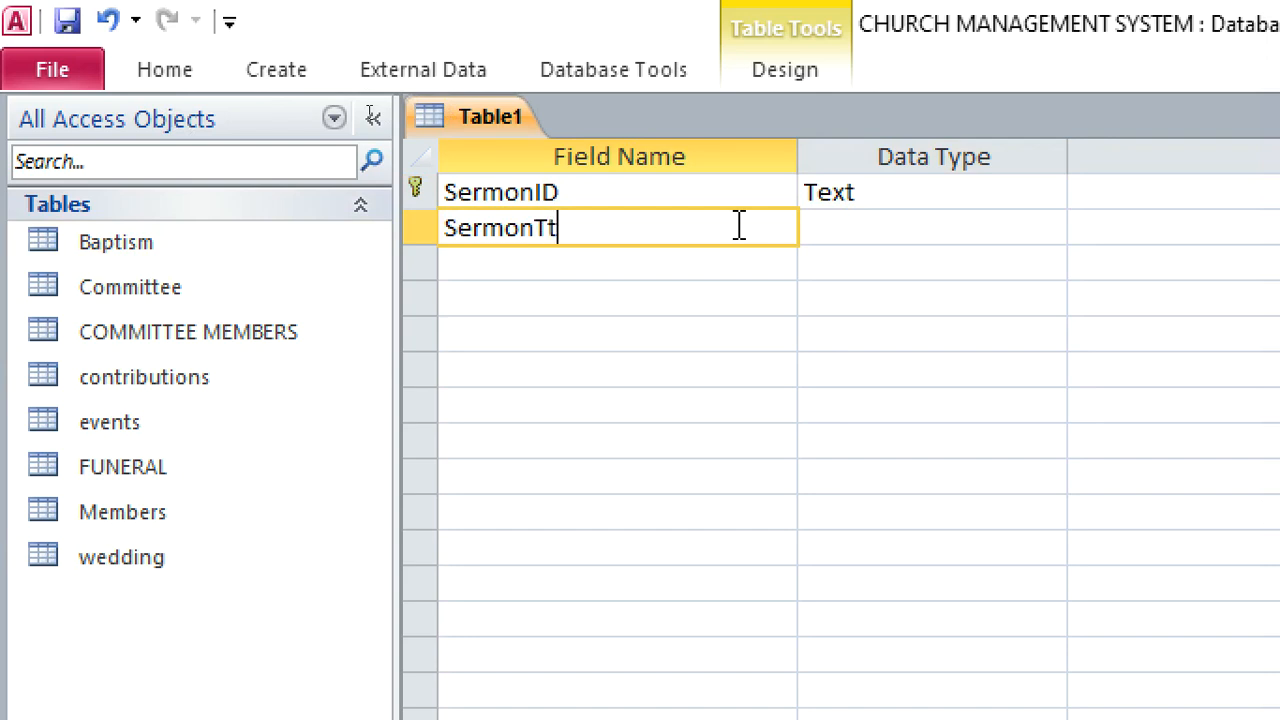
text(i)
key(BackSpace)
key(BackSpace)
text(ittle)
Add a field named SermonDate with the Date/Time data type below SermonTittle
click(660, 266)
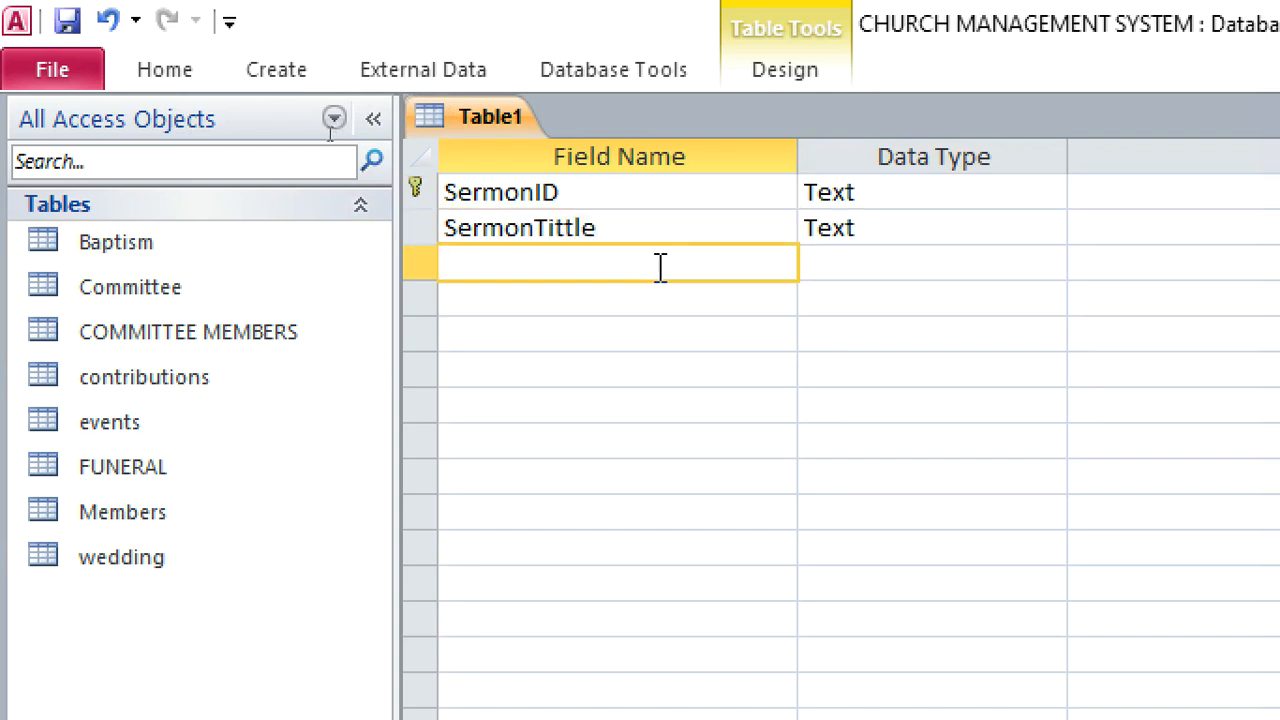
text(Sermon)
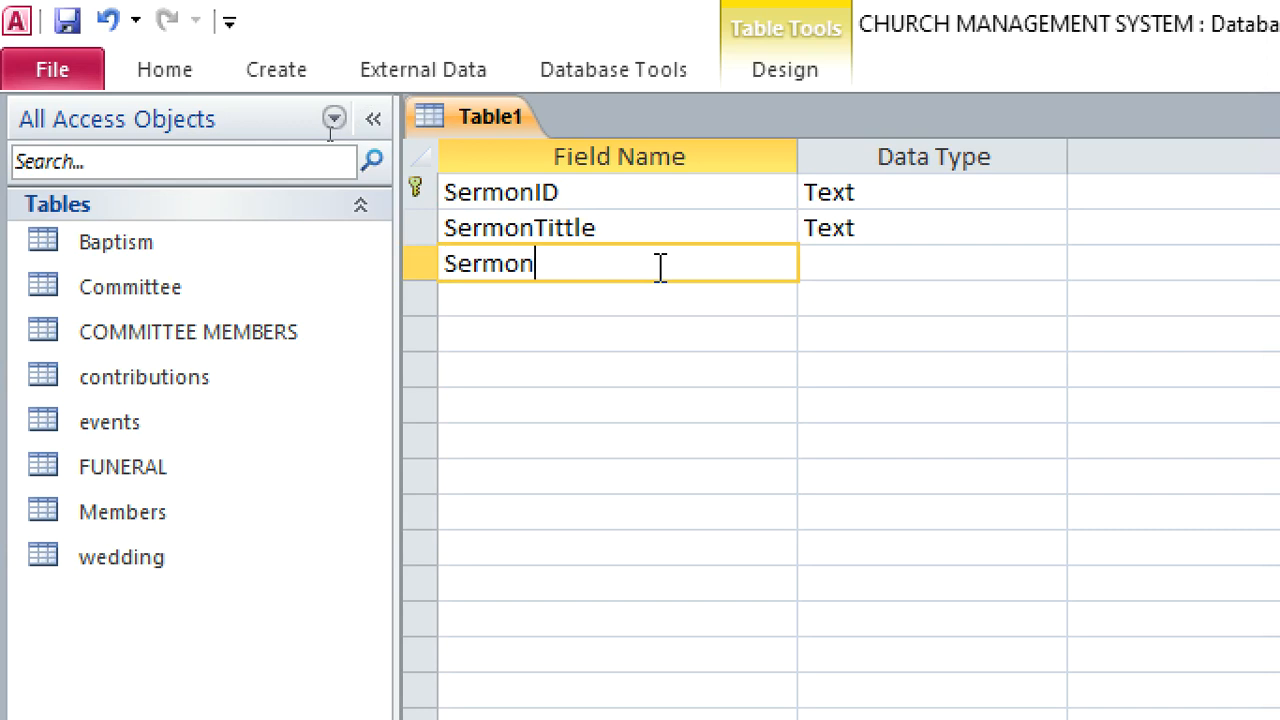
text(Date)
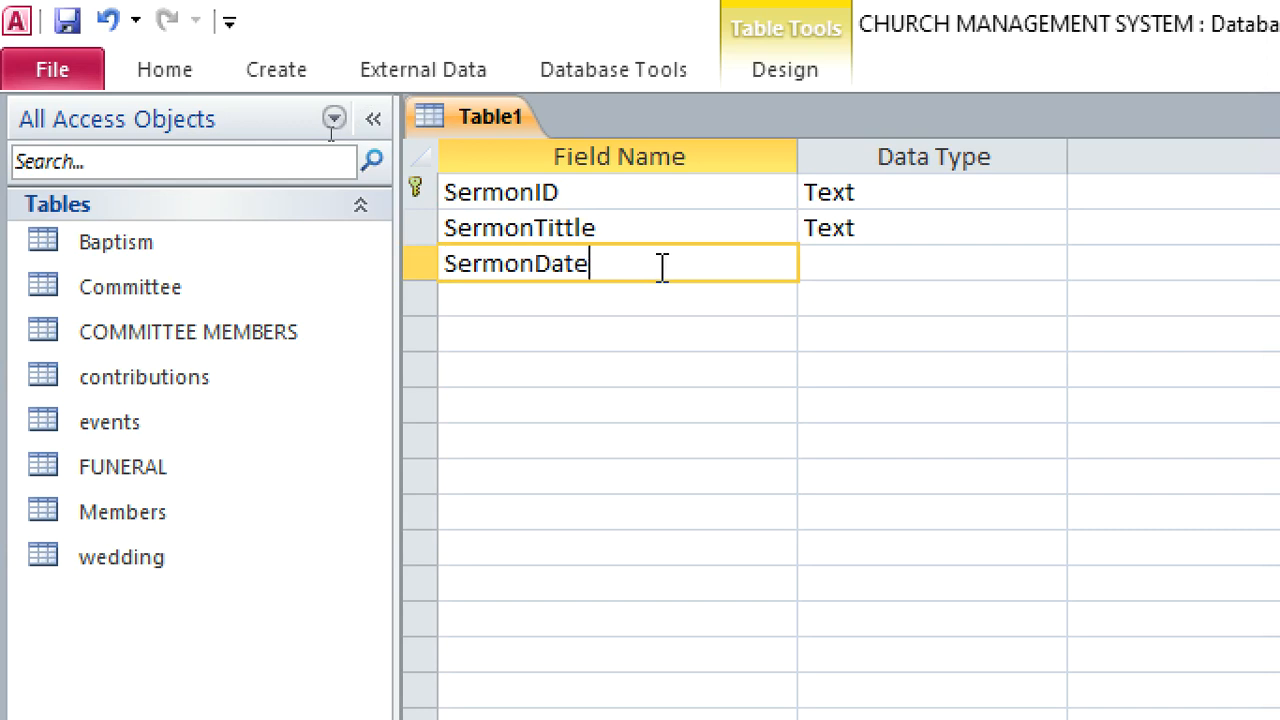
click(840, 272)
text(da)
Add a Text field named MinisterID below SermonDate
click(663, 297)
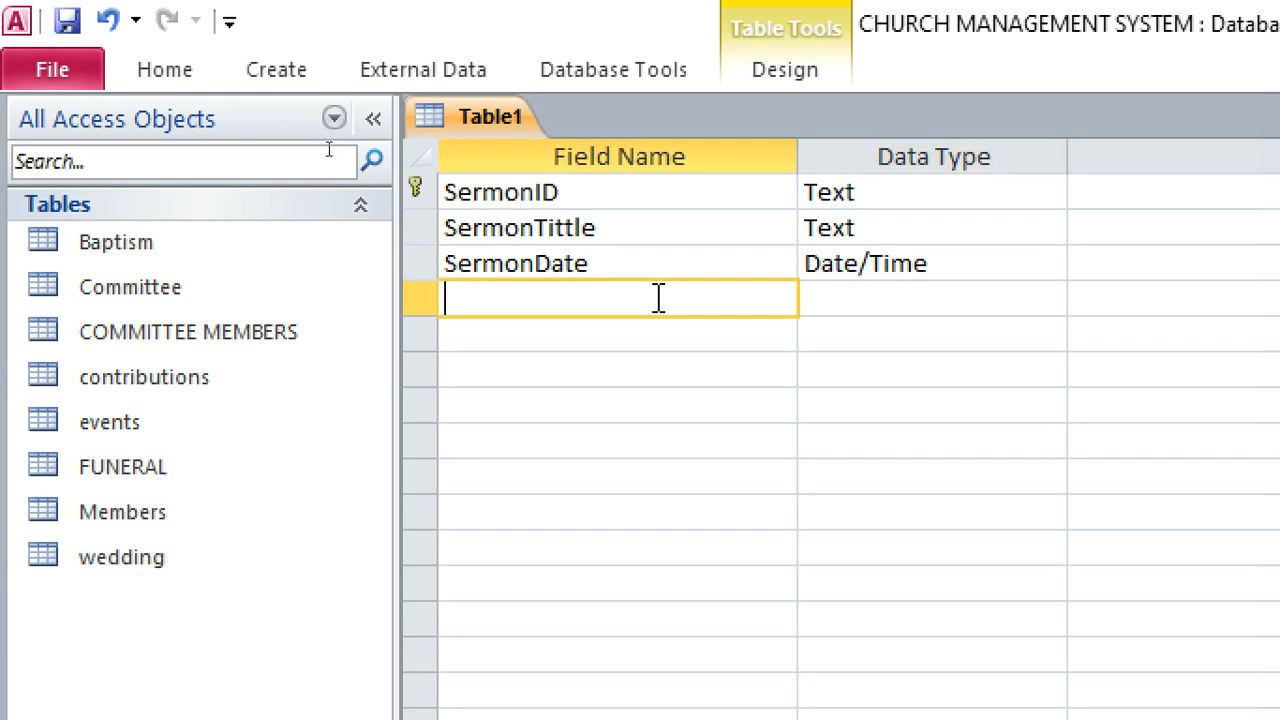
text(Minister)
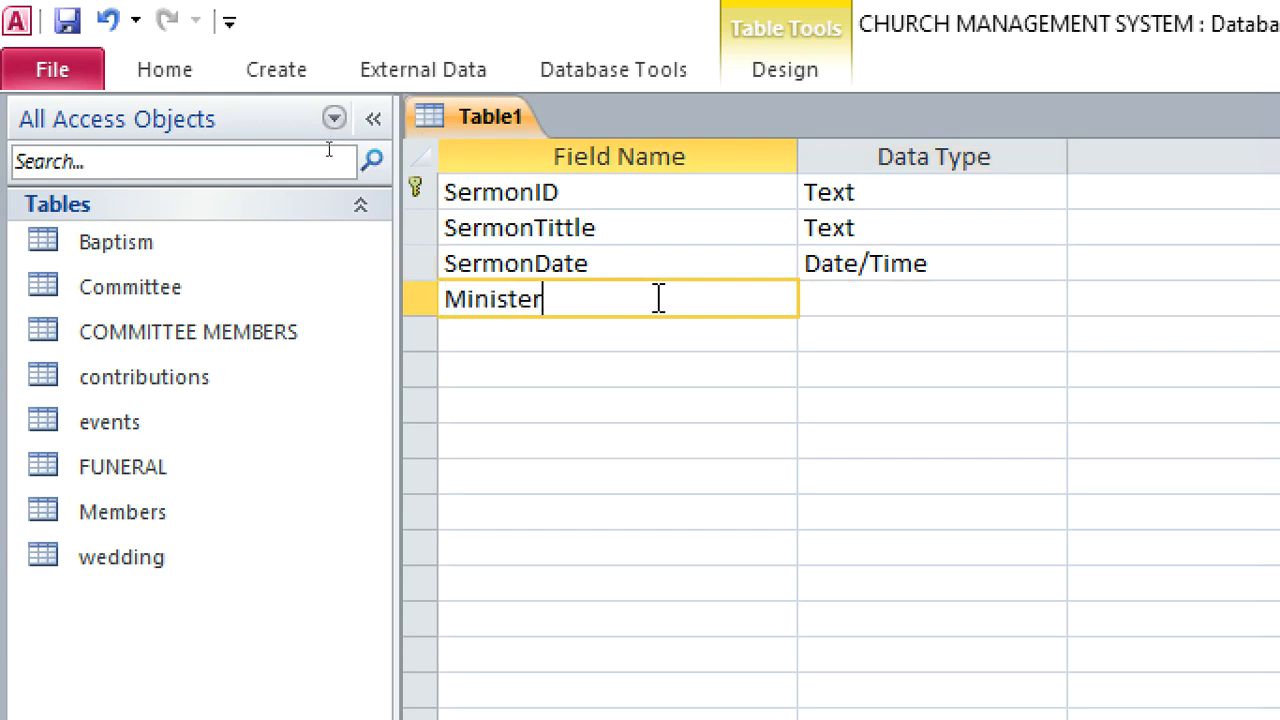
text(ID)
click(900, 298)
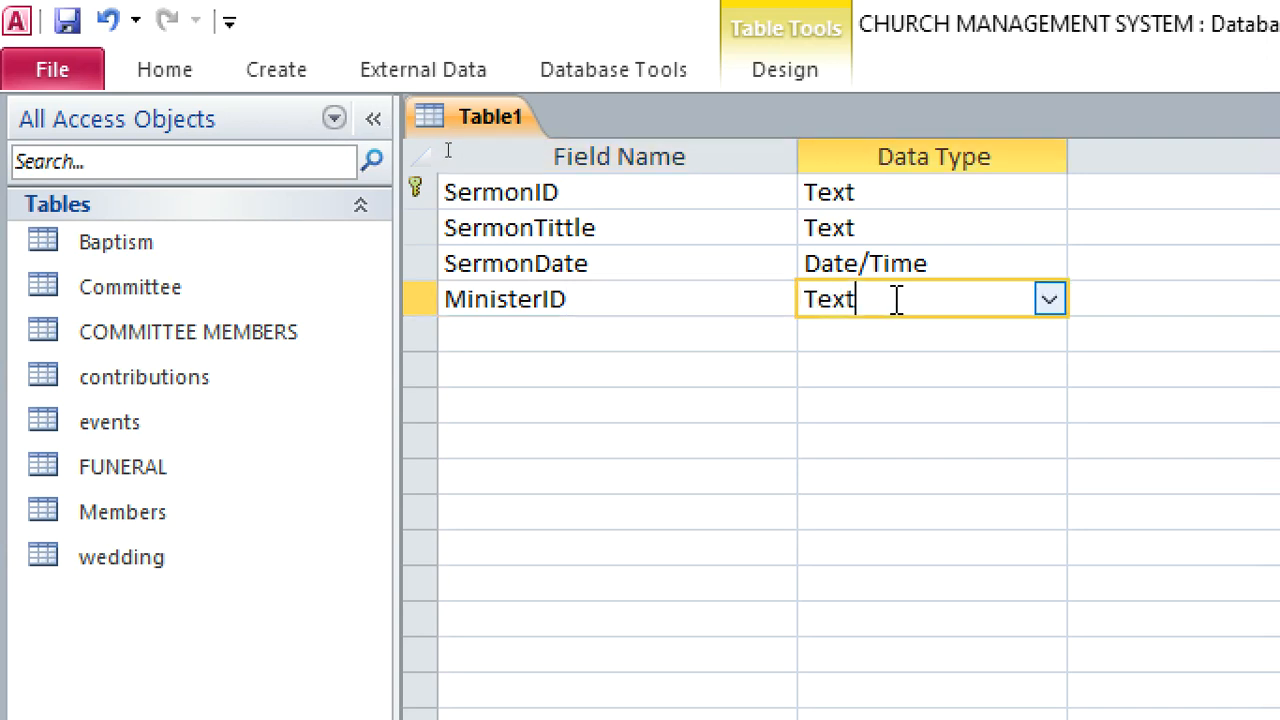
Start a lookup for the MinisterID field that takes its values from the Members table
click(1056, 306)
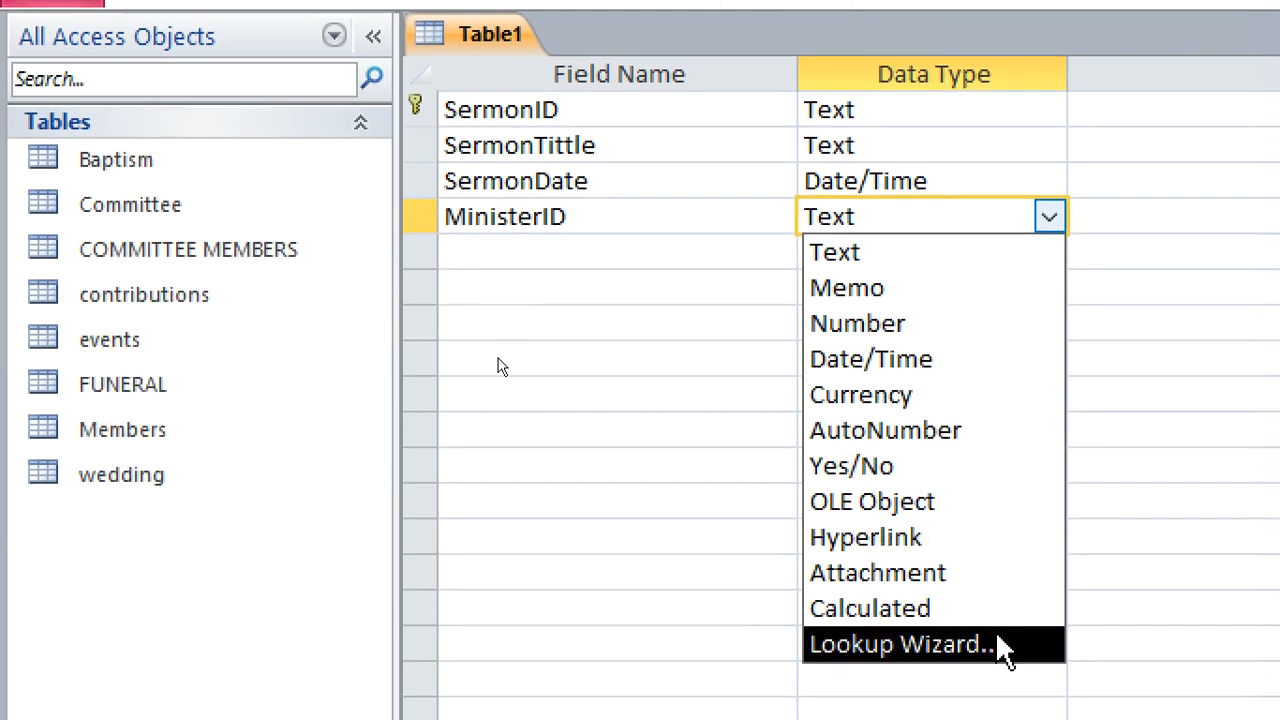
click(1006, 716)
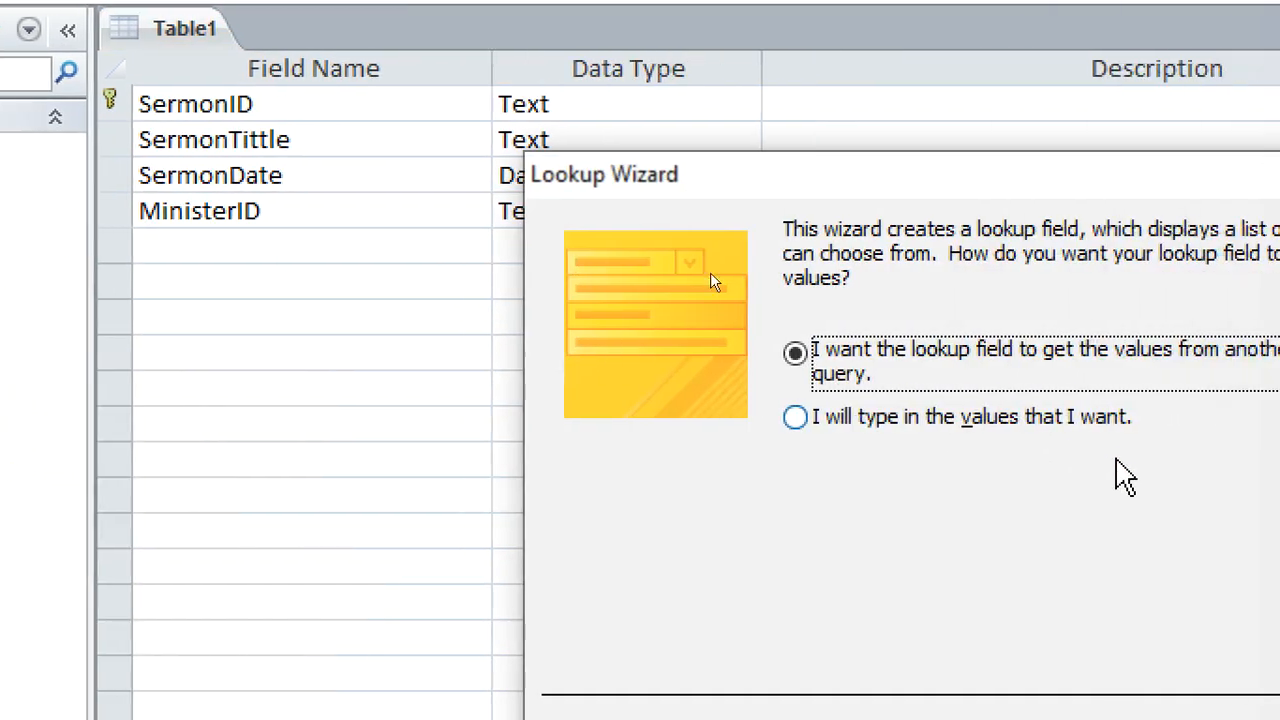
click(1180, 719)
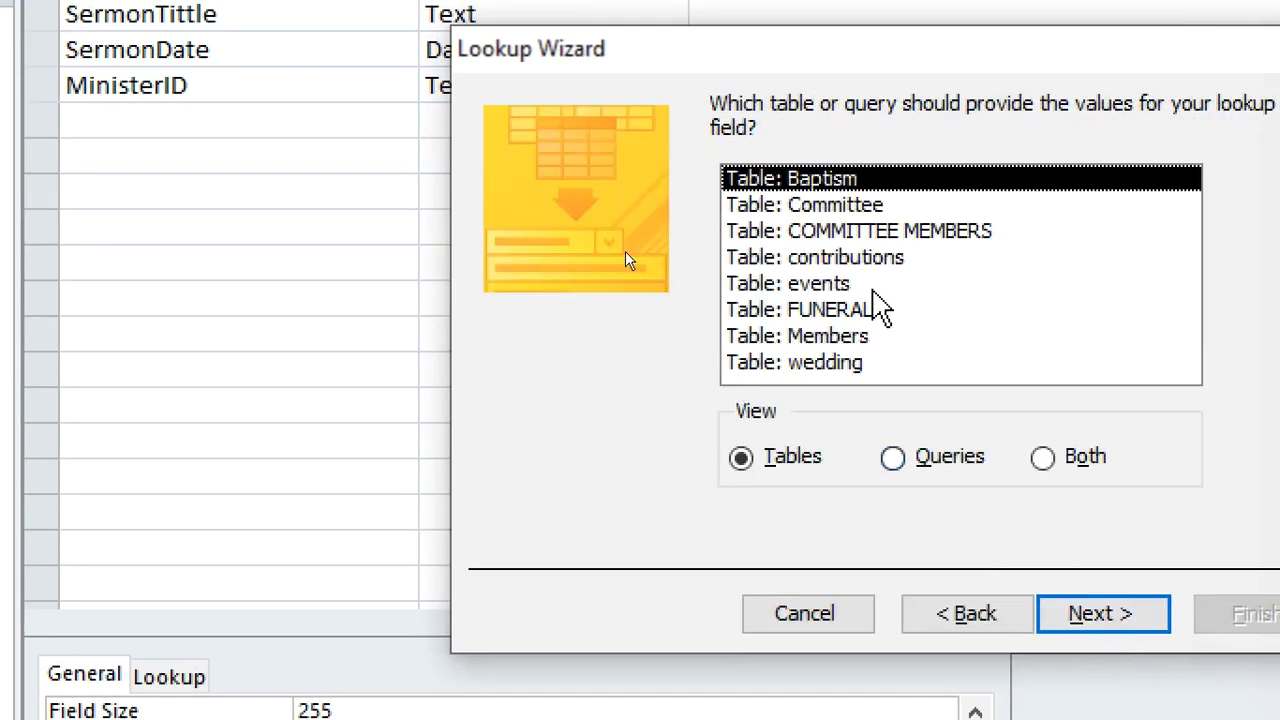
click(795, 340)
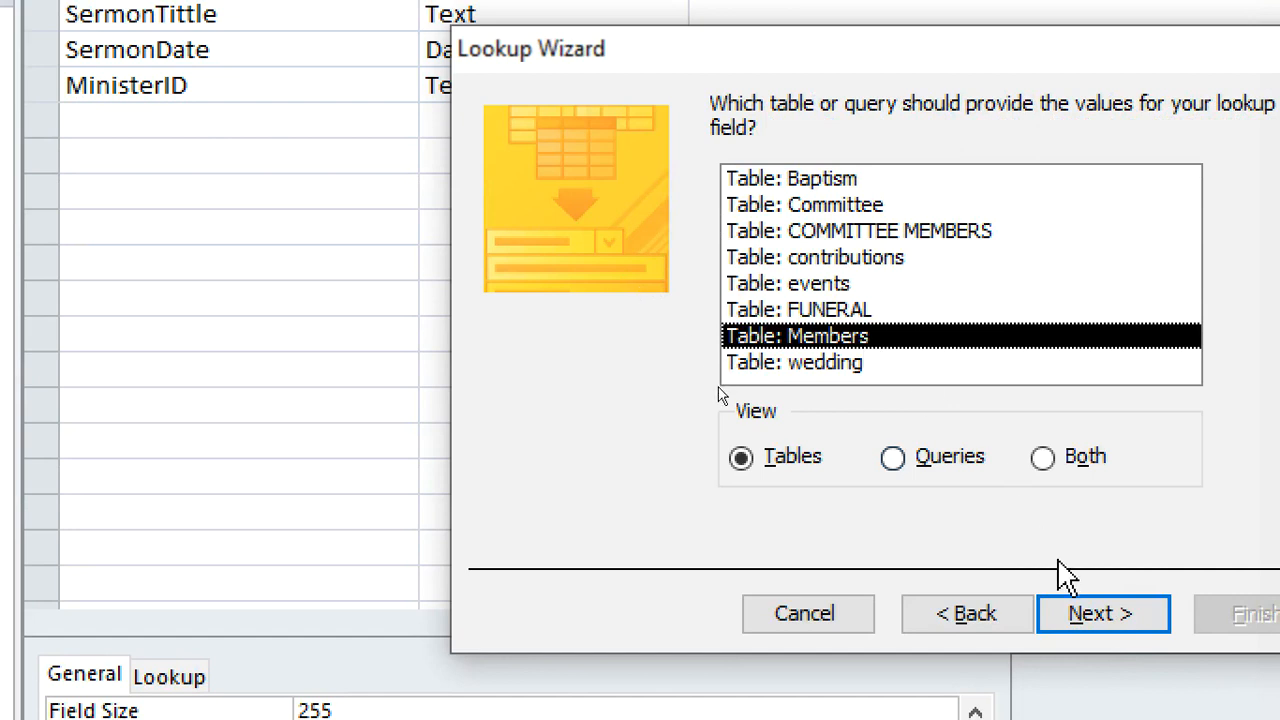
click(1085, 607)
Include MemberID and FullName in the MinisterID lookup, unsorted and with the key column shown, and finish the Lookup Wizard
click(840, 372)
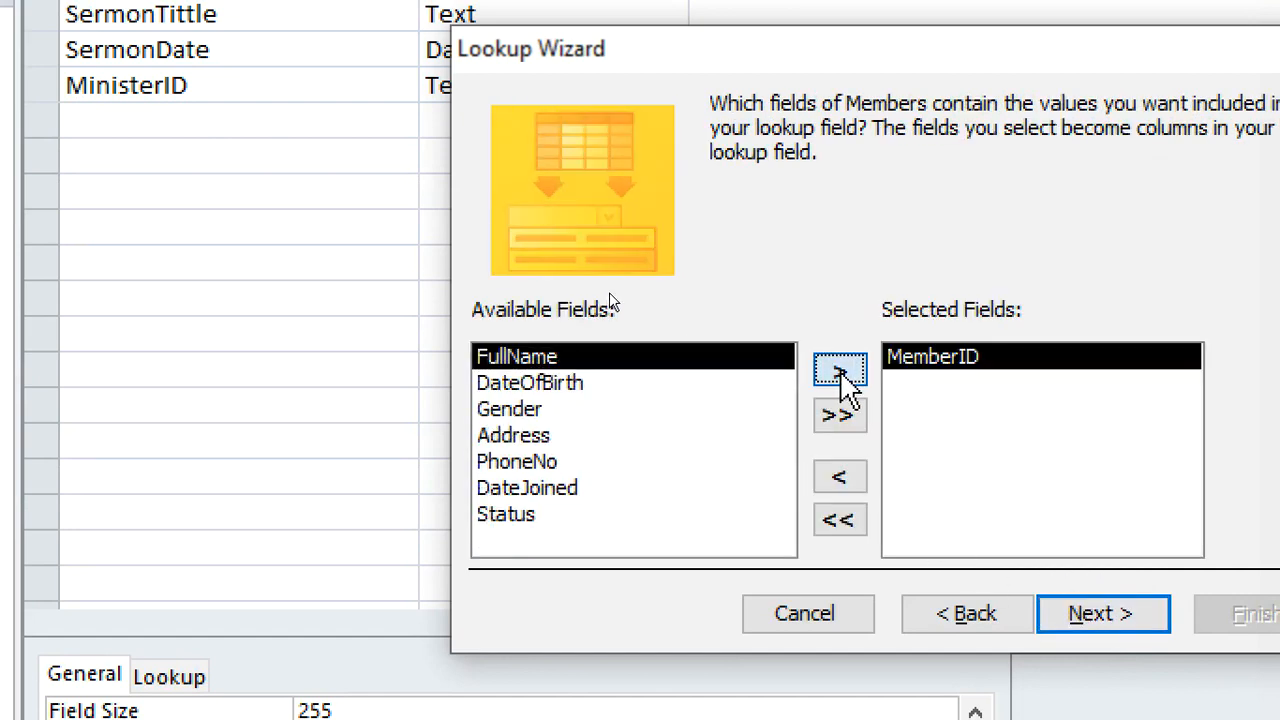
click(840, 372)
click(1065, 612)
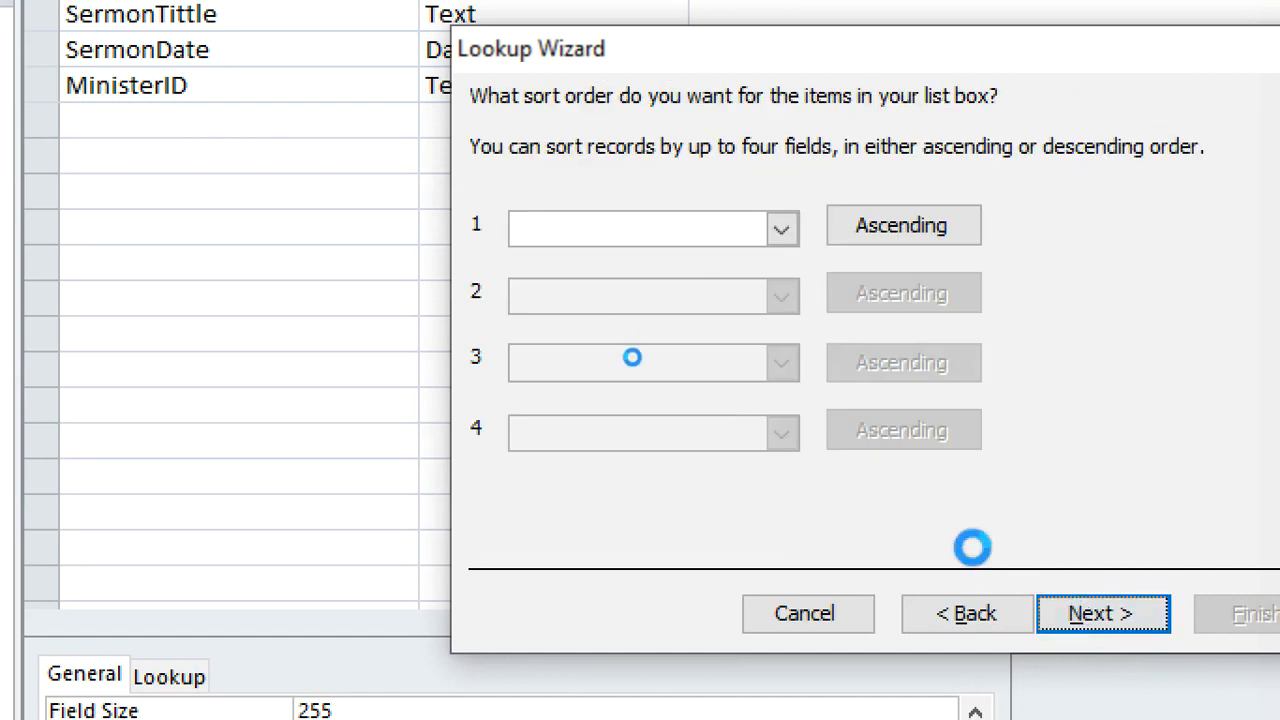
click(1062, 622)
click(655, 265)
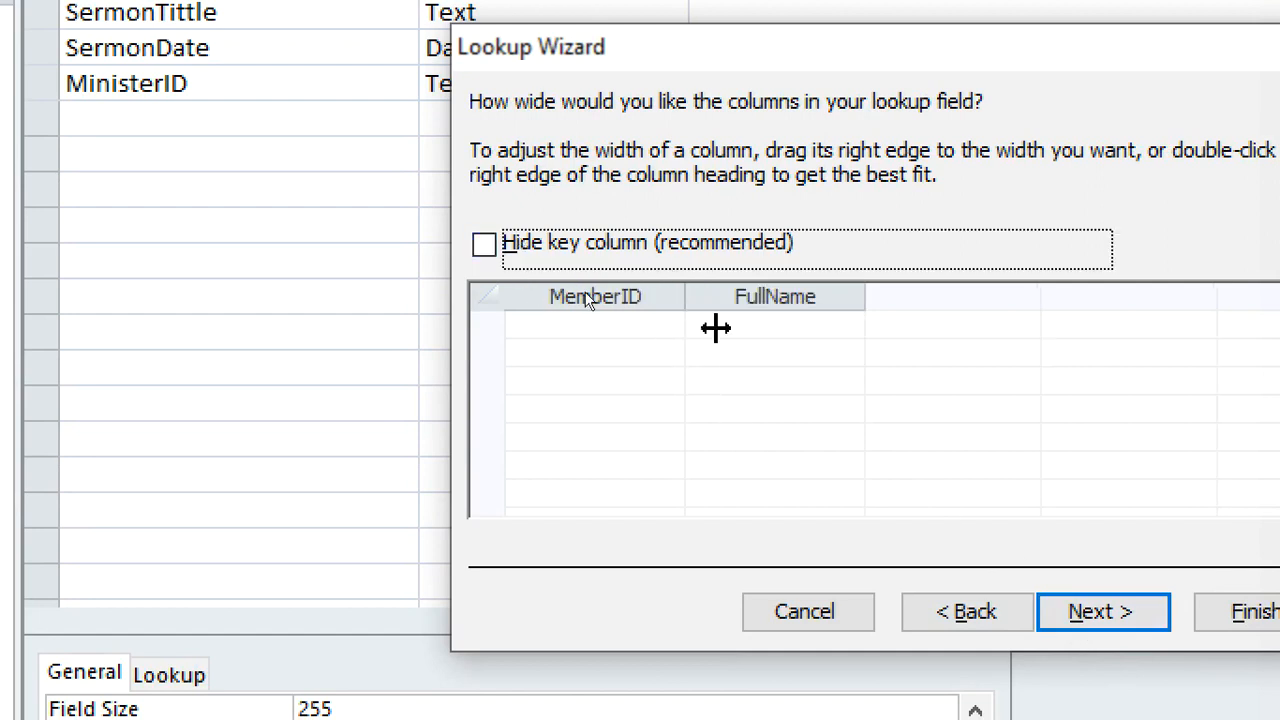
click(1092, 614)
click(1226, 607)
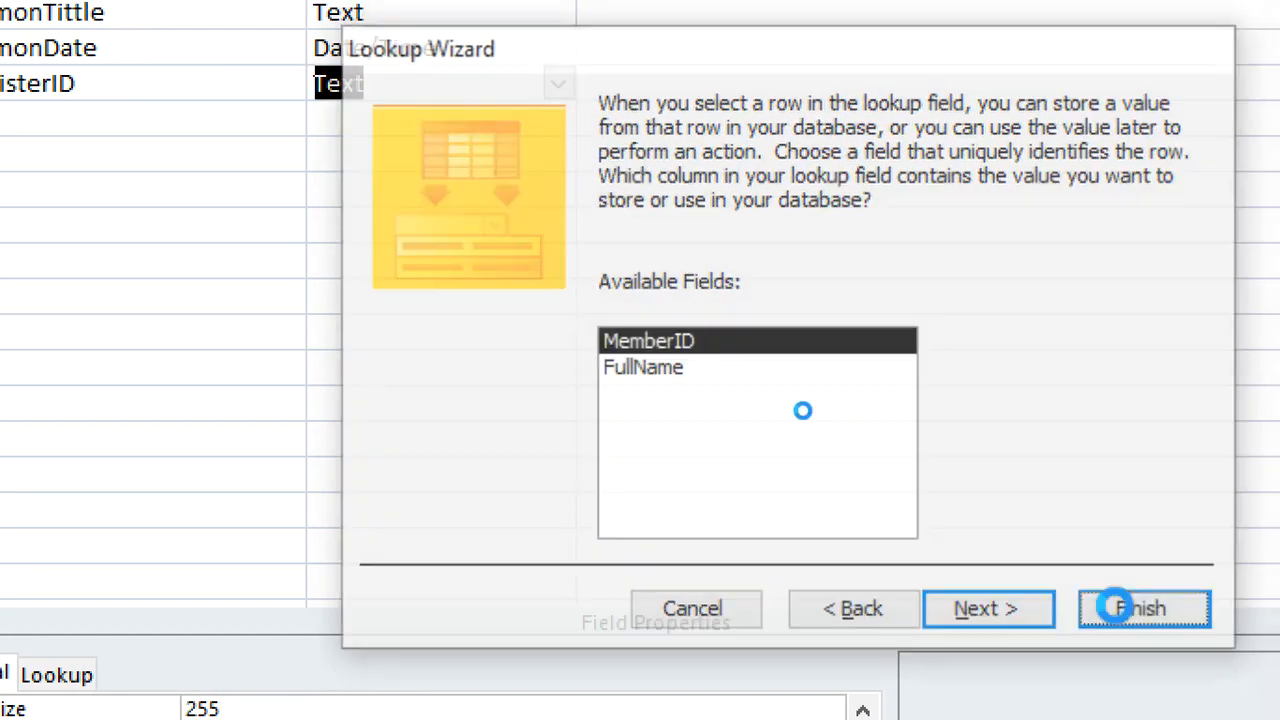
Agree to save the new table and name it SERMON
click(691, 574)
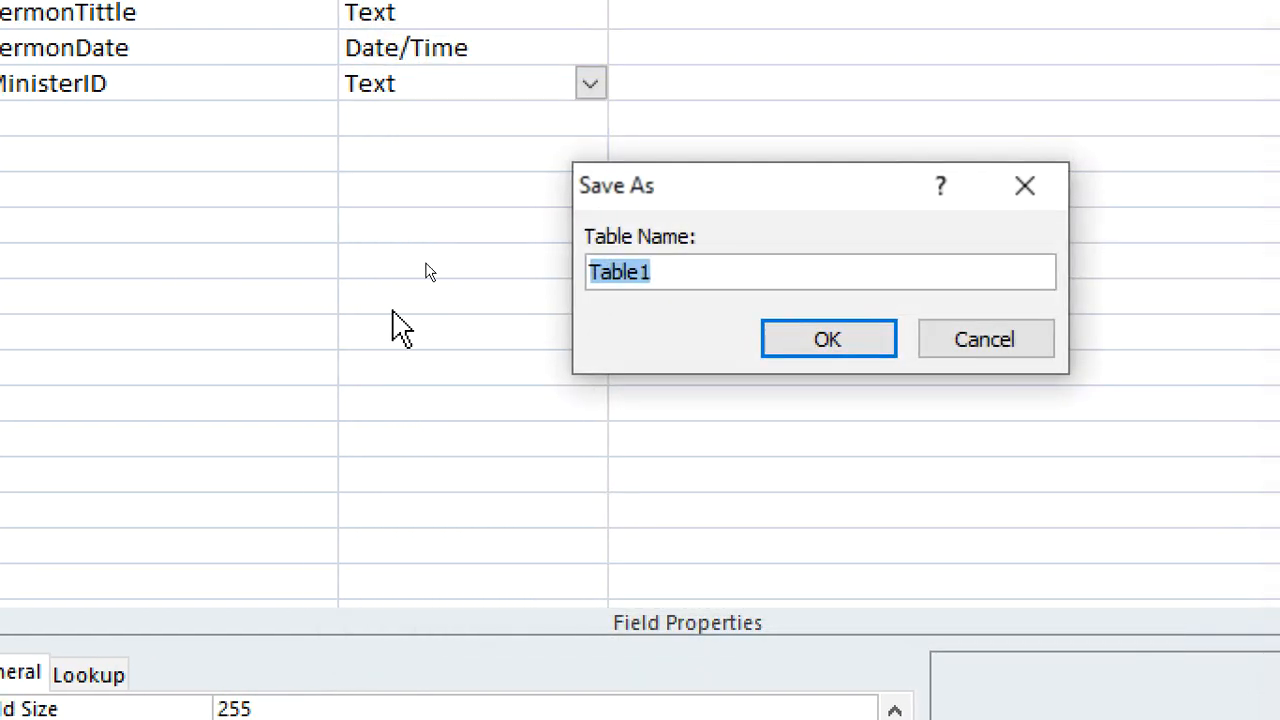
text(SER)
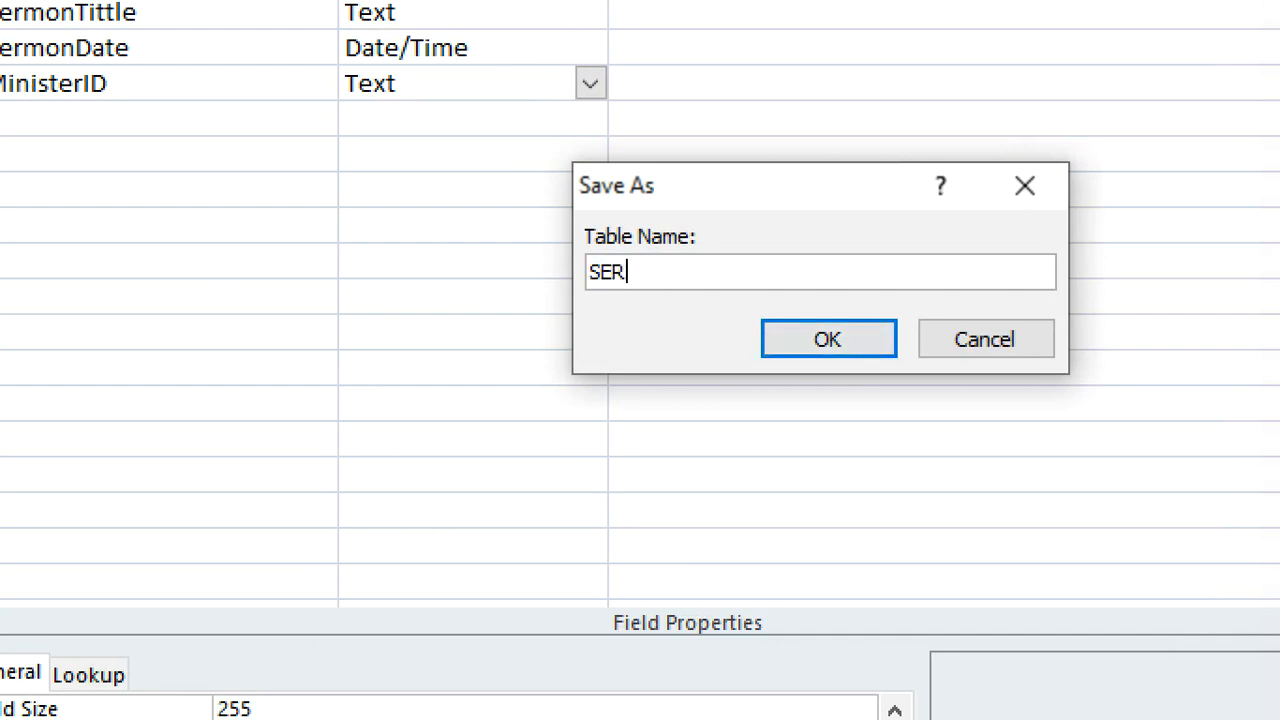
text(ON)
key(BackSpace)
key(BackSpace)
text(MON)
key(Return)
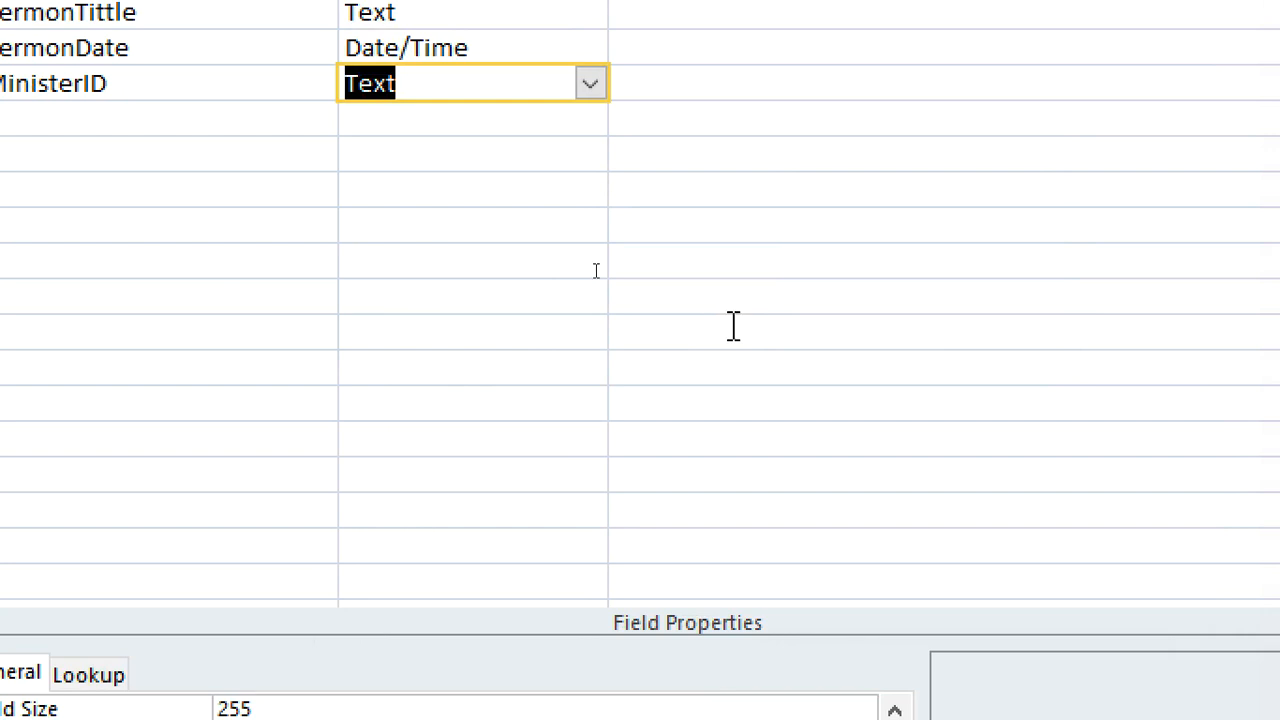
Add a Memo field named BibleText below MinisterID
click(216, 117)
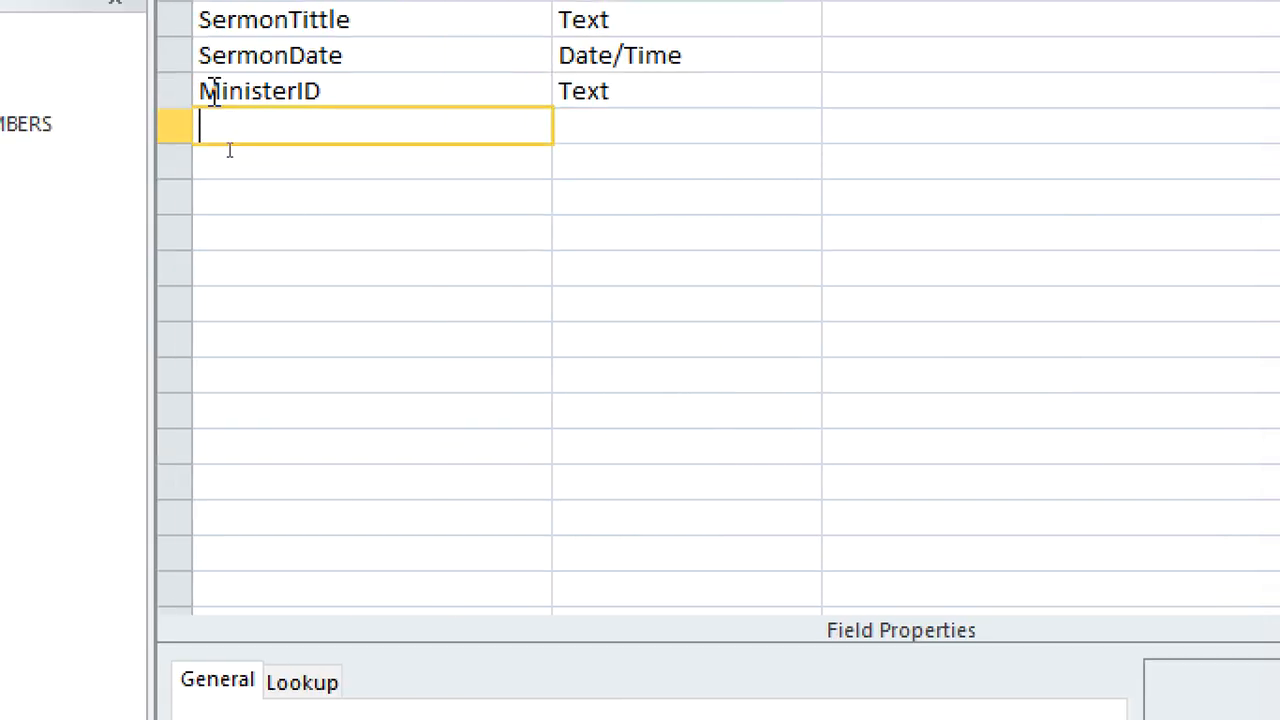
text(Bit)
text(leText)
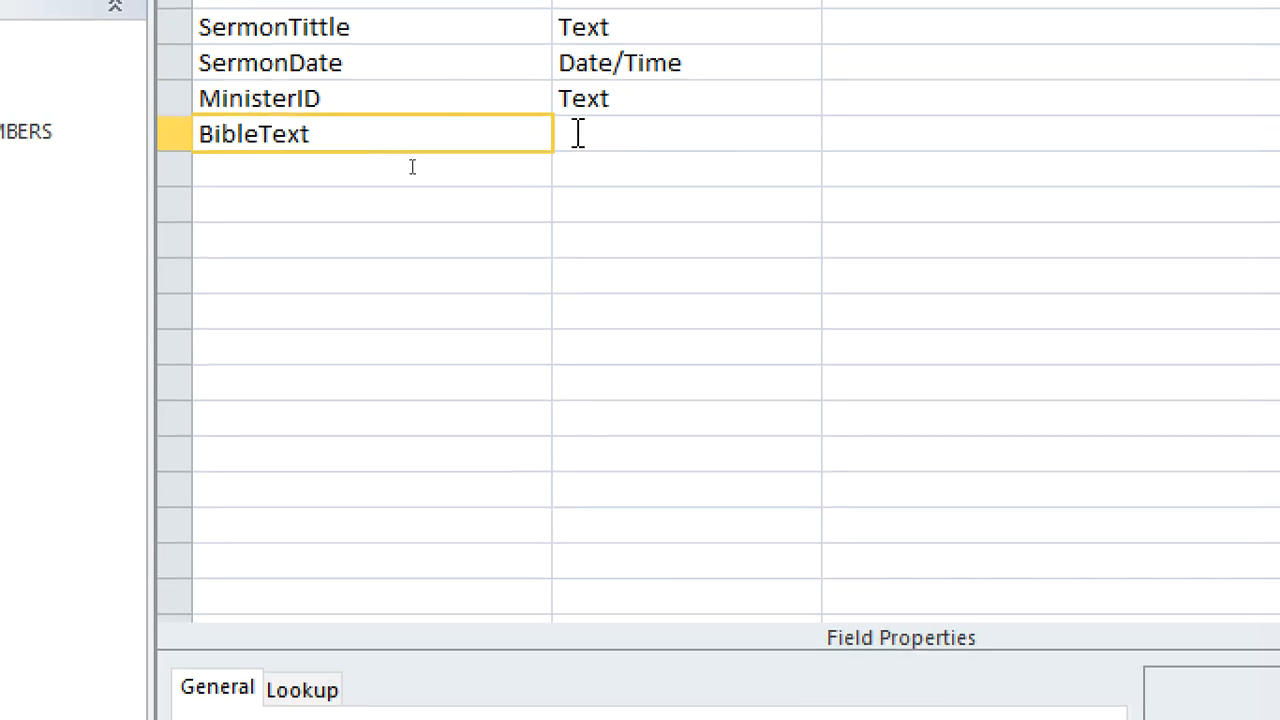
key(Tab)
text(m)
Add a Memo field named SermonNotes below BibleText
click(457, 155)
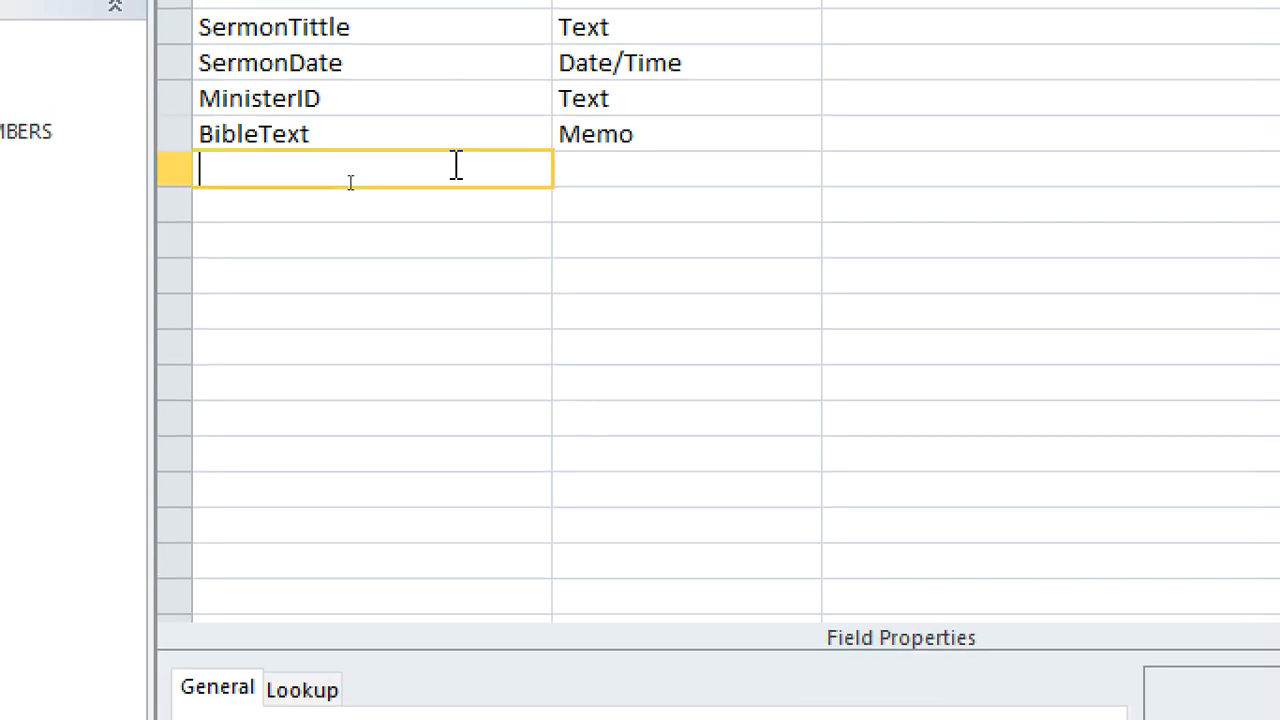
text(SermonNotes)
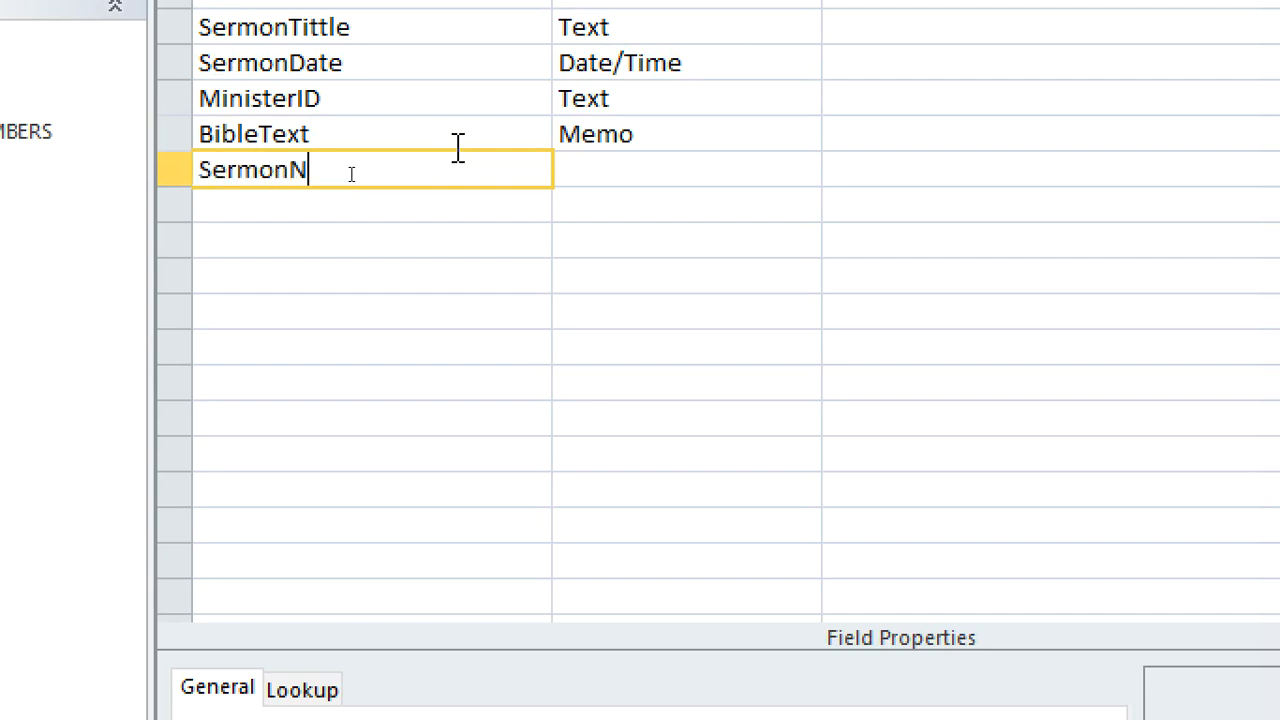
click(576, 167)
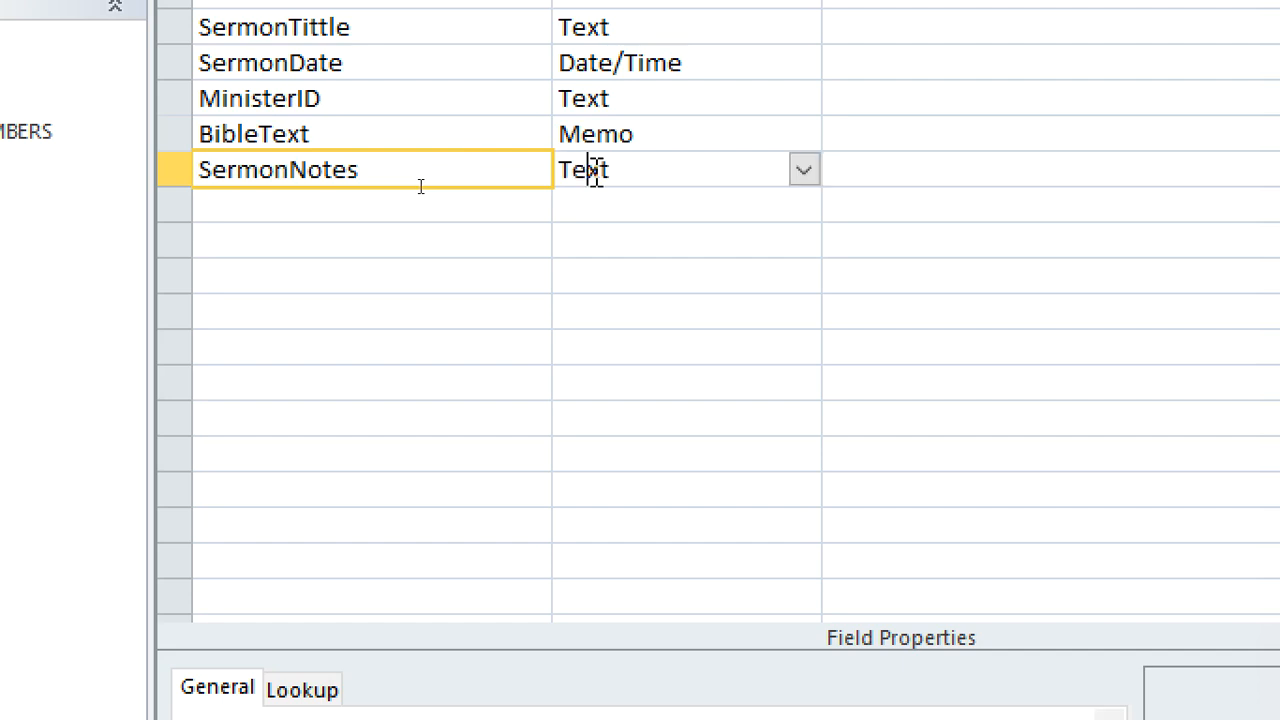
text(memo)
Save the SERMON table's design and close the table
click(491, 206)
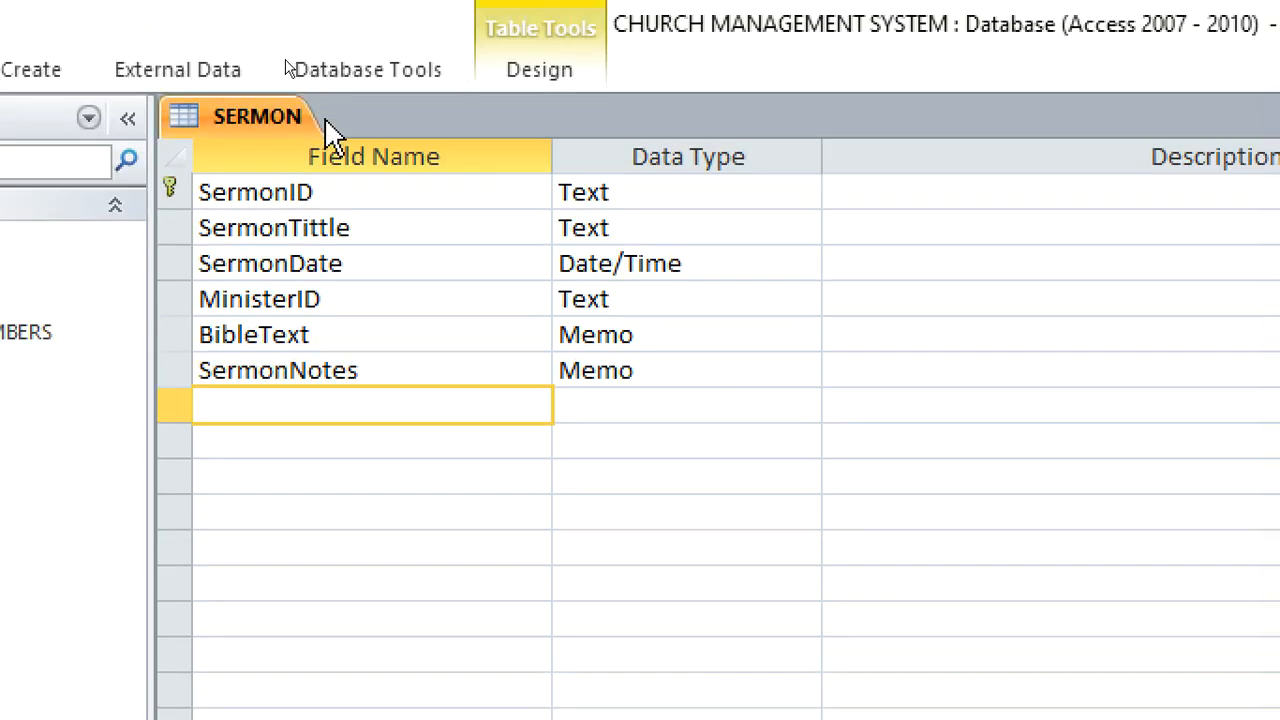
right_click(229, 127)
click(300, 160)
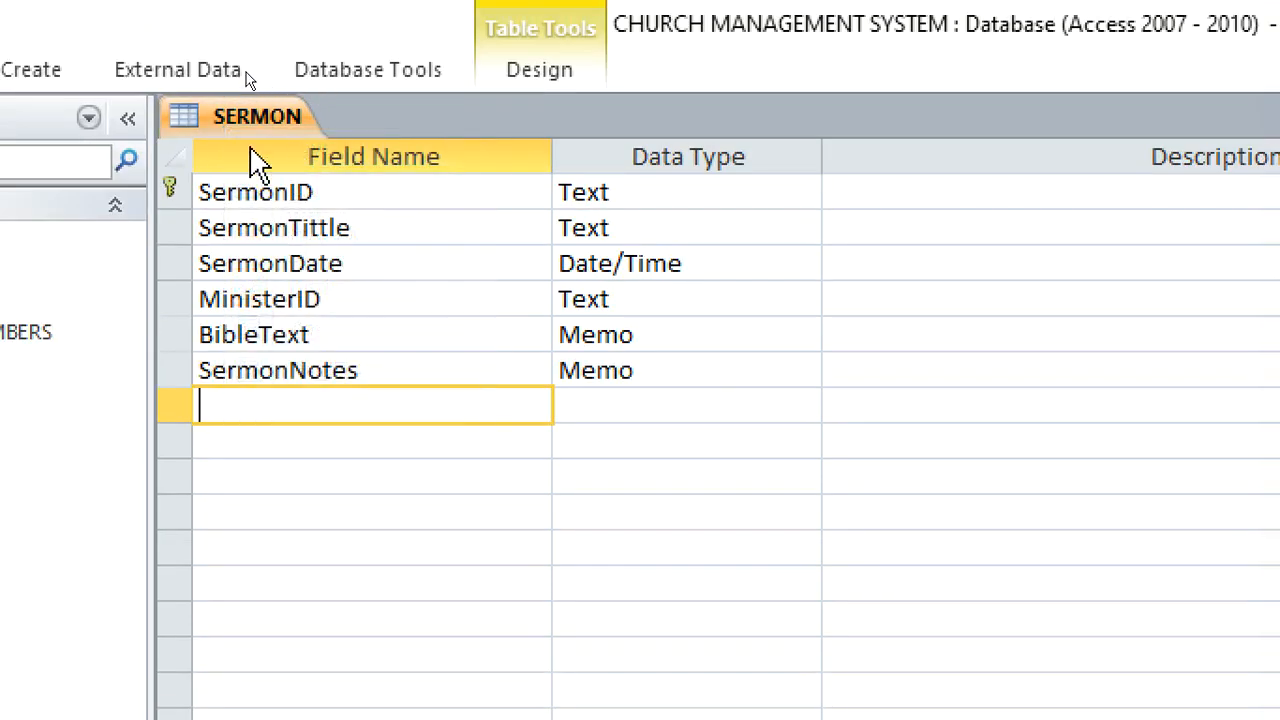
right_click(246, 124)
click(338, 243)
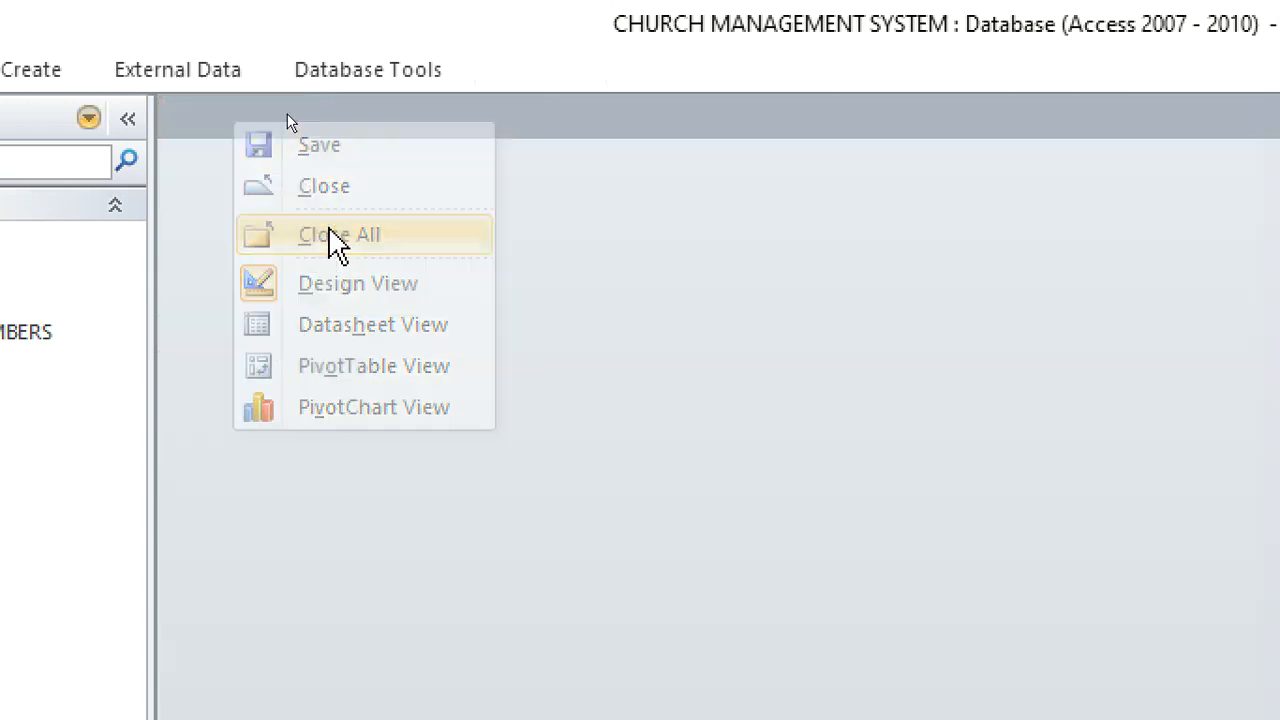